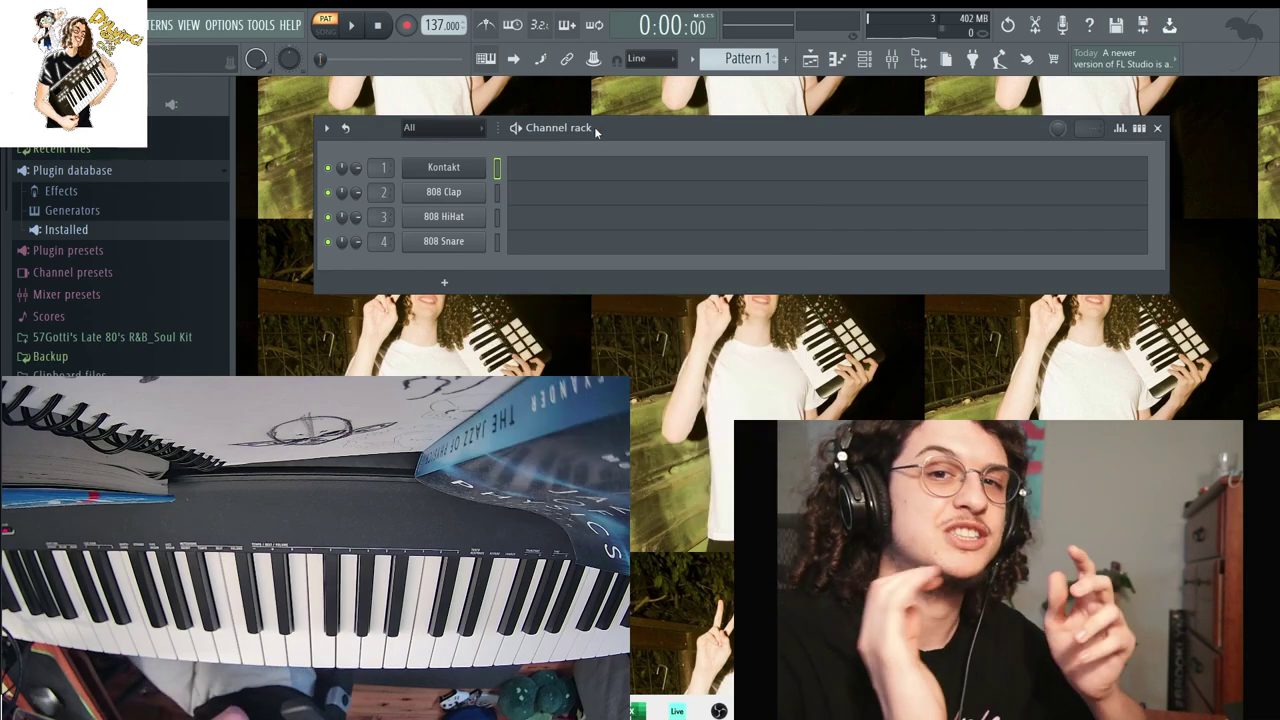
Load the Dreamatizer instrument from the Scarbee A-200 library in the Kontakt channel, and close the plugin window.
click(449, 170)
drag(572, 218, 795, 212)
scroll(660, 430, down, 2)
scroll(660, 430, down, 10)
scroll(585, 415, up, 3)
click(577, 342)
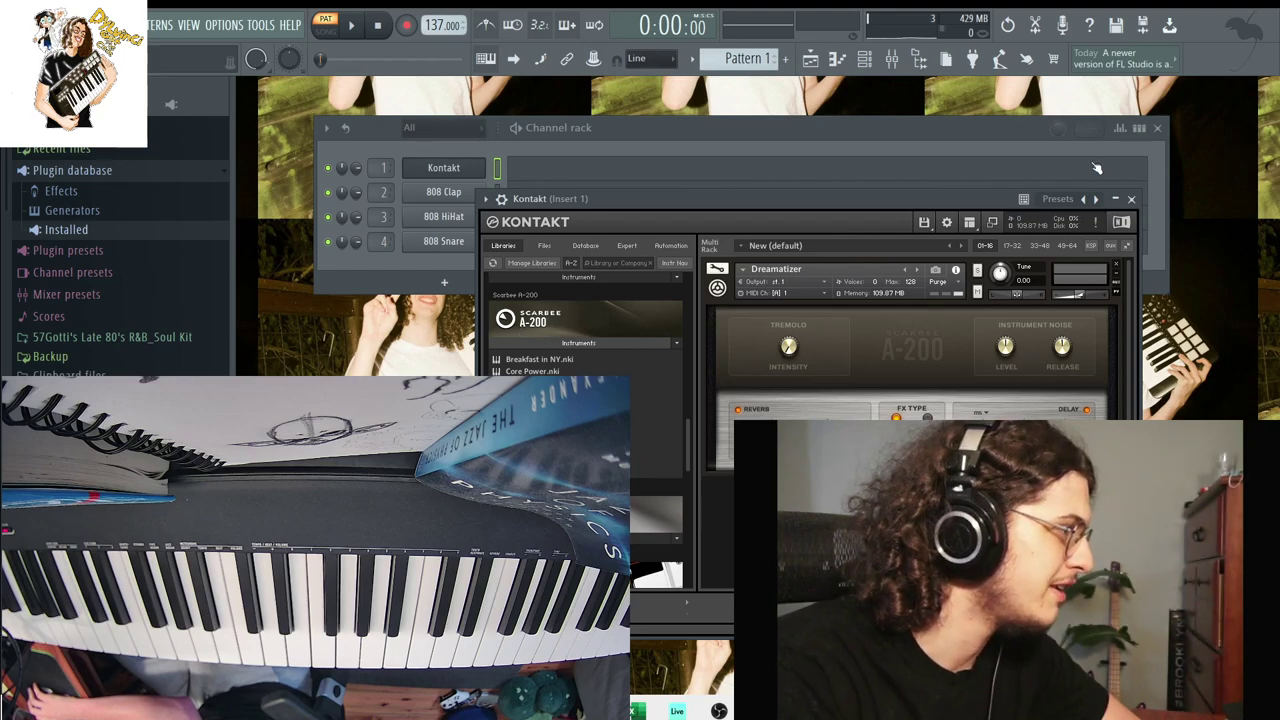
click(1131, 199)
Record a chord progression as notes and automation on the Kontakt channel, with its piano roll open, and stop recording.
click(407, 26)
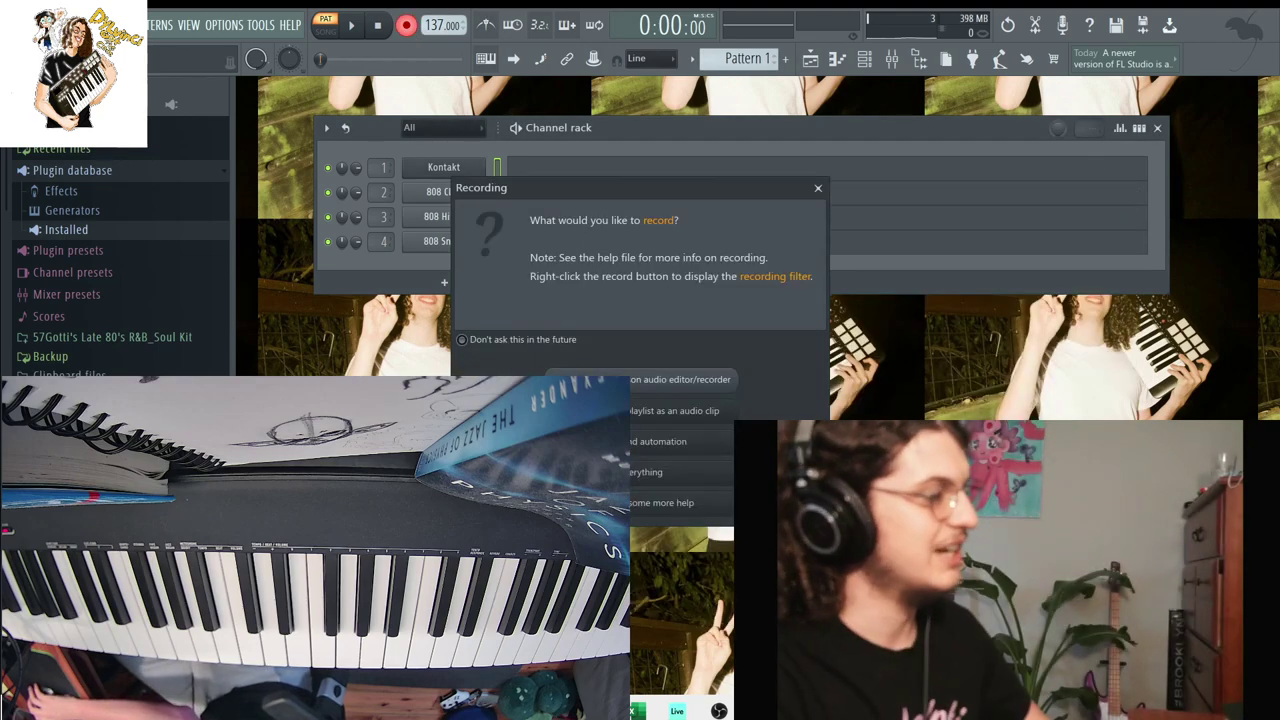
click(597, 442)
click(598, 169)
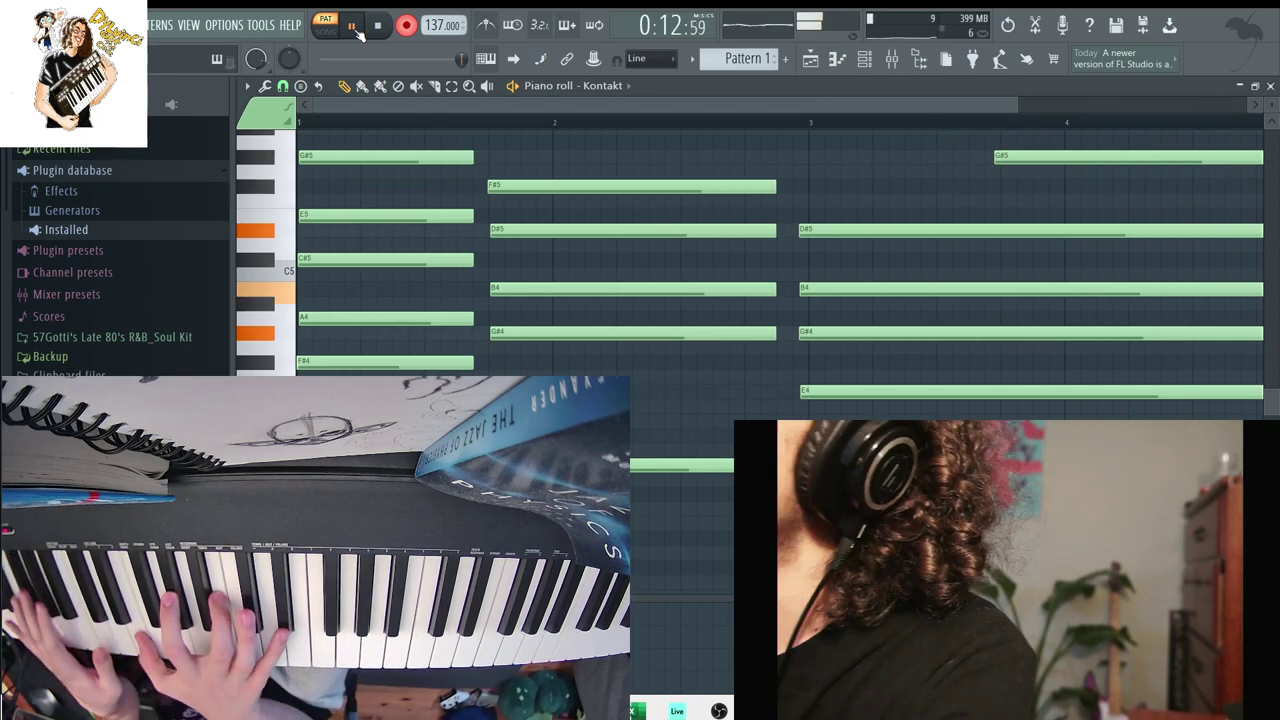
click(377, 25)
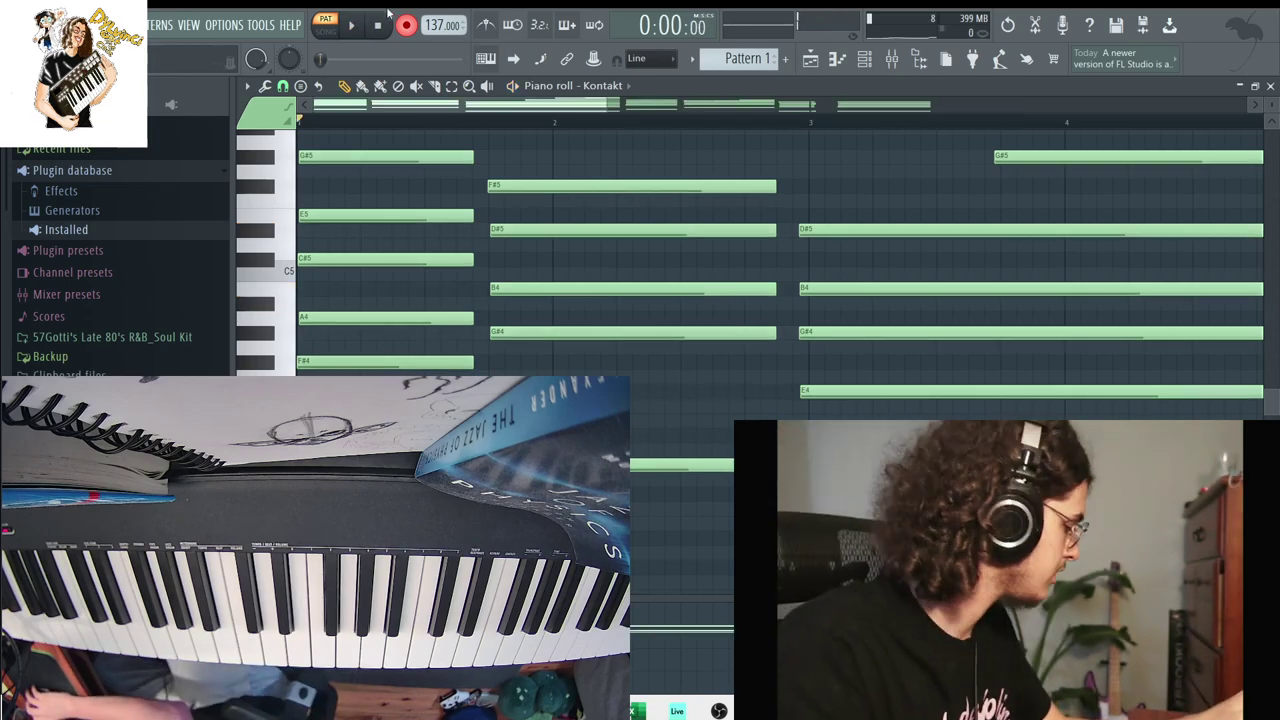
Quantize the recorded Kontakt chords across all bars in the piano roll and start playback.
drag(604, 110, 1246, 110)
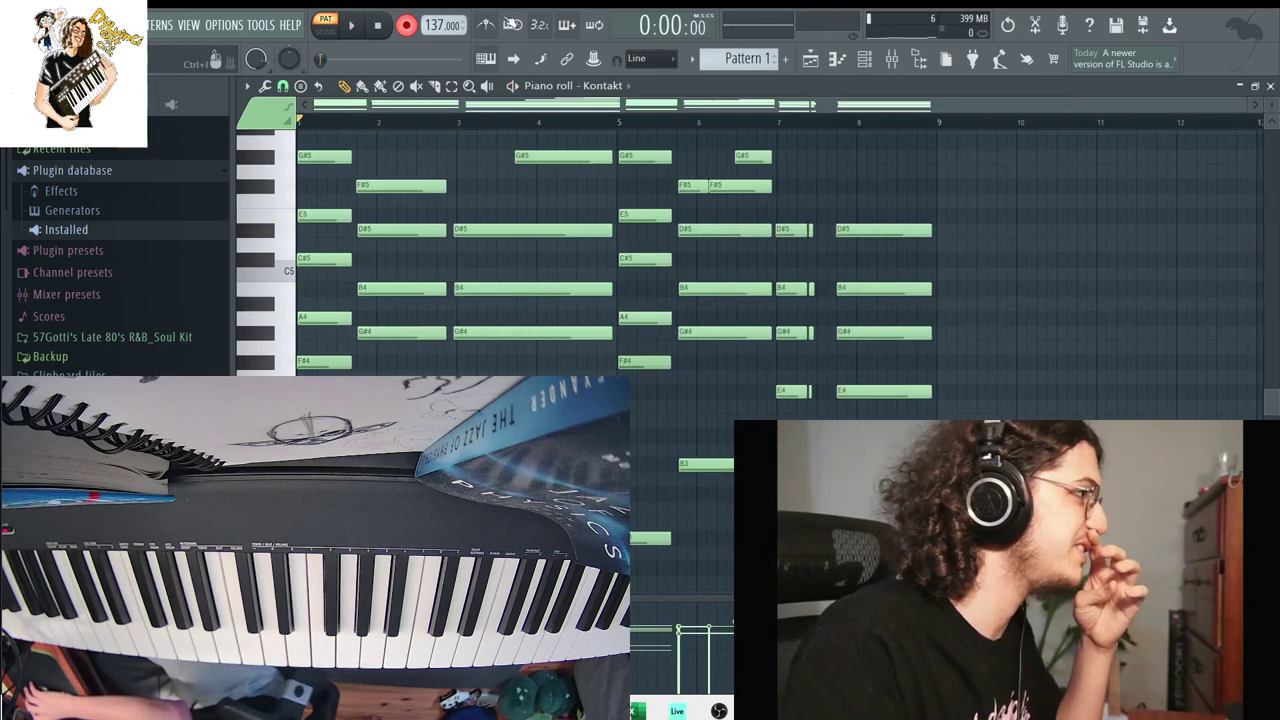
key(ctrl+q)
key(space)
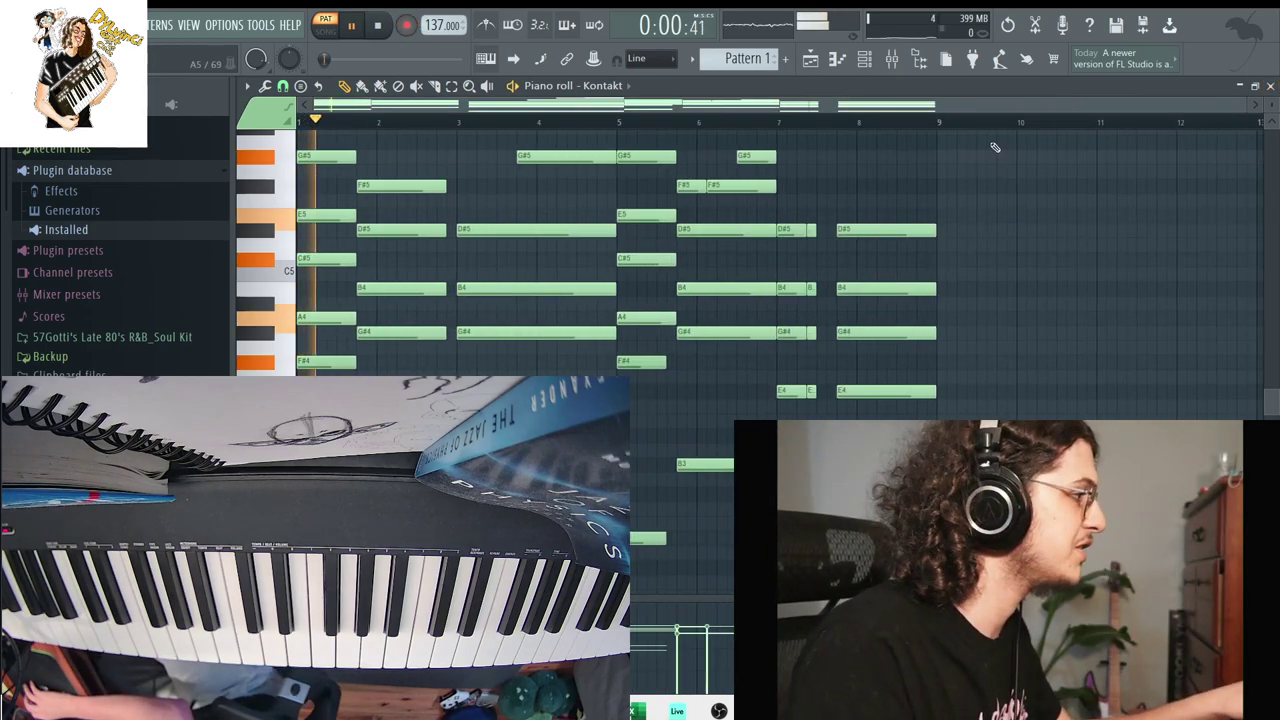
Listen back to the quantized Kontakt chords several times and close the piano roll.
scroll(960, 400, down, 1)
drag(1271, 104, 1270, 97)
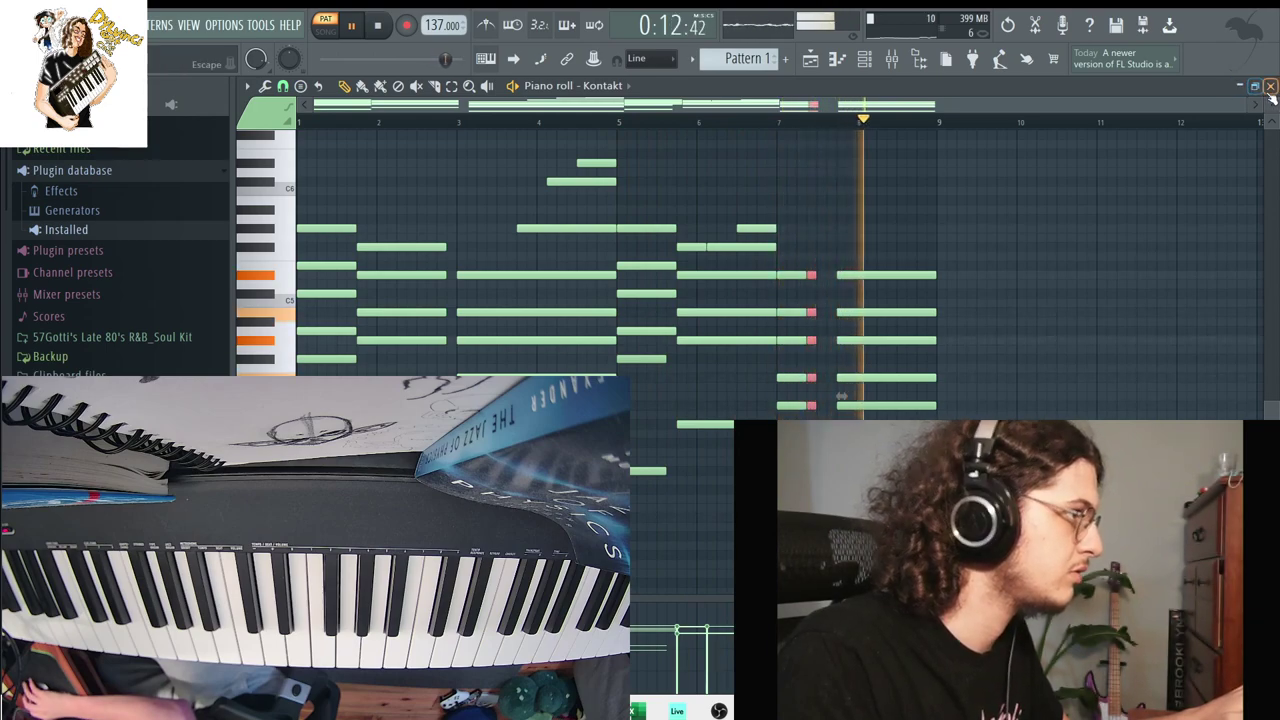
key(space)
key(space)
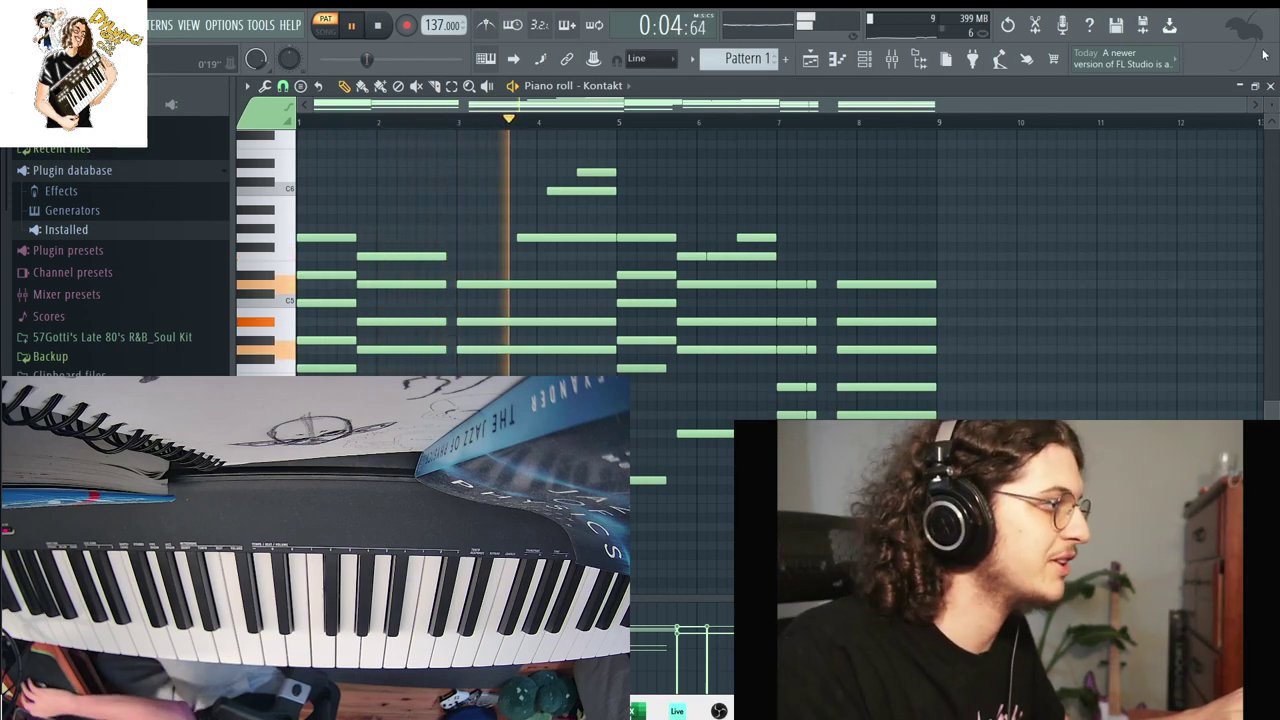
key(space)
key(space)
key(space)
click(1270, 86)
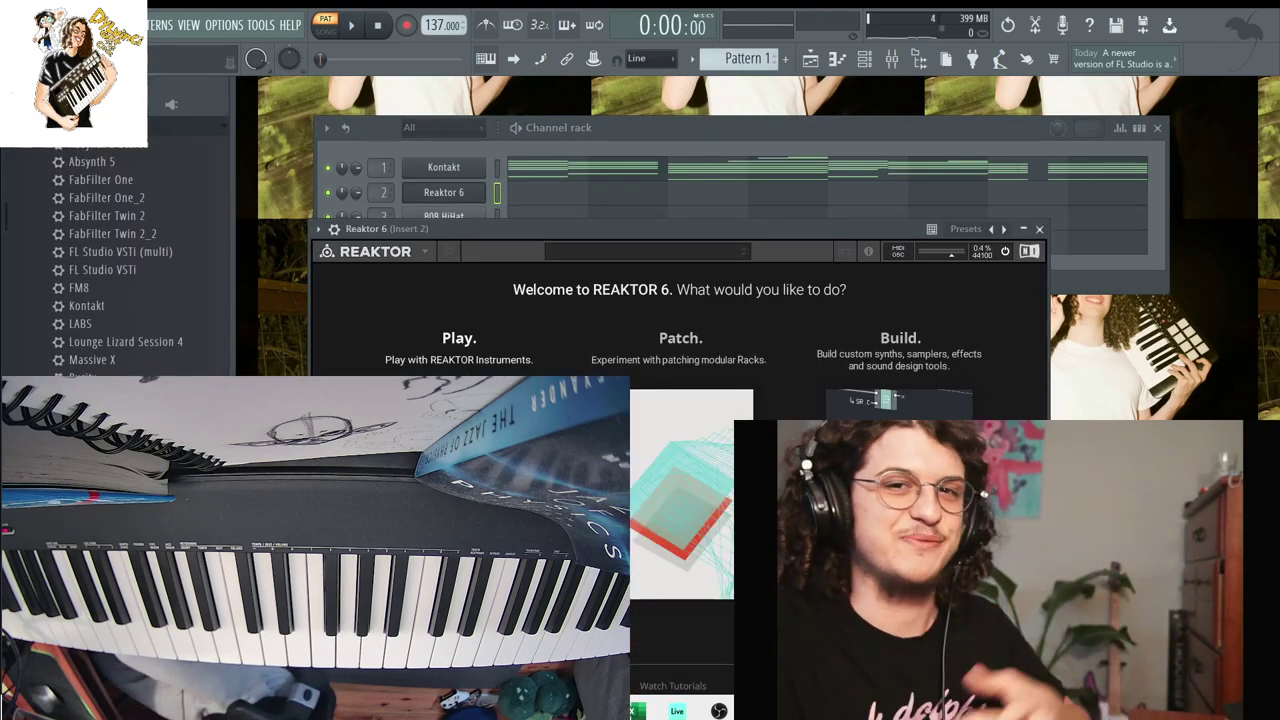
Open the Reaktor 6 instrument player and select the Hydra Retro lead among Form's factory presets.
click(459, 345)
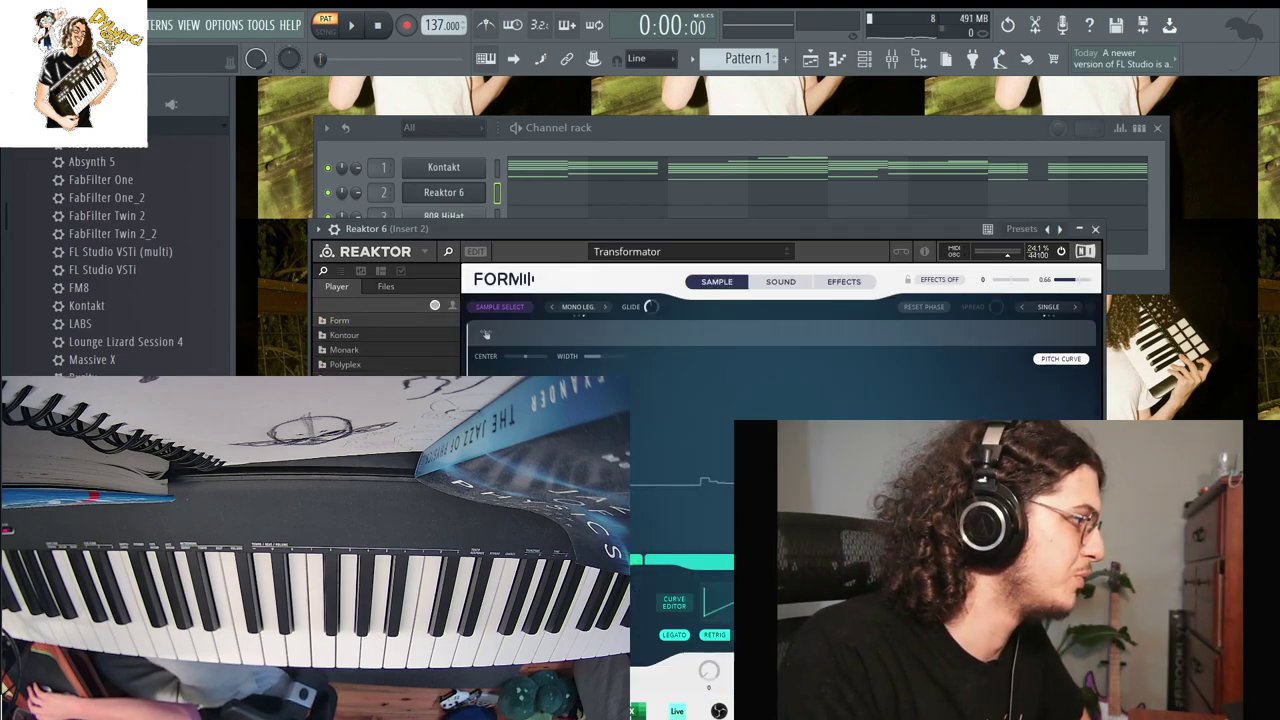
mouse_move(638, 279)
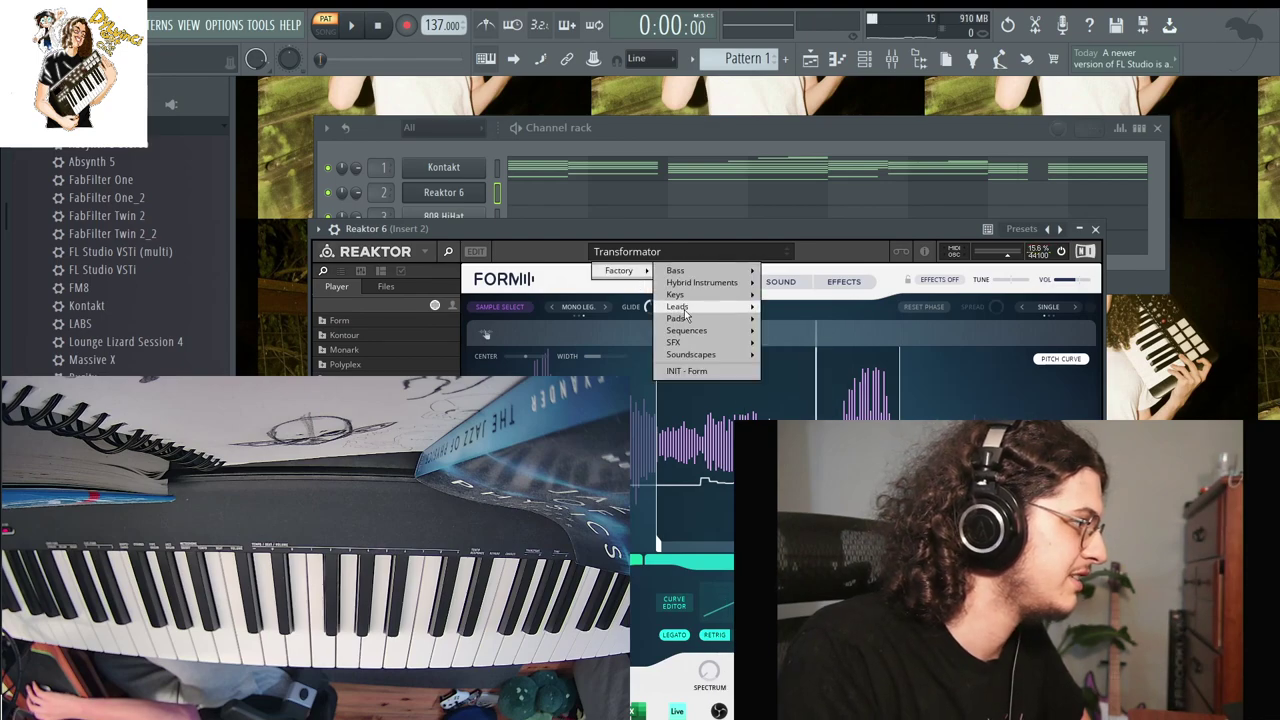
mouse_move(706, 307)
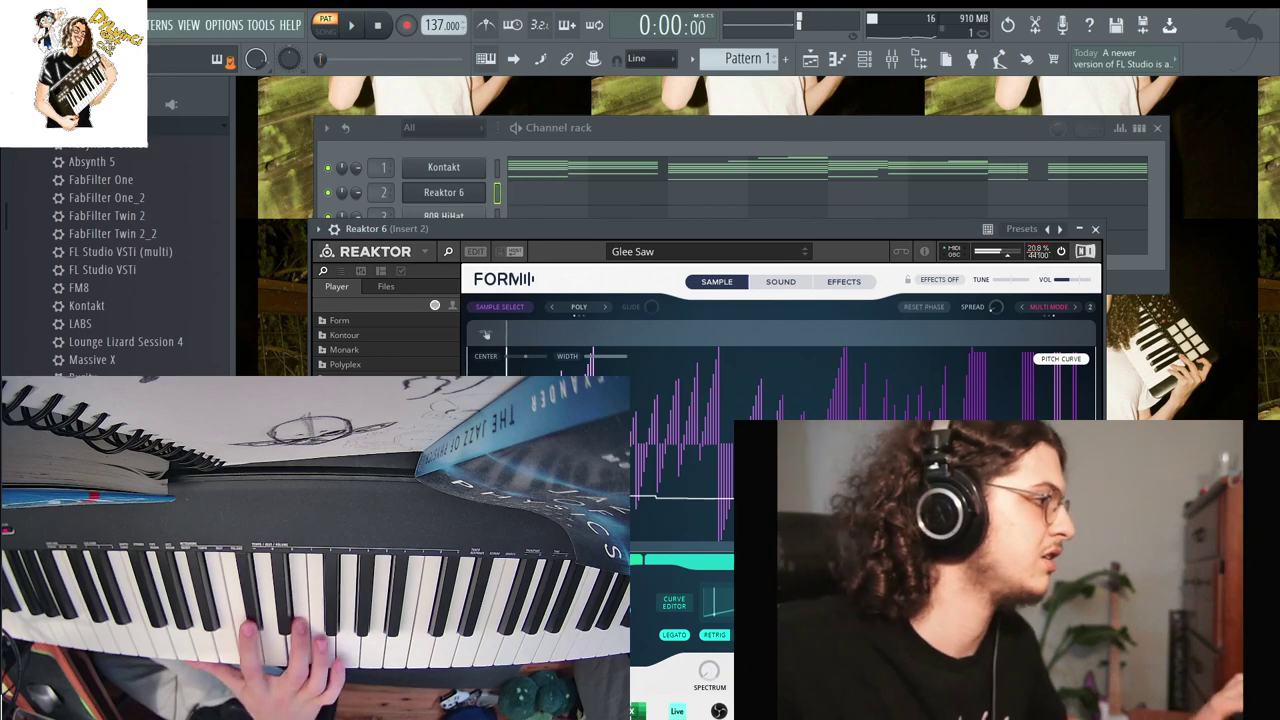
click(803, 256)
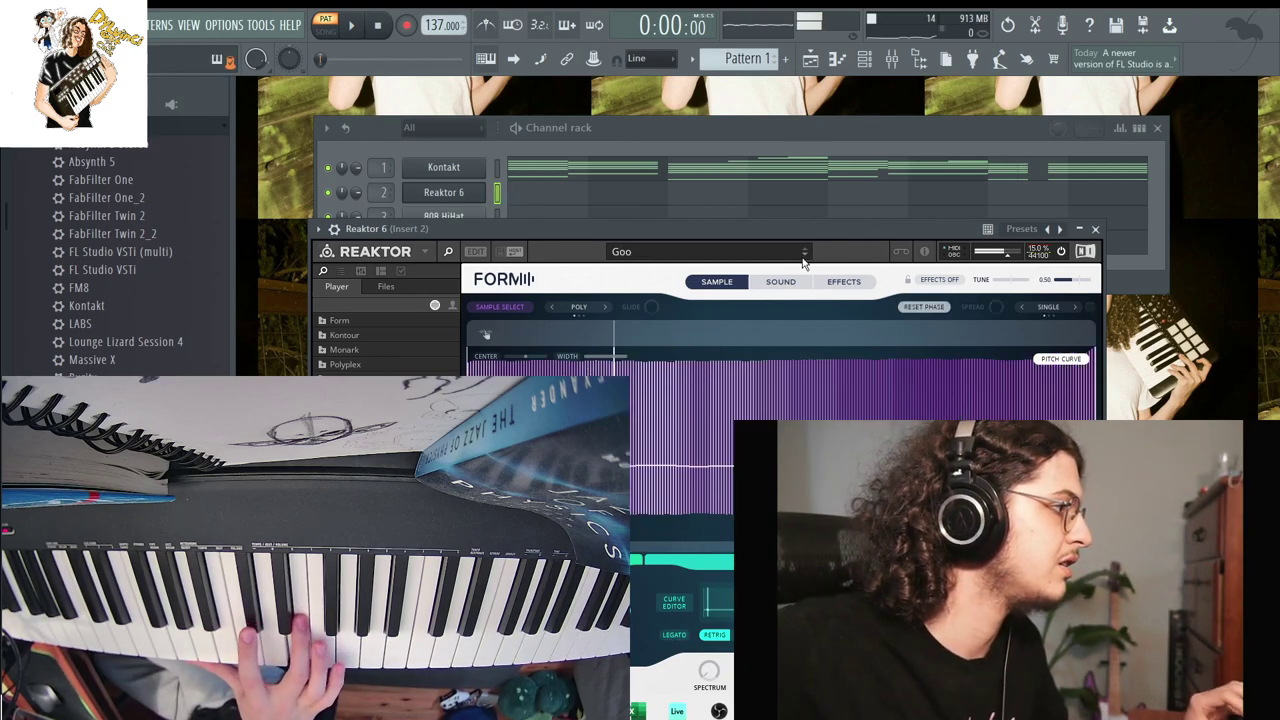
click(803, 258)
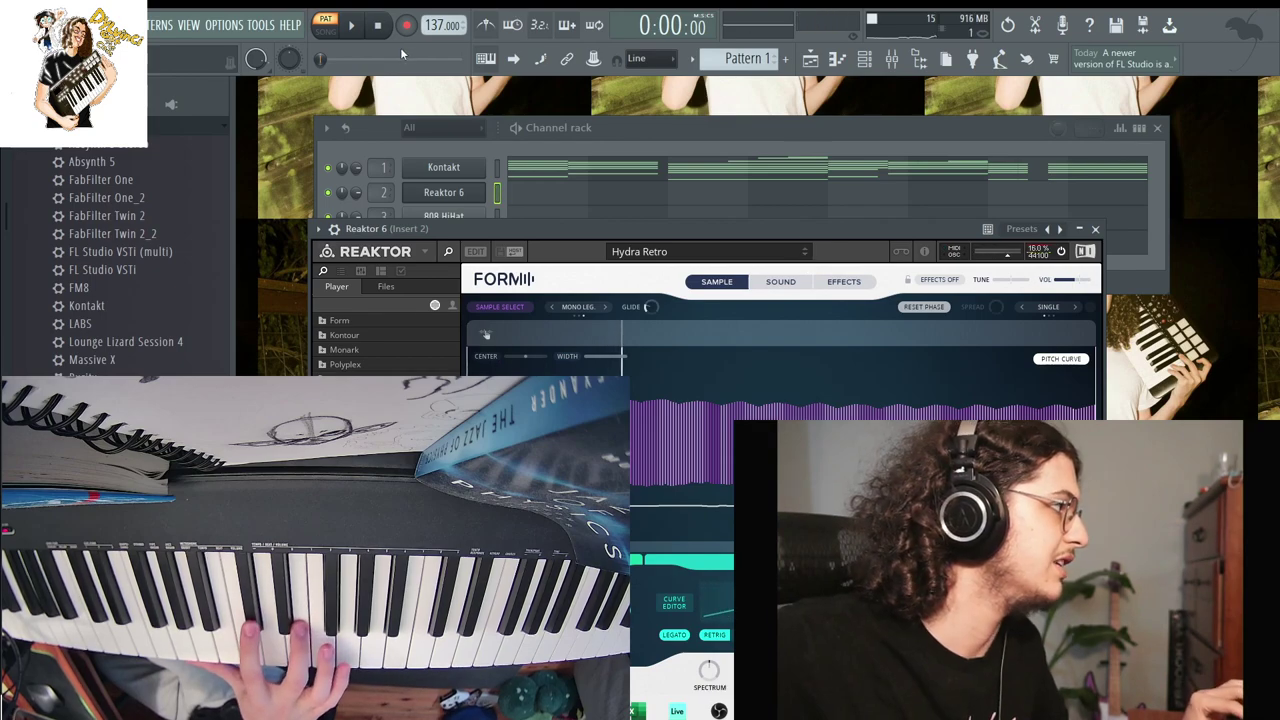
Try the Hydra Retro lead over the chord pattern and arm recording for a melody take.
click(363, 24)
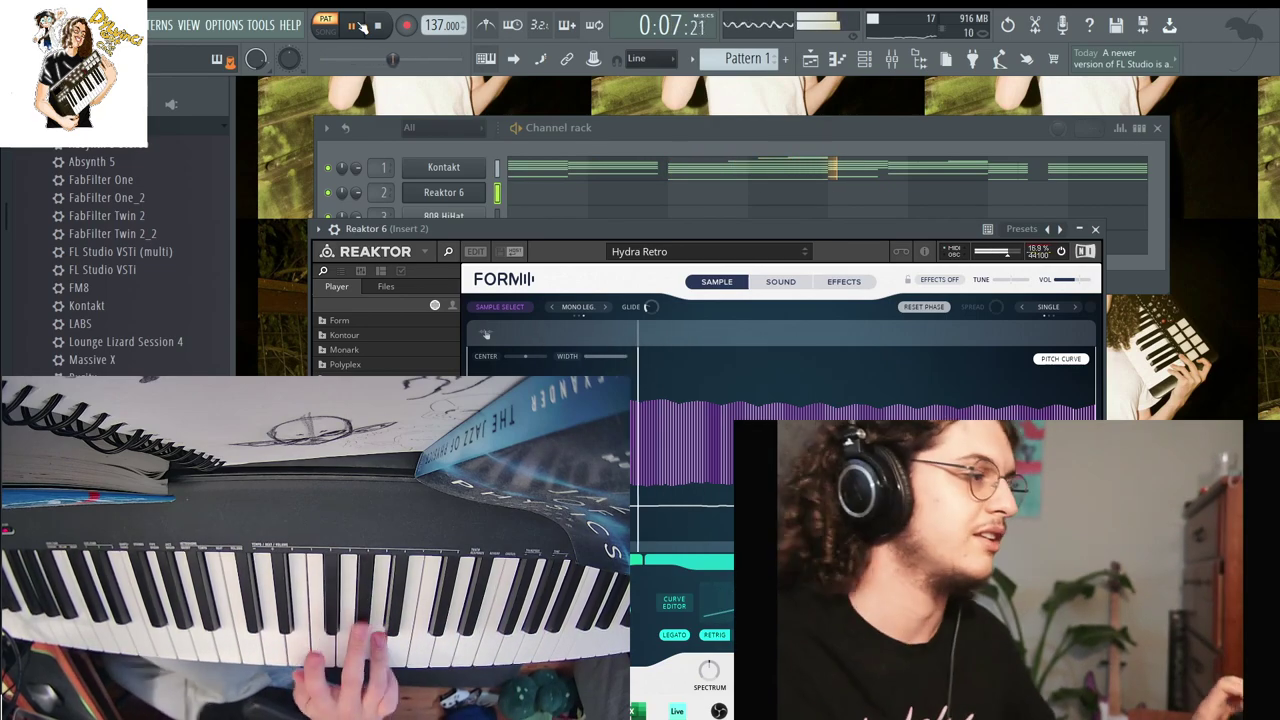
click(377, 25)
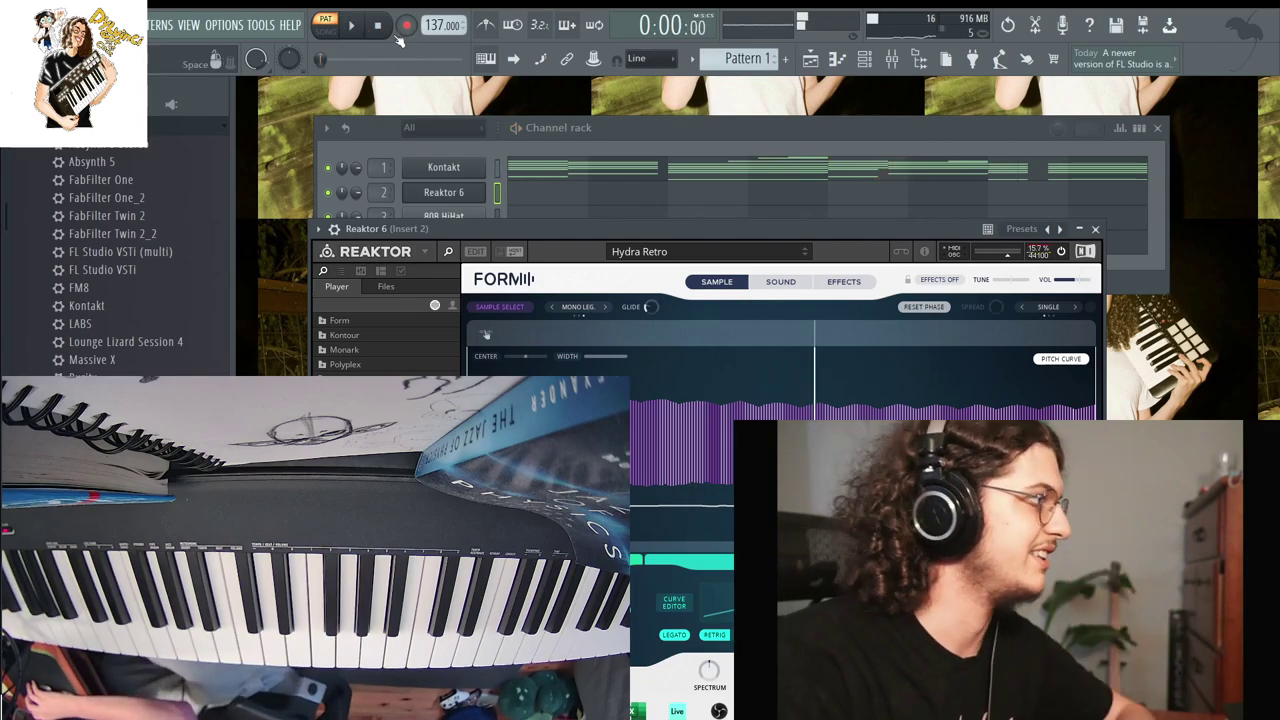
click(407, 25)
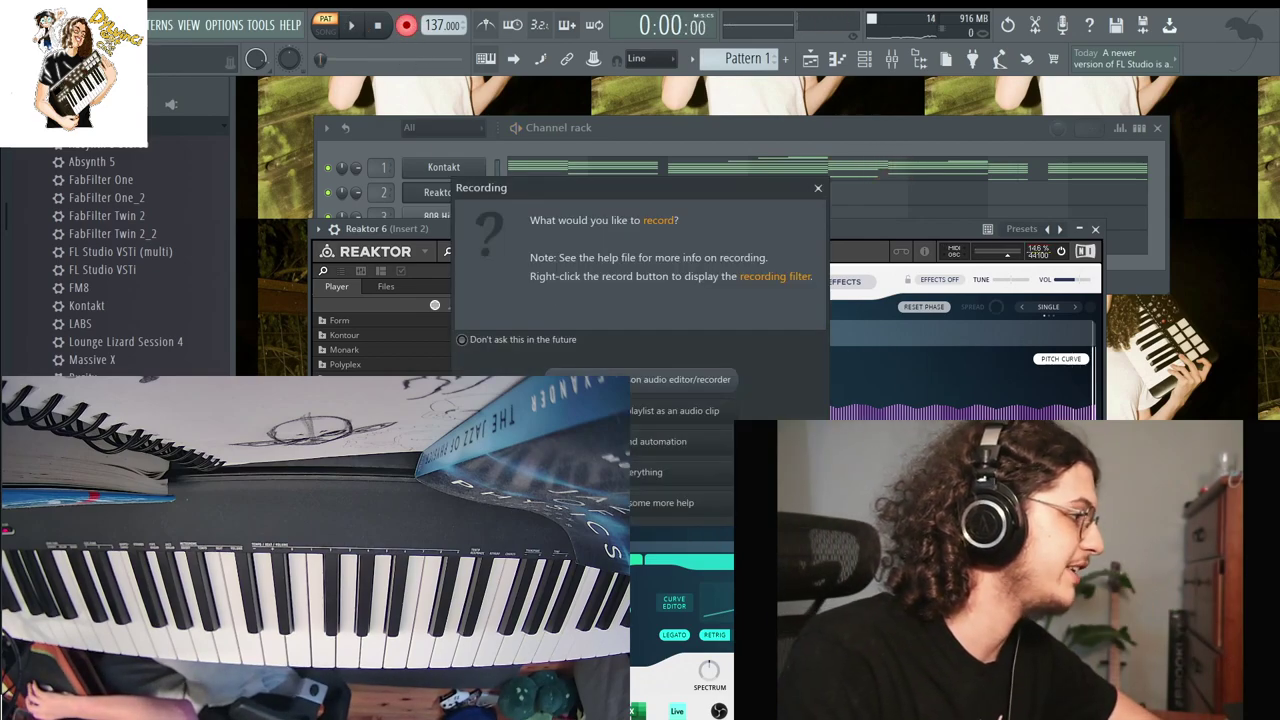
click(590, 380)
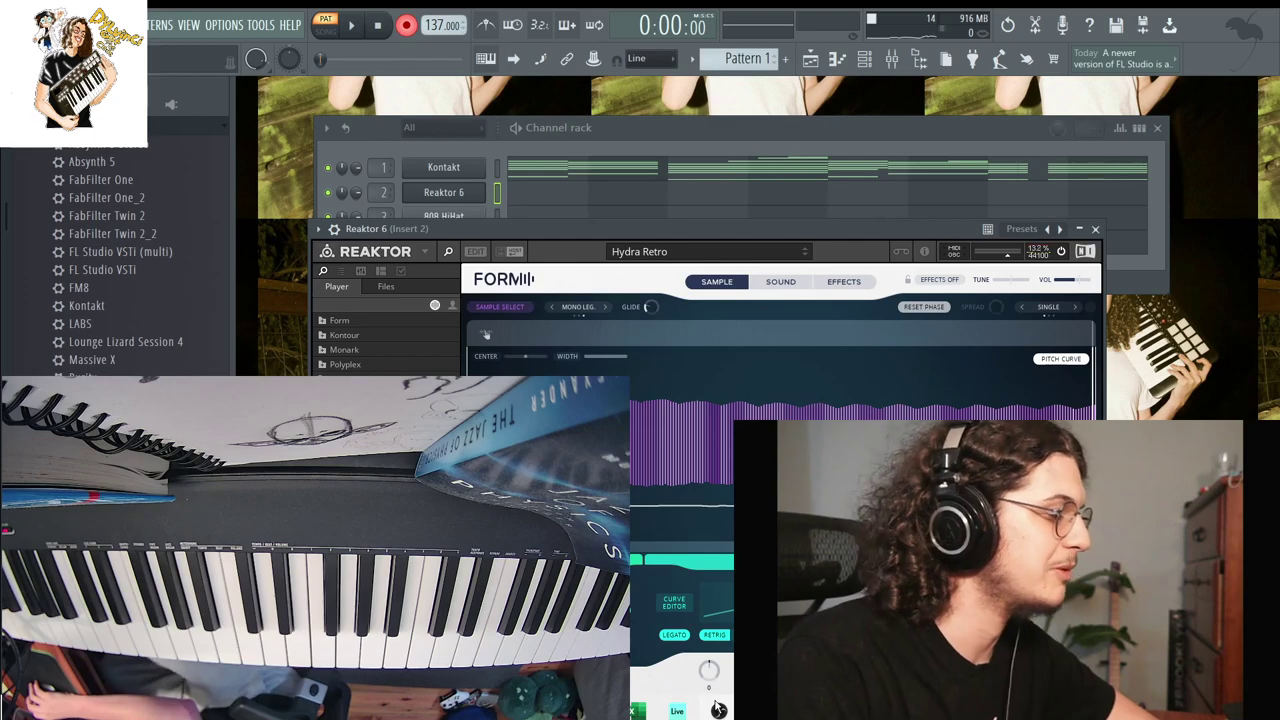
Switch to OBS, shrink the keyboard camera source in the scene preview, and return to FL Studio.
click(718, 708)
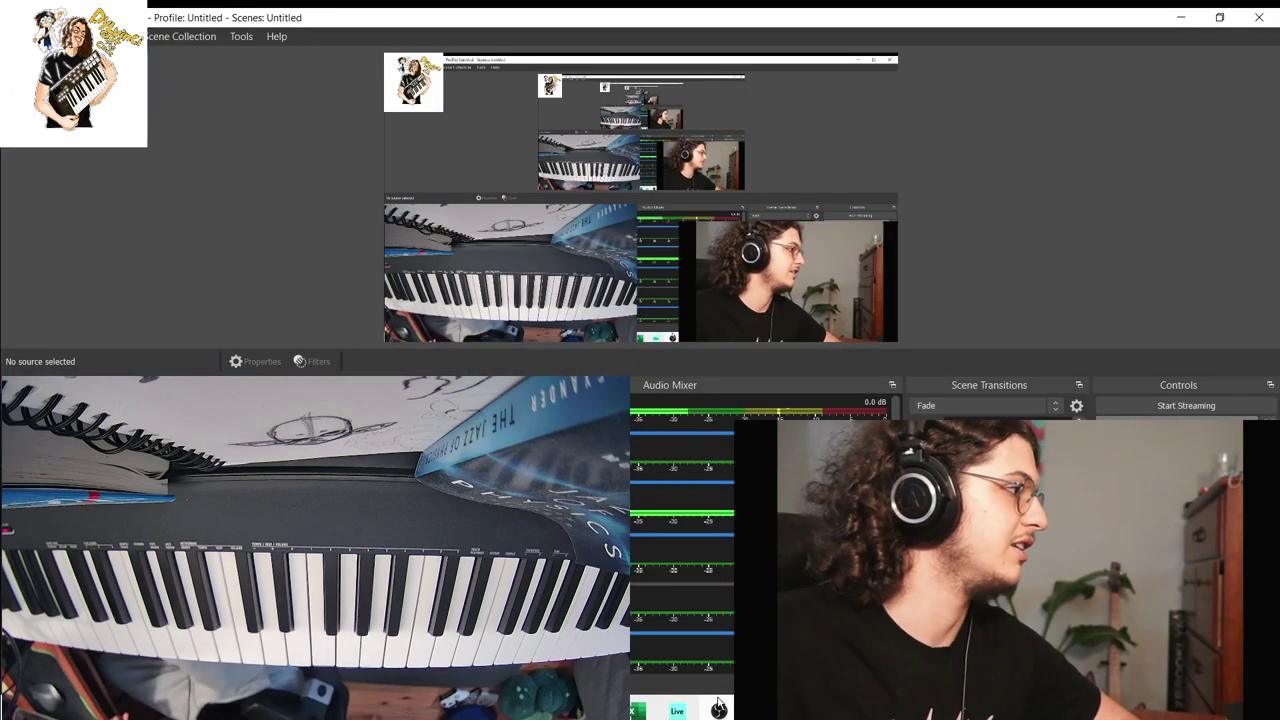
click(628, 234)
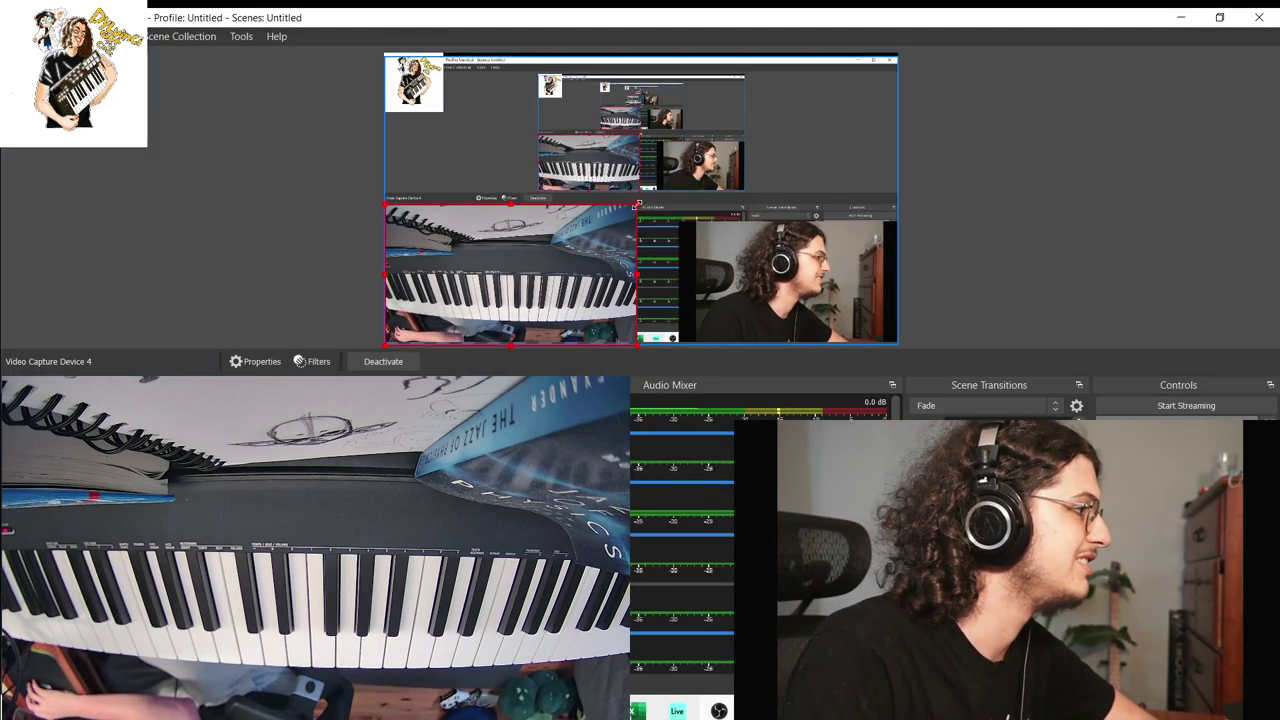
drag(636, 205, 562, 246)
click(510, 711)
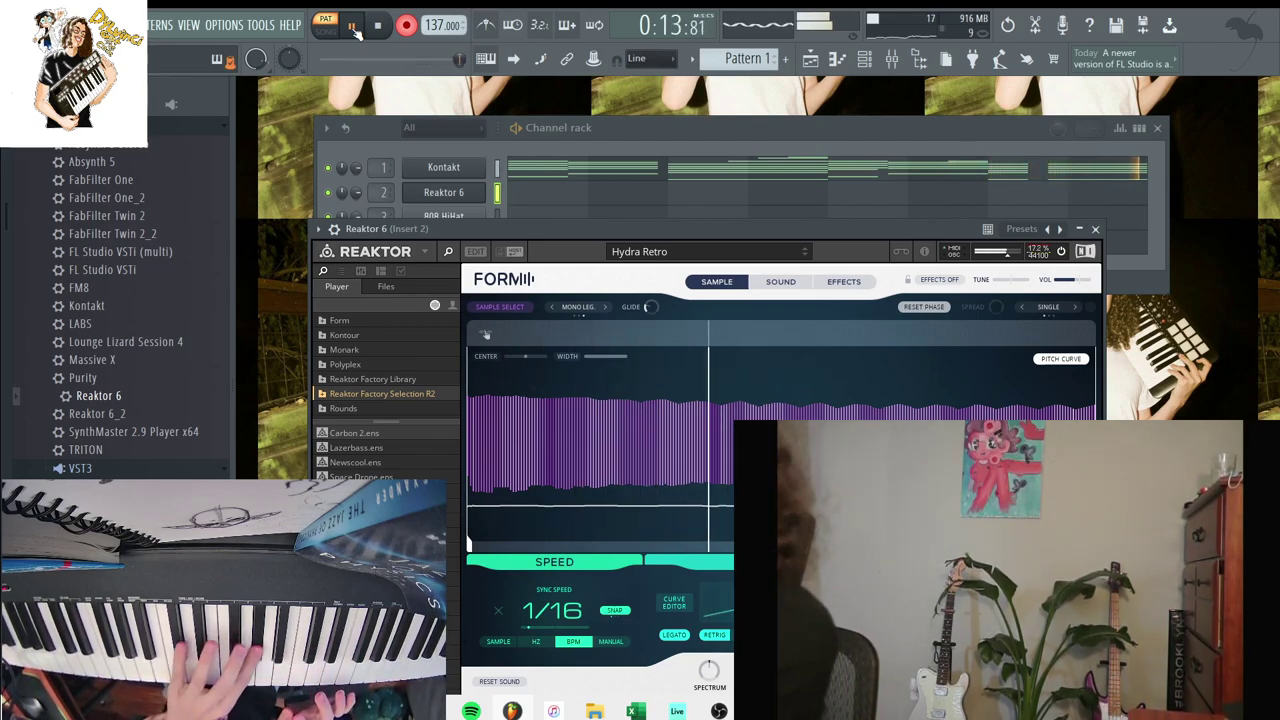
Finish recording the lead melody on the Reaktor 6 channel, close the plugin window and play the pattern.
click(352, 25)
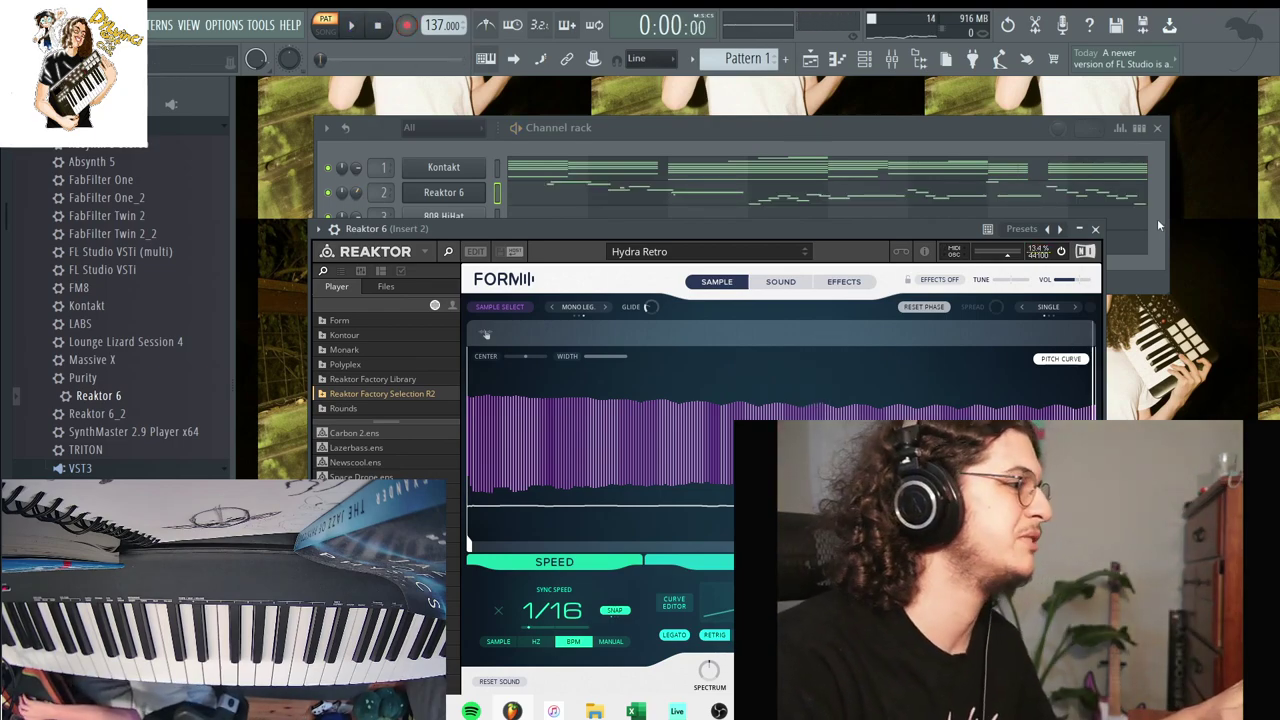
click(1095, 229)
key(space)
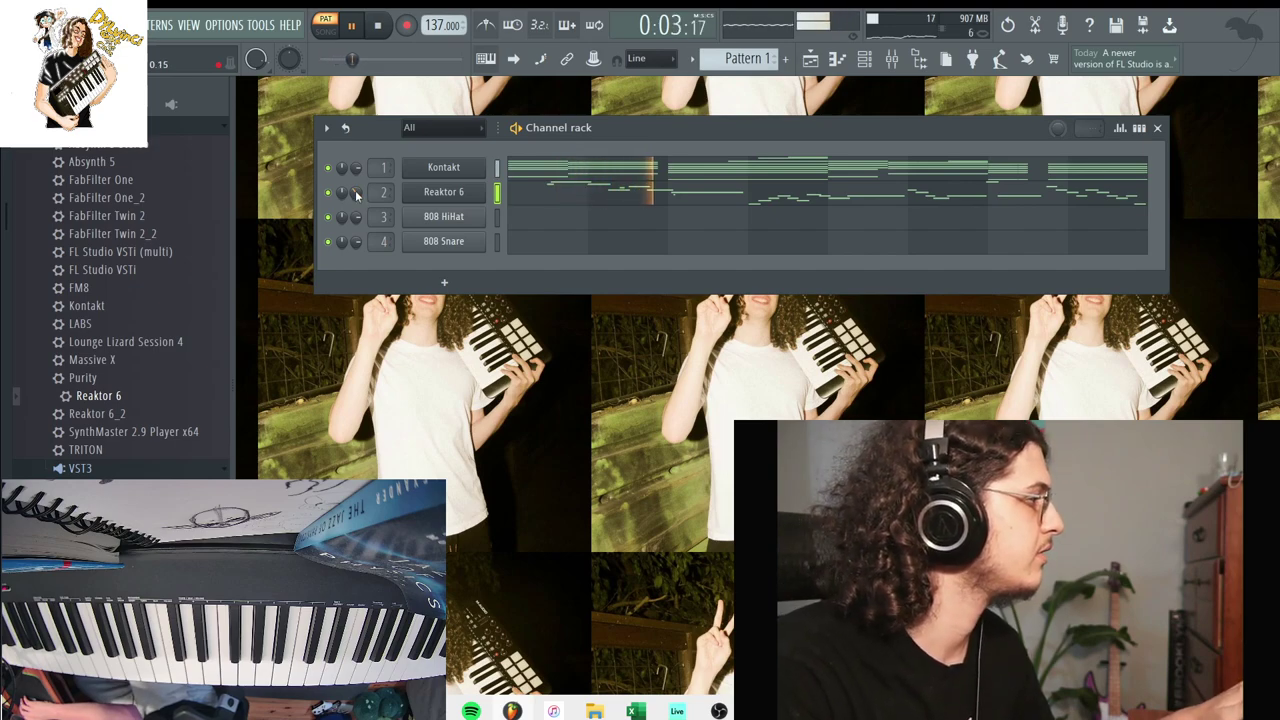
Review the recorded Reaktor 6 melody in the piano roll during playback and bring back the channel rack.
click(549, 195)
key(space)
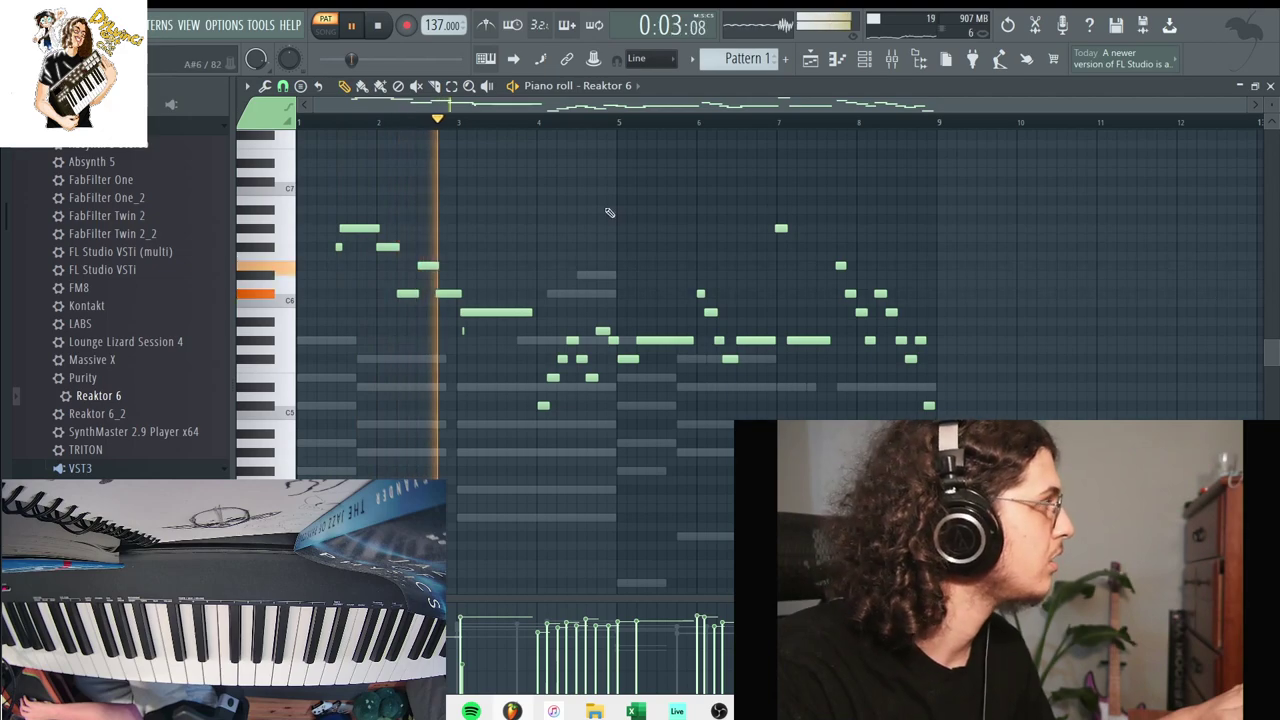
key(F7)
click(505, 191)
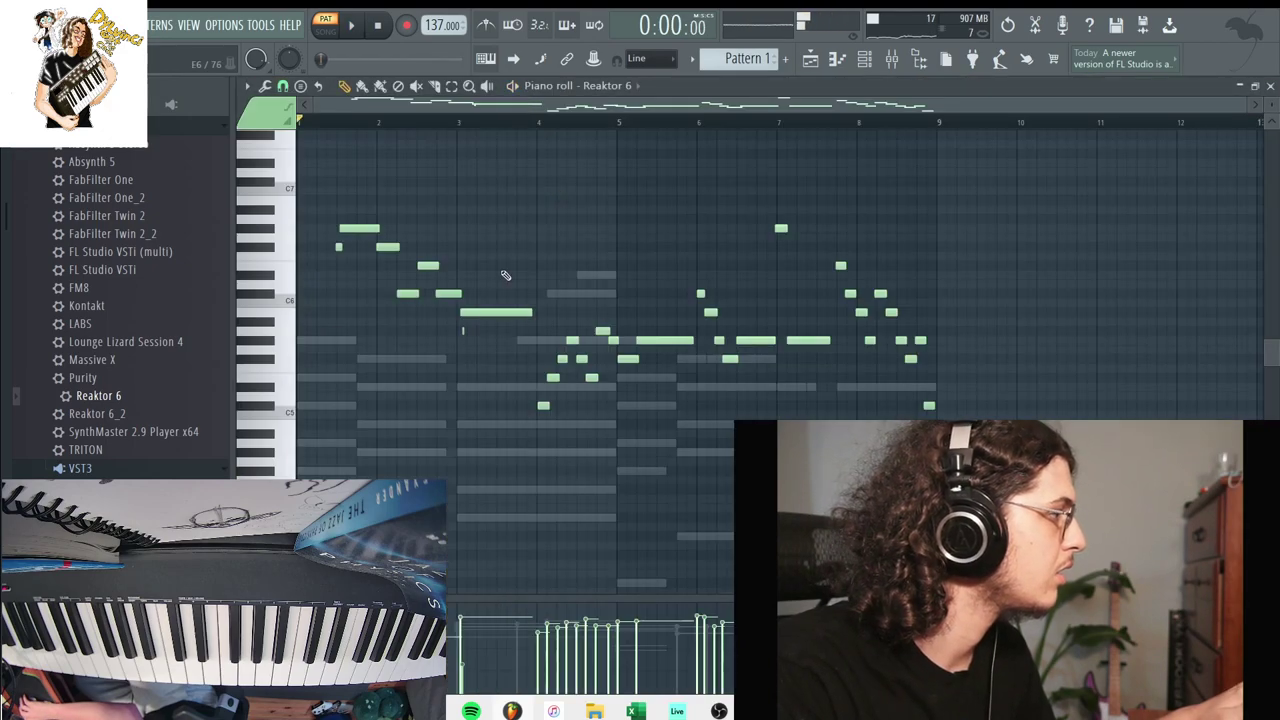
key(F6)
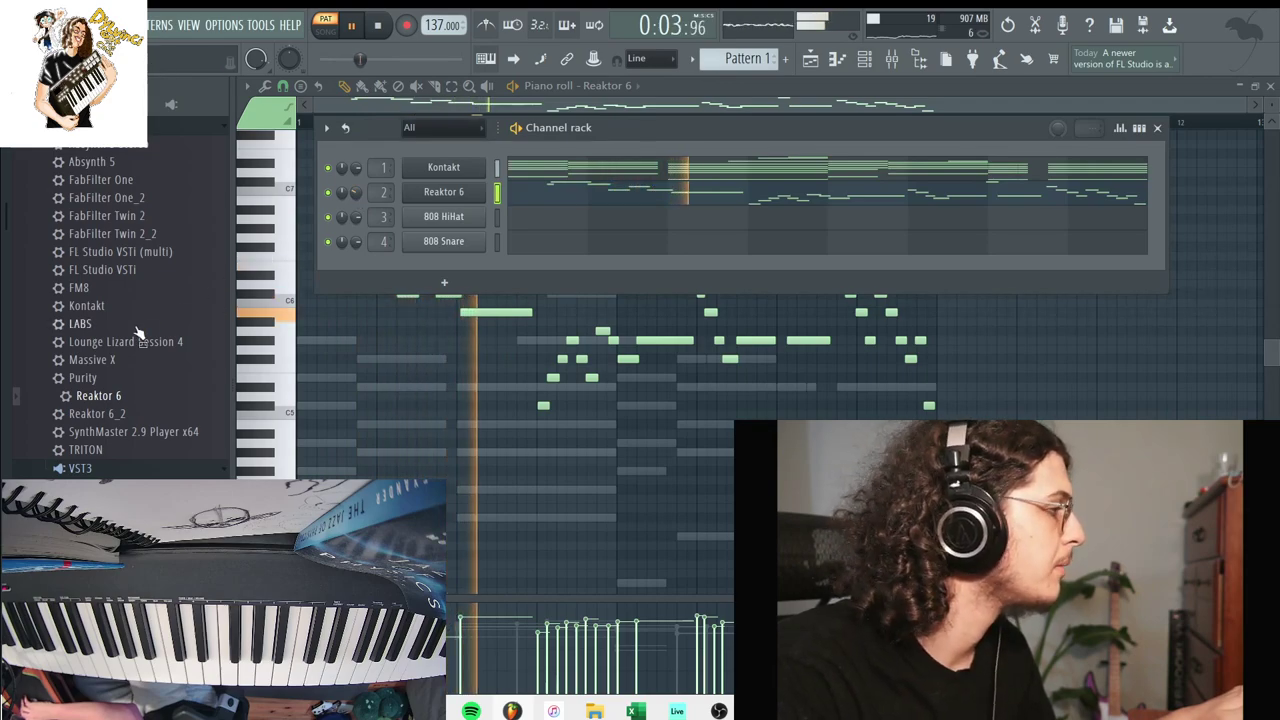
Add a second Reaktor 6 channel in the third slot and open the Form folder in its instrument player.
drag(122, 395, 420, 232)
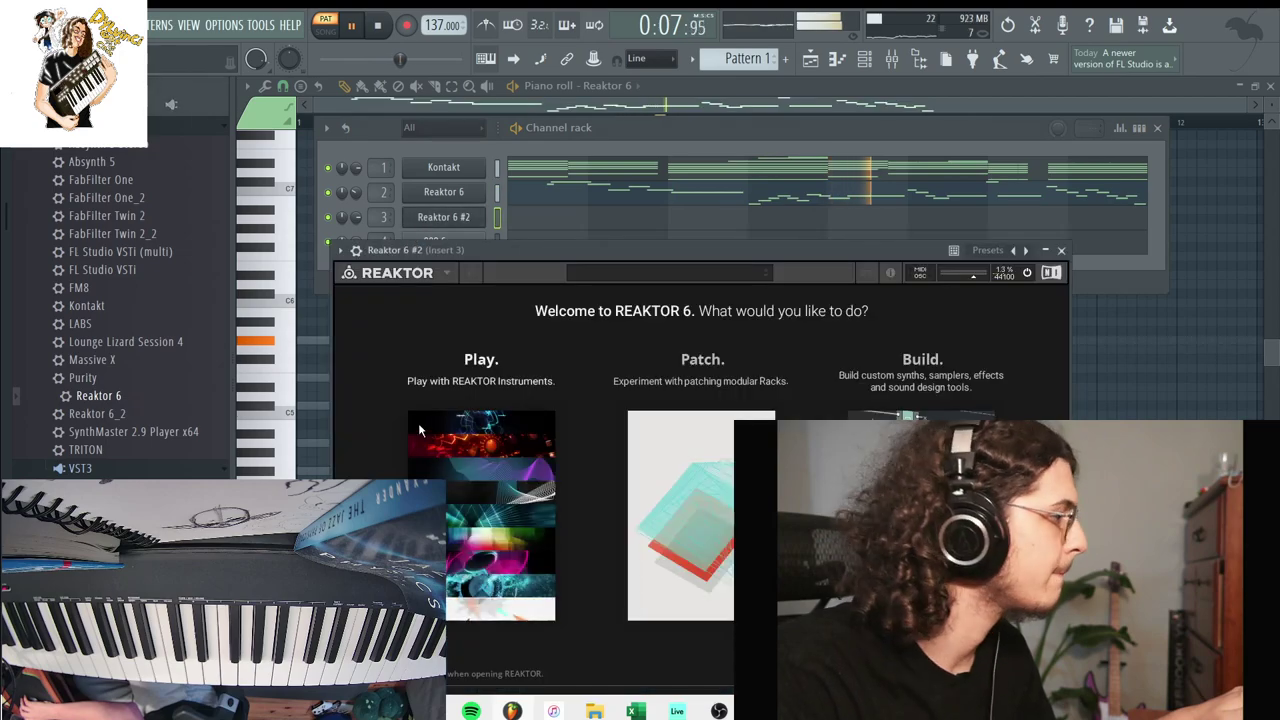
click(443, 350)
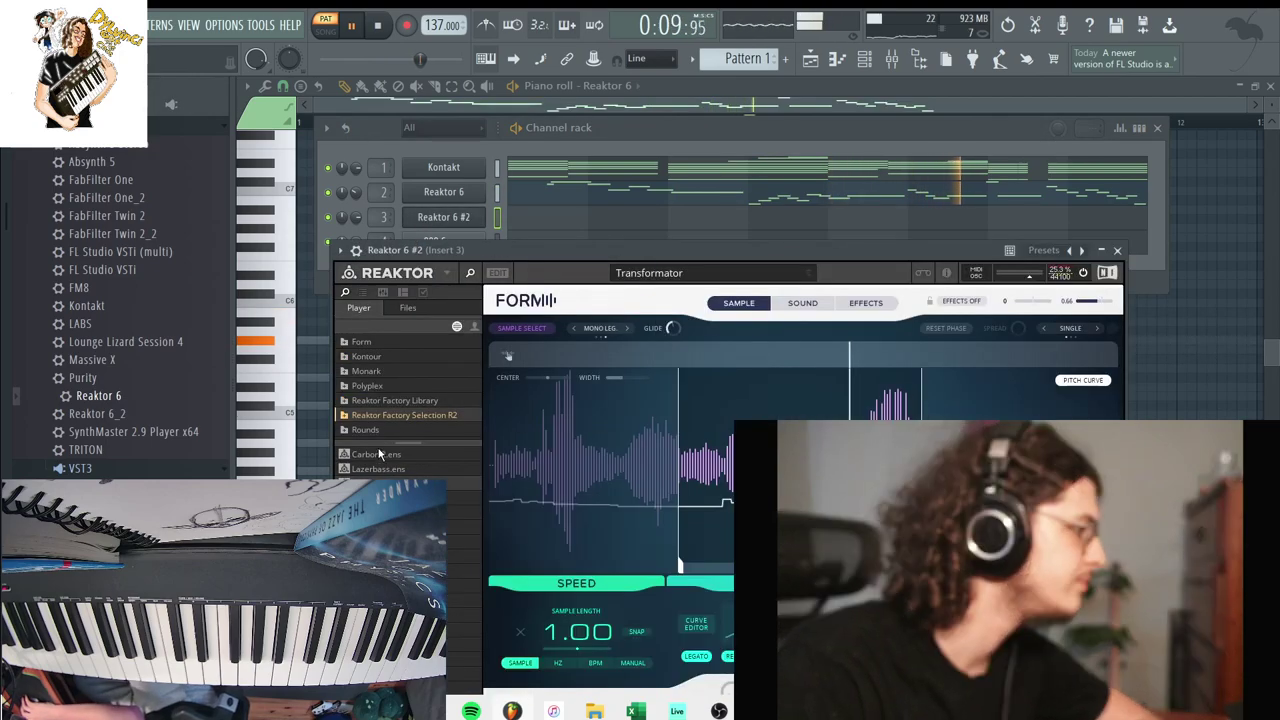
click(361, 342)
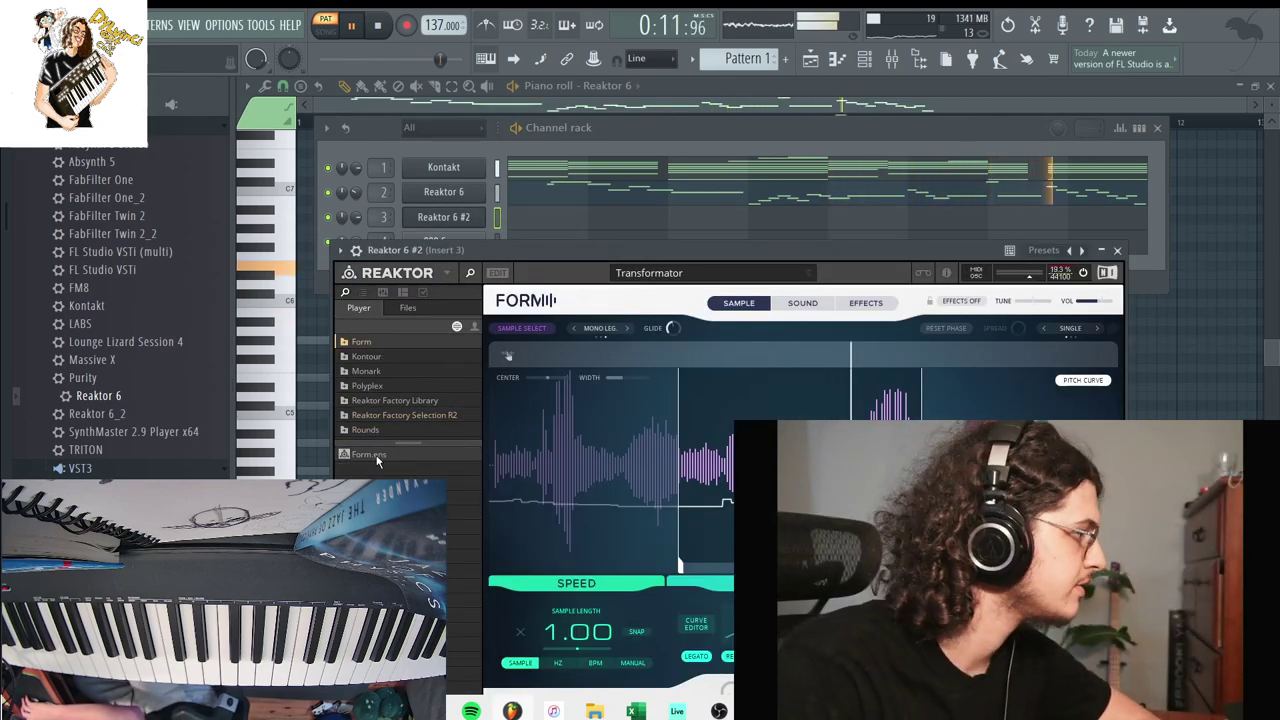
Load the Opener preset from Form's factory Keys category in the second Reaktor 6 instance.
click(692, 279)
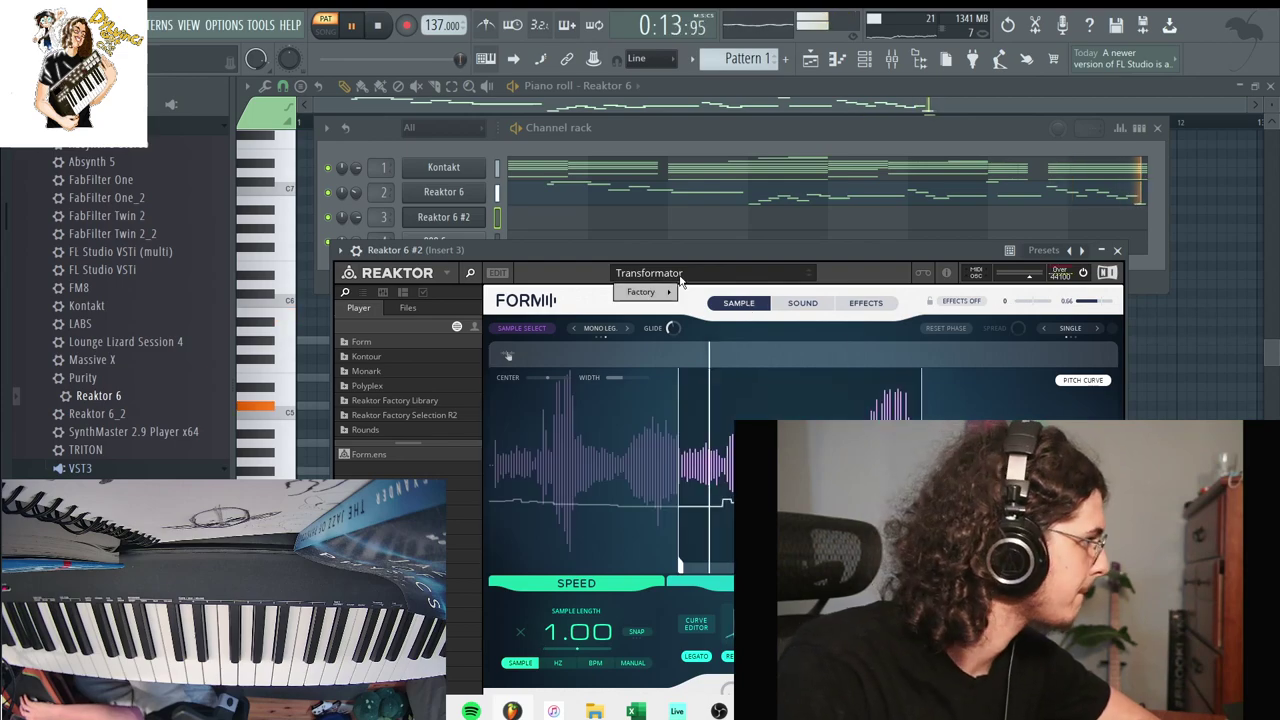
mouse_move(655, 292)
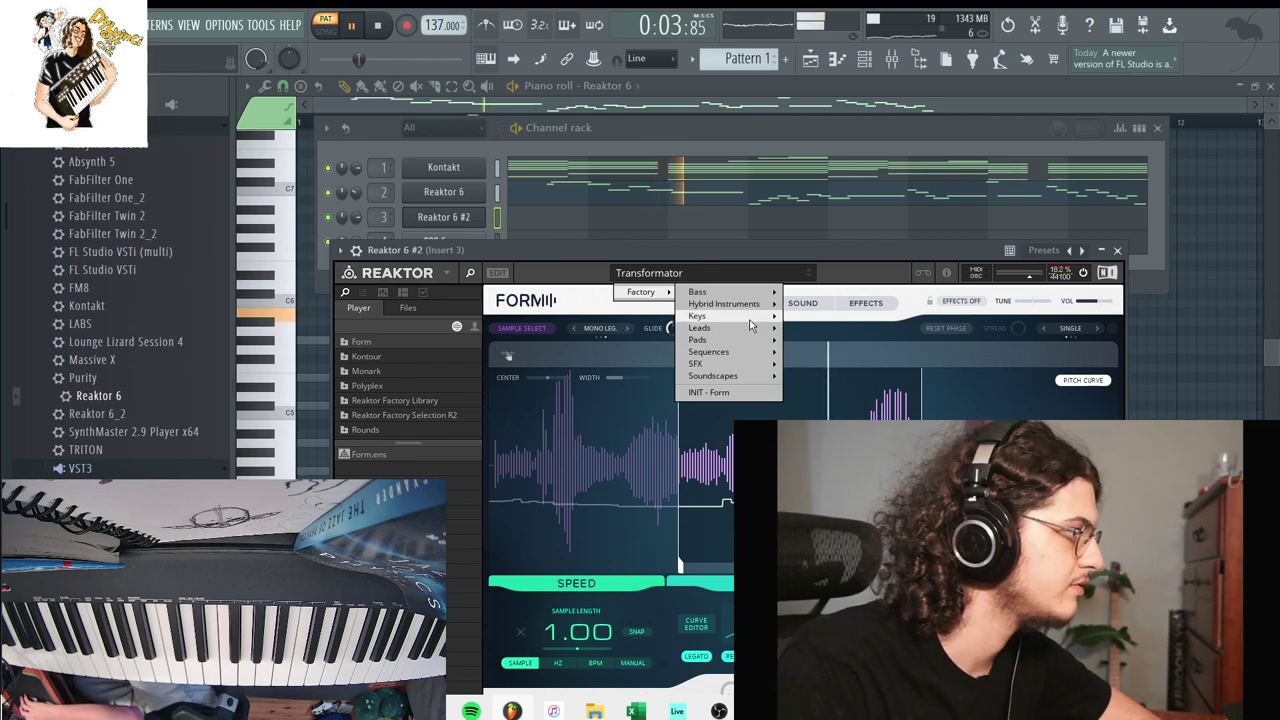
mouse_move(720, 316)
click(822, 558)
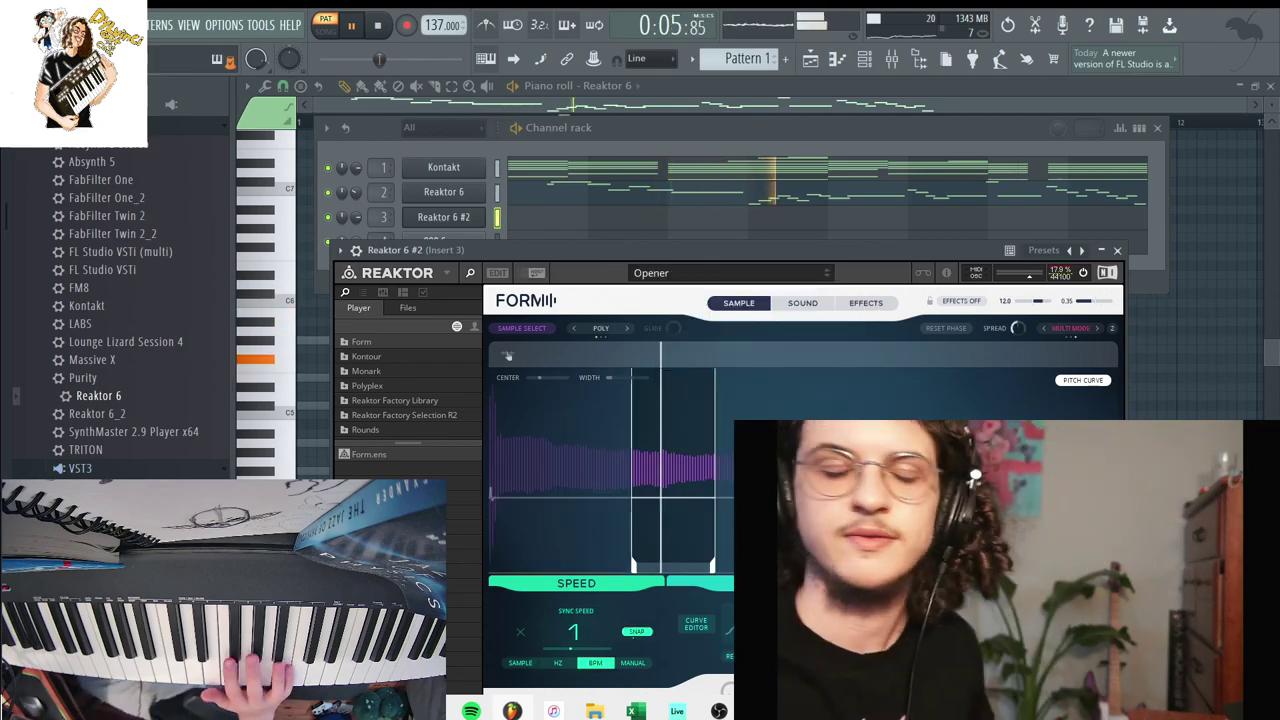
Step through the following Form presets, auditioning Organ Ware and Purple Pipes, and go on to Reso Nose.
click(826, 277)
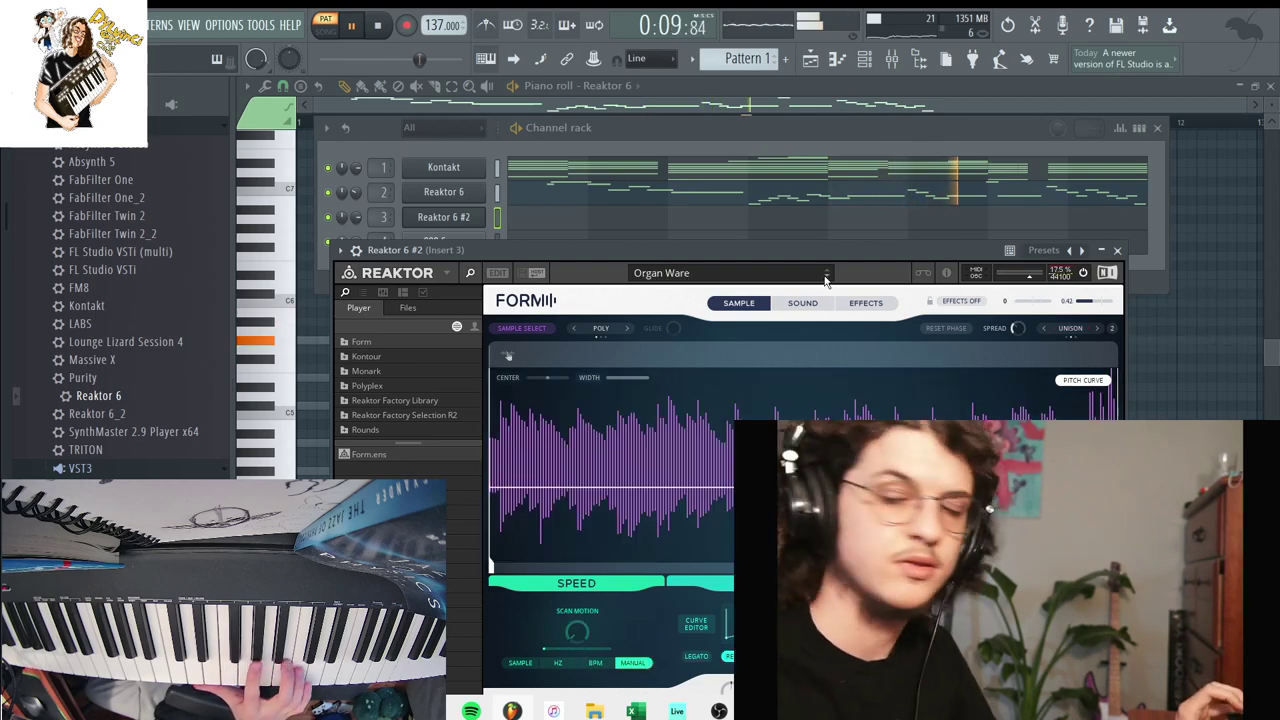
click(826, 277)
click(826, 277)
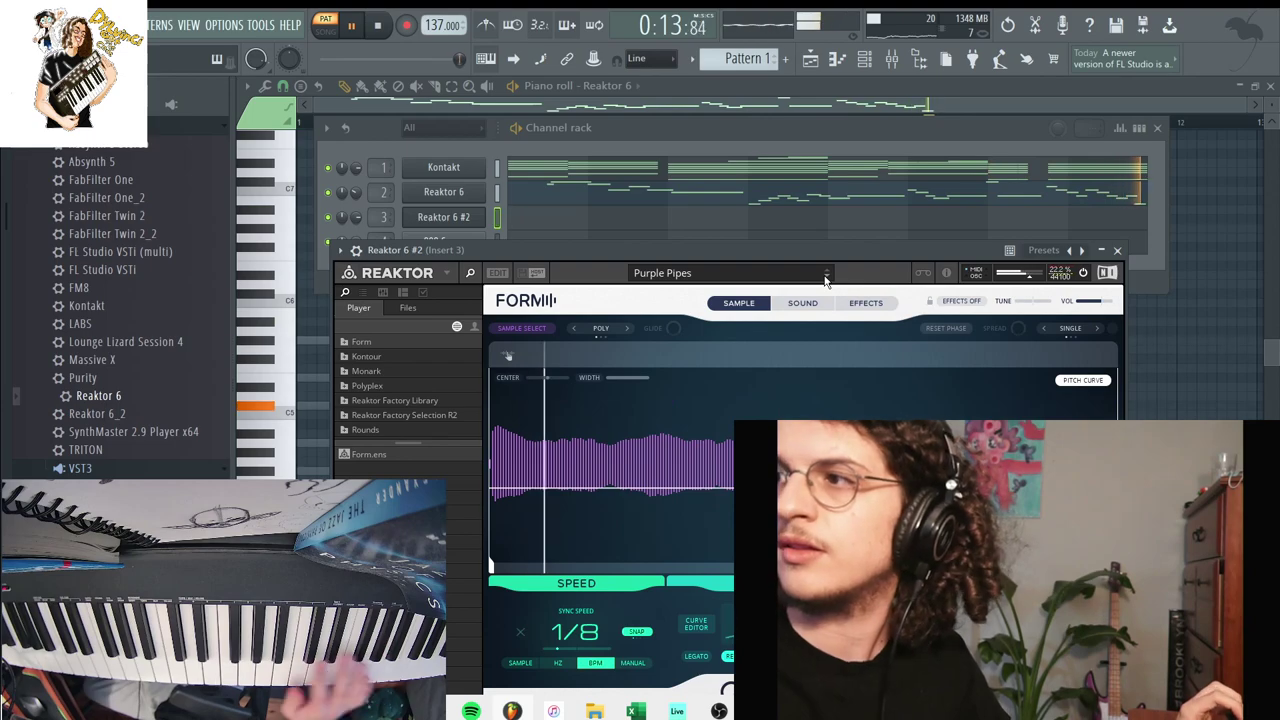
click(826, 277)
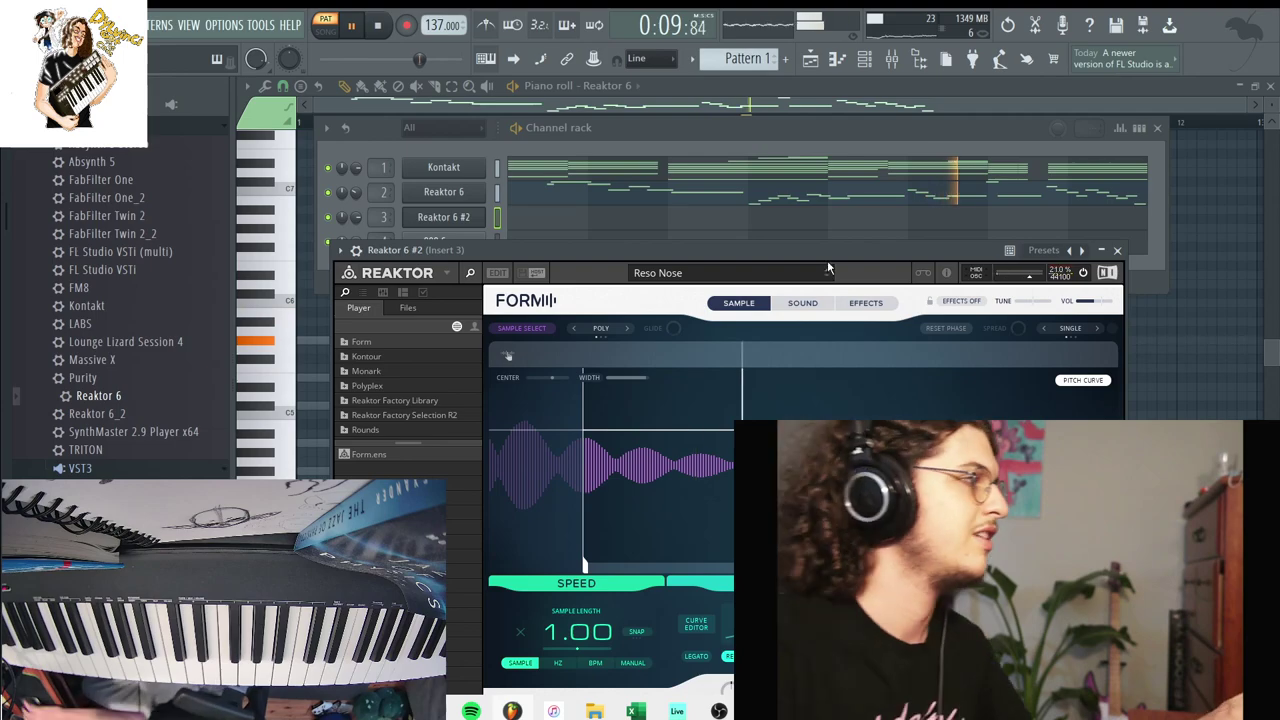
Arm recording and play a first take of a short-note melody into the Reaktor 6 #2 channel with the Reso Nose preset.
key(space)
click(406, 26)
click(604, 440)
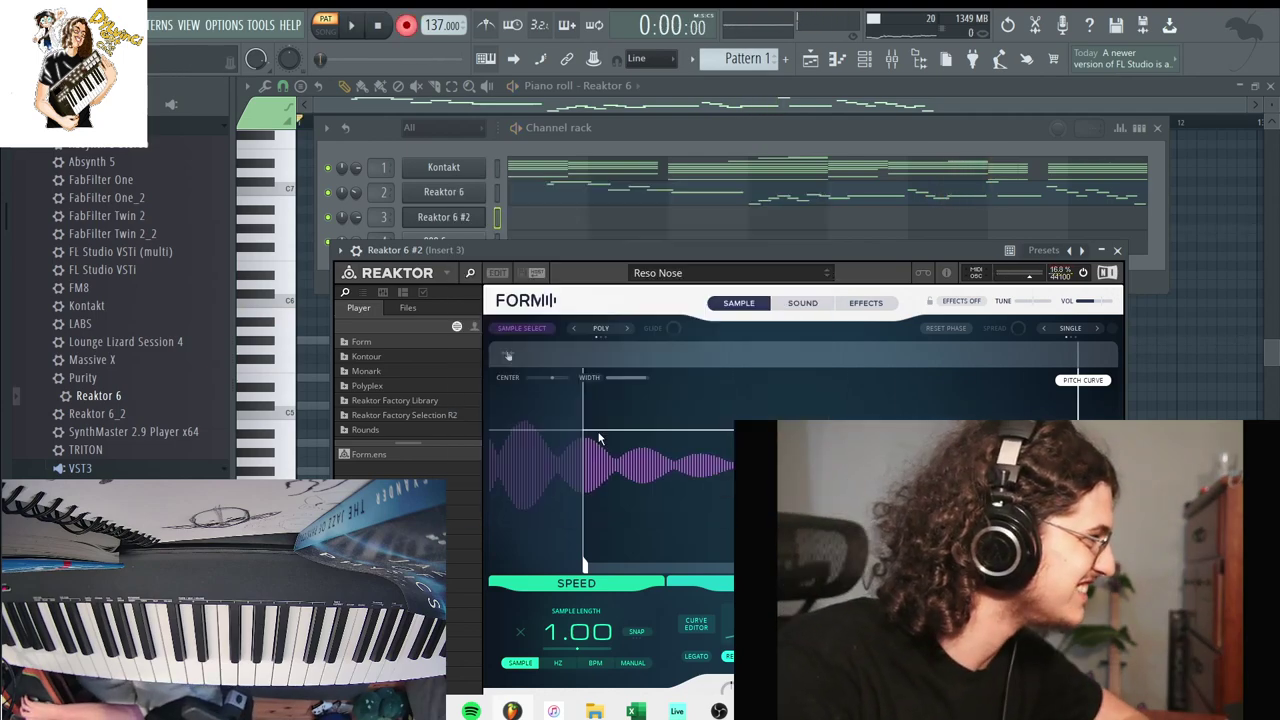
click(355, 27)
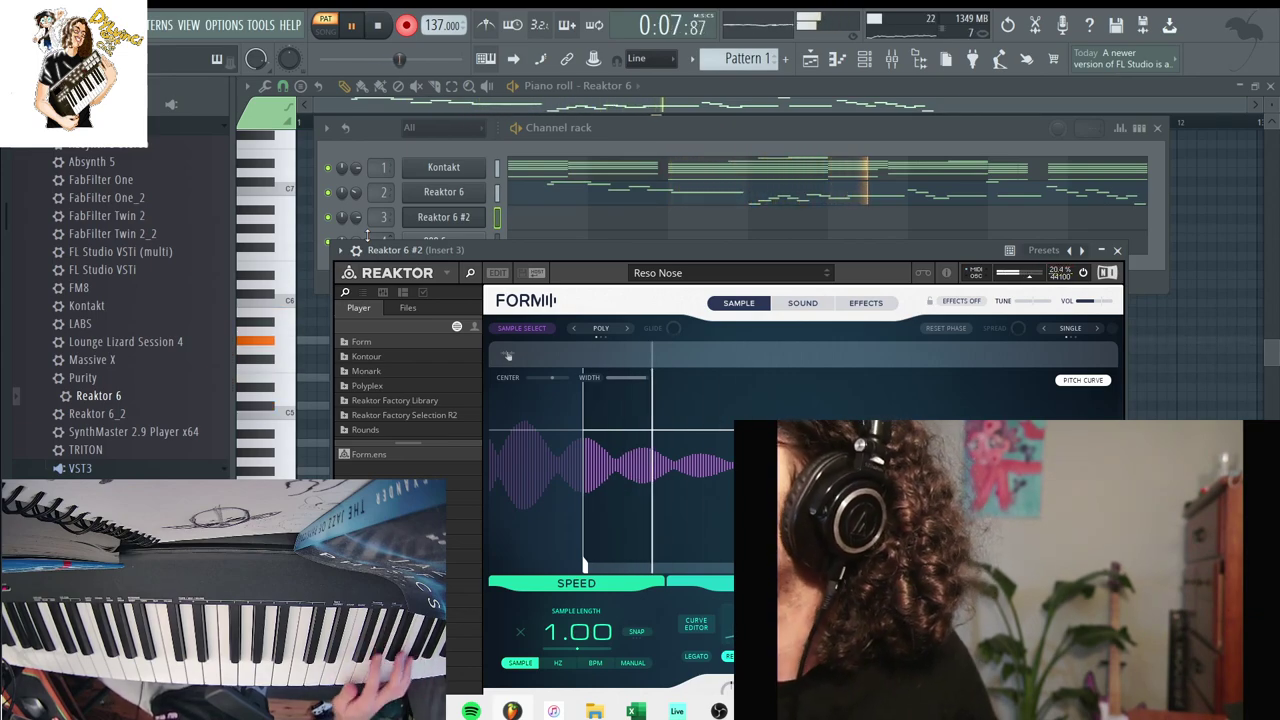
key(space)
click(613, 145)
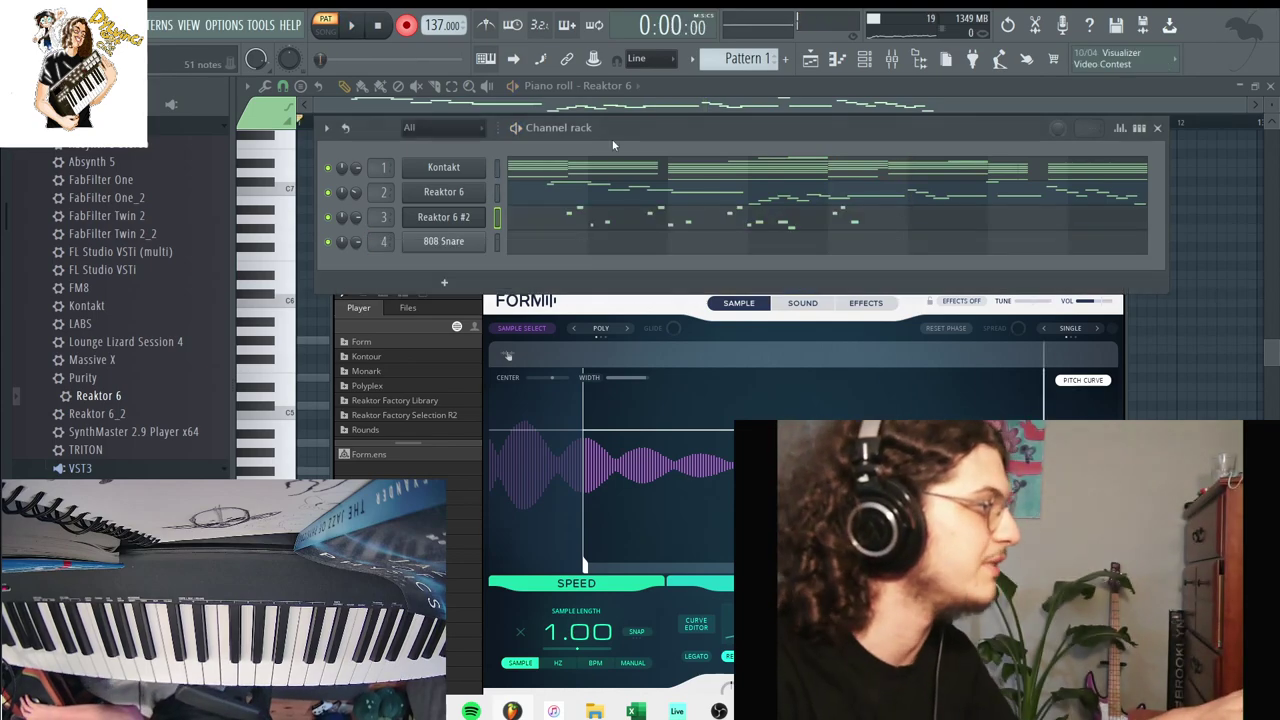
Record a new take of the Reaktor 6 #2 melody across the whole pattern and open it in the piano roll.
key(space)
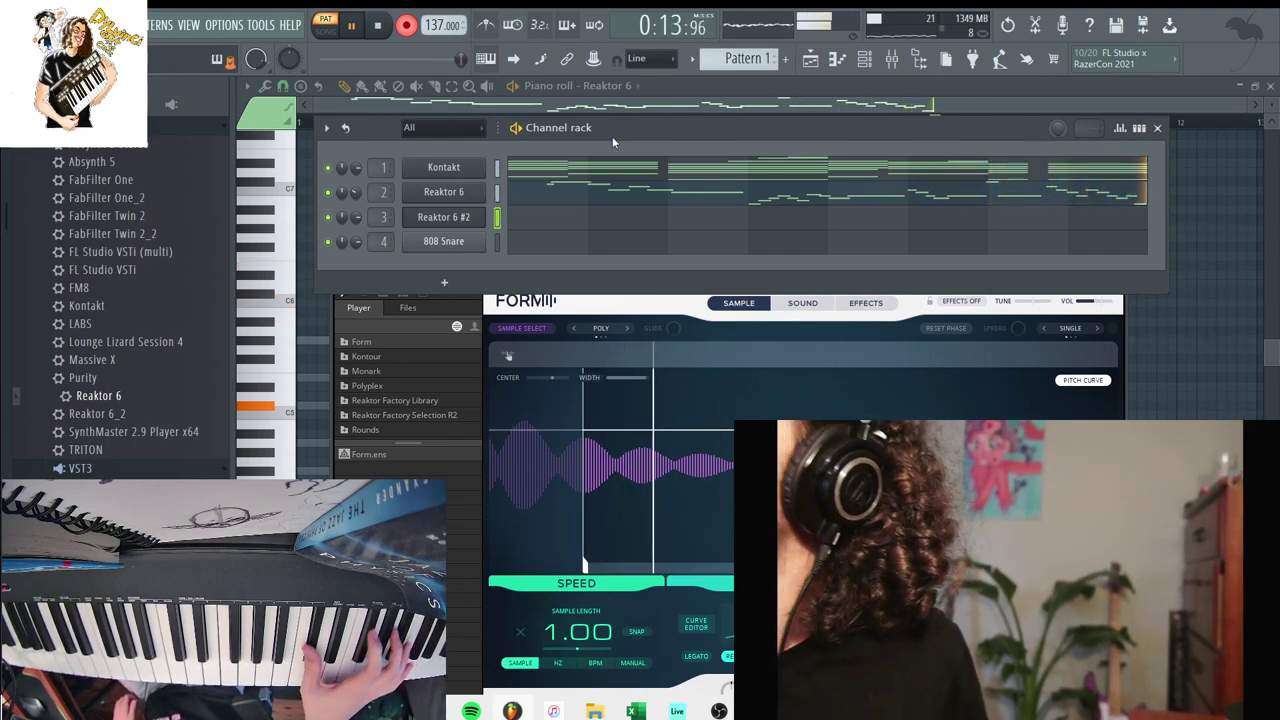
key(space)
click(700, 225)
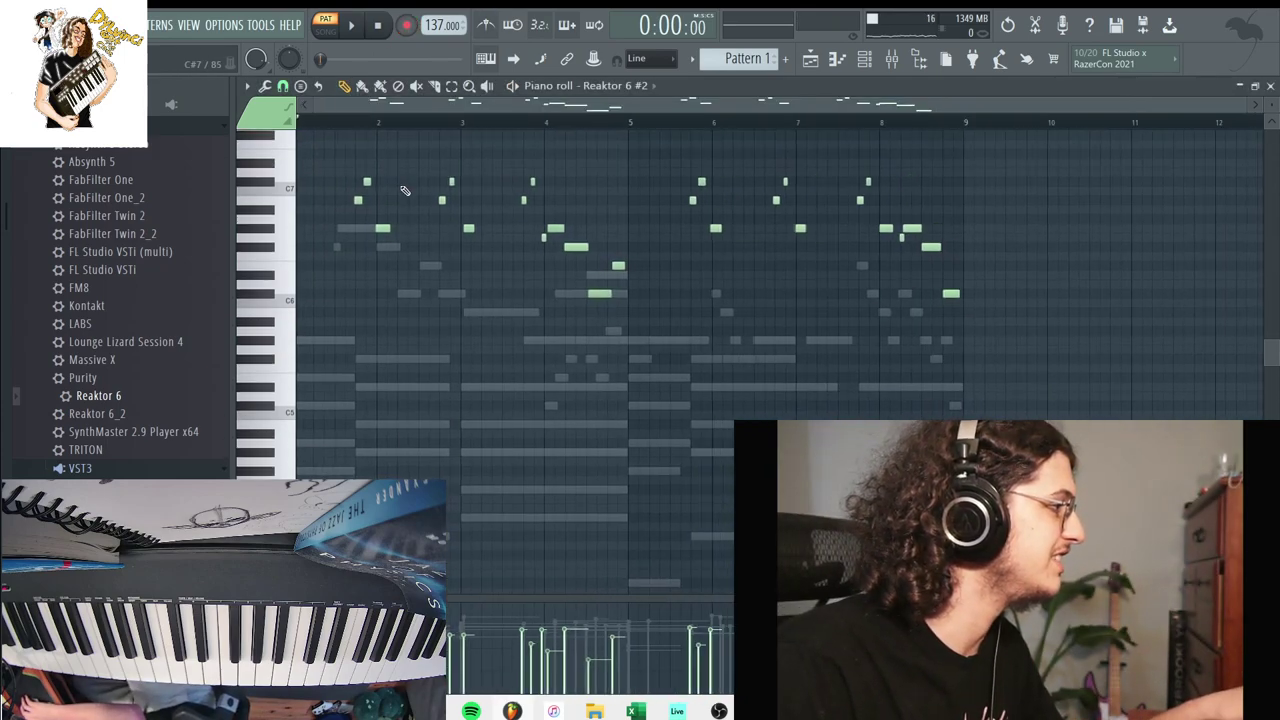
Quantize the recorded Reaktor 6 #2 notes to the grid in the piano roll.
key(space)
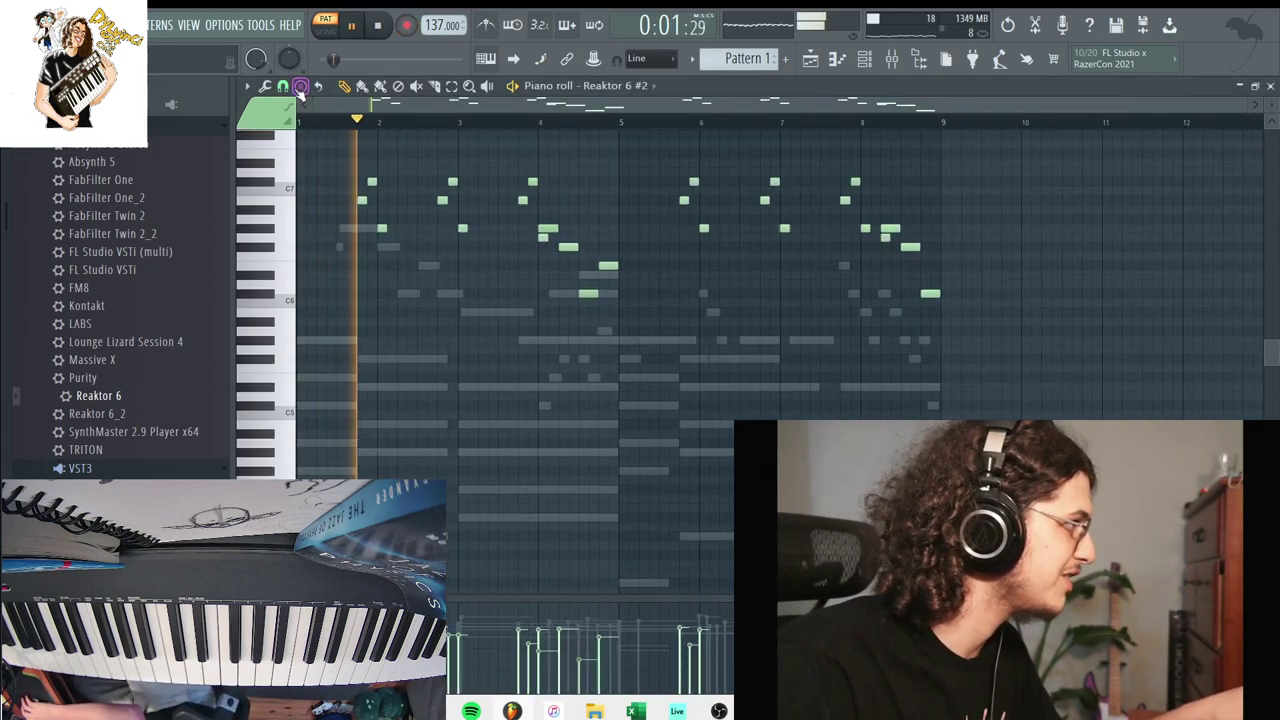
click(283, 86)
click(320, 228)
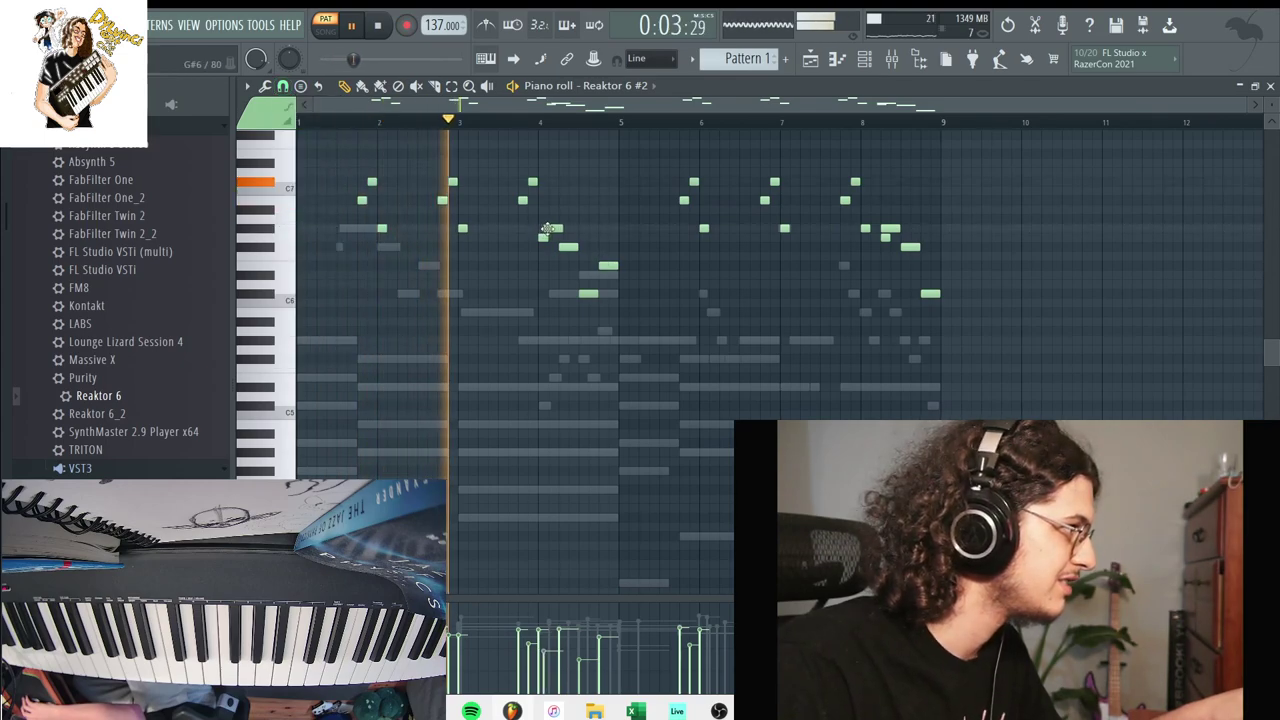
Shorten and realign the overlapping G6 and G#6 notes at the start of bar 4 in Reaktor 6 #2, and close the piano roll.
drag(543, 238, 554, 230)
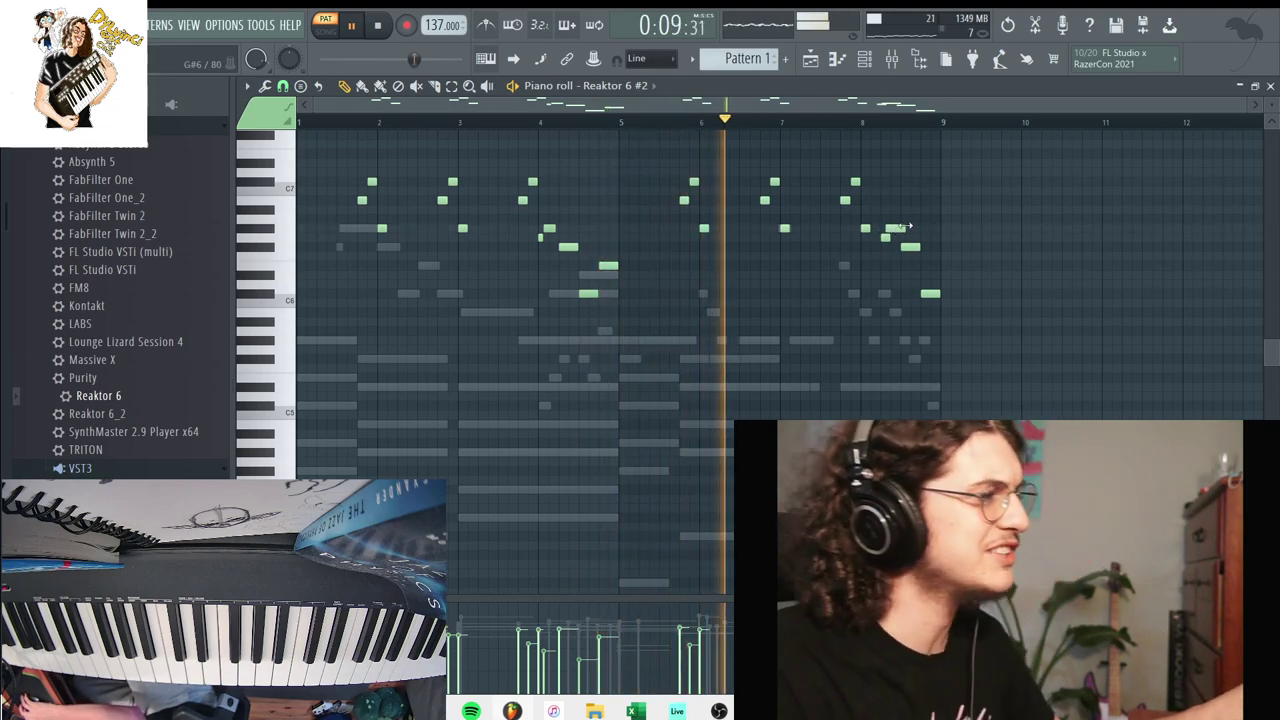
mouse_move(1248, 104)
mouse_down()
mouse_move(726, 234)
mouse_move(1271, 108)
mouse_up()
scroll(861, 213, up, 2)
key(space)
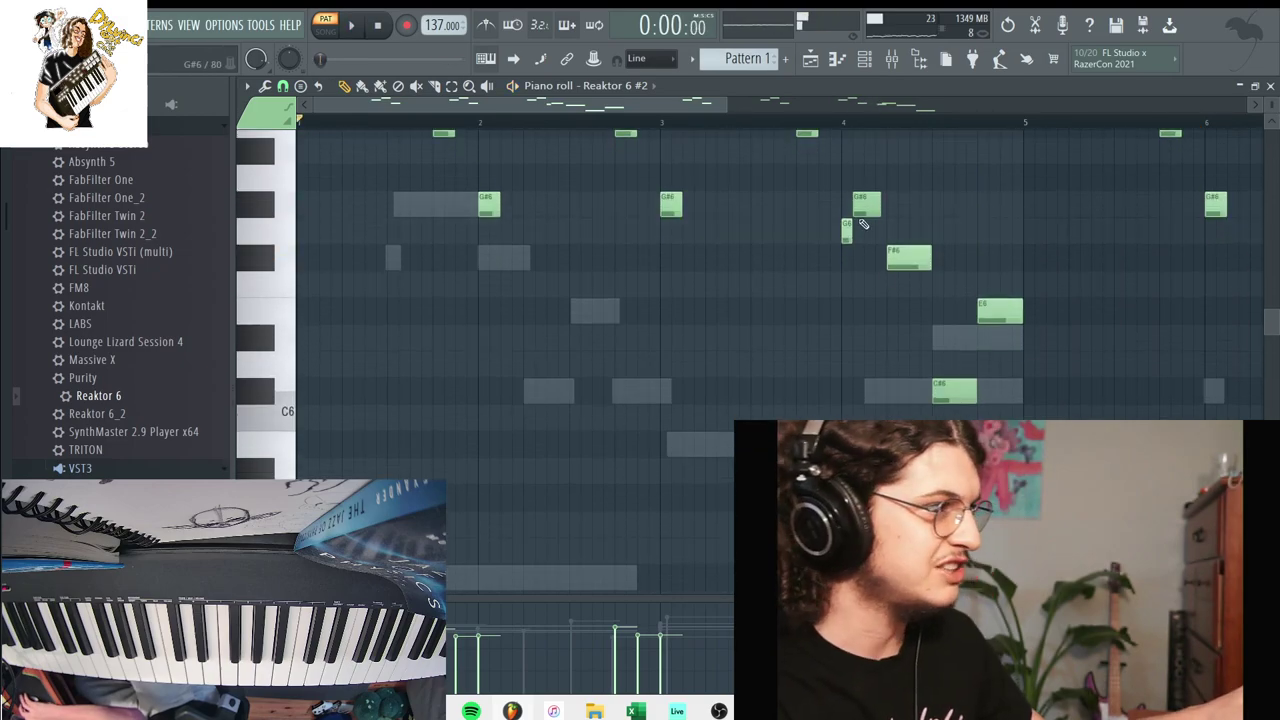
scroll(890, 257, up, 4)
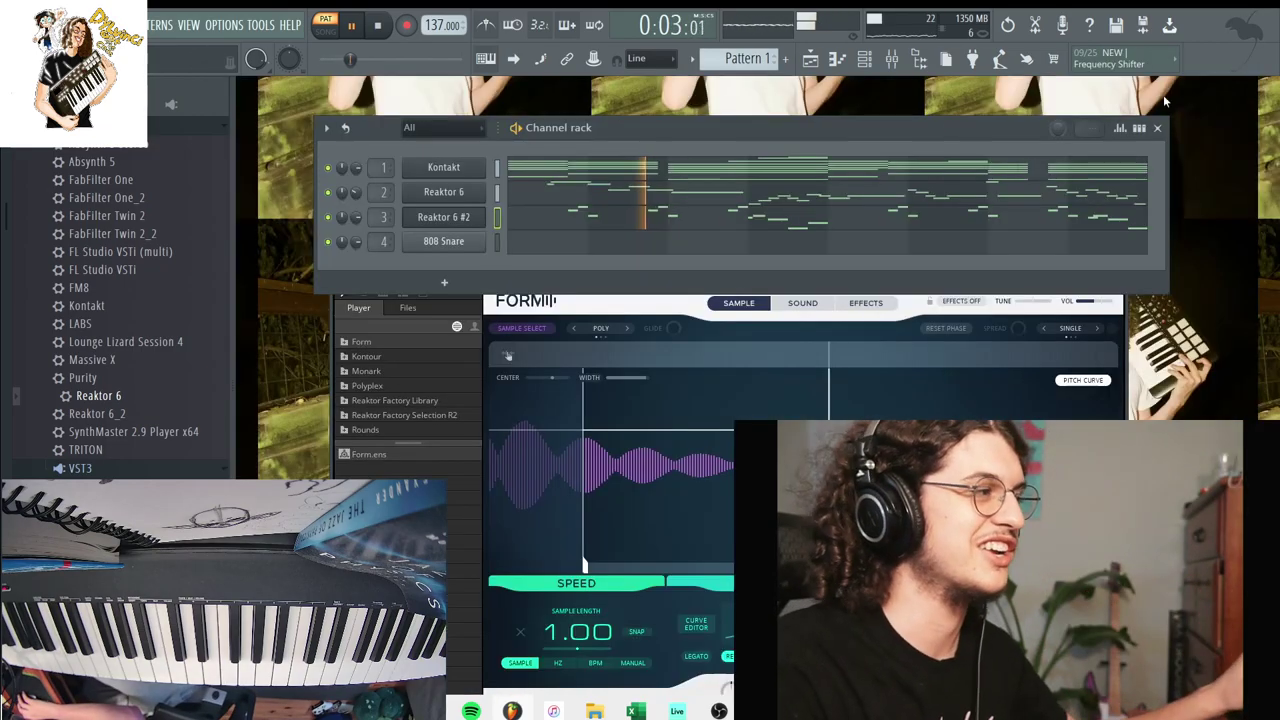
click(1266, 88)
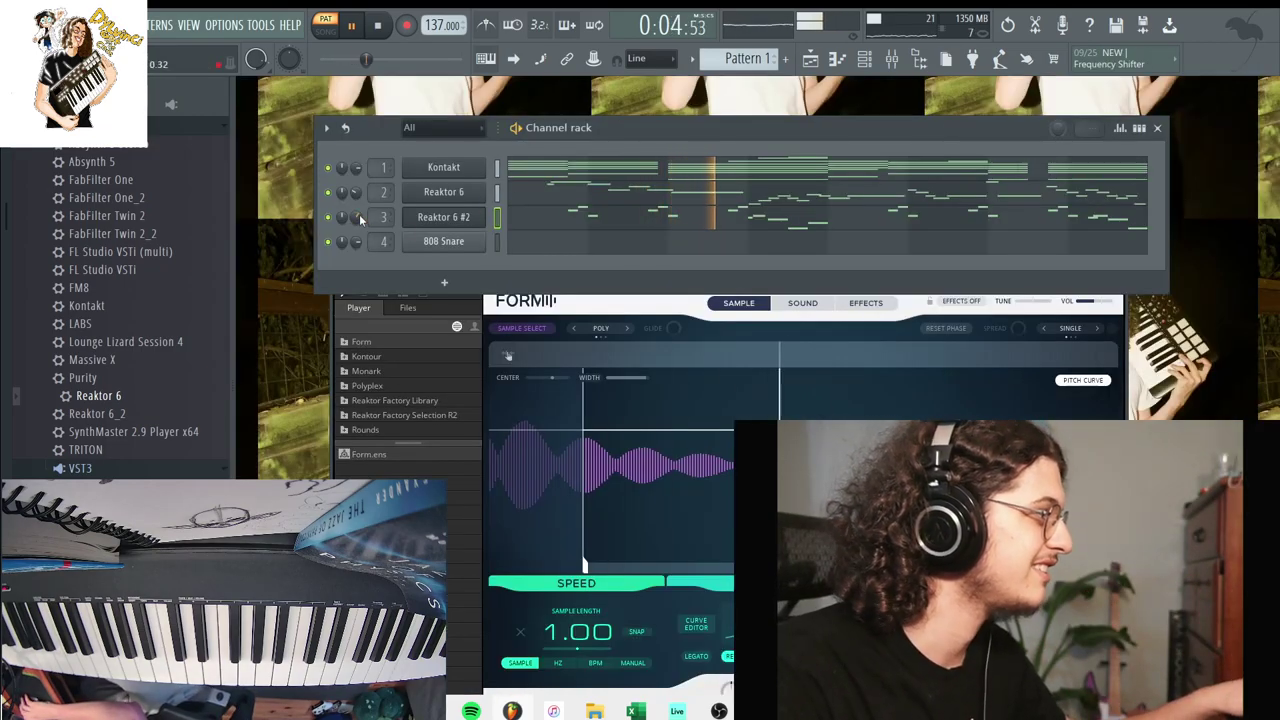
Add RC-20 Retro Color to the second effect slot of mixer Insert 1 and lower that track's level.
key(space)
click(892, 58)
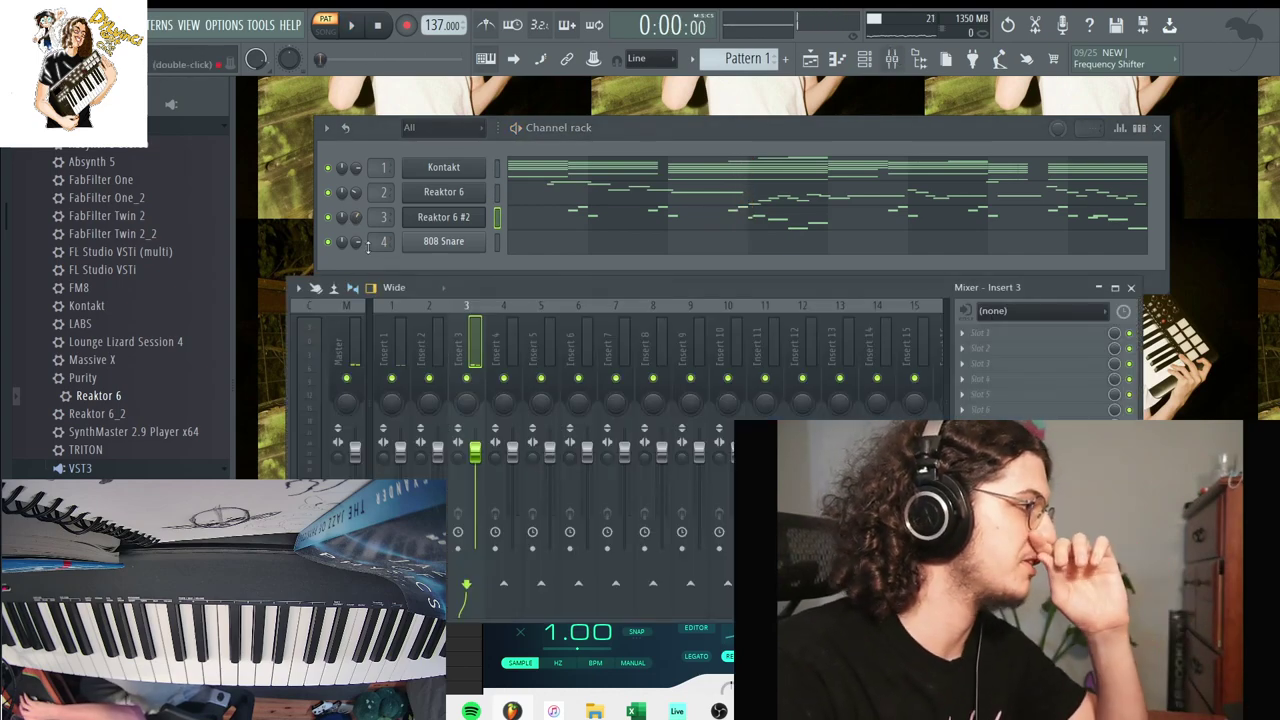
right_click(404, 368)
click(392, 374)
click(978, 333)
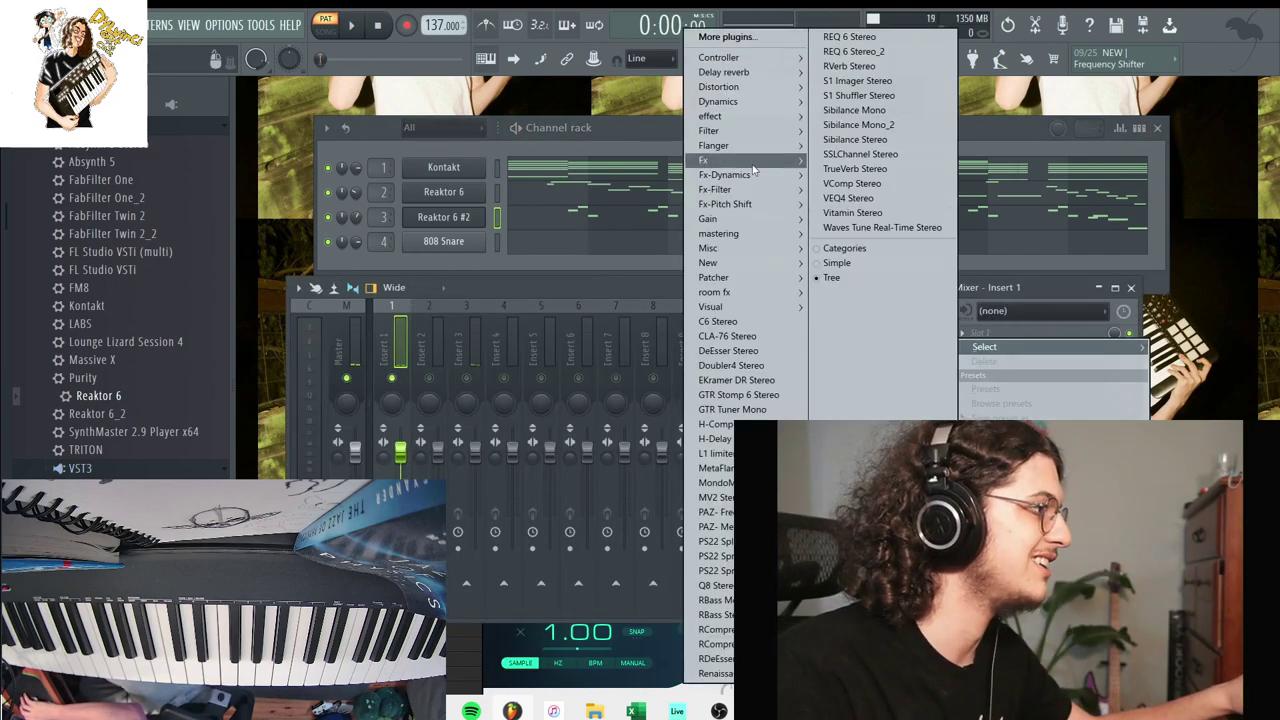
mouse_move(758, 117)
click(601, 424)
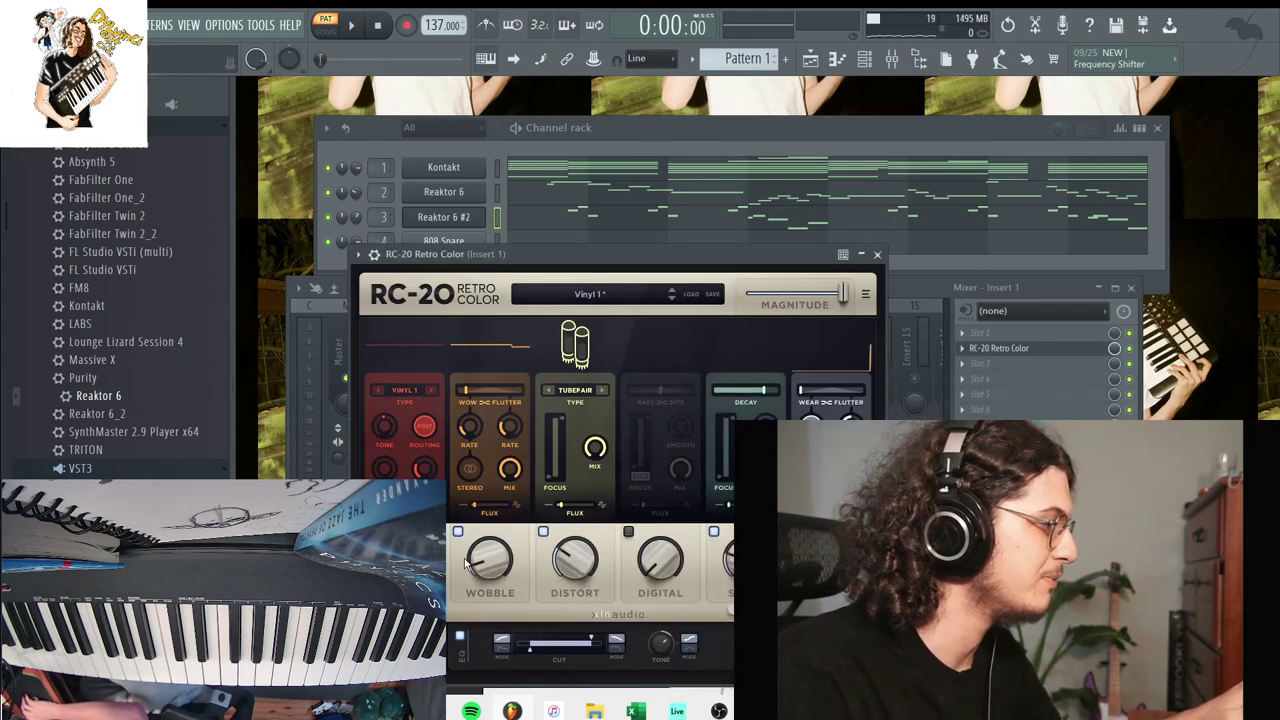
key(space)
click(877, 255)
Add ValhallaVintageVerb to the first effect slot of mixer Insert 2 with its mix at about 10.5%.
click(435, 376)
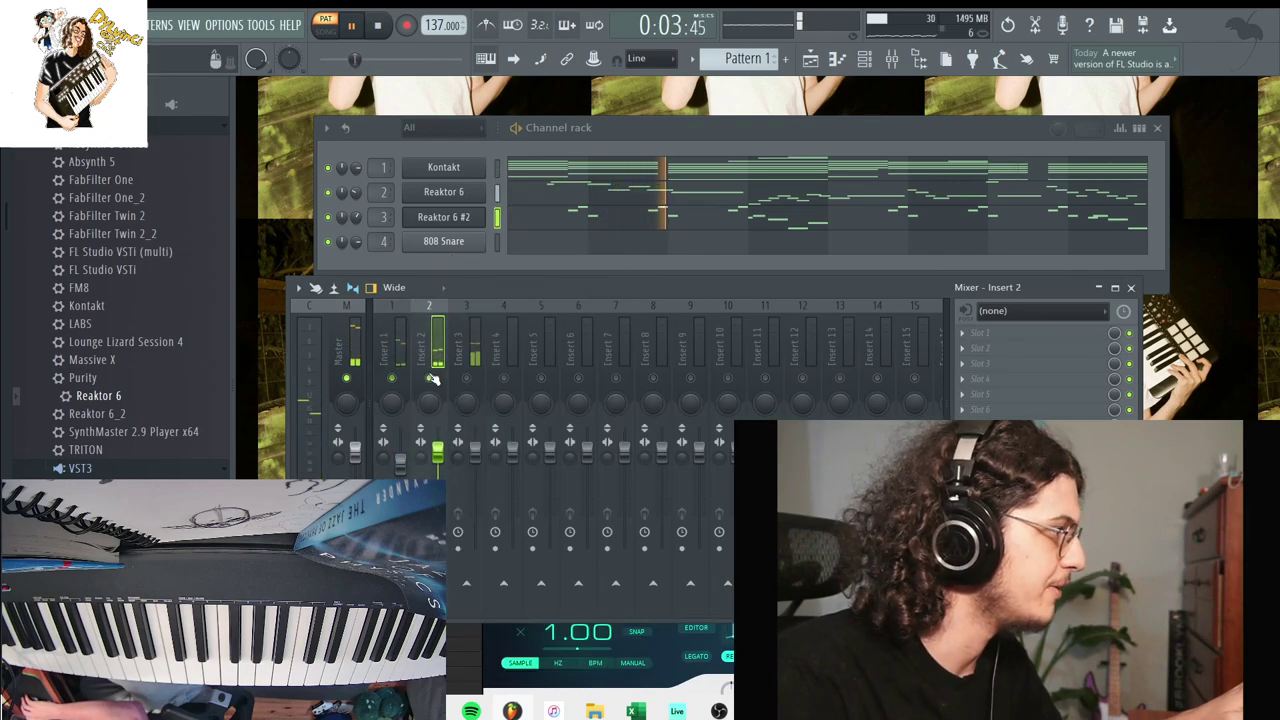
key(space)
click(980, 333)
mouse_move(711, 116)
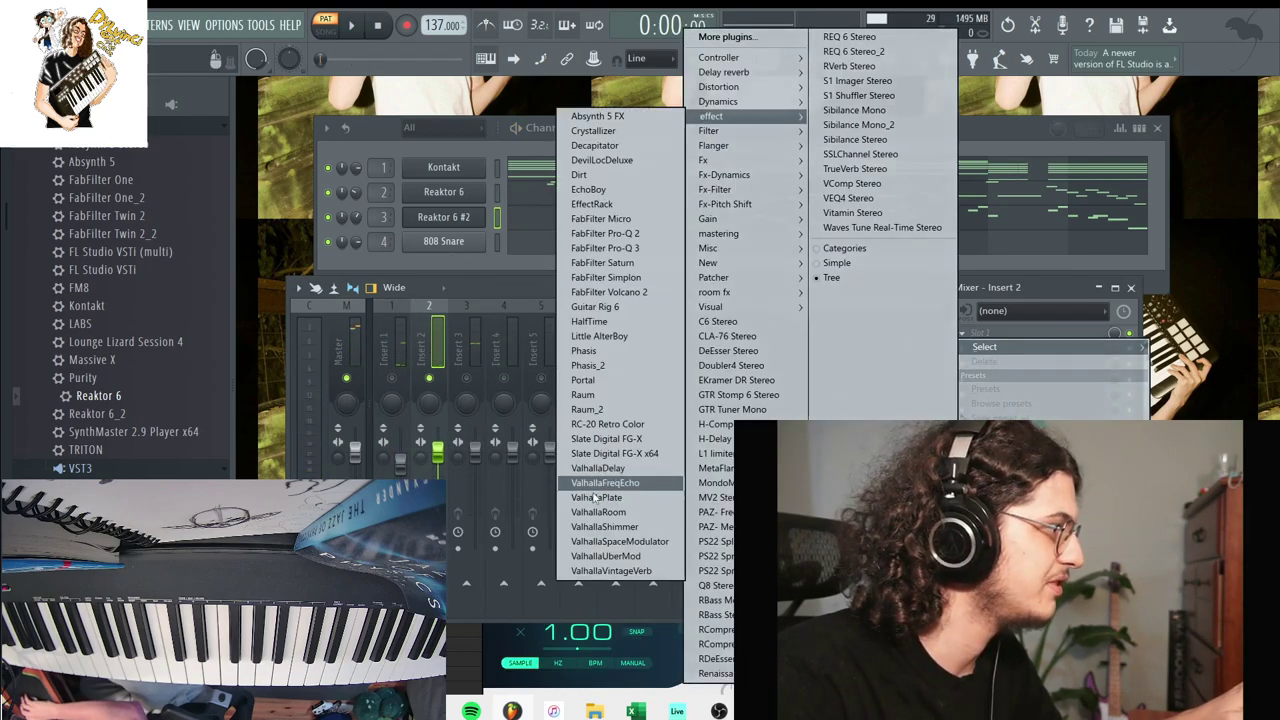
click(610, 570)
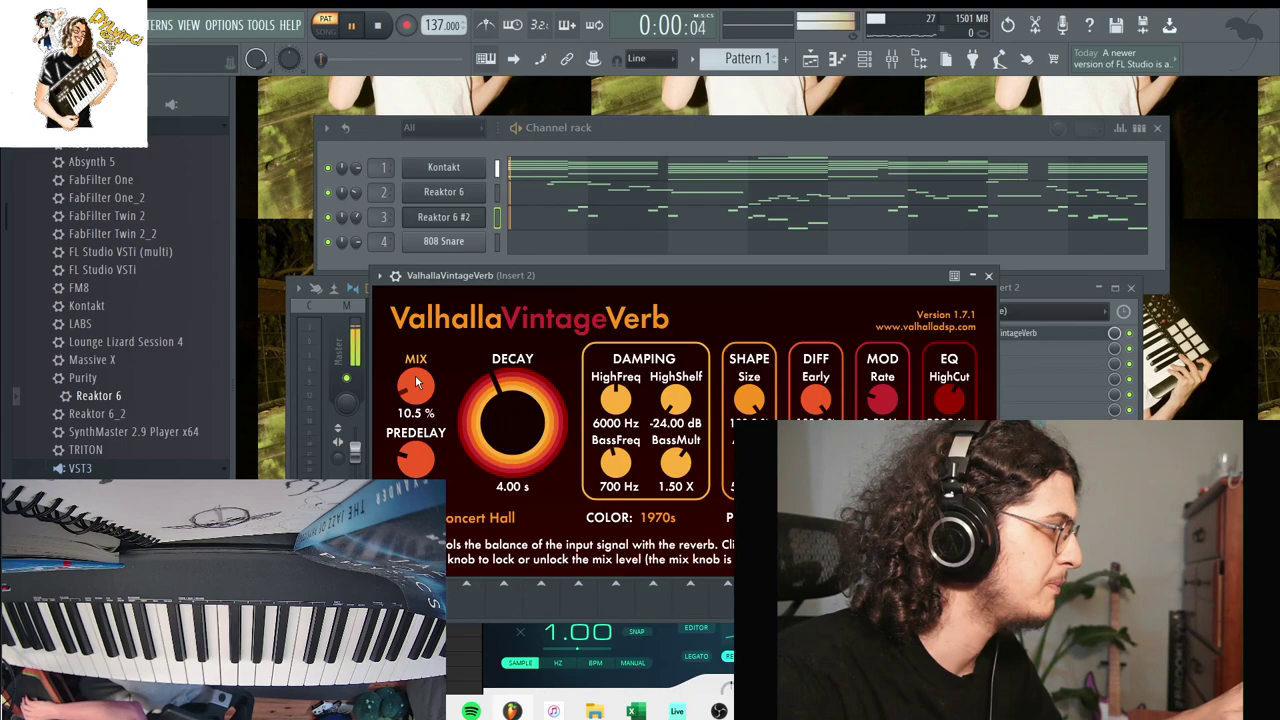
drag(418, 382, 500, 346)
Add ValhallaUberMod to the third effect slot of mixer Insert 2 and reduce its mix to about 32%.
click(1010, 333)
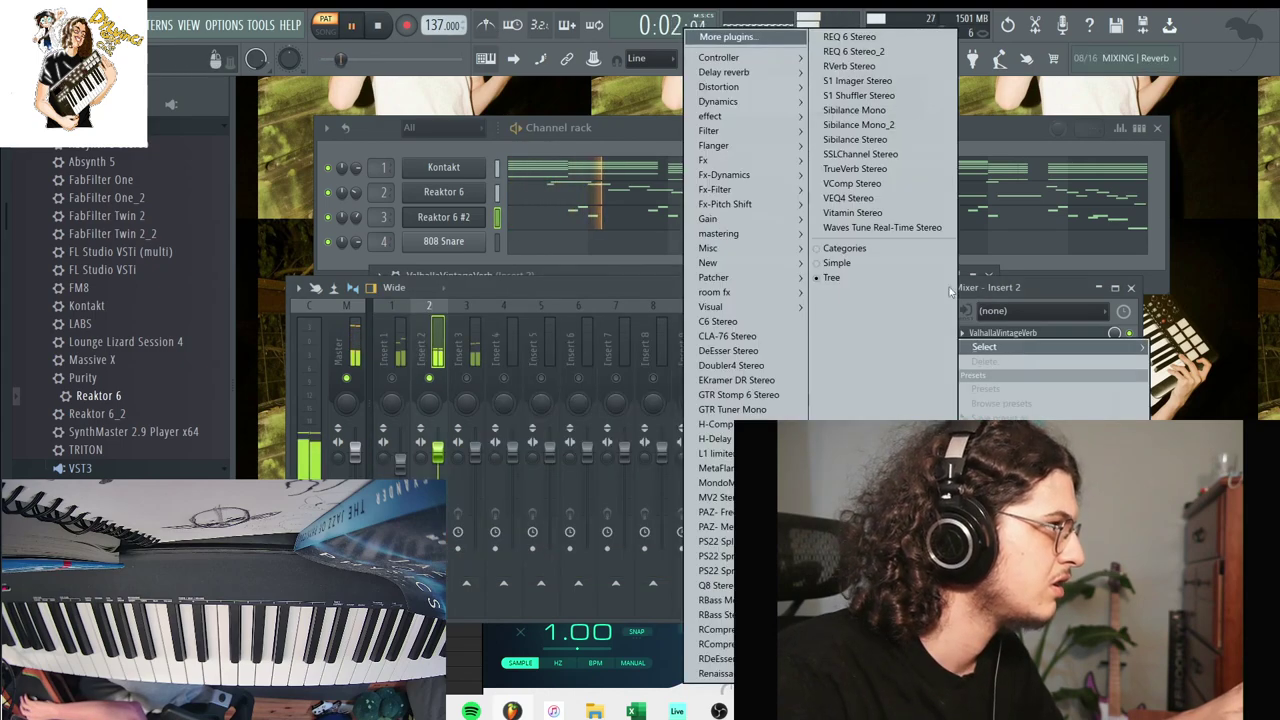
mouse_move(711, 116)
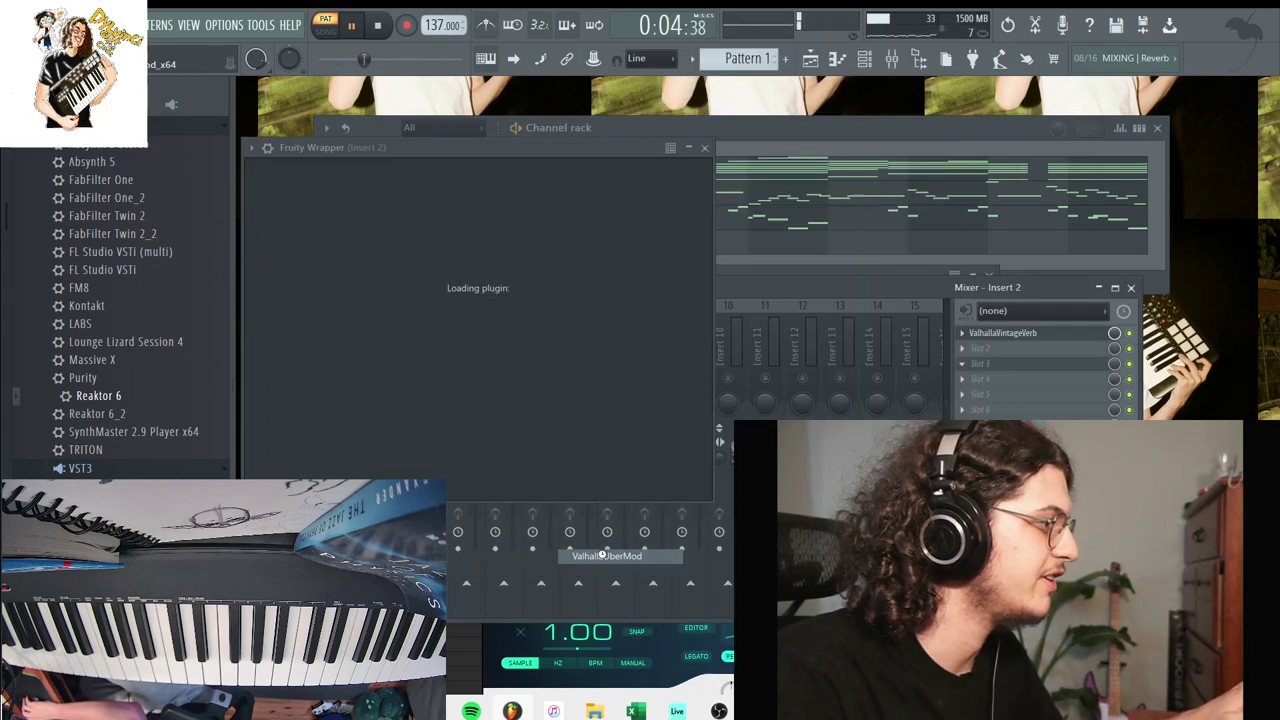
click(615, 556)
drag(268, 290, 268, 305)
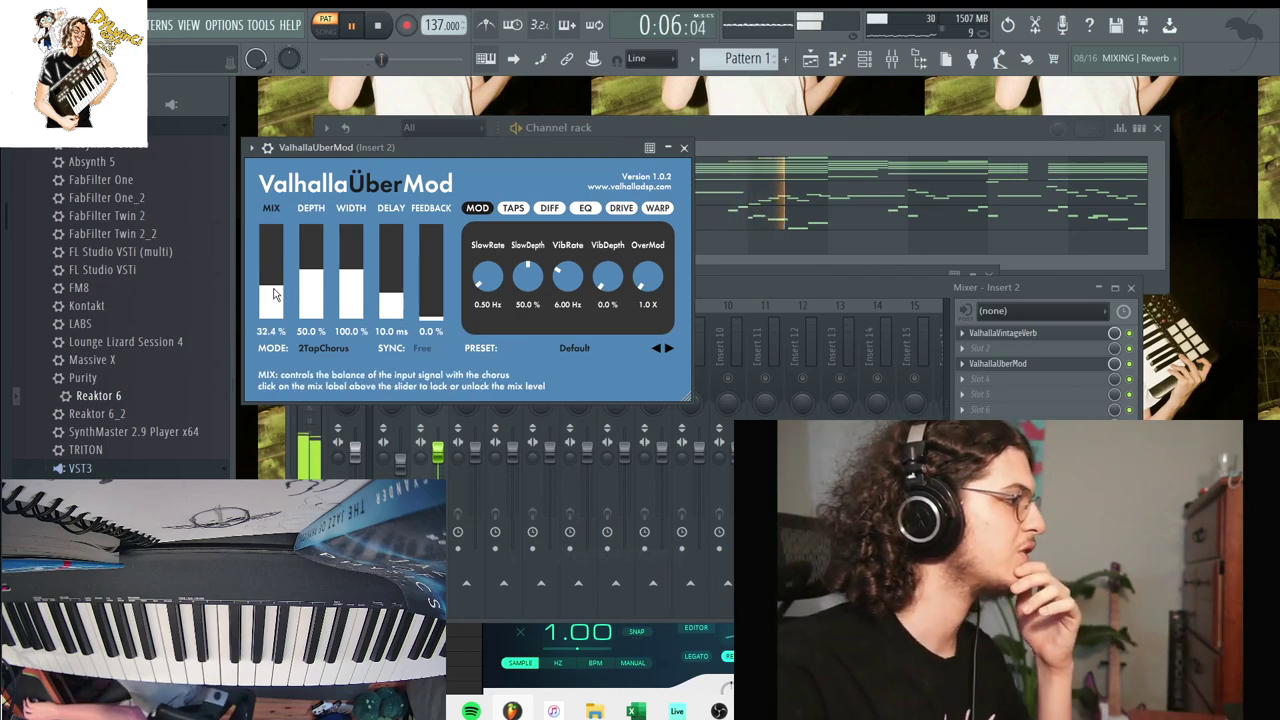
click(715, 290)
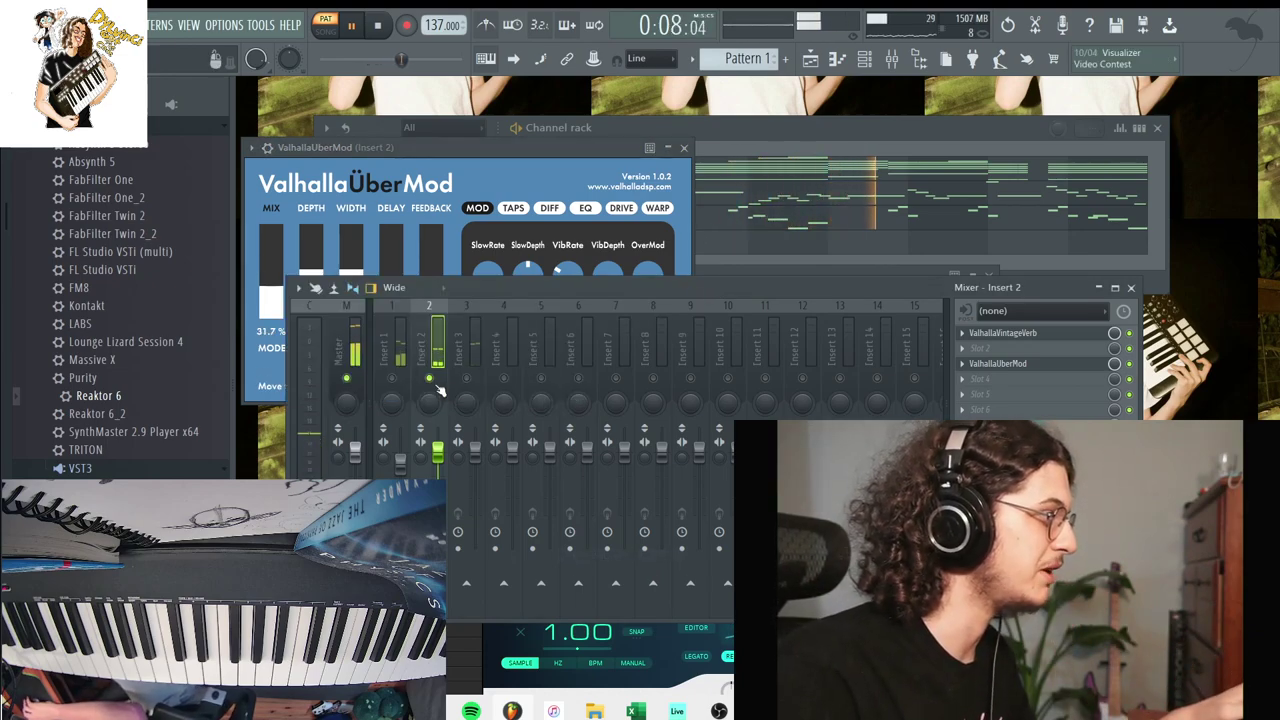
Add ValhallaVintageVerb to the second effect slot of mixer Insert 3 with its mix at about 19.5%.
click(465, 374)
key(space)
click(968, 336)
mouse_move(984, 346)
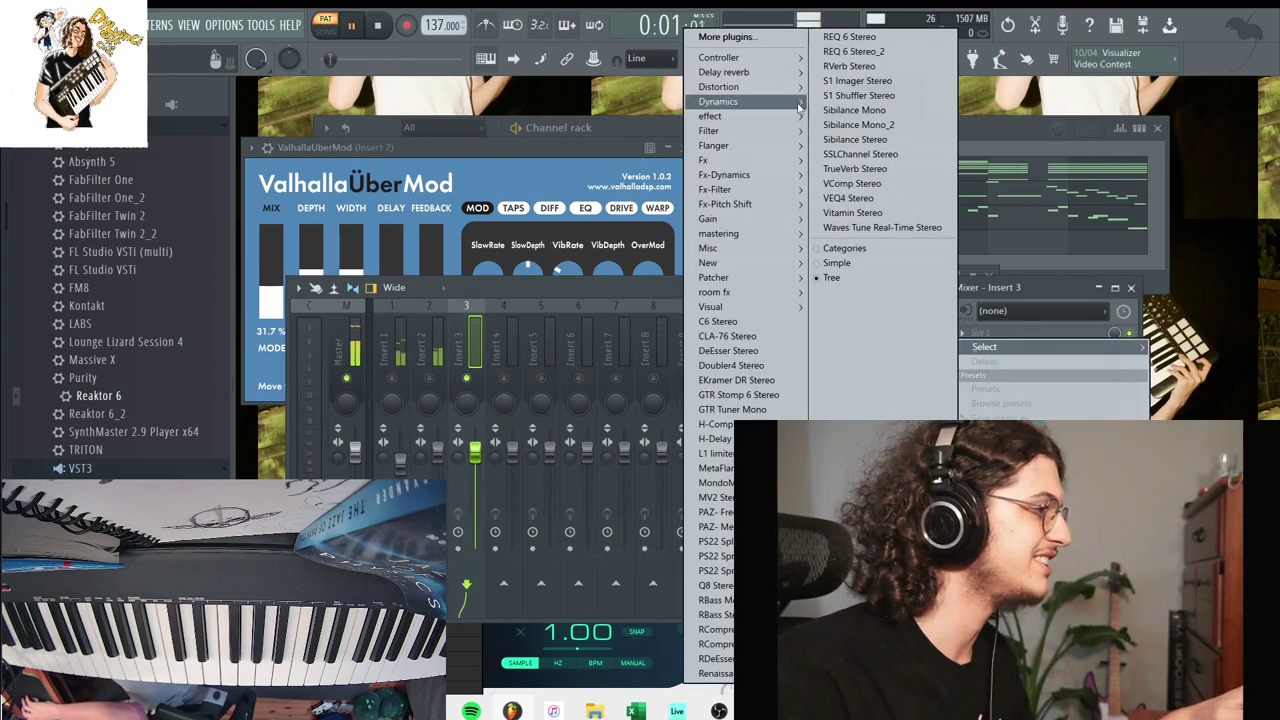
mouse_move(715, 116)
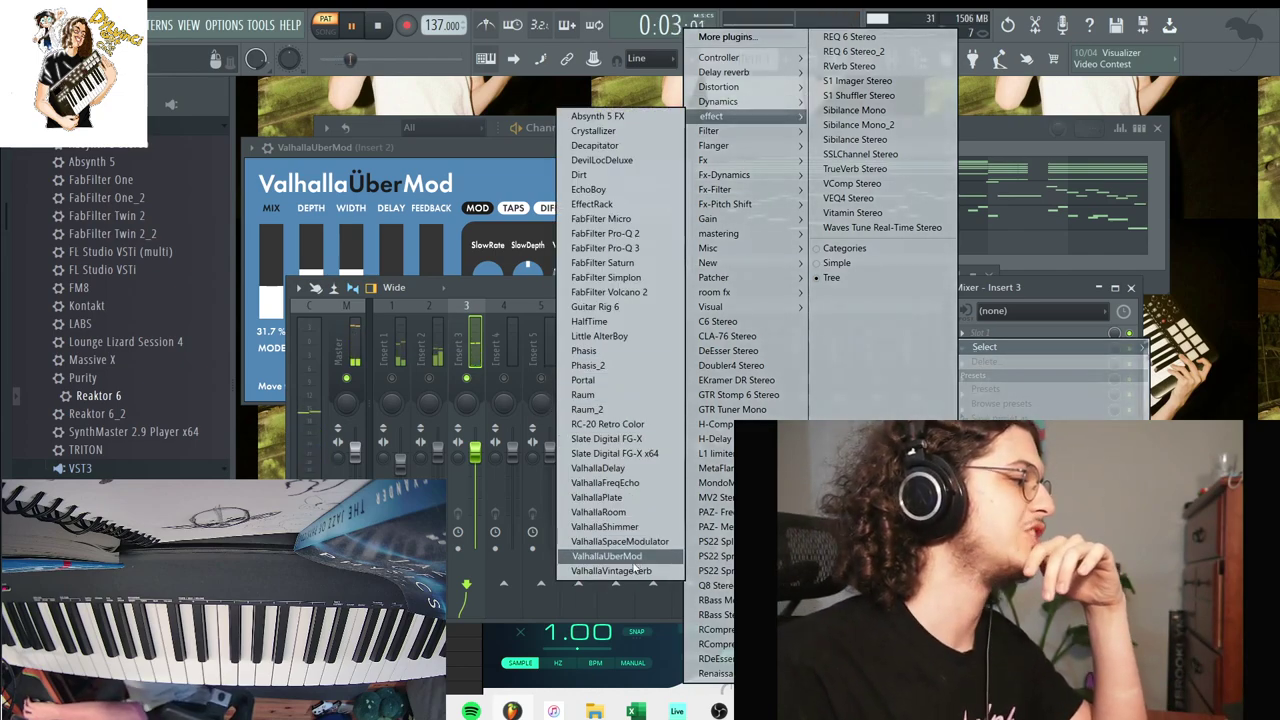
click(612, 570)
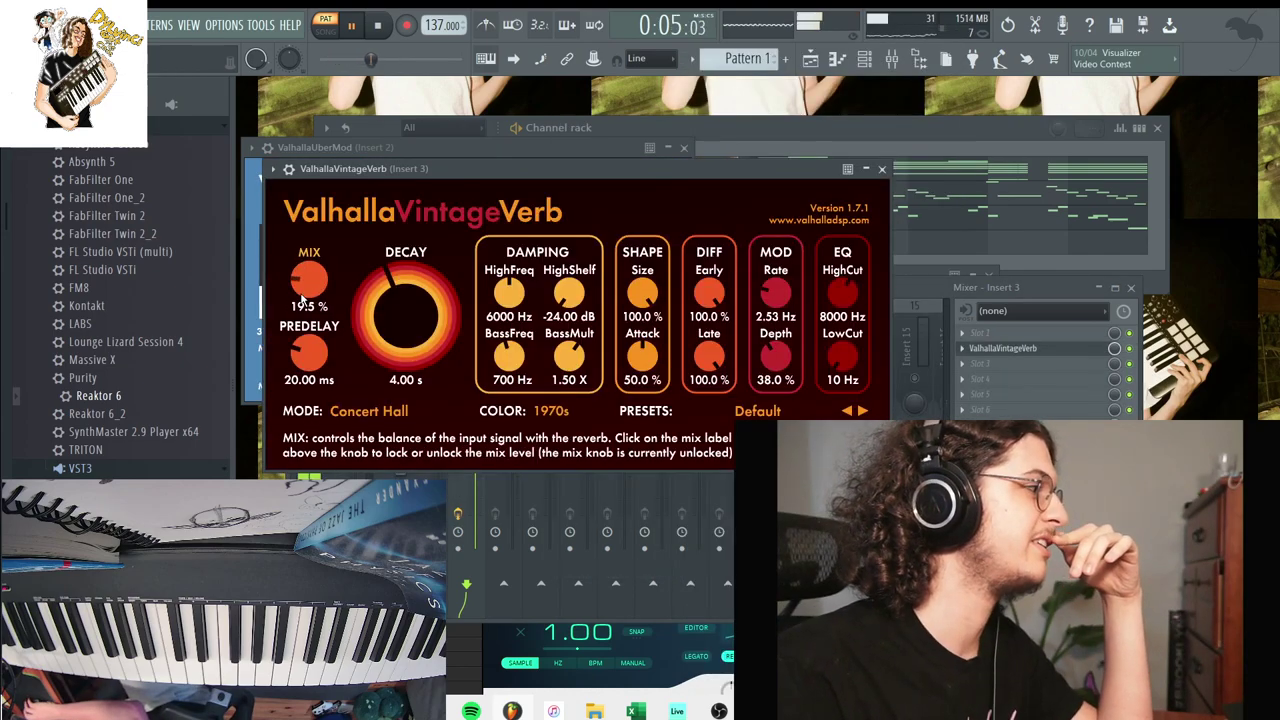
click(881, 169)
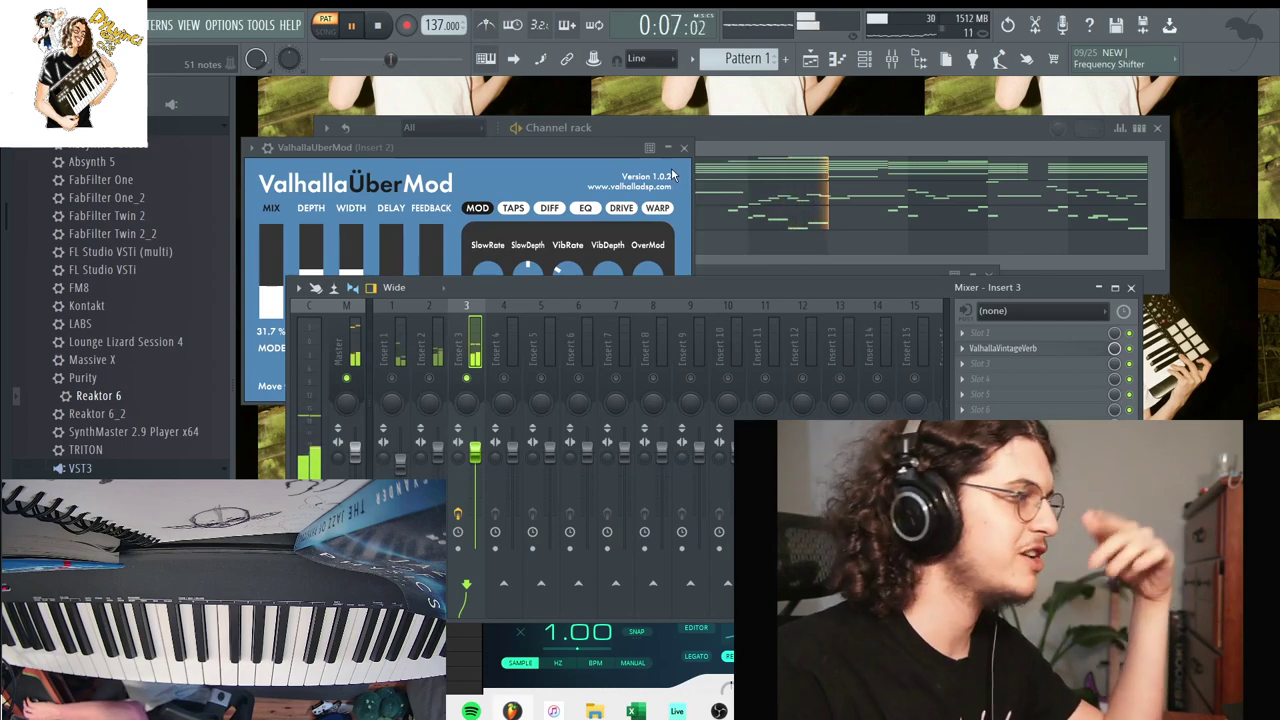
Close the ÜberMod and Reaktor 6 #2 windows and lower the Insert 2 and Insert 3 levels during playback.
click(684, 148)
click(444, 217)
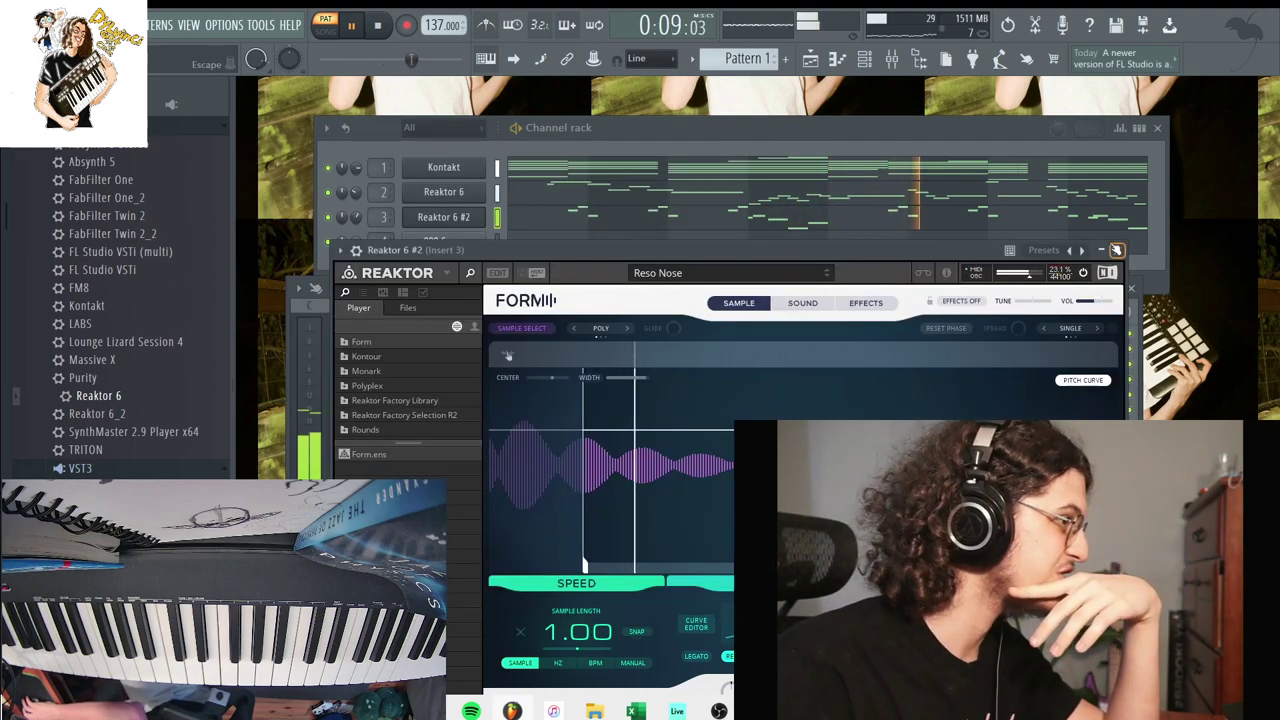
key(Escape)
key(space)
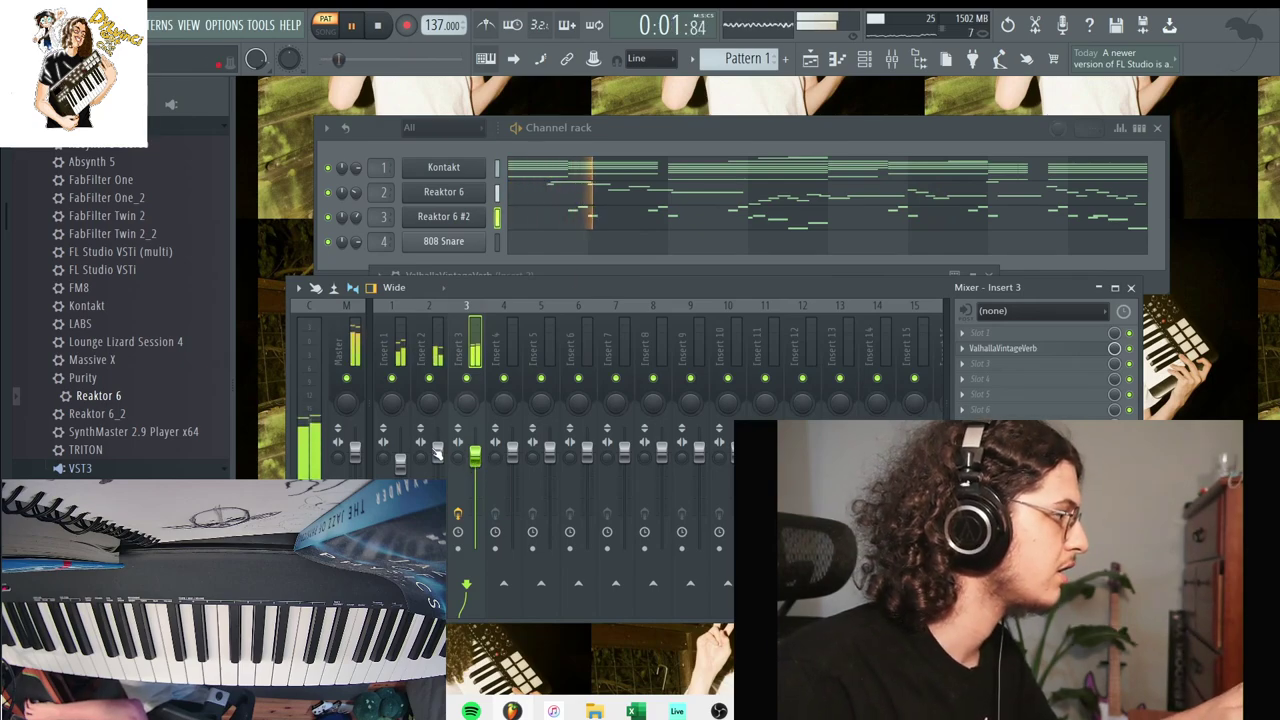
Transpose all of Pattern 1 by -1 semitone and restart playback.
click(692, 59)
click(783, 202)
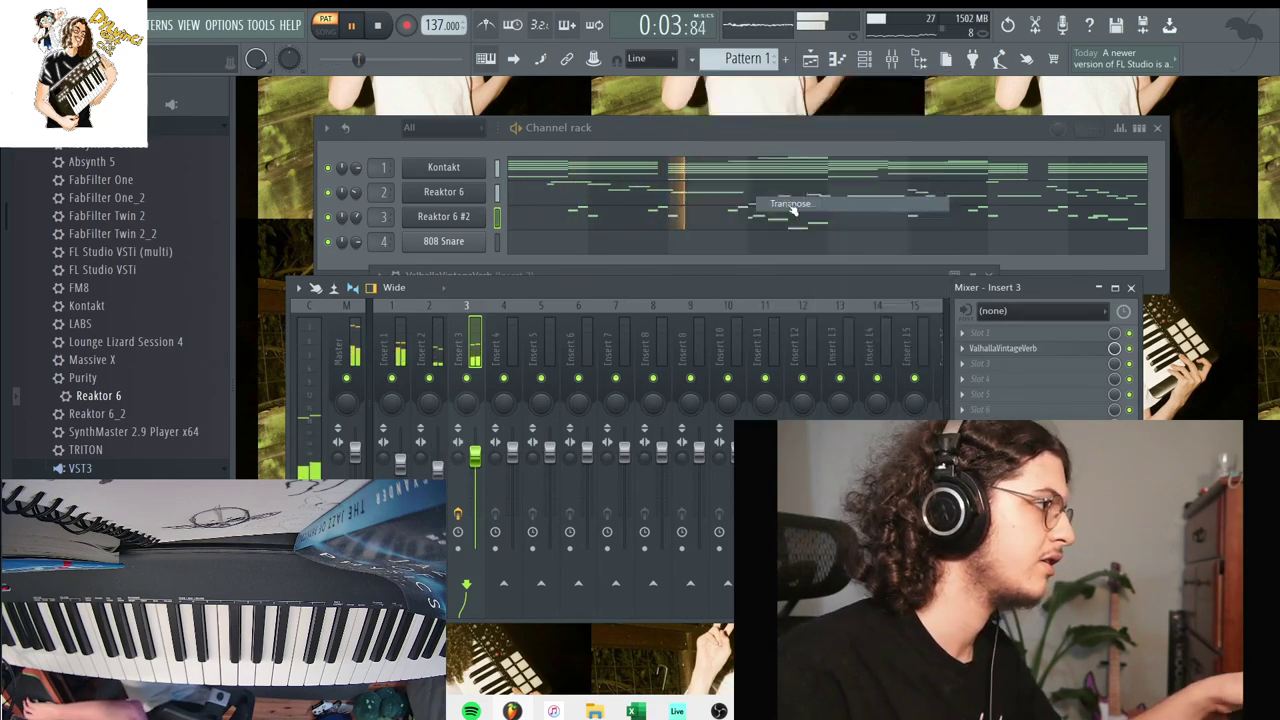
text(-1)
key(Return)
key(space)
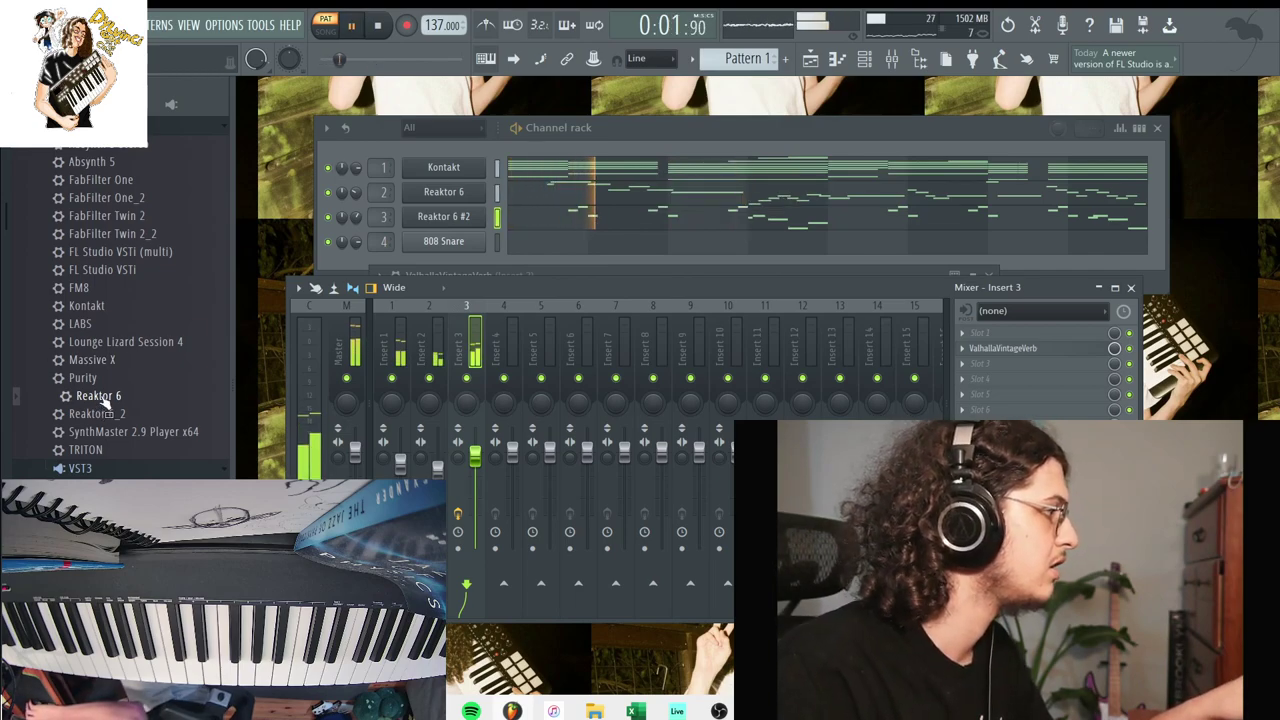
Replace the 808 Snare channel with a third Reaktor 6 instance and load the Dramatist preset from Form's factory Pads.
drag(449, 222, 443, 241)
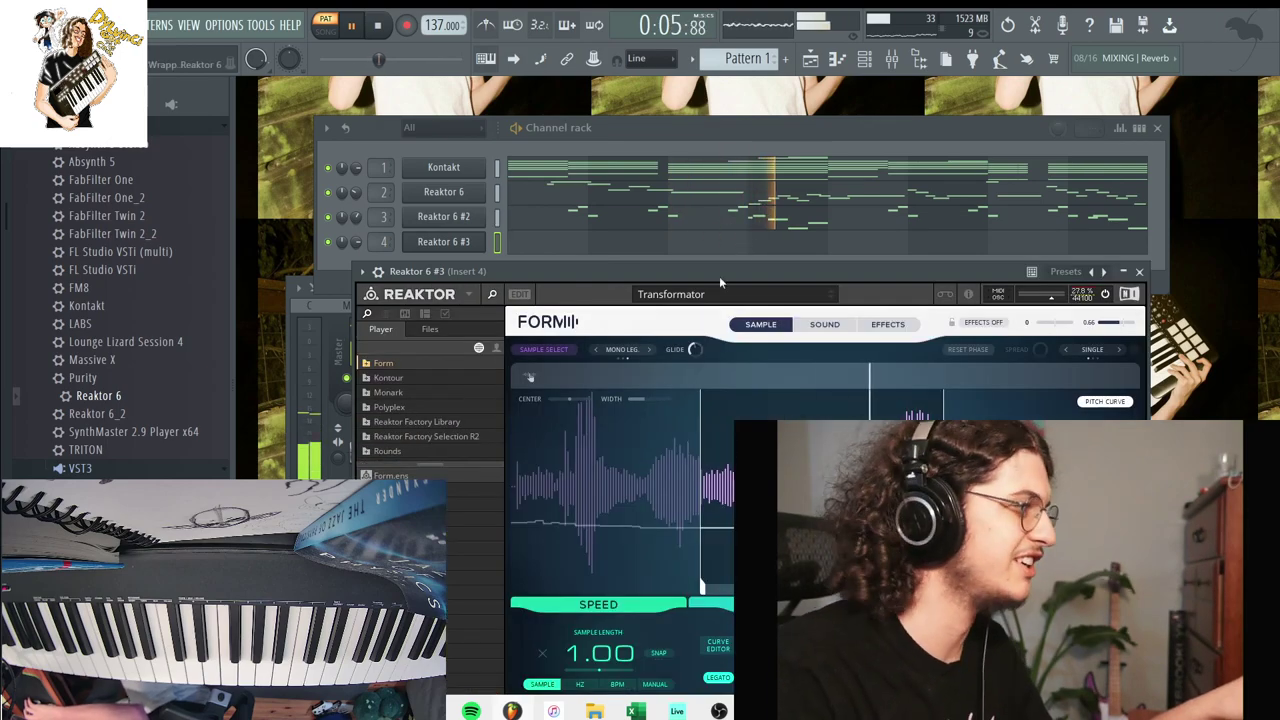
mouse_move(679, 316)
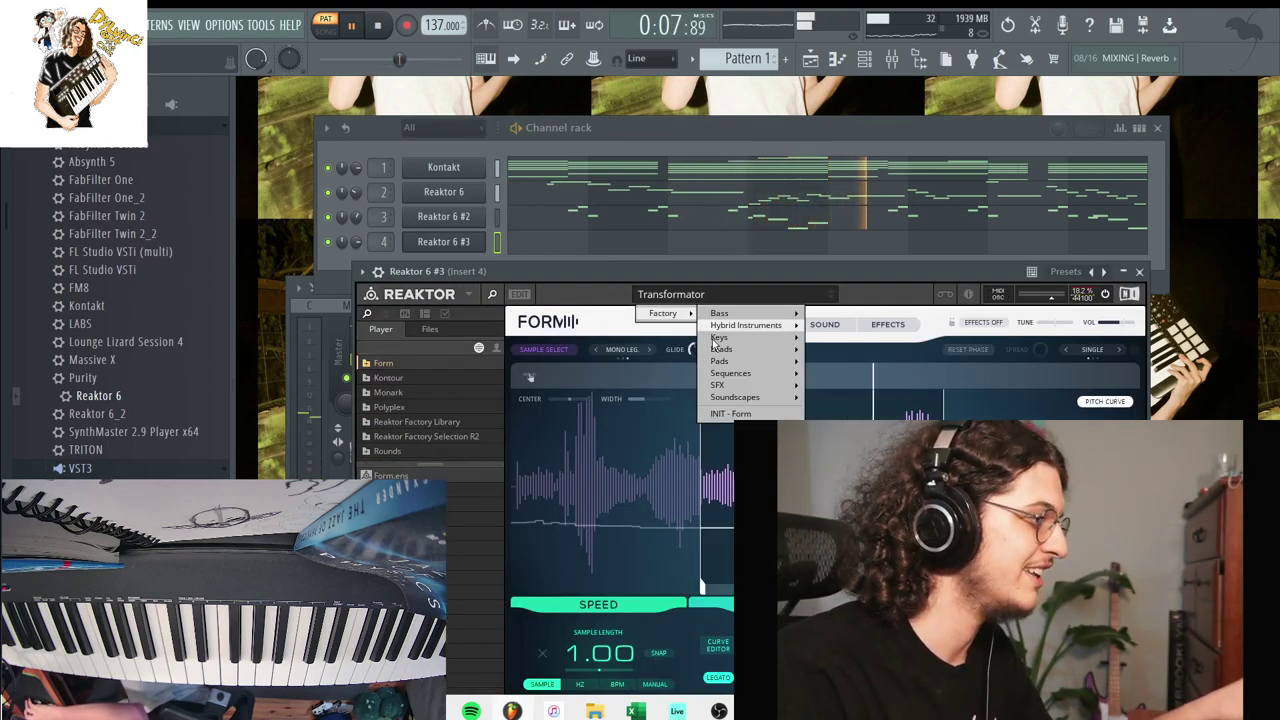
mouse_move(727, 364)
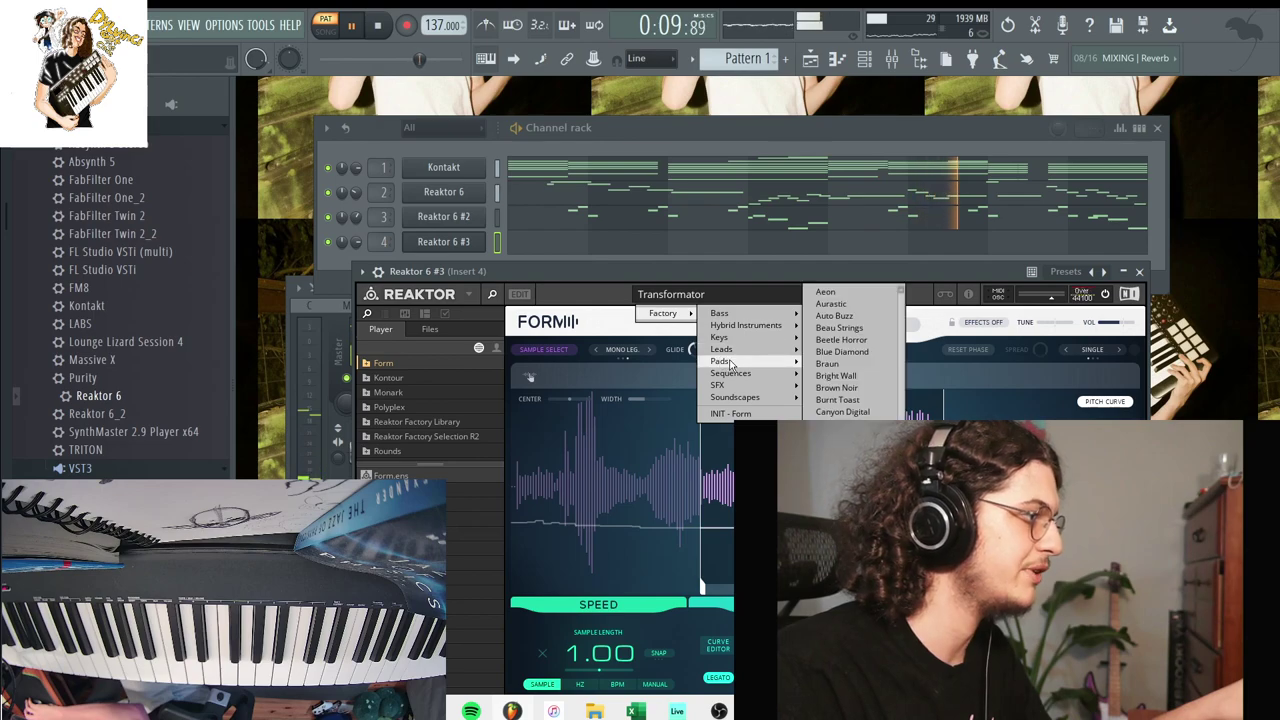
click(840, 480)
Copy the Kontakt chord notes into the Reaktor 6 #3 channel and close the piano roll.
click(513, 171)
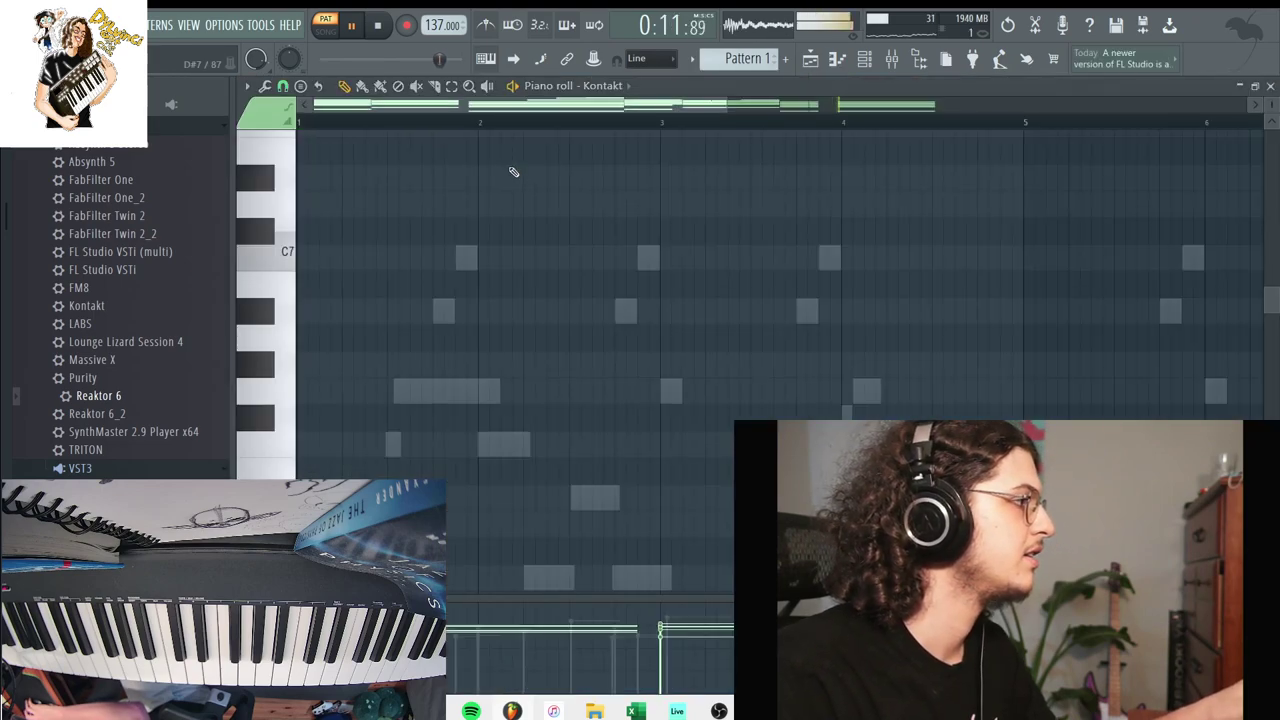
click(866, 61)
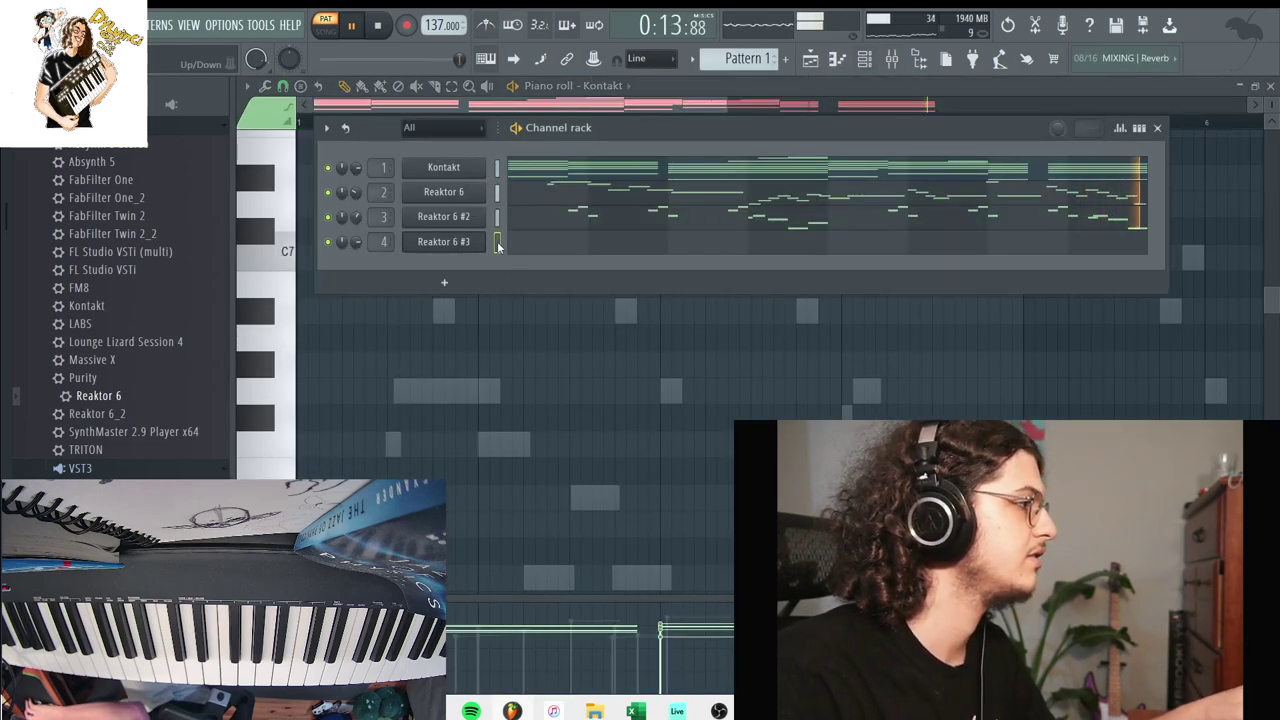
key(ctrl+v)
key(space)
click(1270, 86)
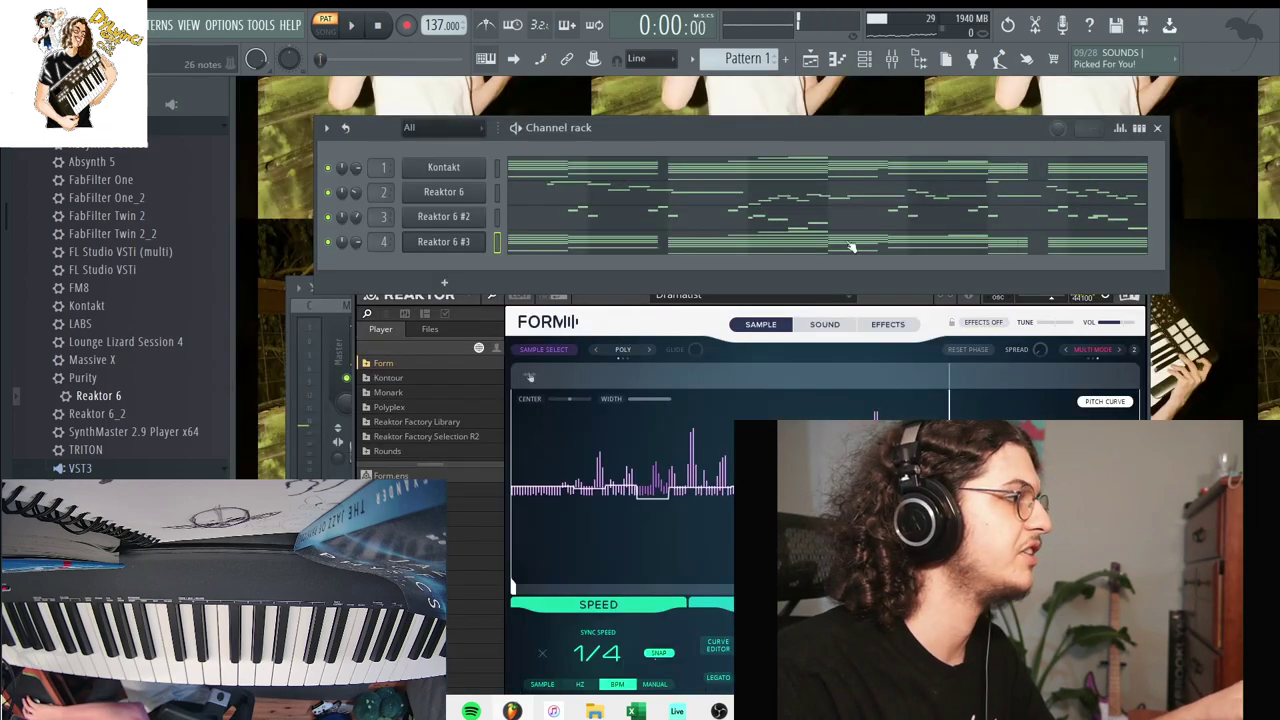
Solo the Reaktor 6 #3 channel and audition other Form presets in place of Dramatist during playback.
right_click(329, 242)
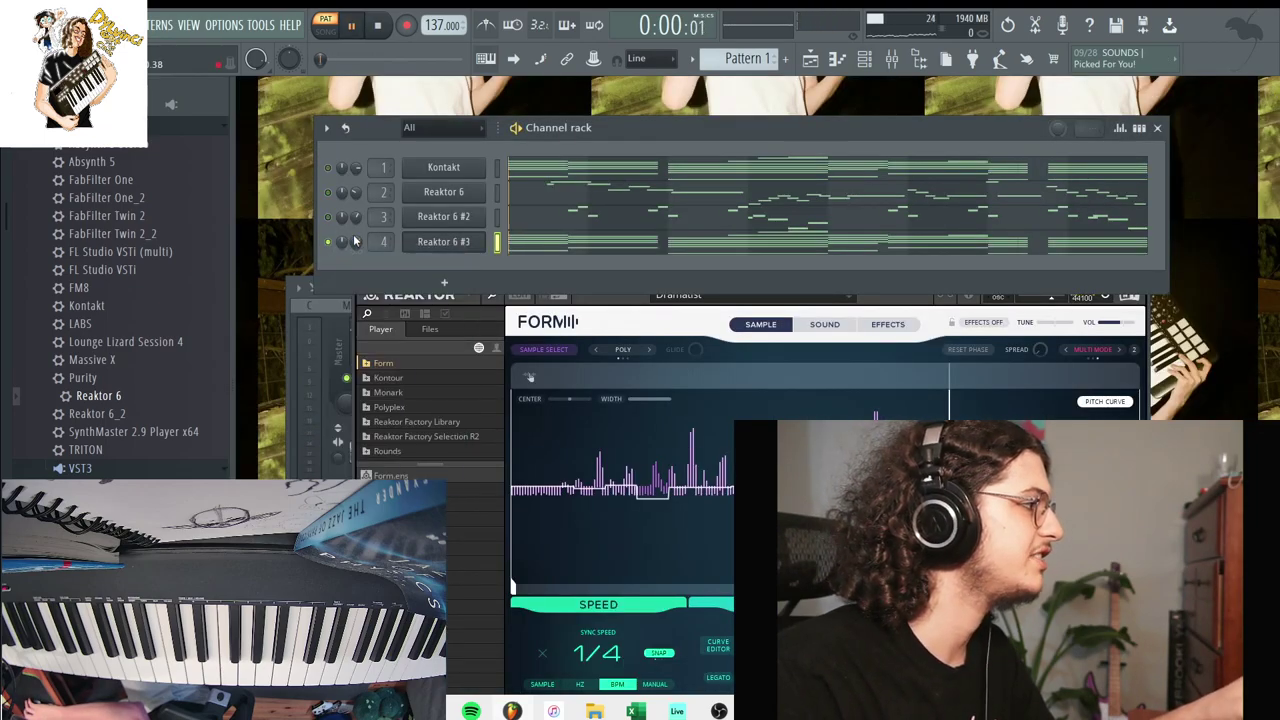
key(space)
click(890, 313)
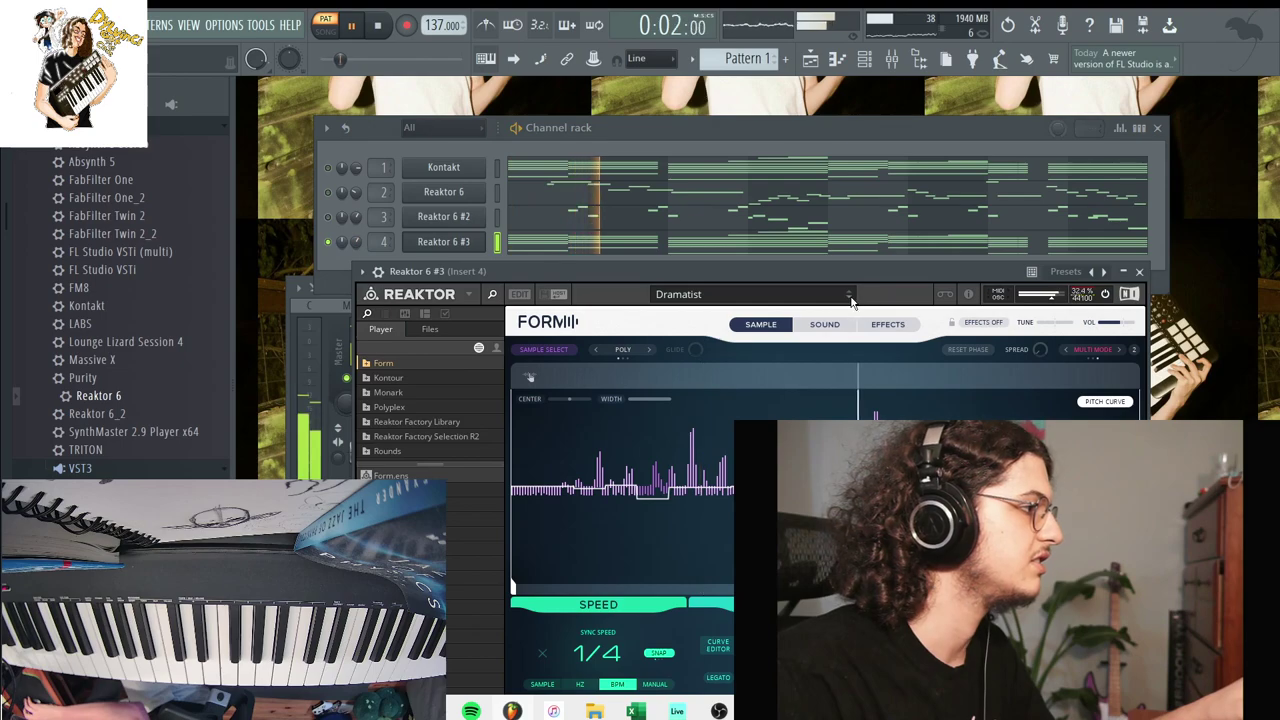
click(849, 297)
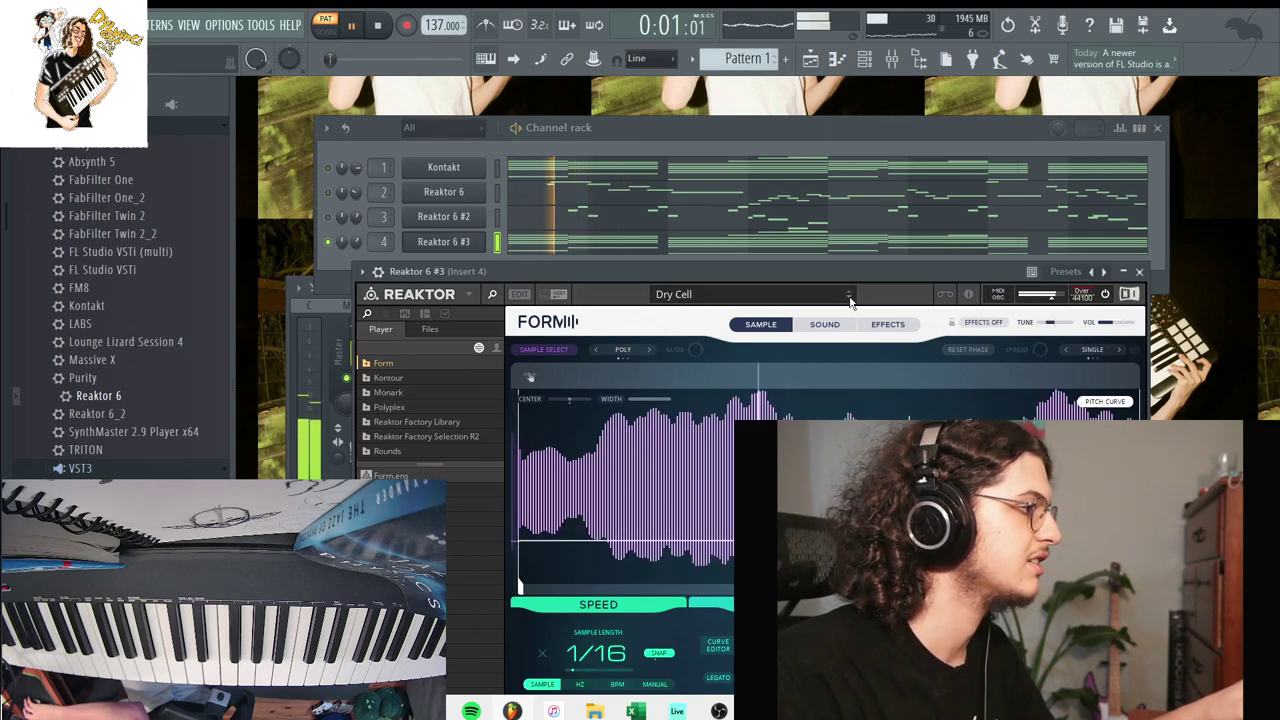
key(space)
Load the Glisten preset in Reaktor 6 #3 and unmute the Reaktor 6 and Reaktor 6 #2 channels.
click(852, 246)
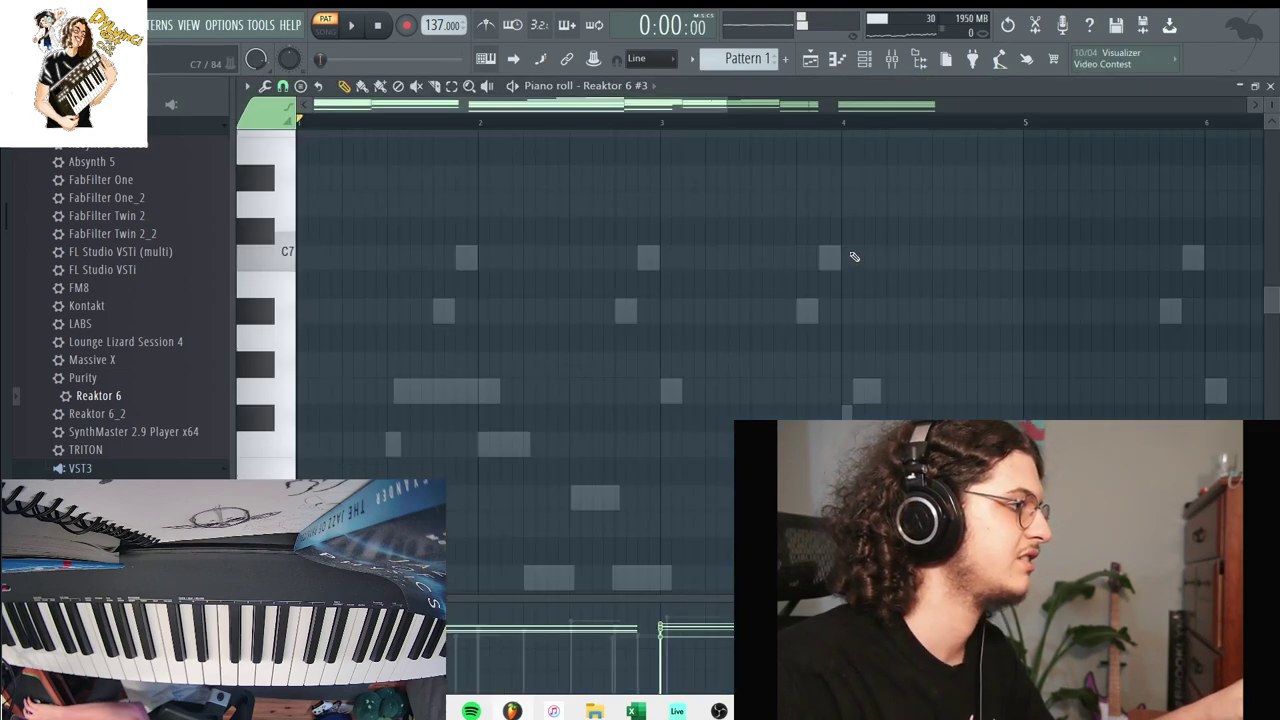
key(space)
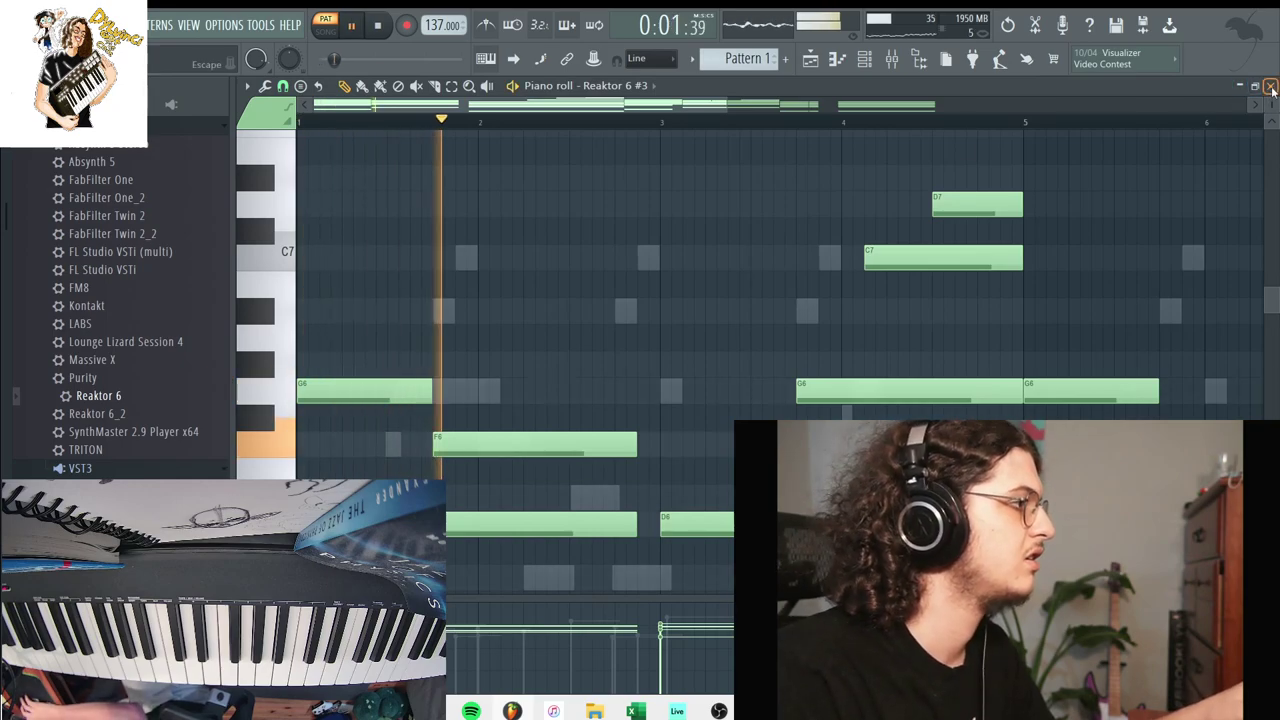
click(1270, 87)
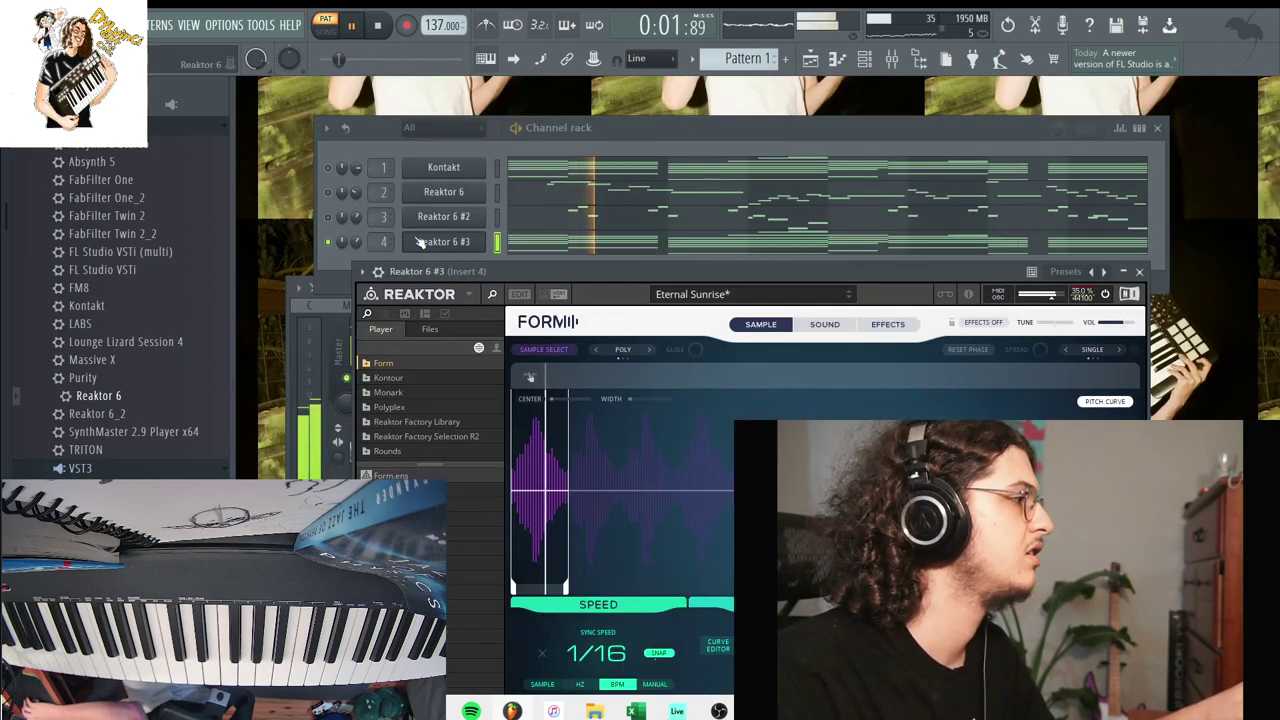
click(849, 297)
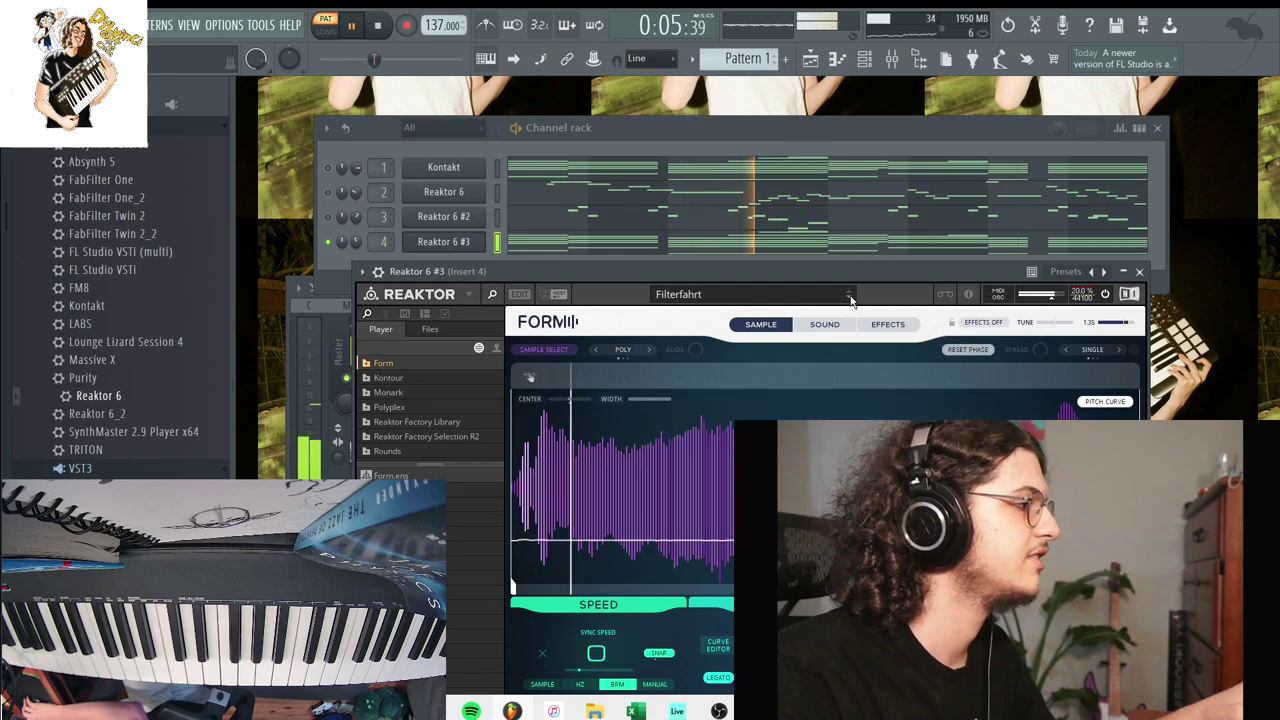
click(849, 297)
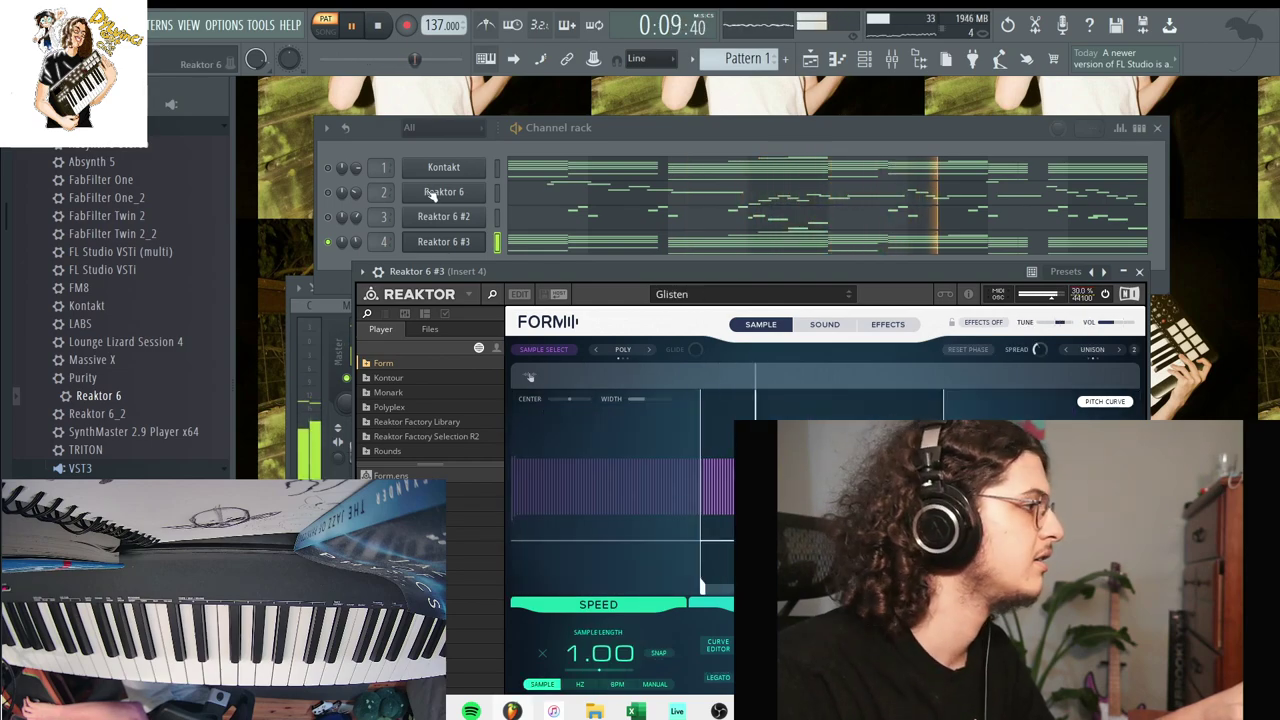
click(328, 216)
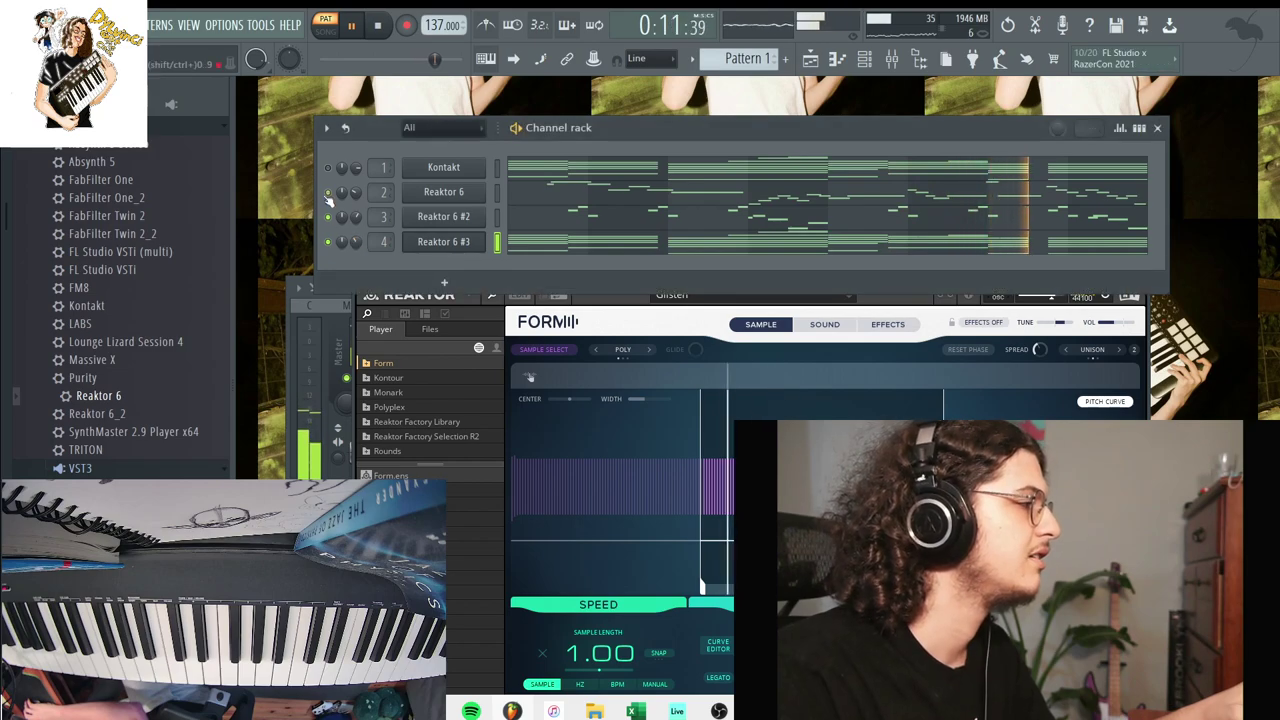
Find Snare 3 in the Snares folder of Dylvinci Drum Kit Vol. 1 and add it as a new channel.
scroll(90, 415, up, 10)
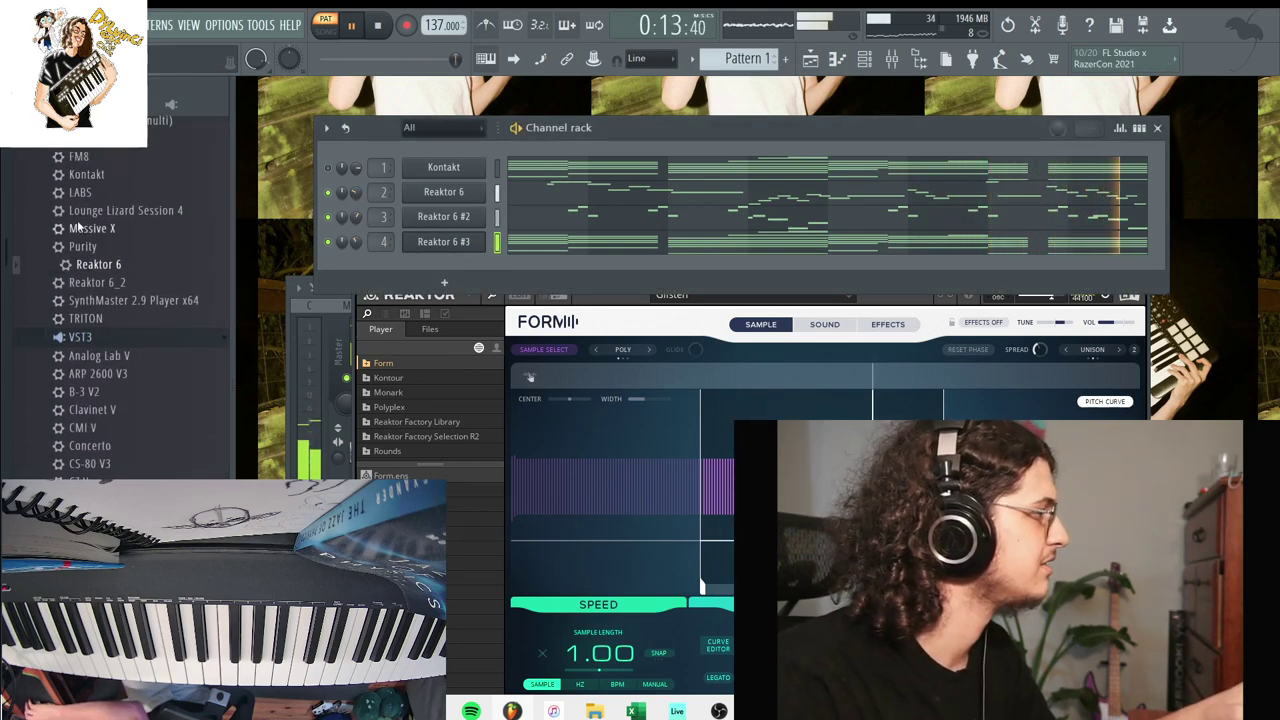
click(98, 397)
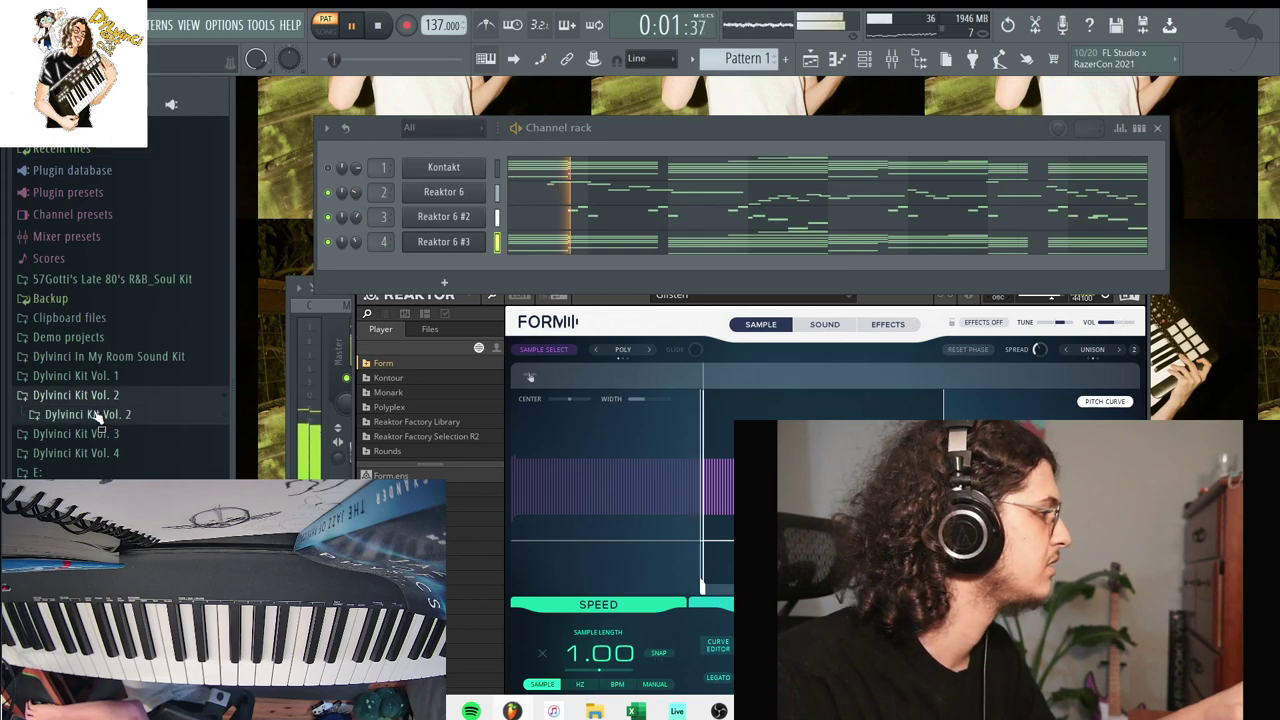
click(94, 414)
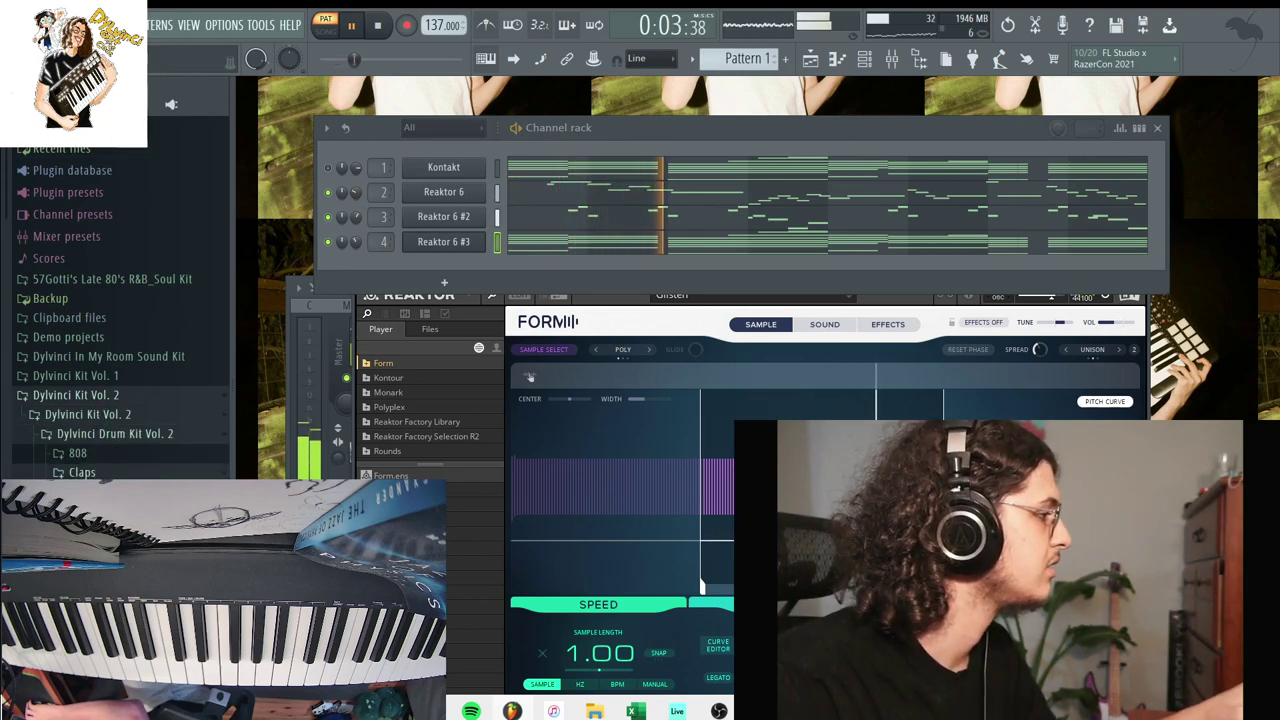
click(80, 376)
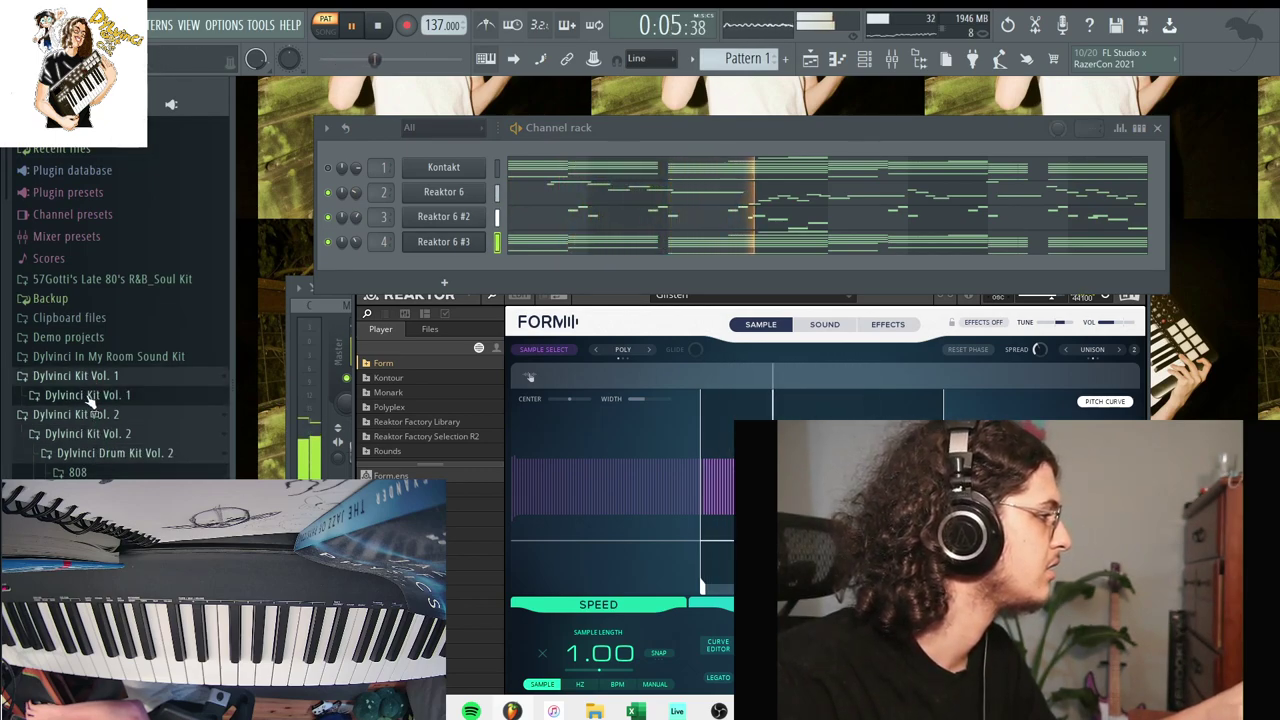
click(90, 395)
scroll(87, 440, down, 2)
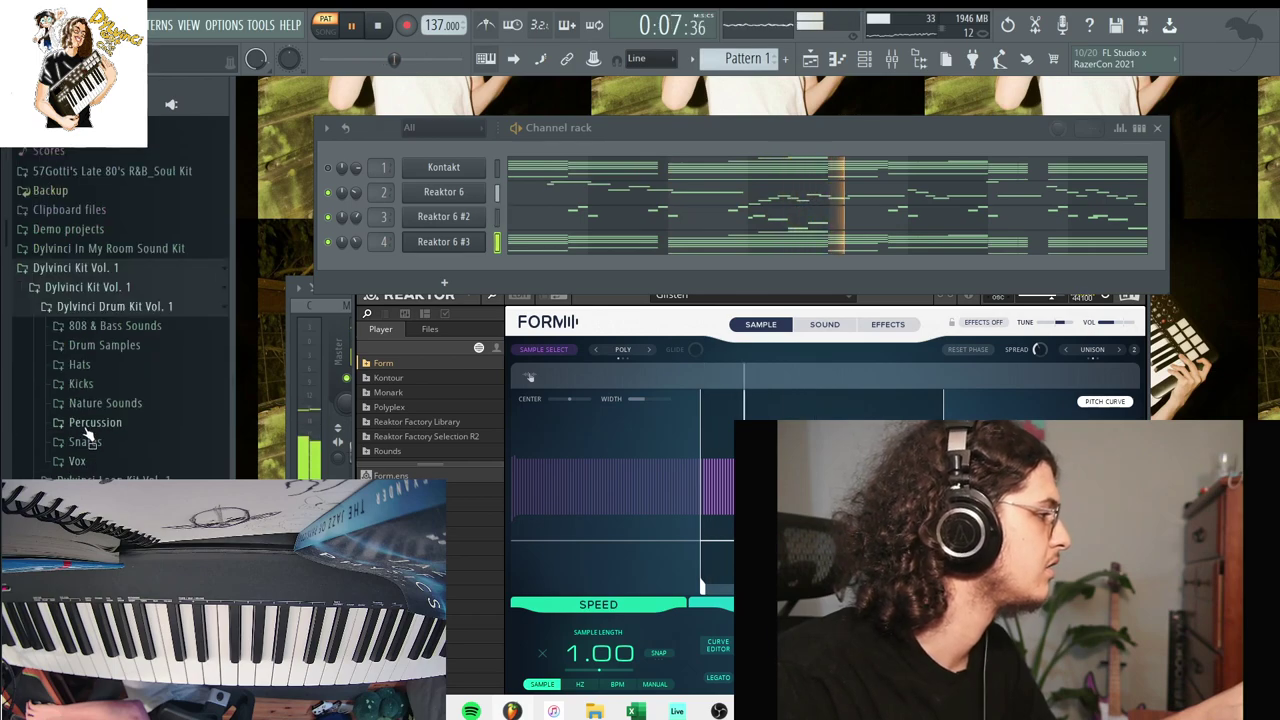
click(86, 440)
scroll(89, 446, down, 1)
click(95, 437)
drag(94, 435, 450, 265)
Place a C5 note on beat 3 of bar 1 in the Snare 3 piano roll and set snapping to Line.
key(F7)
key(space)
scroll(411, 540, down, 1)
drag(400, 590, 387, 418)
click(283, 86)
click(293, 138)
click(283, 86)
click(298, 126)
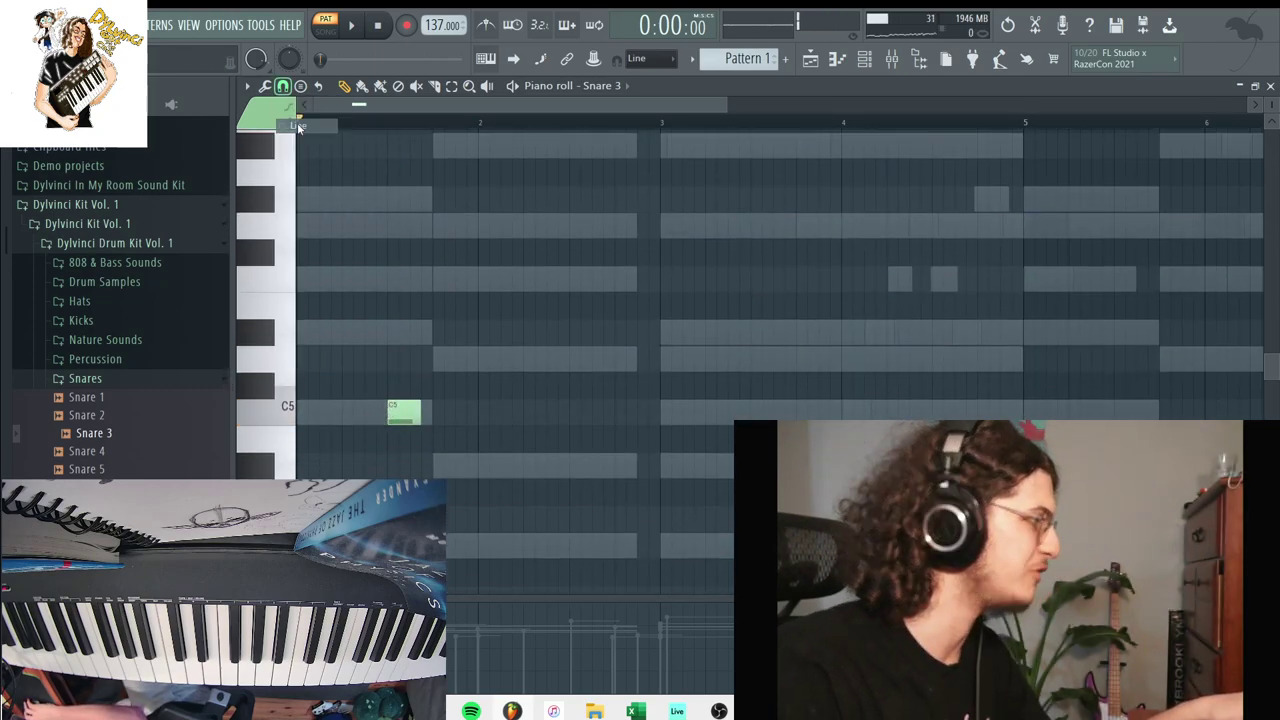
Repeat the C5 snare on beat 3 of every bar through bar 8, raise the note velocities and close the piano roll.
drag(725, 103, 1245, 104)
drag(449, 390, 416, 441)
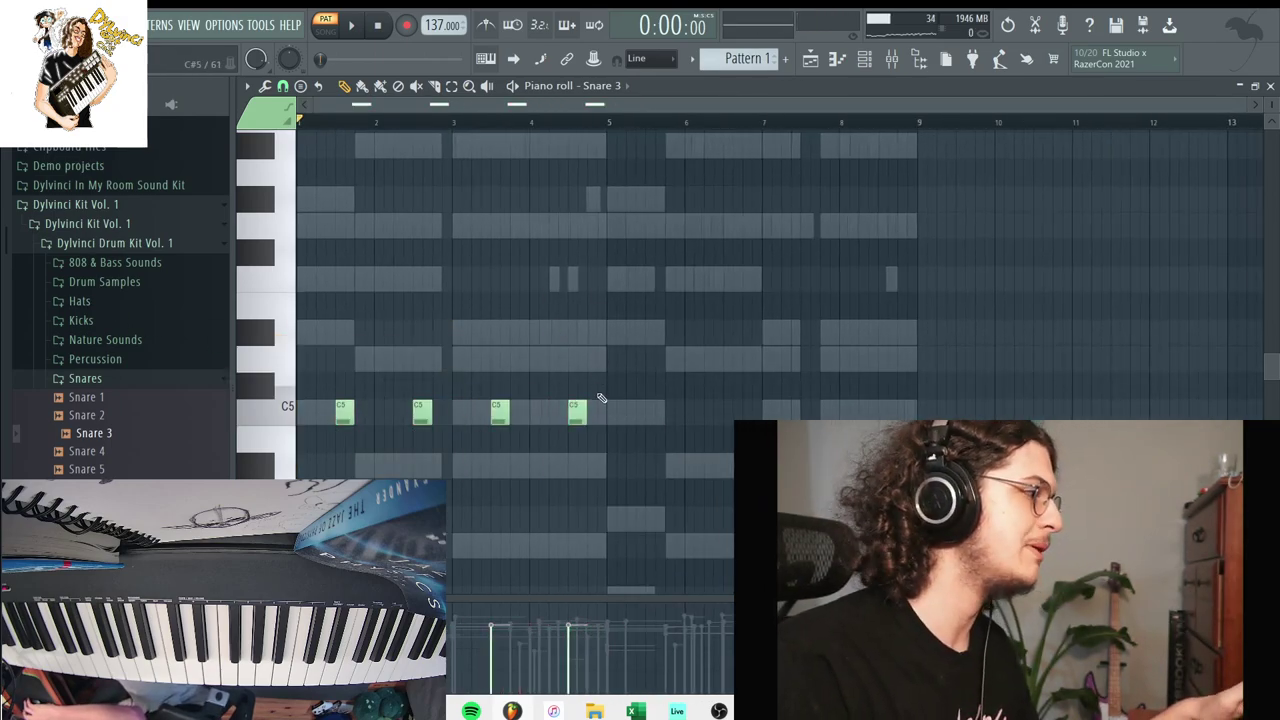
drag(608, 408, 661, 406)
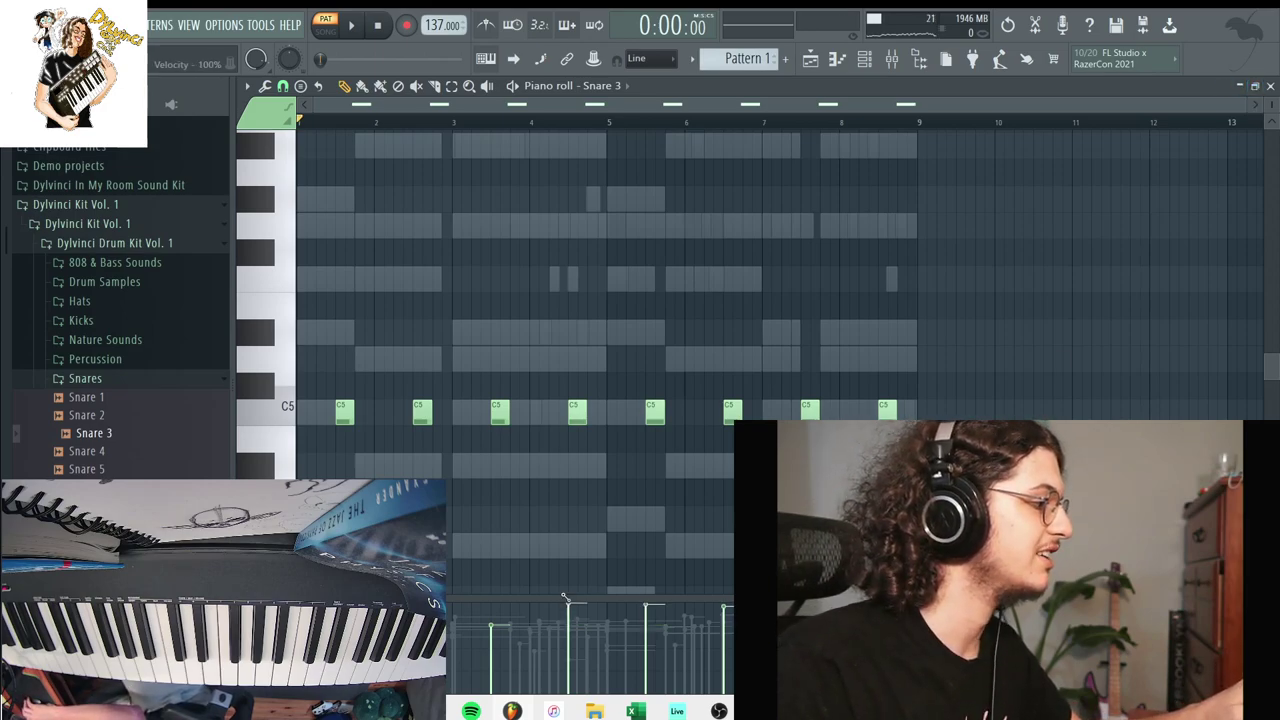
click(1270, 87)
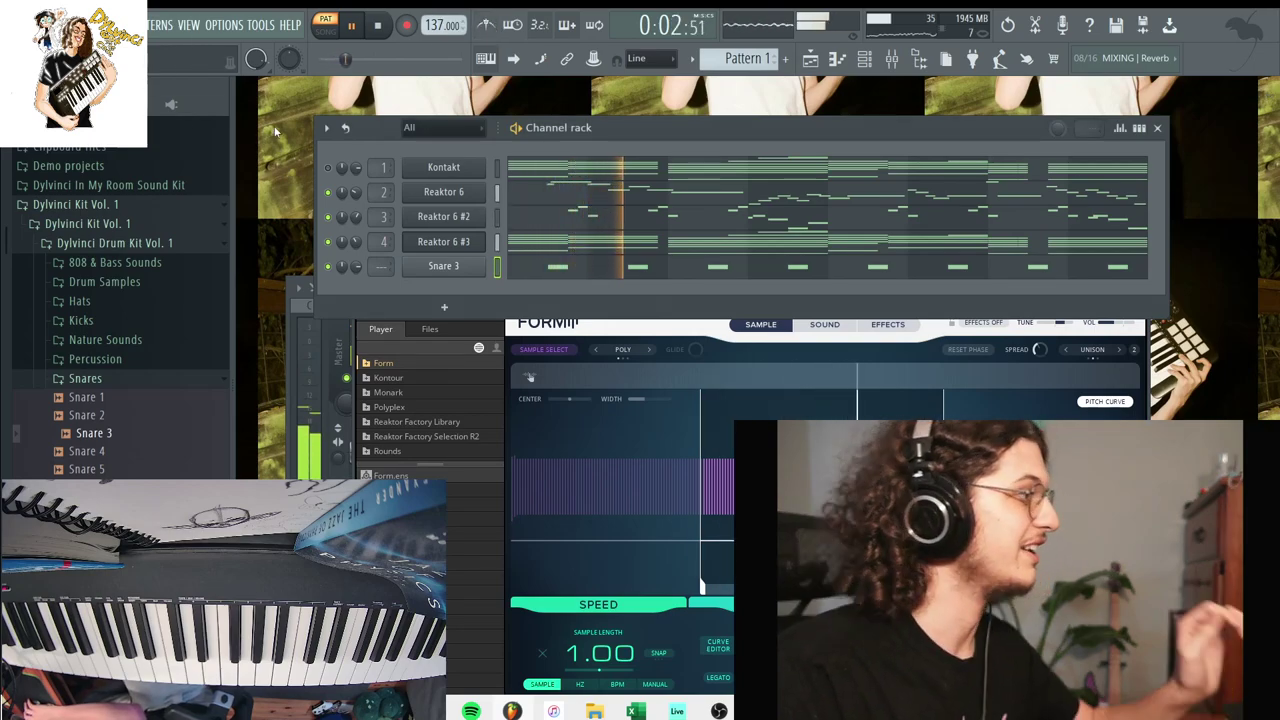
Find Dylvinci HiHat 1 in the HiHat folder of Dylvinci Drum Kit Vol. 3 and add it as a new channel.
click(80, 302)
click(85, 338)
click(103, 207)
scroll(85, 340, down, 4)
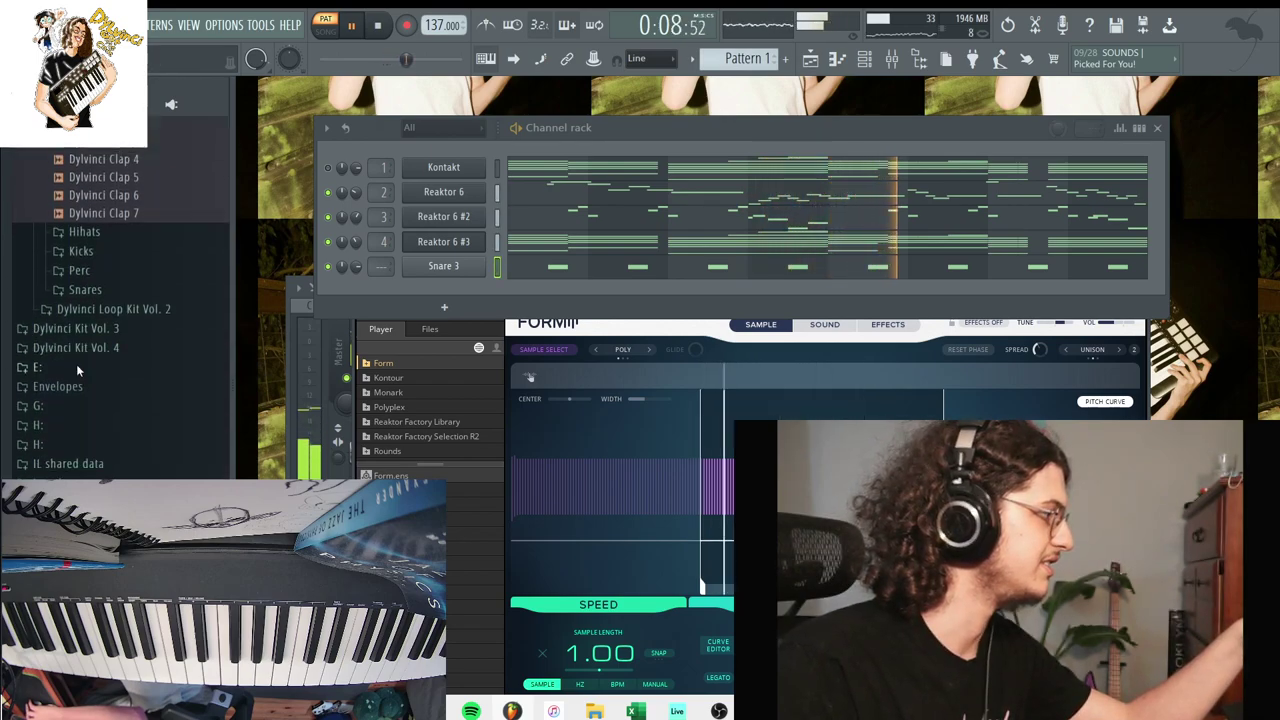
click(91, 328)
click(92, 346)
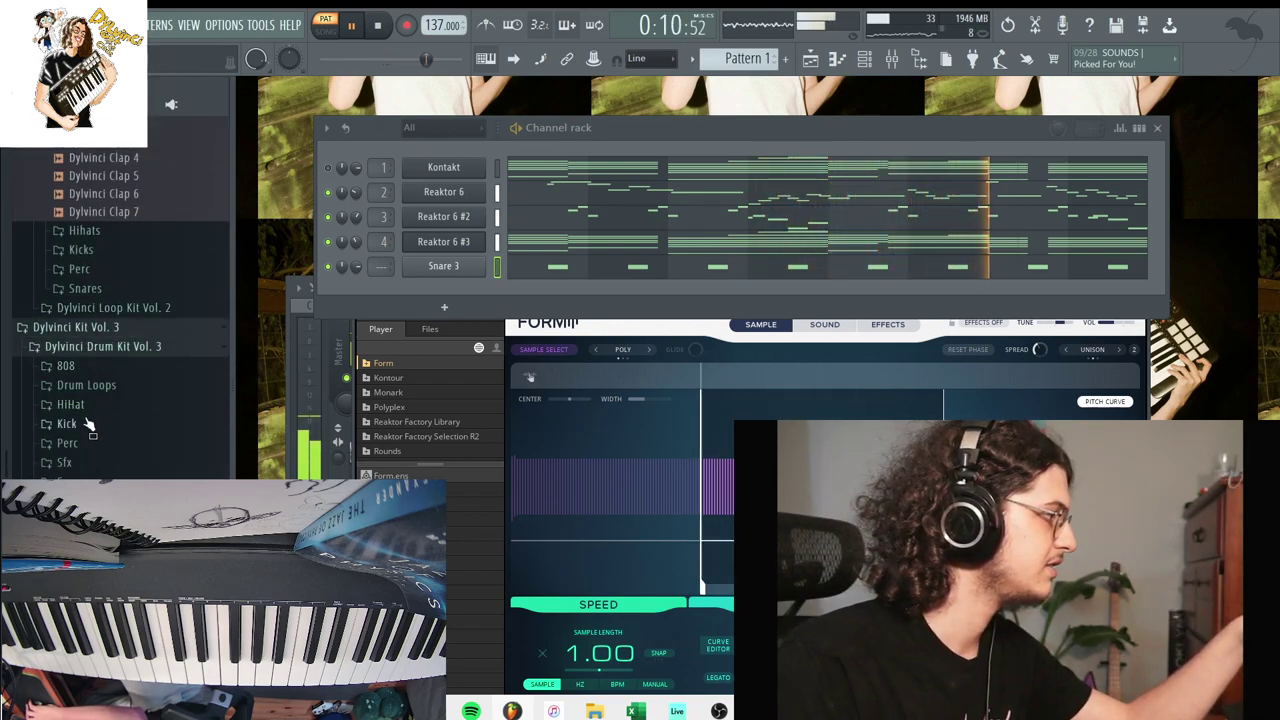
click(72, 404)
click(97, 431)
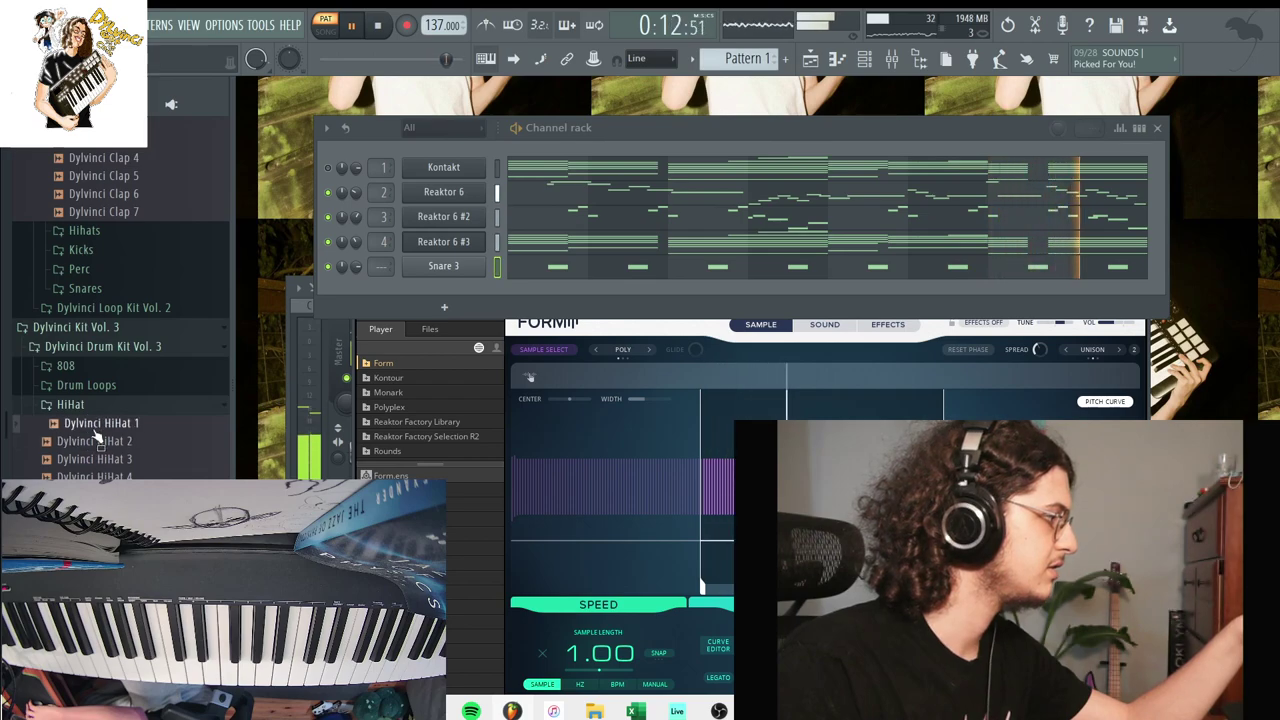
drag(445, 330, 440, 300)
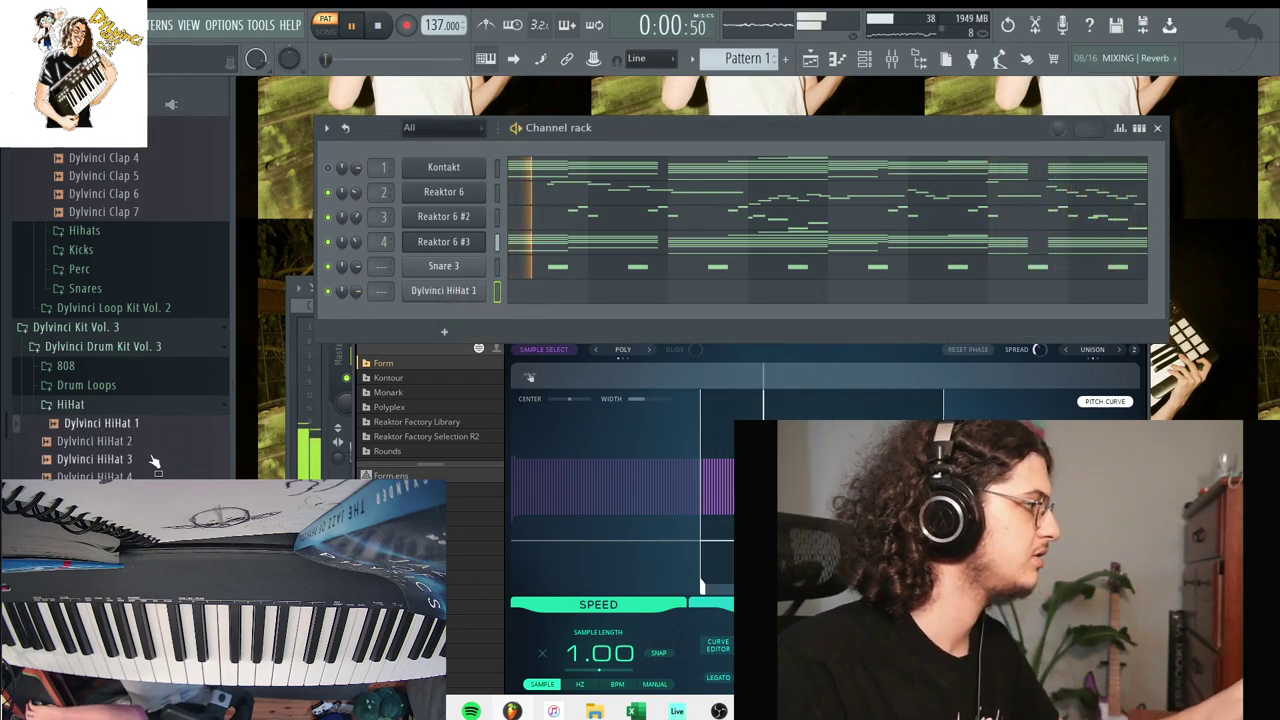
Swap the hi-hat sample for Dylvinci HiHat 2 and draw two sixteenth and two eighth C5 notes from the start of bar 1.
drag(331, 365, 464, 294)
click(526, 290)
key(space)
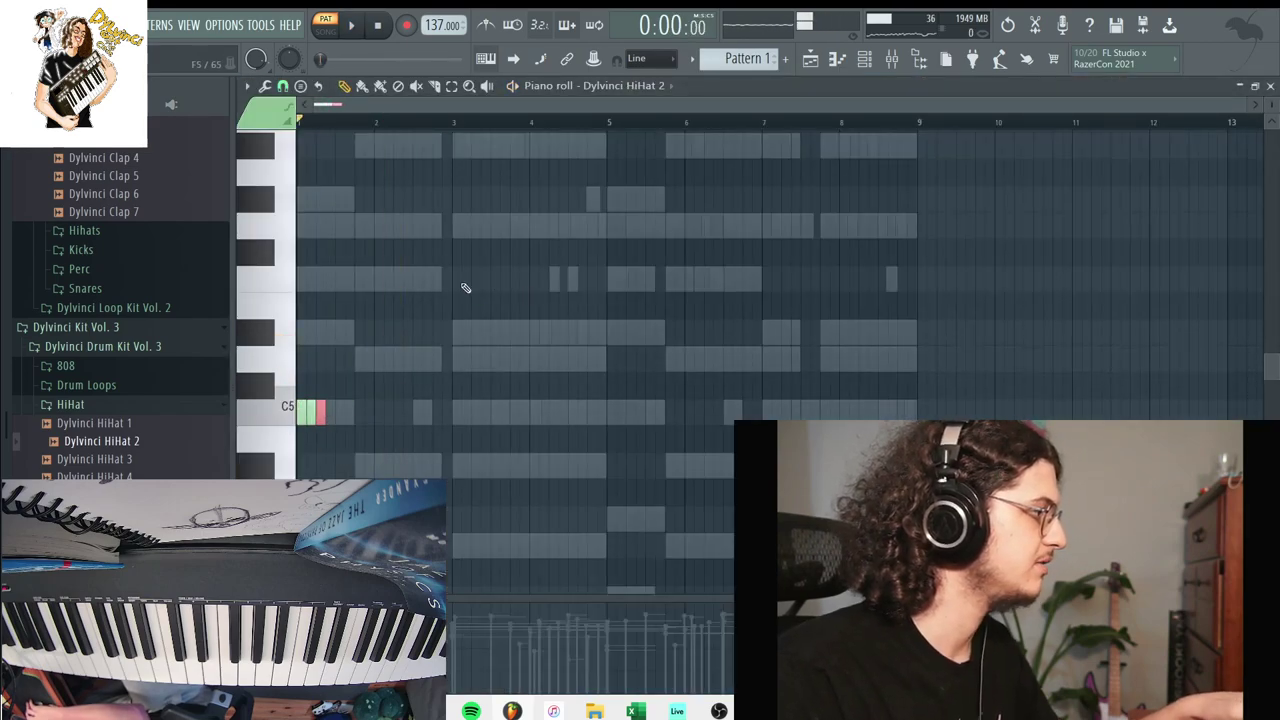
drag(1245, 107, 646, 290)
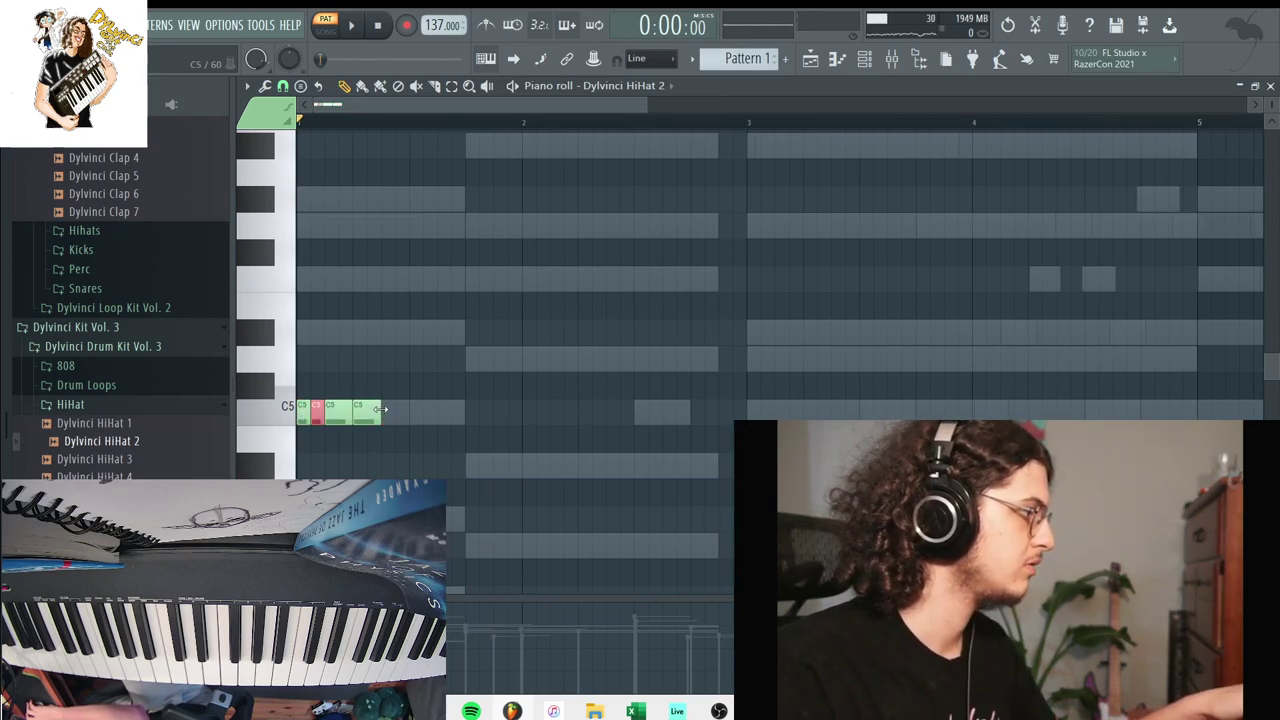
Chop the last C5 hi-hat note into four slices and lower the slices stepwise to B4, A#4 and A4.
key(alt+u)
key(space)
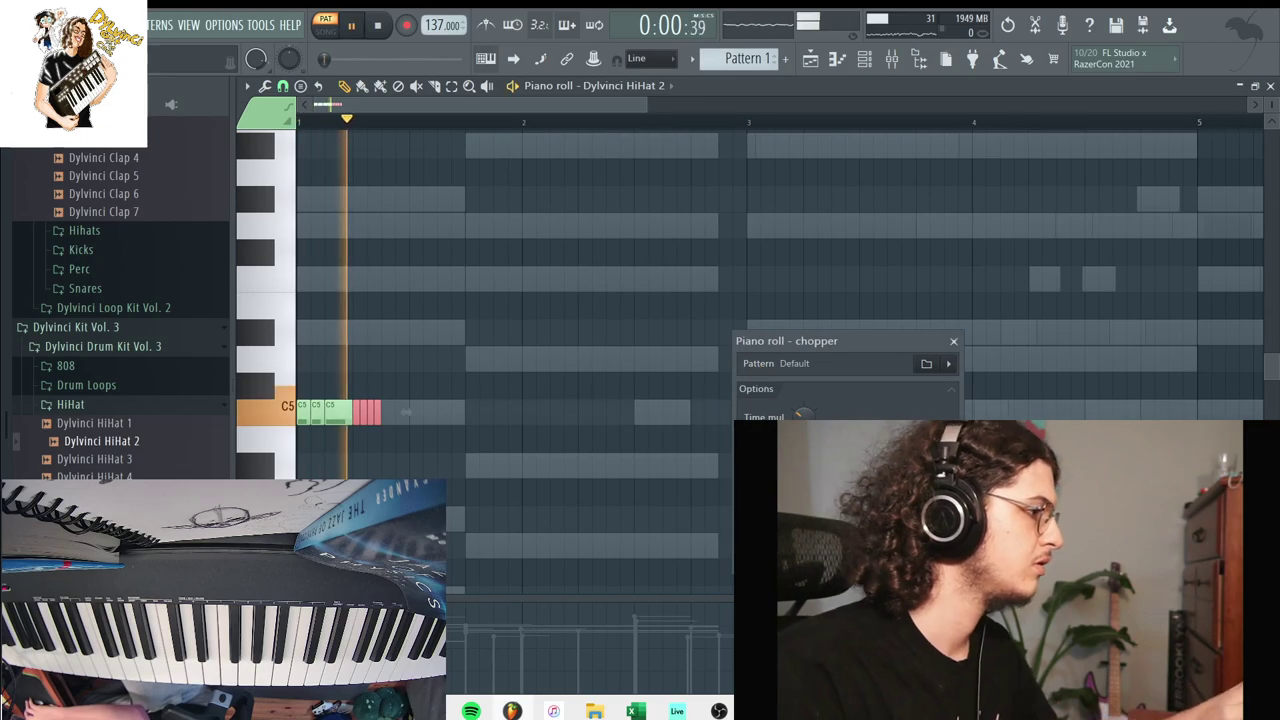
key(Return)
key(ctrl+d)
drag(365, 420, 370, 466)
drag(377, 414, 377, 492)
key(space)
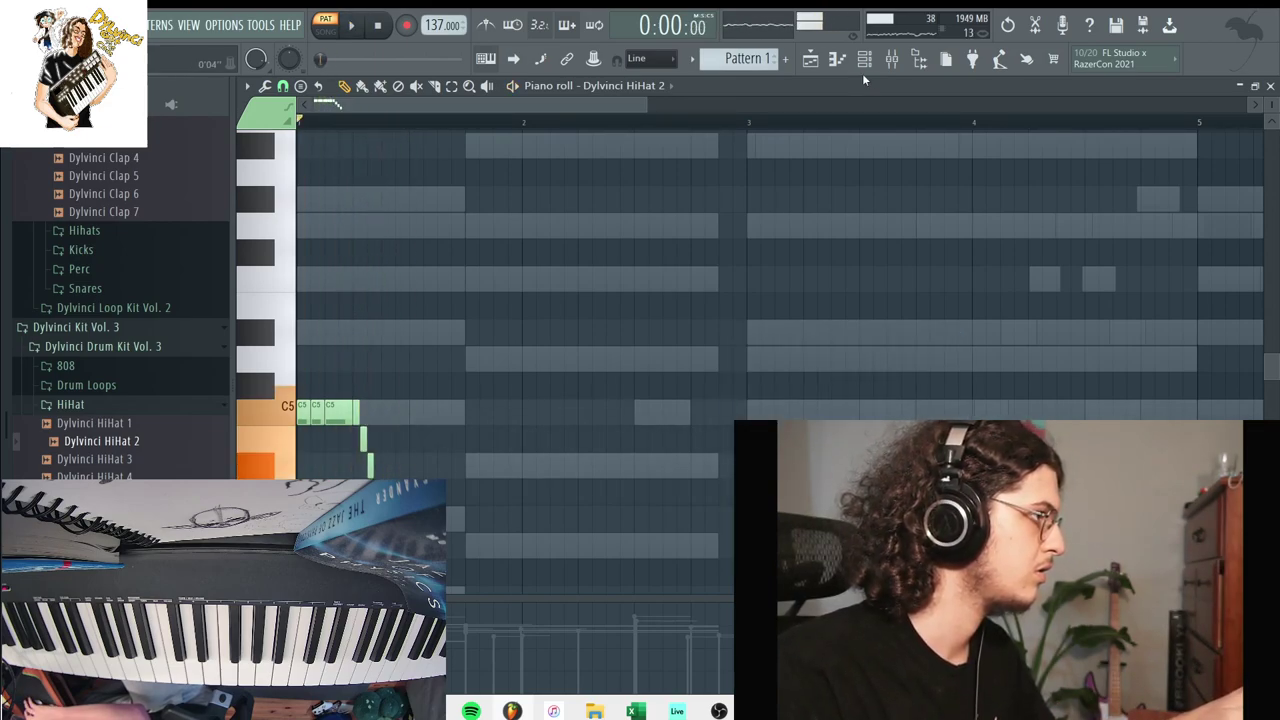
Replace the hi-hat channel's sample with Dylvinci HiHat 1 and play the pattern.
click(865, 60)
click(446, 292)
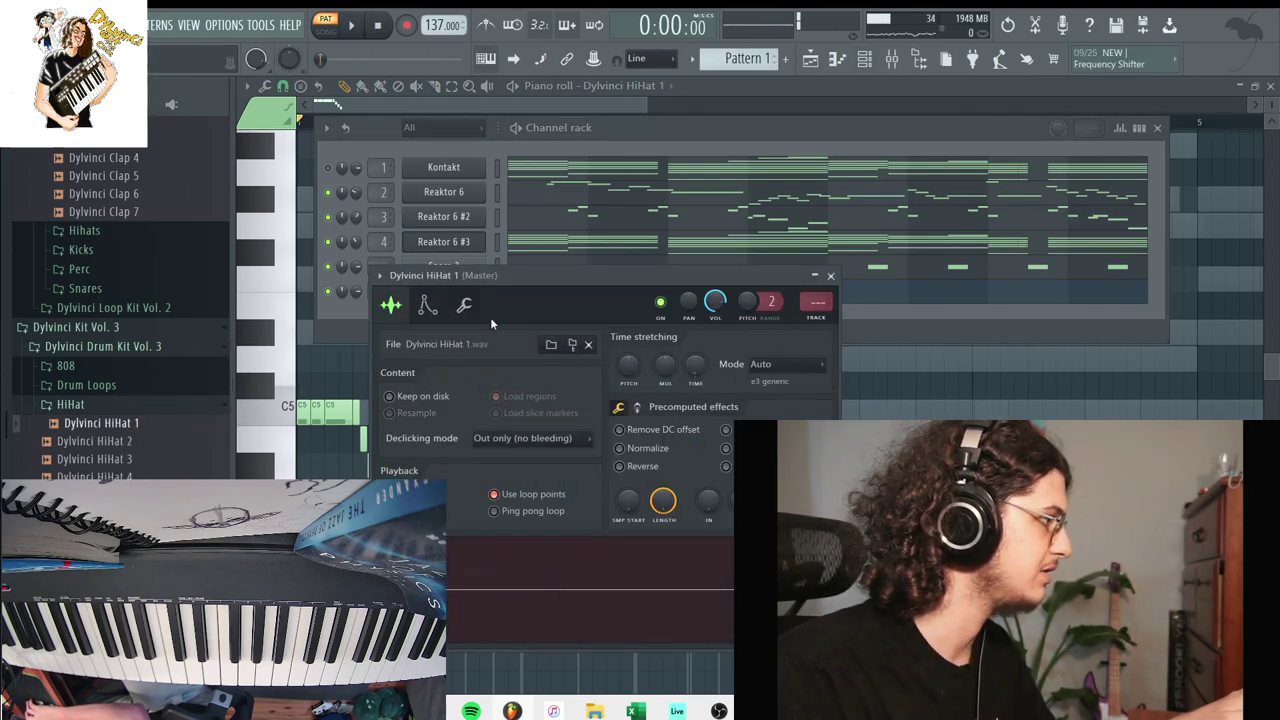
drag(490, 322, 690, 321)
key(space)
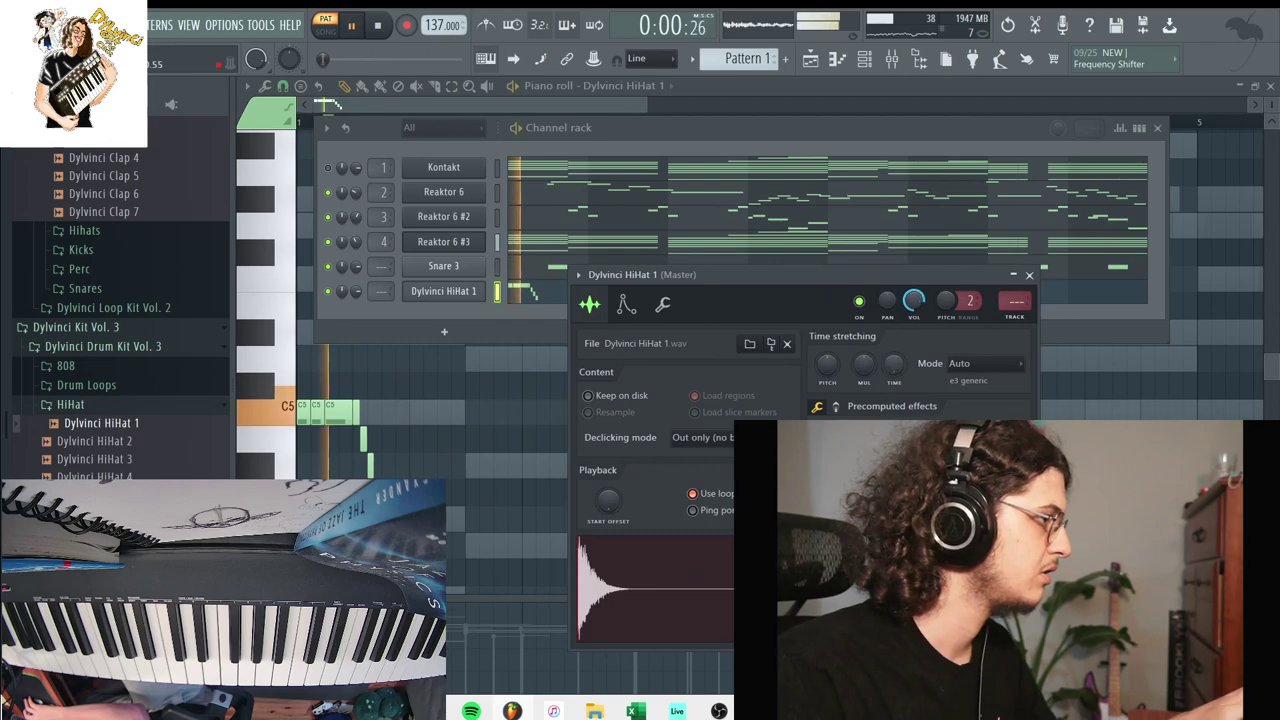
Add a short G4 hi-hat after the descending roll and three short C4 hits on beat 4 of bar 1.
click(449, 428)
key(space)
key(space)
scroll(451, 320, down, 3)
scroll(448, 318, up, 2)
key(space)
key(space)
click(384, 466)
key(space)
key(space)
scroll(390, 546, down, 2)
scroll(480, 495, down, 1)
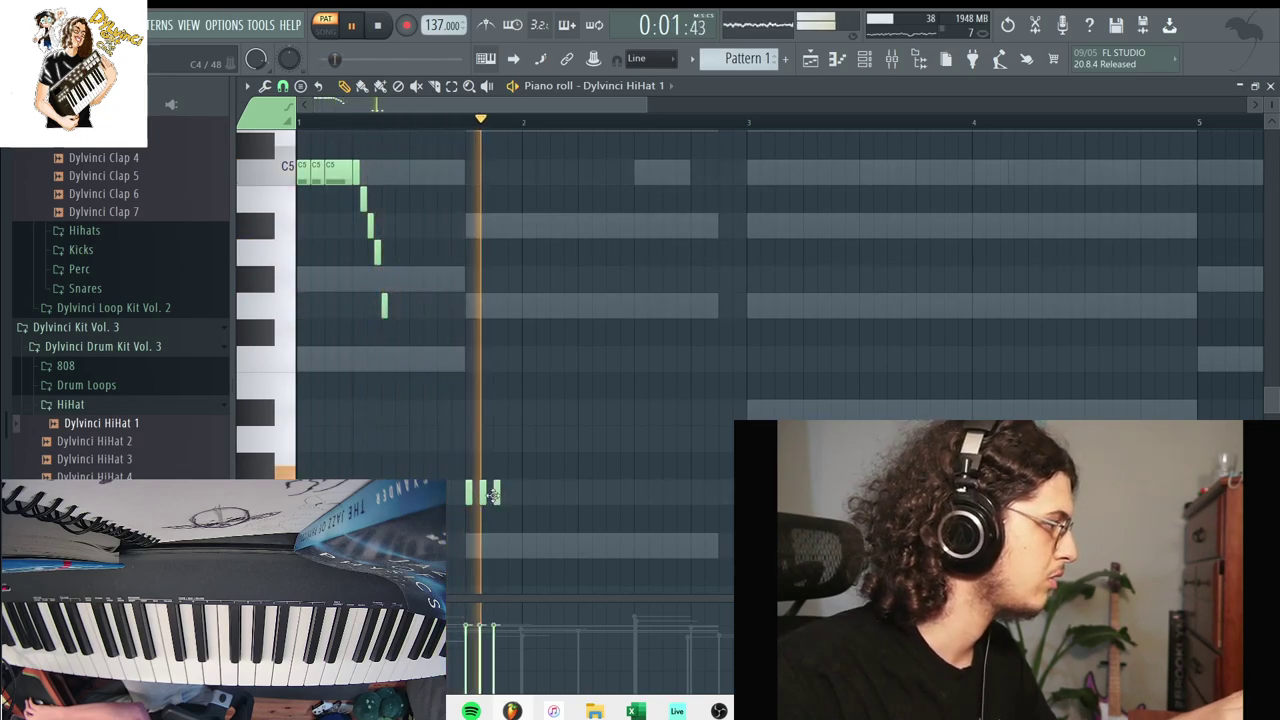
Place a burst of short A#4 hi-hat notes from beat 2 of bar 2 and lower its final note to G4.
scroll(491, 495, up, 5)
click(583, 386)
drag(590, 382, 580, 384)
key(ctrl+b)
key(ctrl+b)
drag(626, 394, 638, 465)
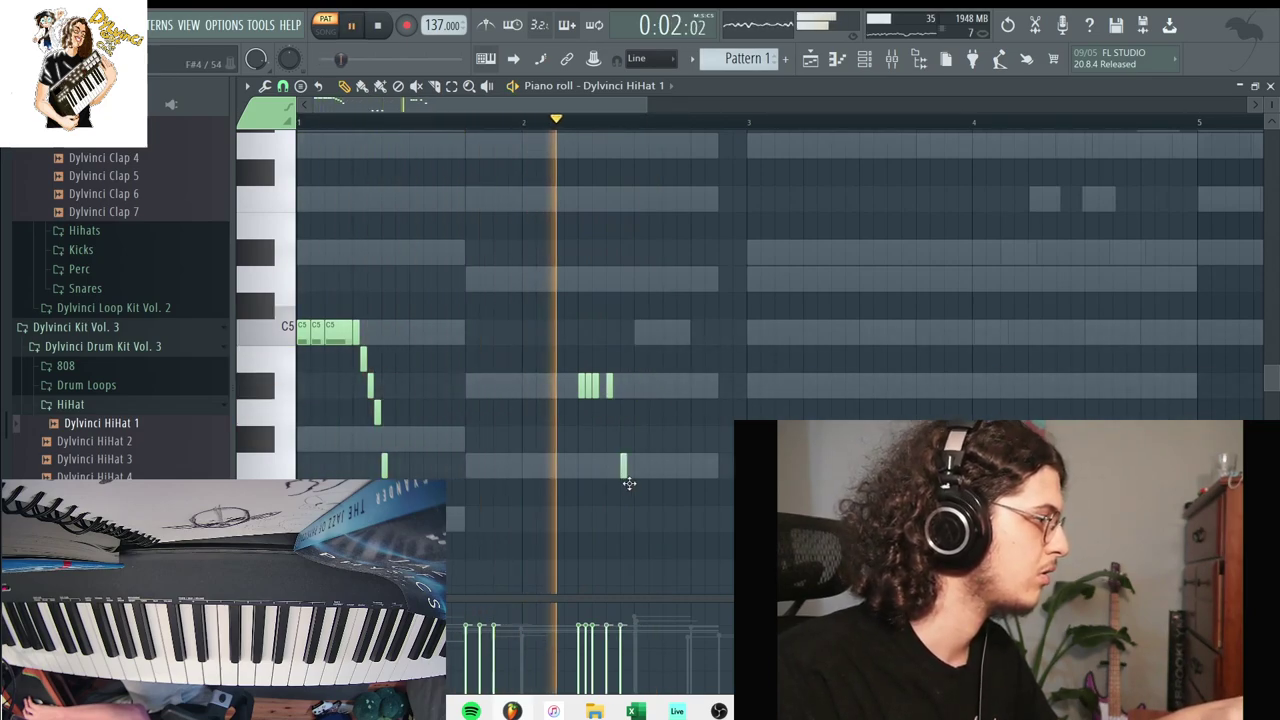
Place short G4 hi-hat notes across beats 3 and 4 of bar 2.
click(667, 465)
click(694, 466)
click(701, 466)
click(708, 466)
click(715, 466)
drag(686, 460, 701, 472)
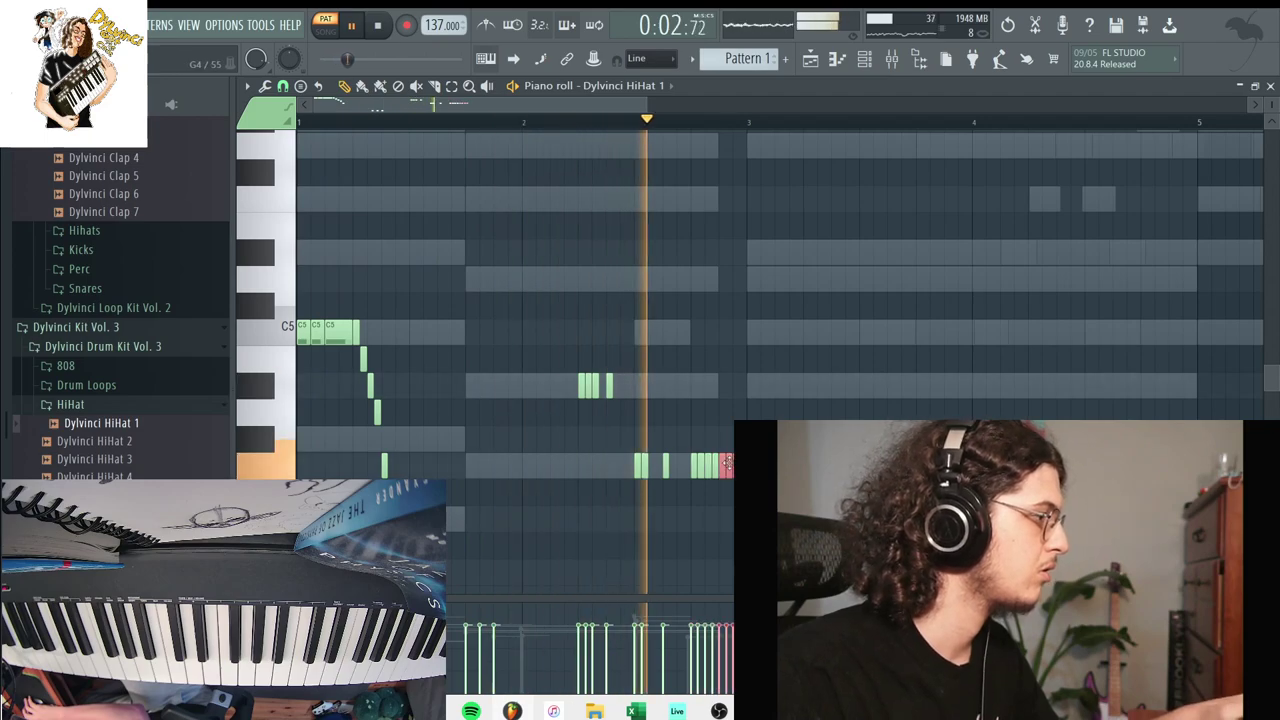
click(723, 466)
Thin the G4 hi-hat cluster at the end of bar 2 into separated pairs and restart playback.
right_click(702, 466)
right_click(708, 466)
right_click(715, 467)
click(729, 466)
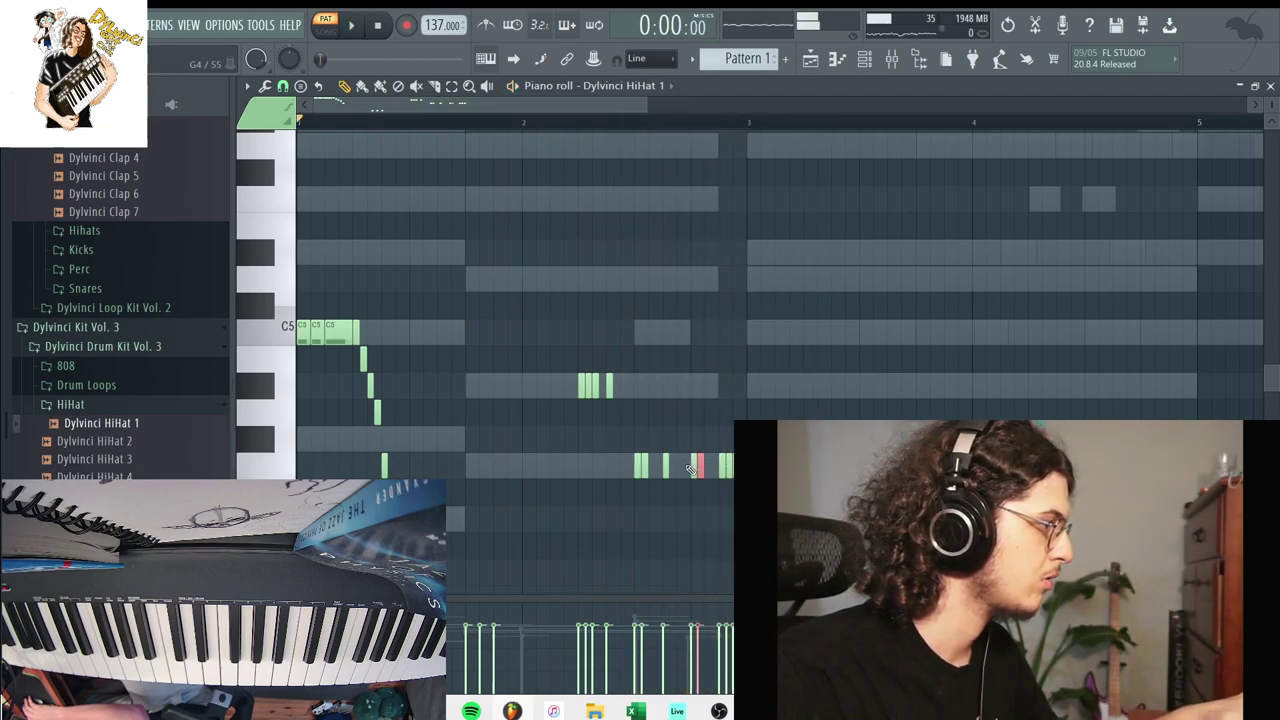
click(700, 467)
key(space)
Duplicate the two-bar hi-hat pattern through bar 8 and return to the channel rack.
scroll(702, 466, down, 3)
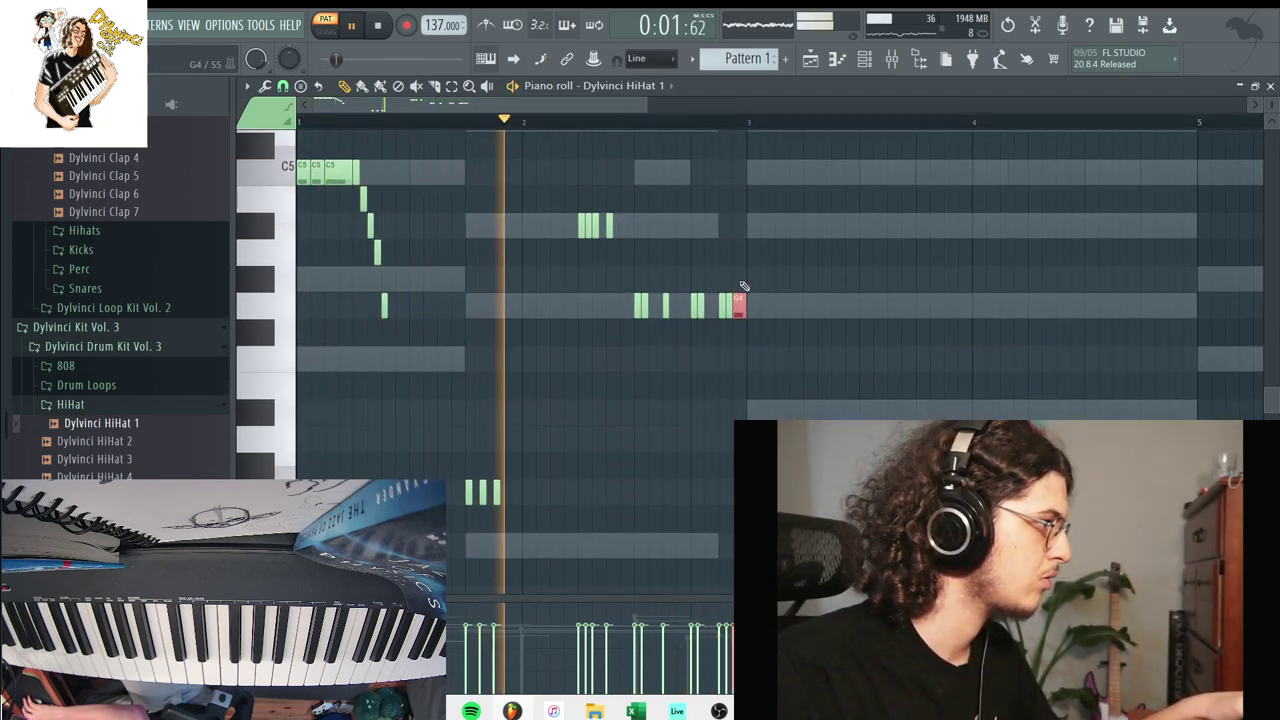
key(ctrl+b)
key(ctrl+a)
key(ctrl+b)
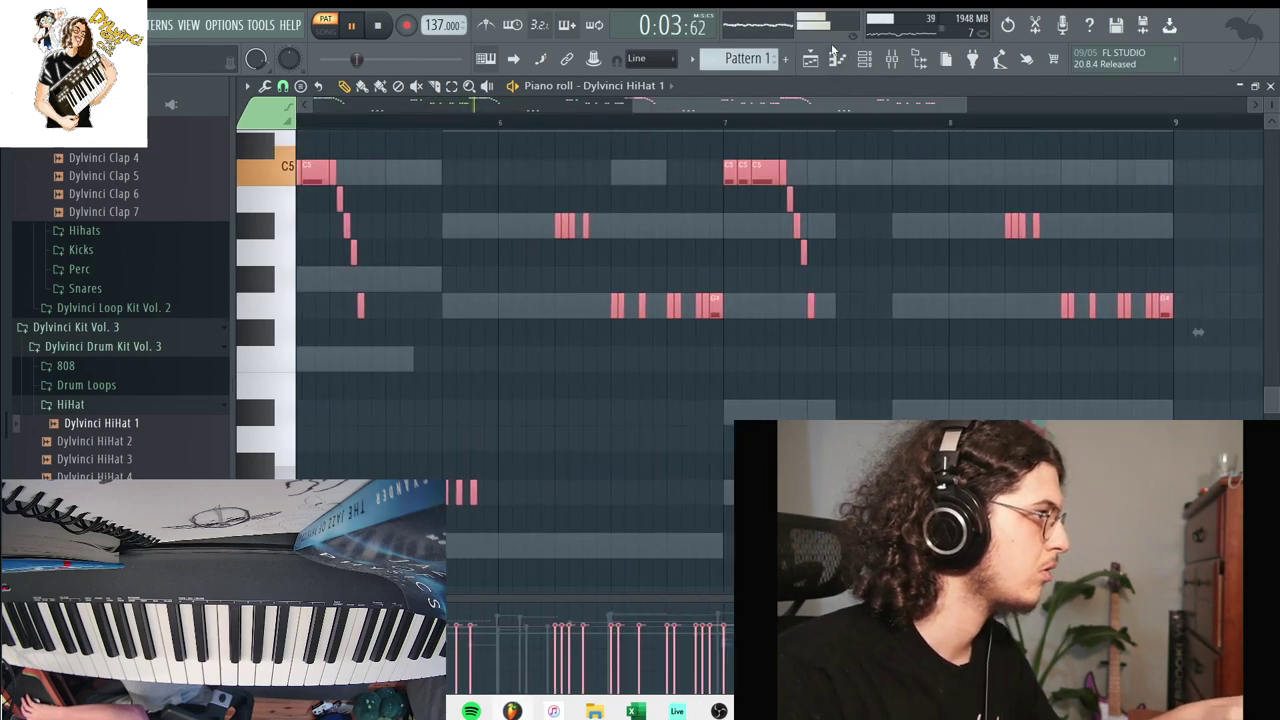
key(F6)
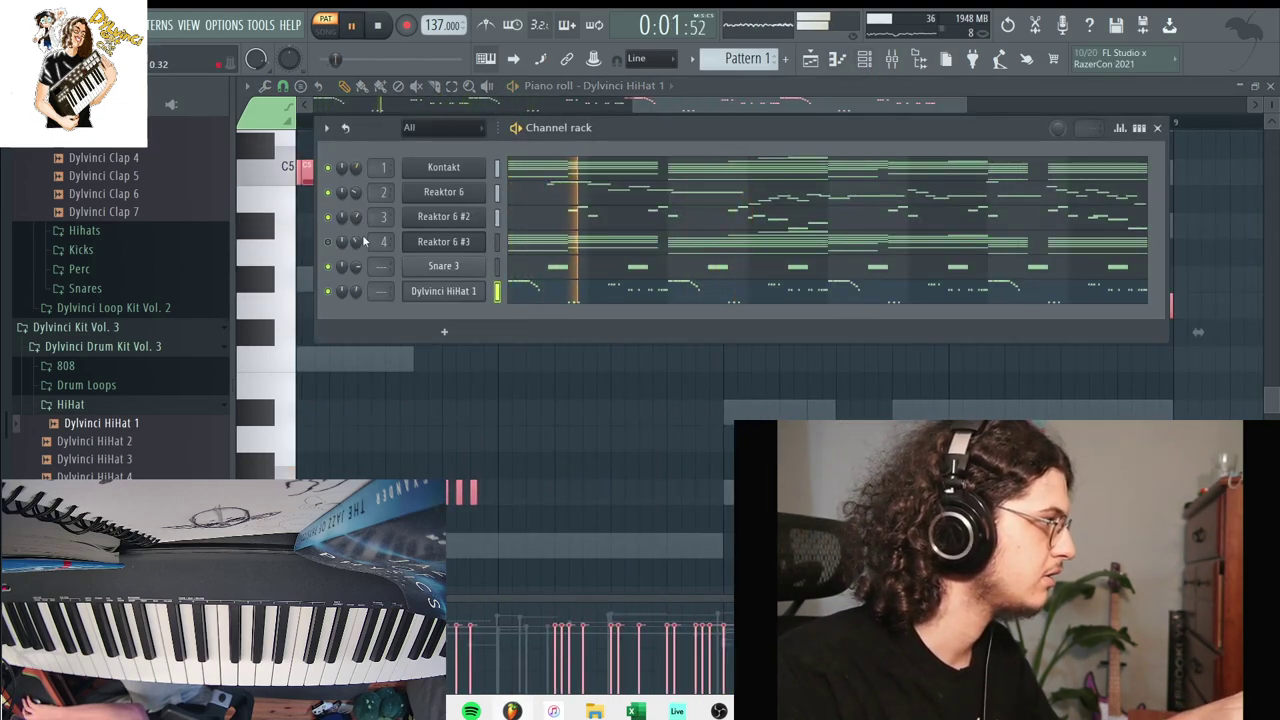
Replace the Snare 3 channel's sample with Dylvinci Snare 2 and add Dylvinci Snare 12 as a new channel.
scroll(120, 300, down, 3)
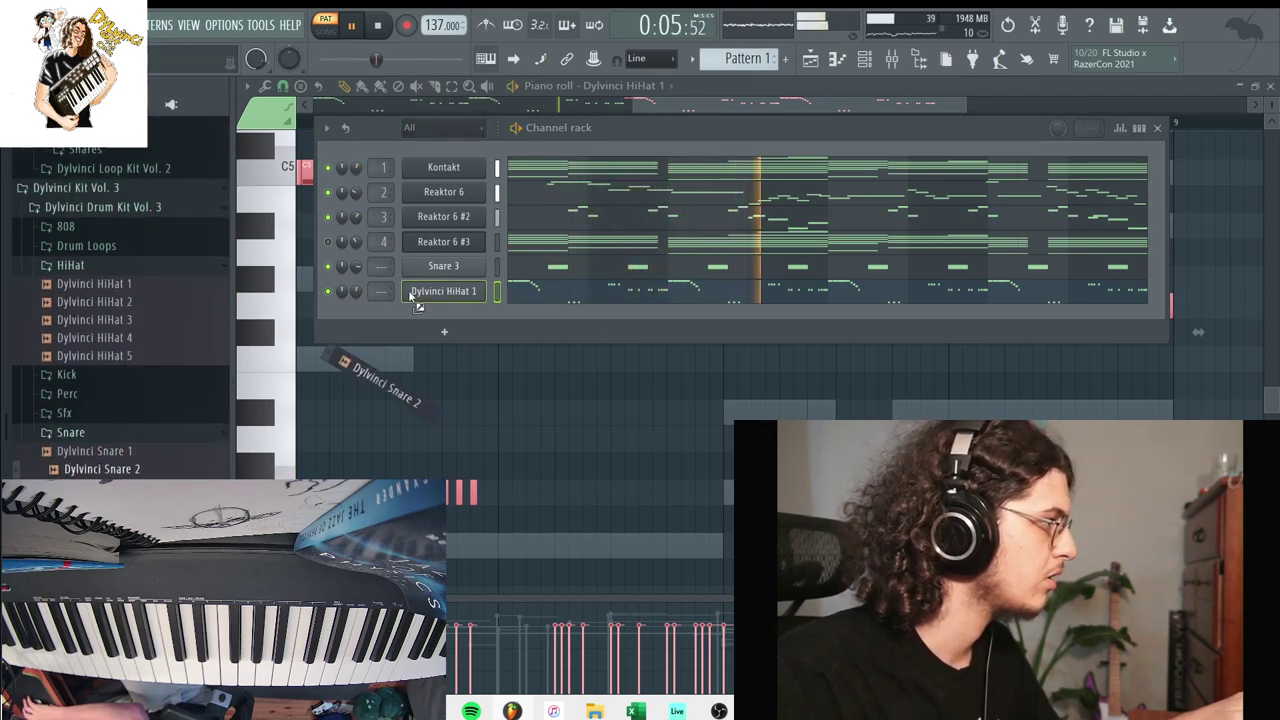
drag(408, 291, 430, 266)
scroll(110, 470, down, 2)
drag(100, 505, 445, 315)
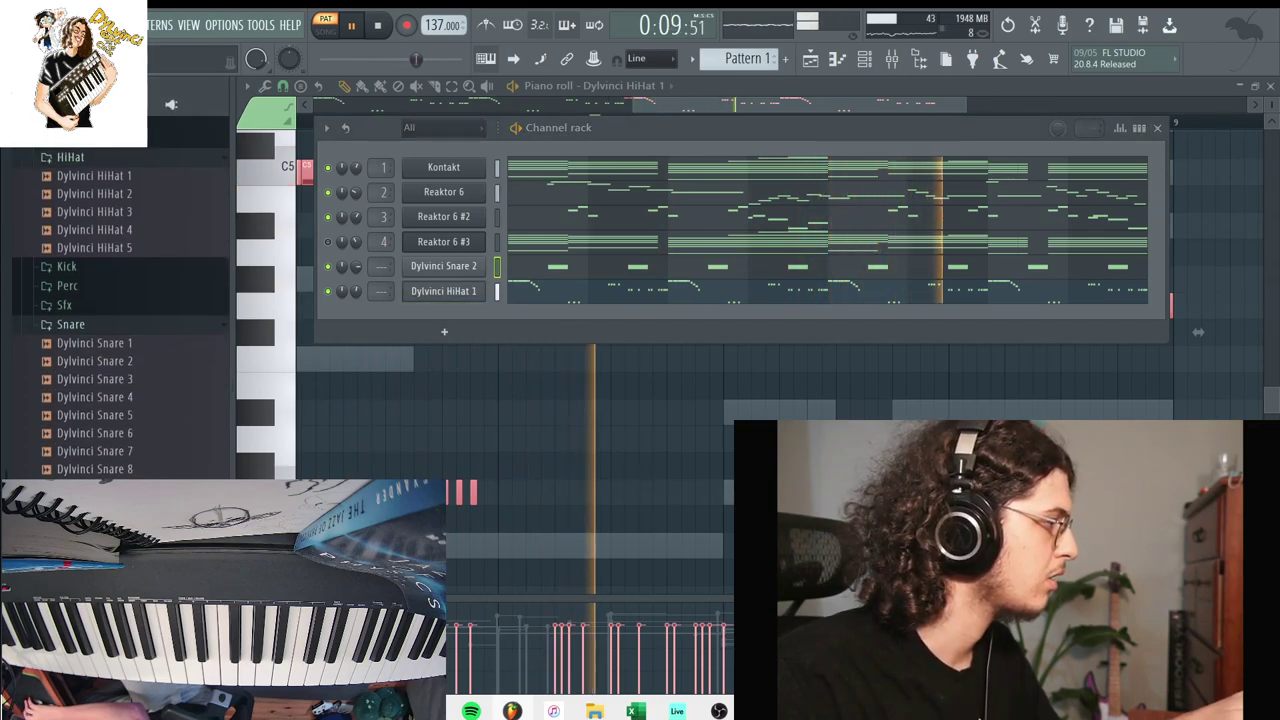
drag(100, 541, 456, 320)
Place C5 Snare 12 notes in bar 2, late bar 3 and early bar 4, and duplicate them into bars 6 to 8.
drag(285, 384, 560, 168)
drag(906, 175, 951, 177)
click(1007, 172)
scroll(669, 192, down, 2)
key(ctrl+b)
drag(604, 172, 780, 171)
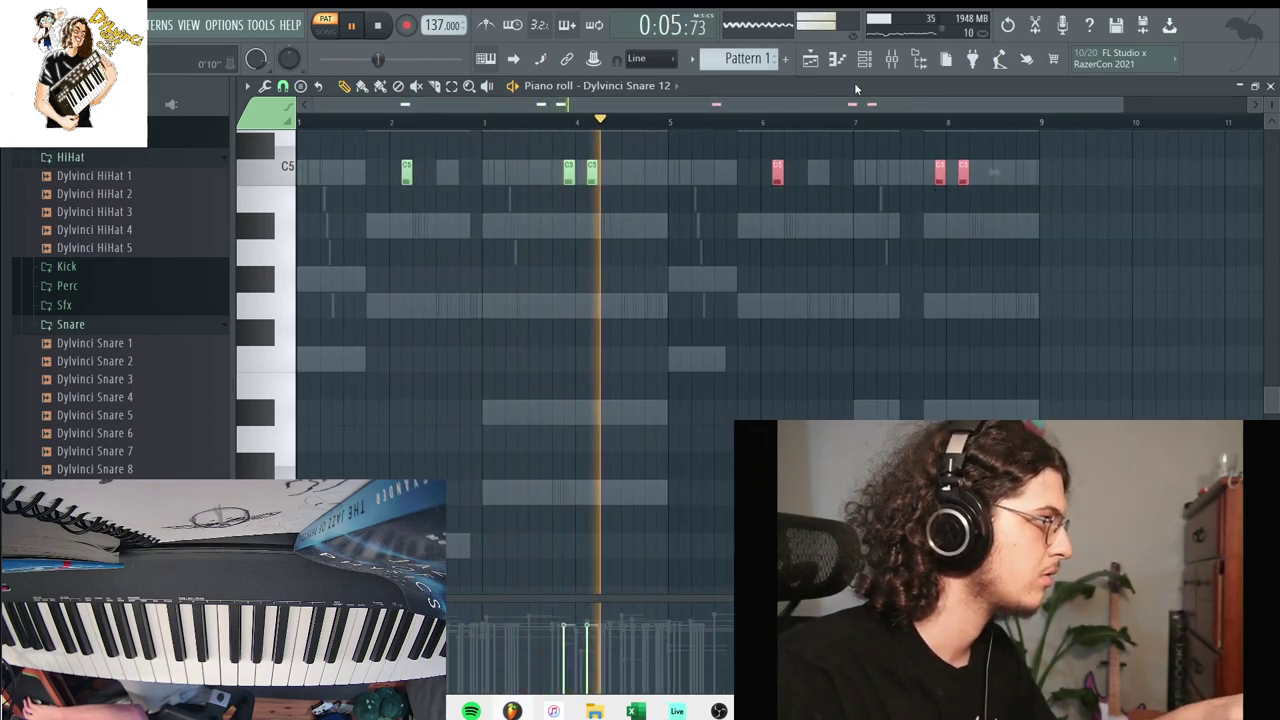
key(F6)
Add Dylvinci Snare 8 as a new channel and place C5 notes on beat 2 of bars 1 and 5.
click(452, 316)
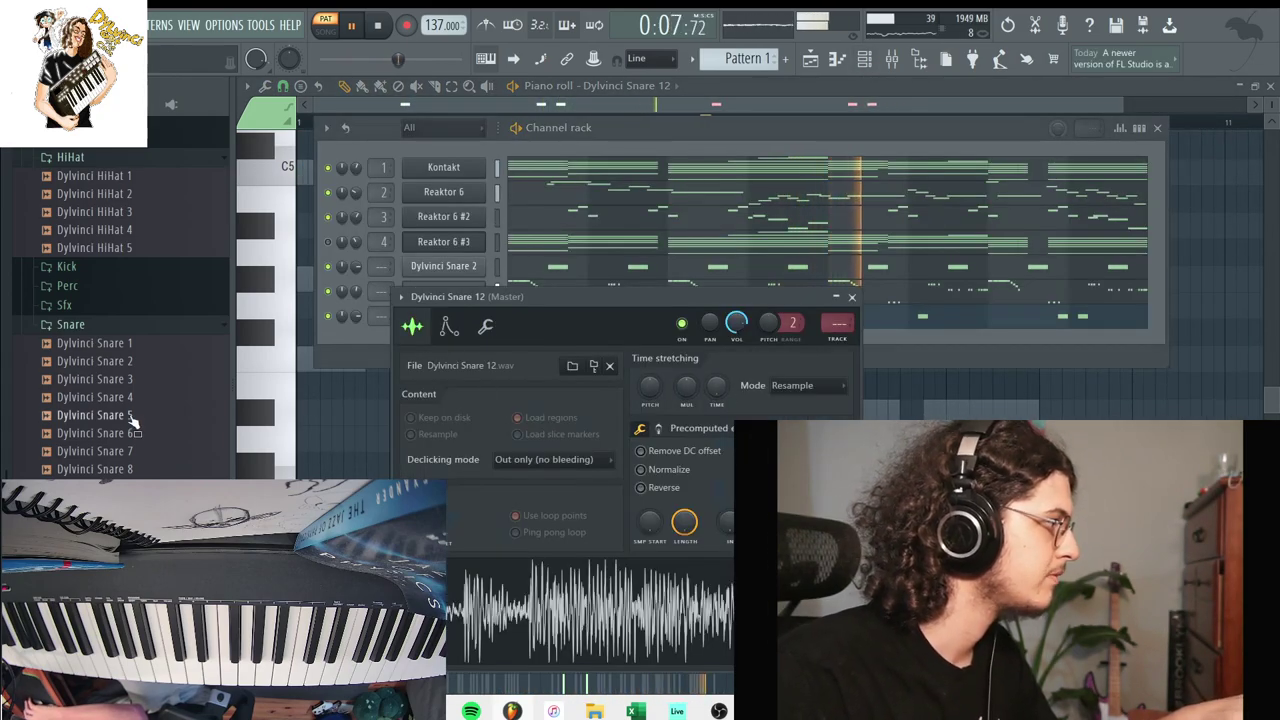
click(334, 347)
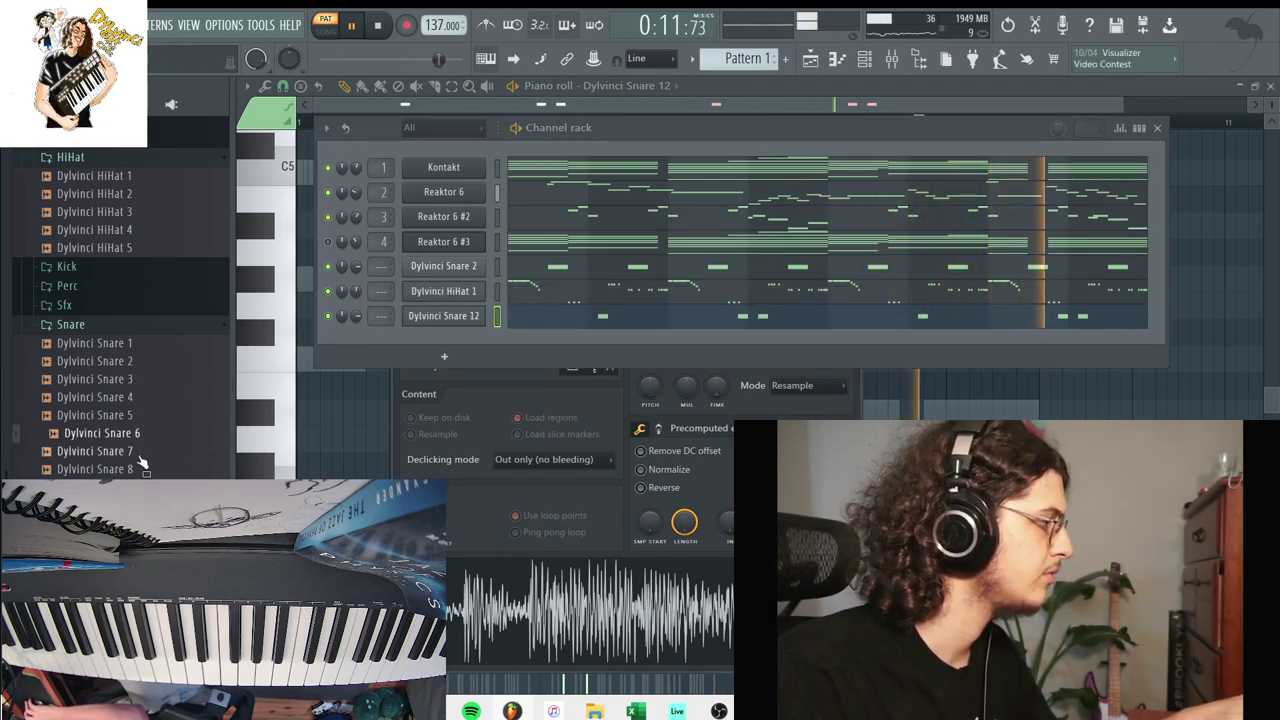
drag(432, 325, 325, 162)
click(517, 345)
key(space)
key(space)
click(693, 174)
drag(463, 178, 511, 175)
right_click(511, 175)
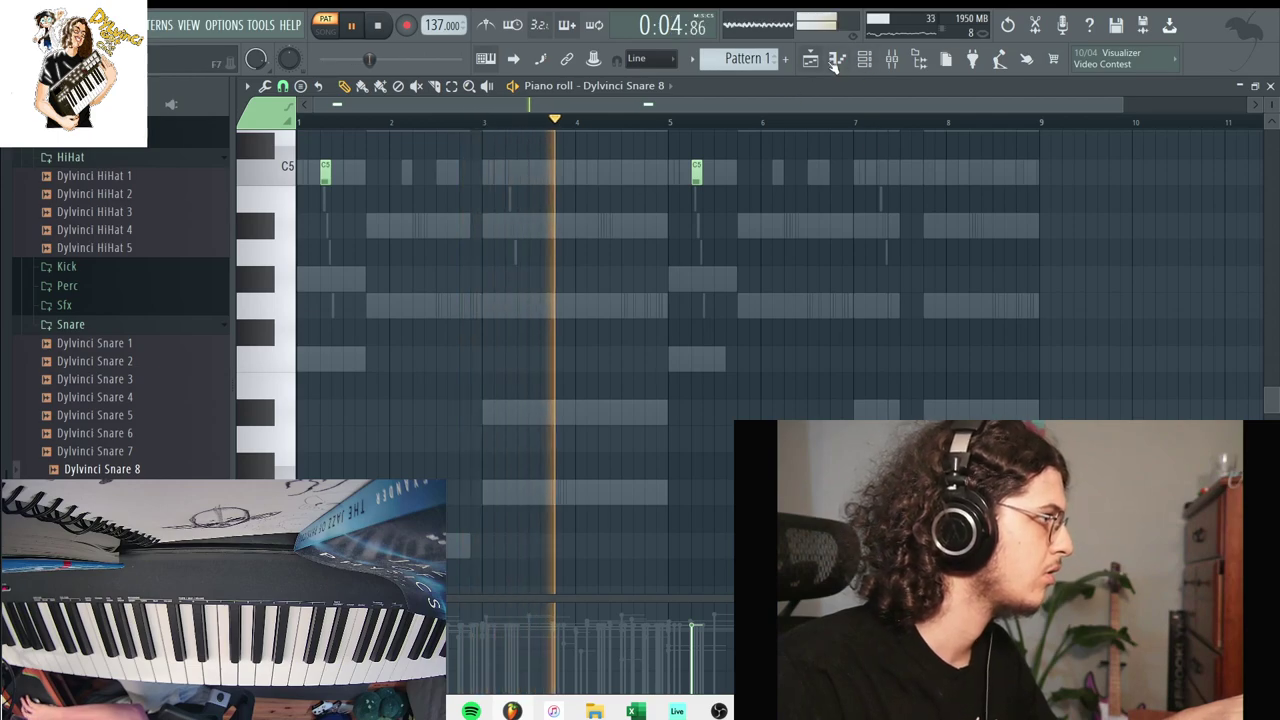
click(837, 60)
Add Dylvinci Perc 6 as a new channel and place one C5 note in each of bars 2, 4, 6 and 8.
click(110, 285)
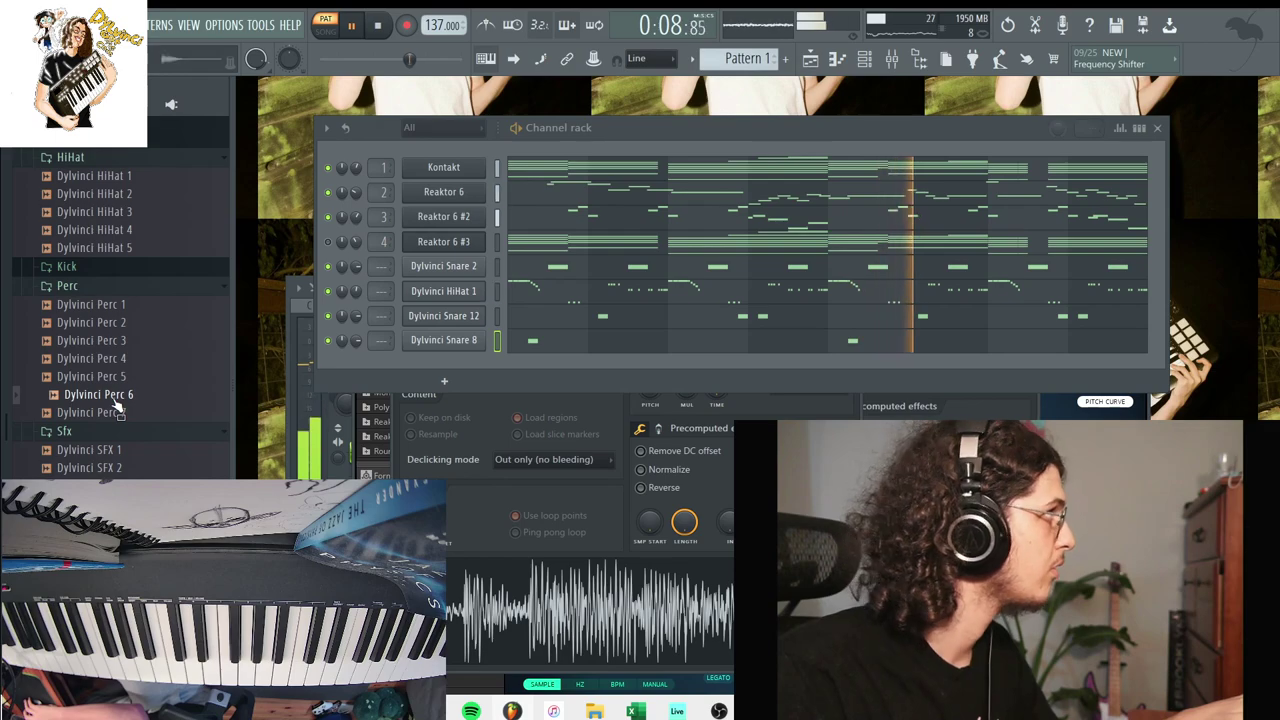
drag(424, 342, 466, 360)
drag(466, 360, 470, 366)
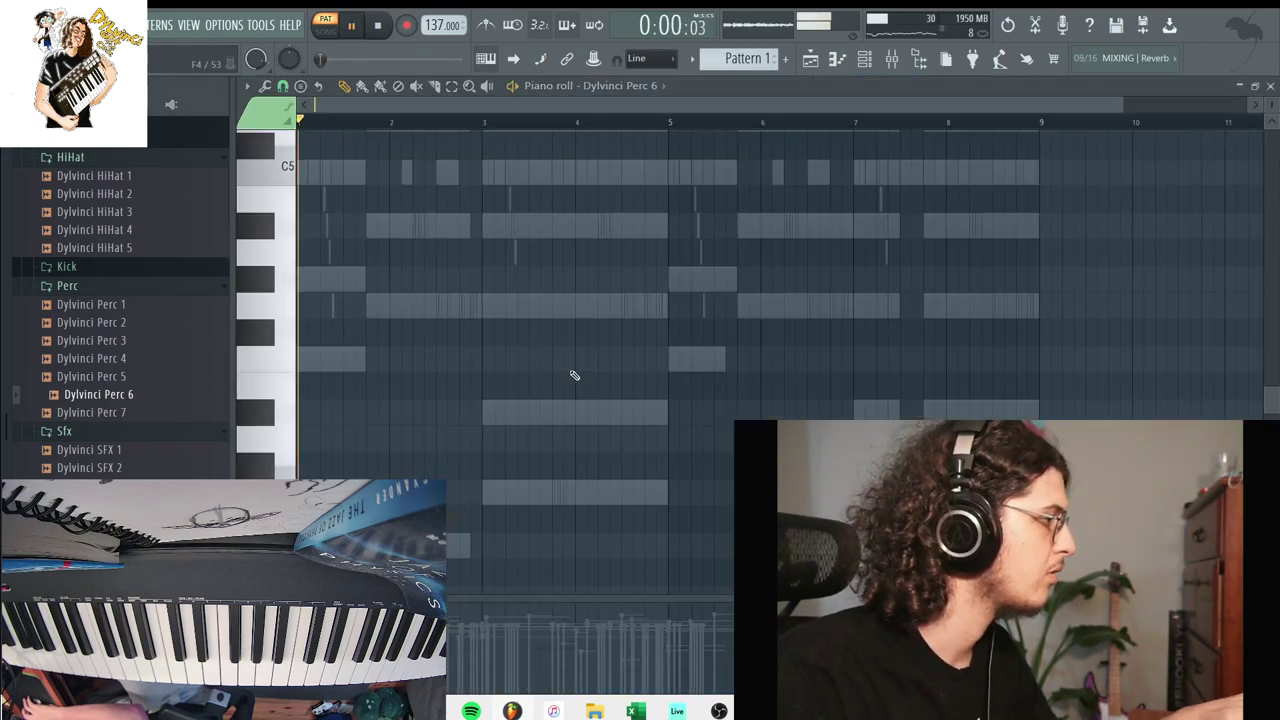
drag(371, 251, 357, 162)
drag(512, 180, 418, 180)
right_click(360, 172)
click(614, 171)
key(ctrl+b)
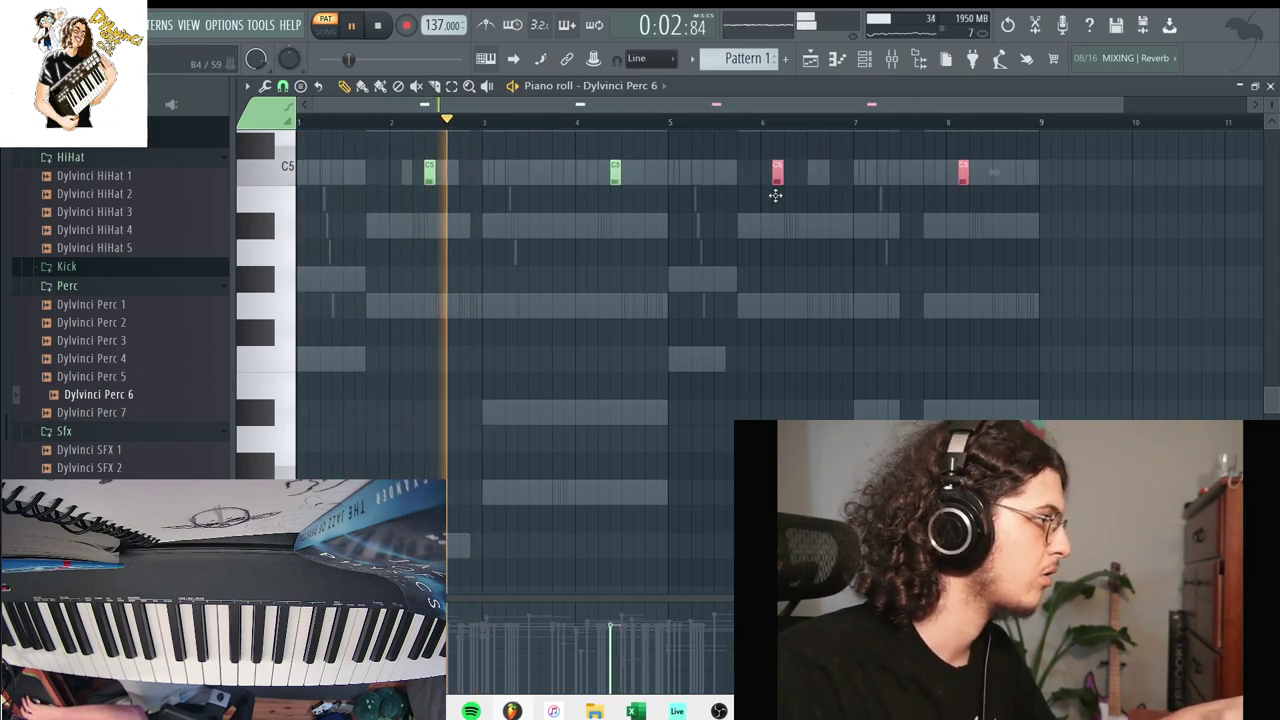
key(ctrl+d)
click(1270, 86)
Add Dylvinci Perc 5 as a new channel and place C5 notes at the end of bar 4 and start of bar 5.
click(92, 380)
drag(98, 377, 466, 403)
click(606, 392)
click(656, 219)
key(space)
key(space)
click(684, 171)
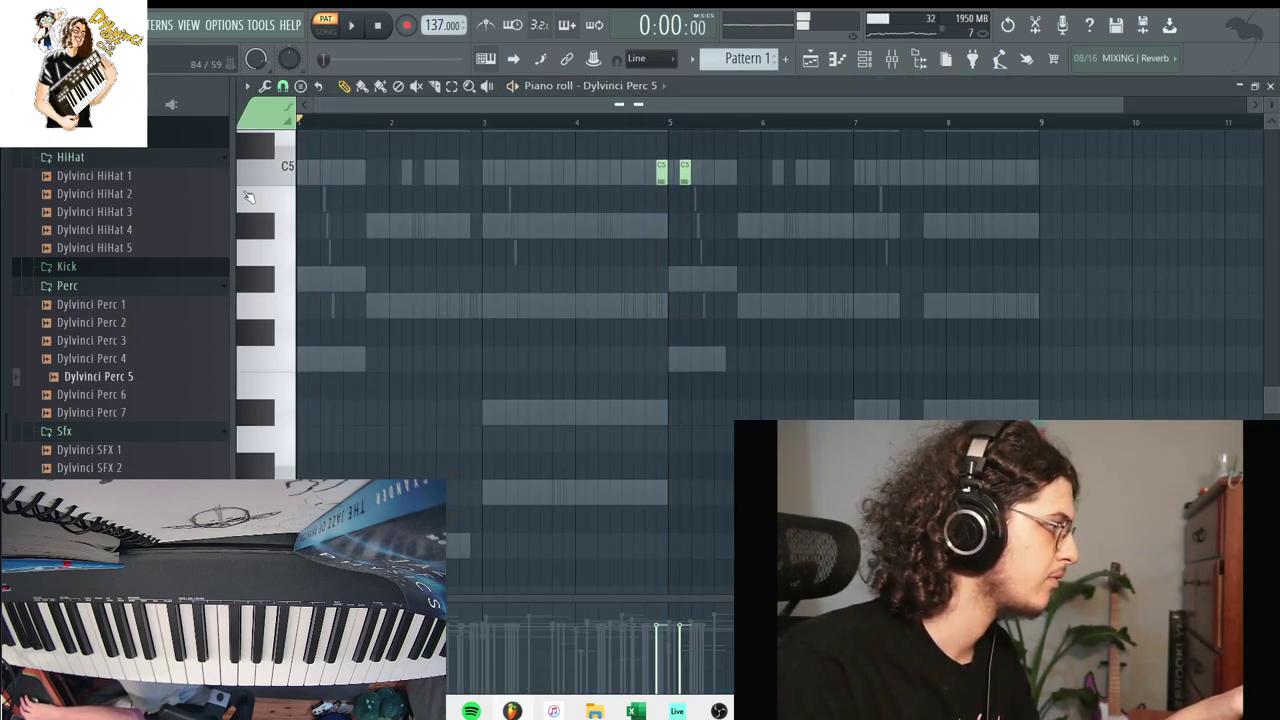
Add Perc 5 notes in bars 1 and 8, lower the part an octave to C4 and close the piano roll.
key(space)
click(951, 171)
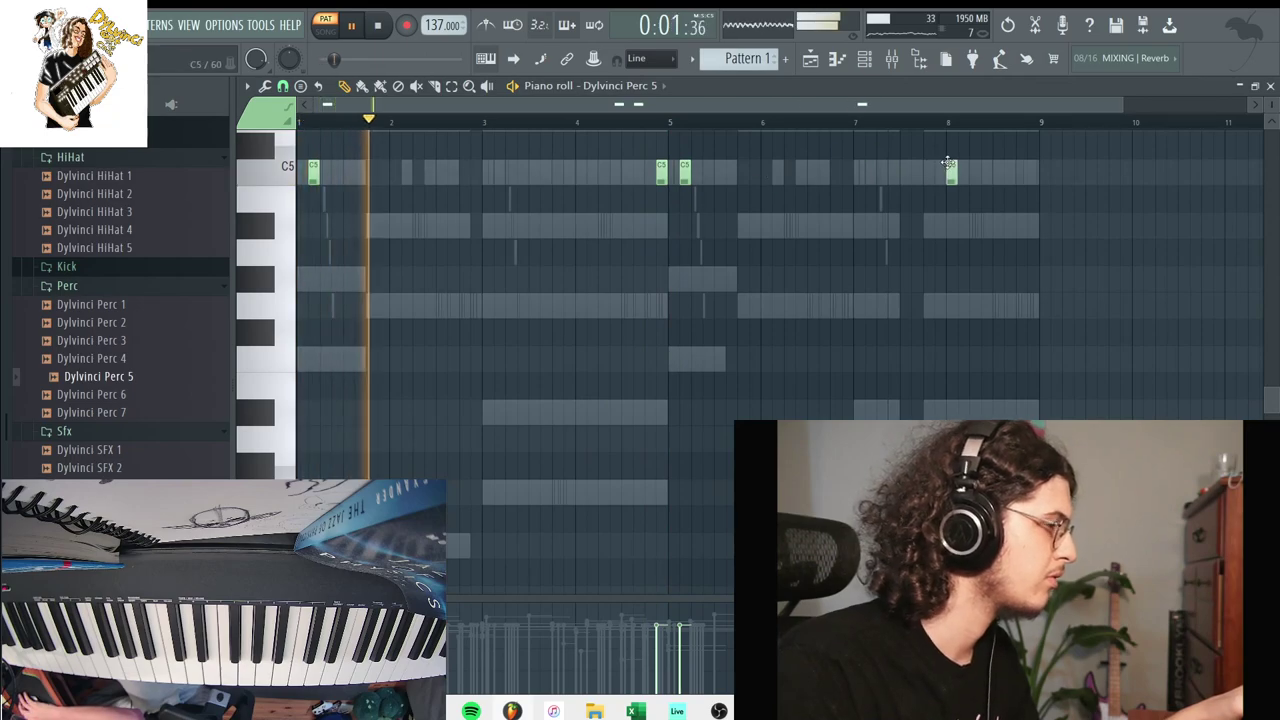
key(ctrl+Down)
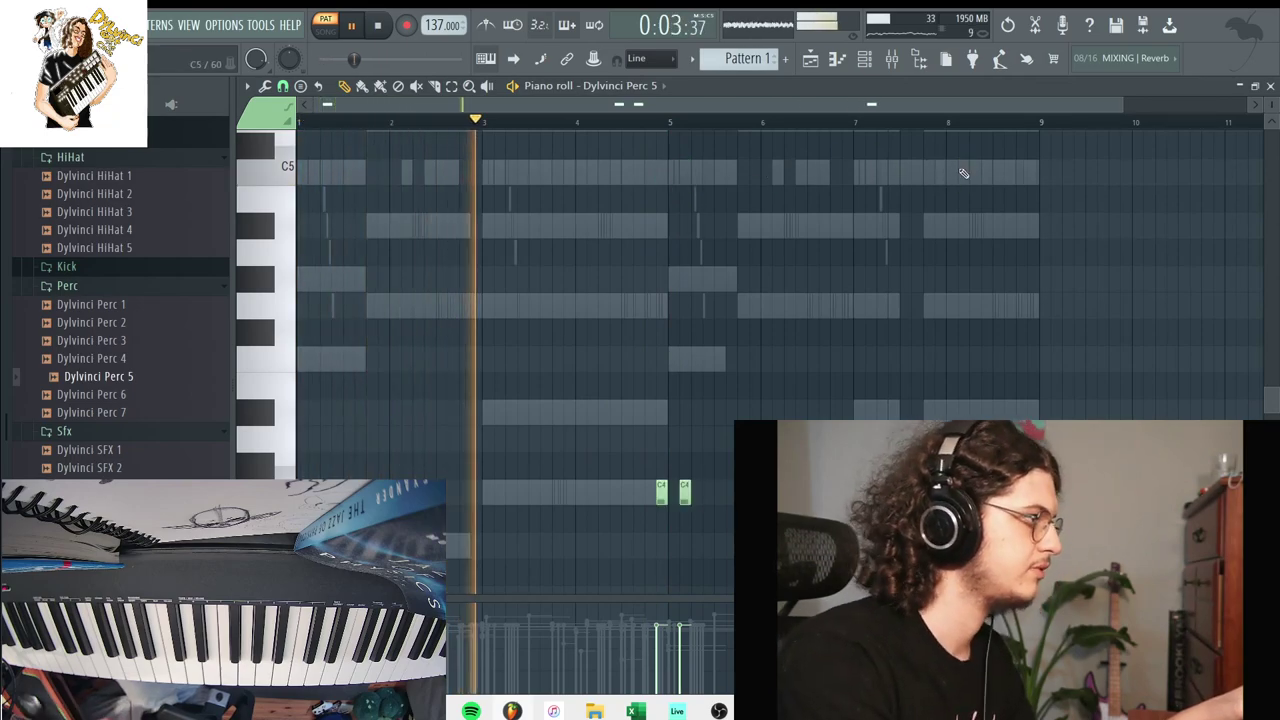
click(1270, 86)
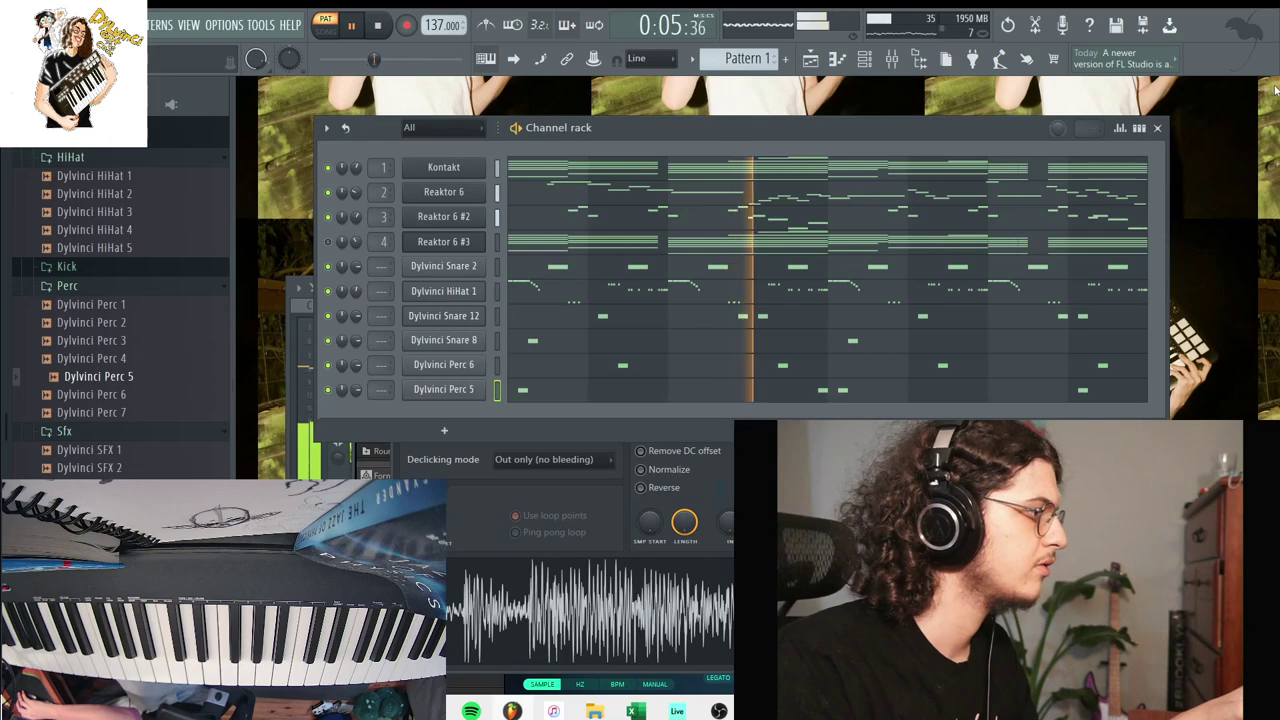
Clear away the Reaktor 6 #3 and Snare 12 windows and check the Dylvinci HiHat 1 sampler settings.
click(1115, 470)
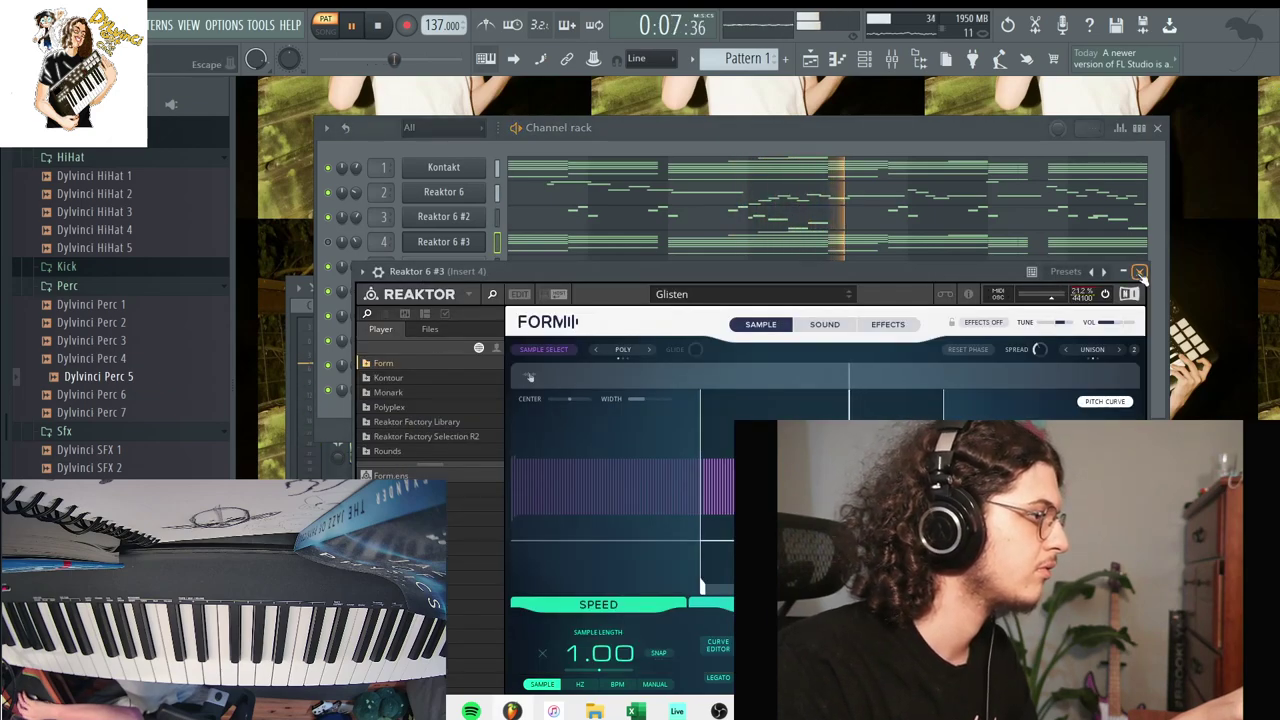
click(1140, 273)
click(443, 291)
click(1030, 277)
click(443, 316)
click(853, 300)
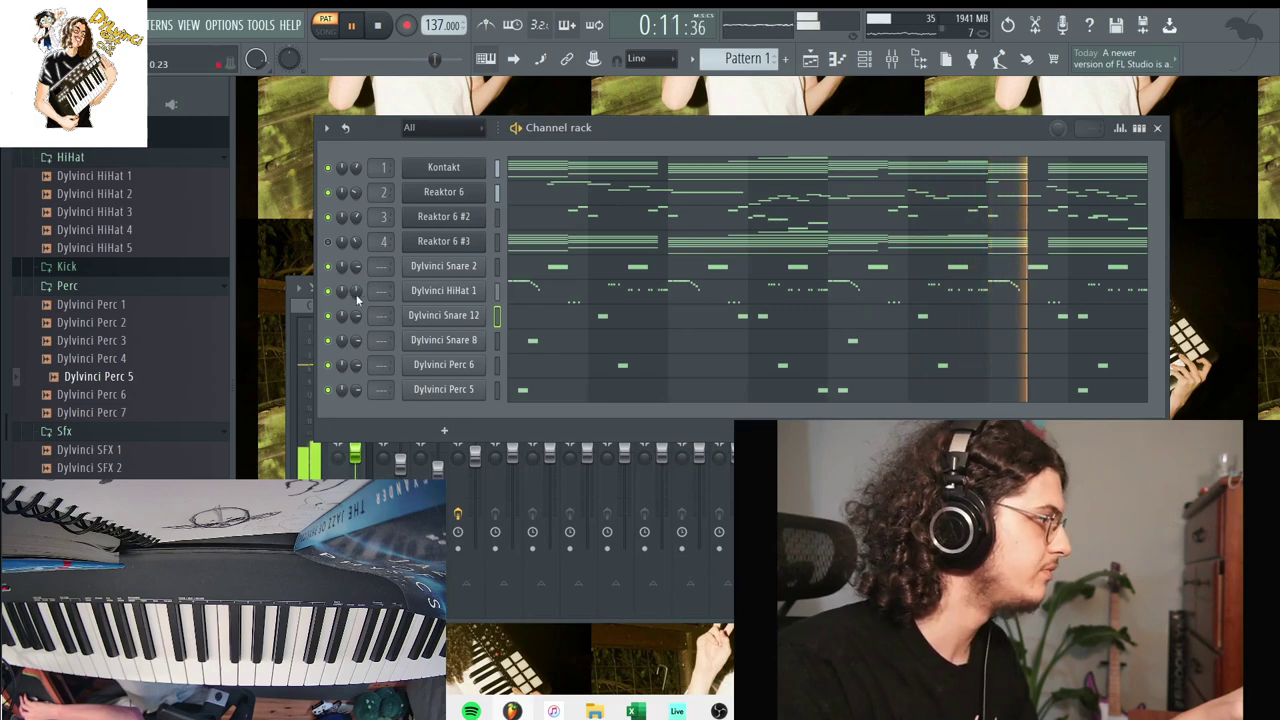
click(443, 290)
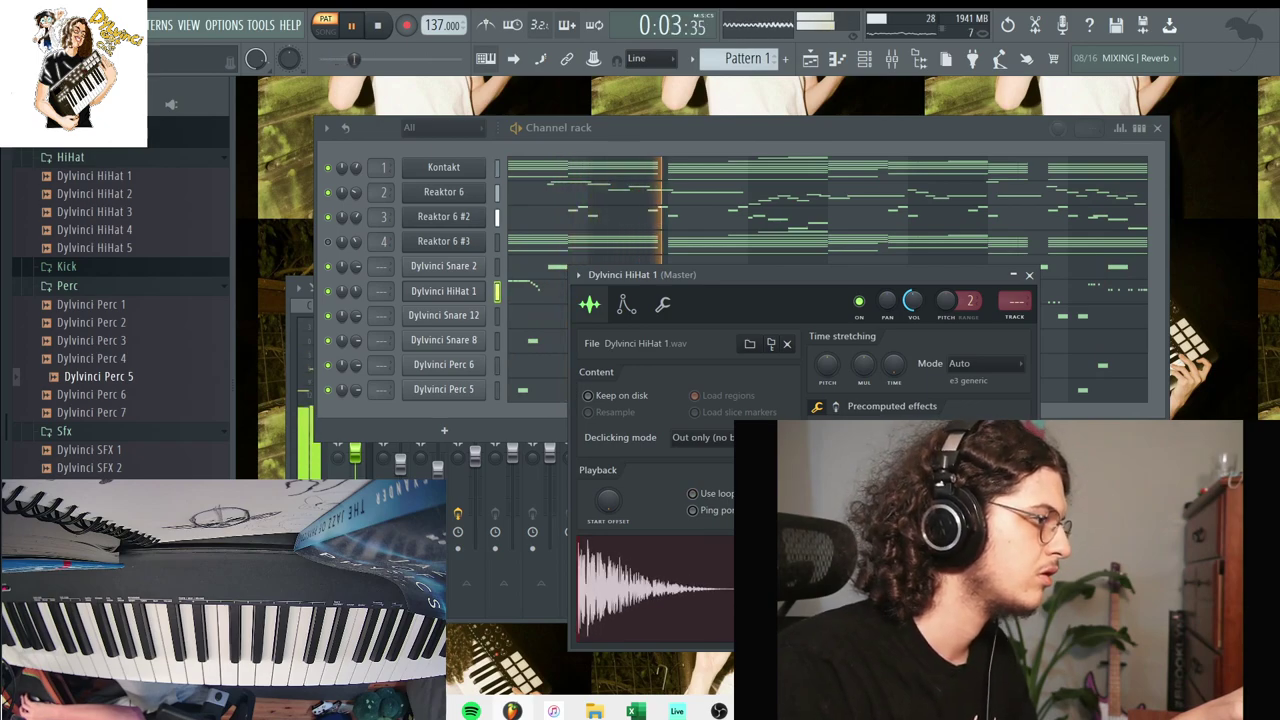
click(480, 389)
Browse the kick samples, add 808 6 from Dylvinci Drum Kit Vol. 1 as a new channel and stop playback.
click(66, 266)
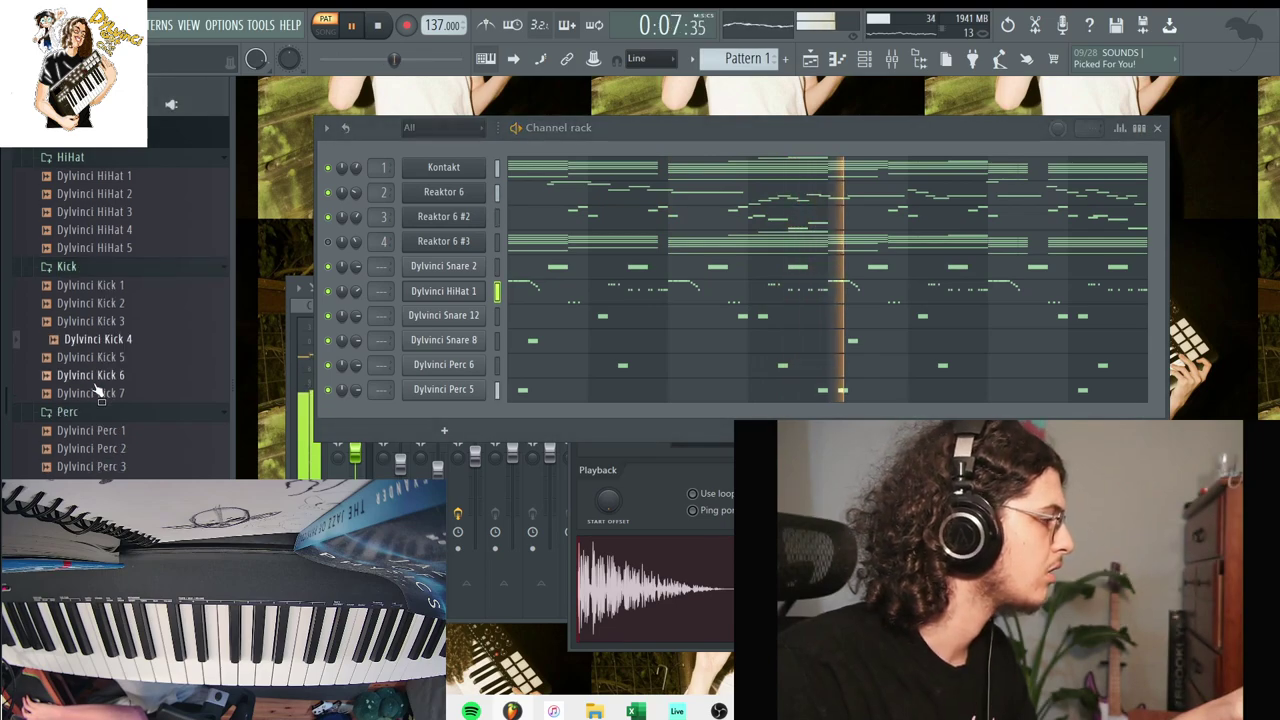
scroll(98, 390, up, 10)
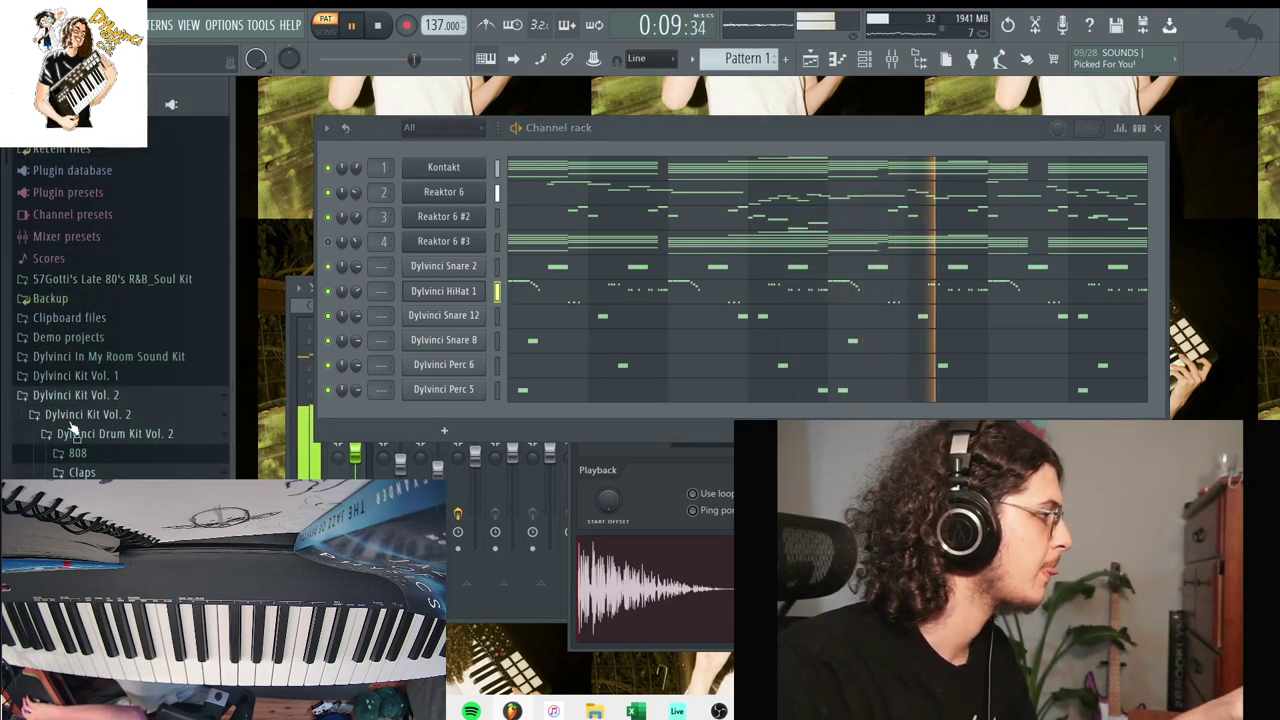
click(86, 380)
click(132, 185)
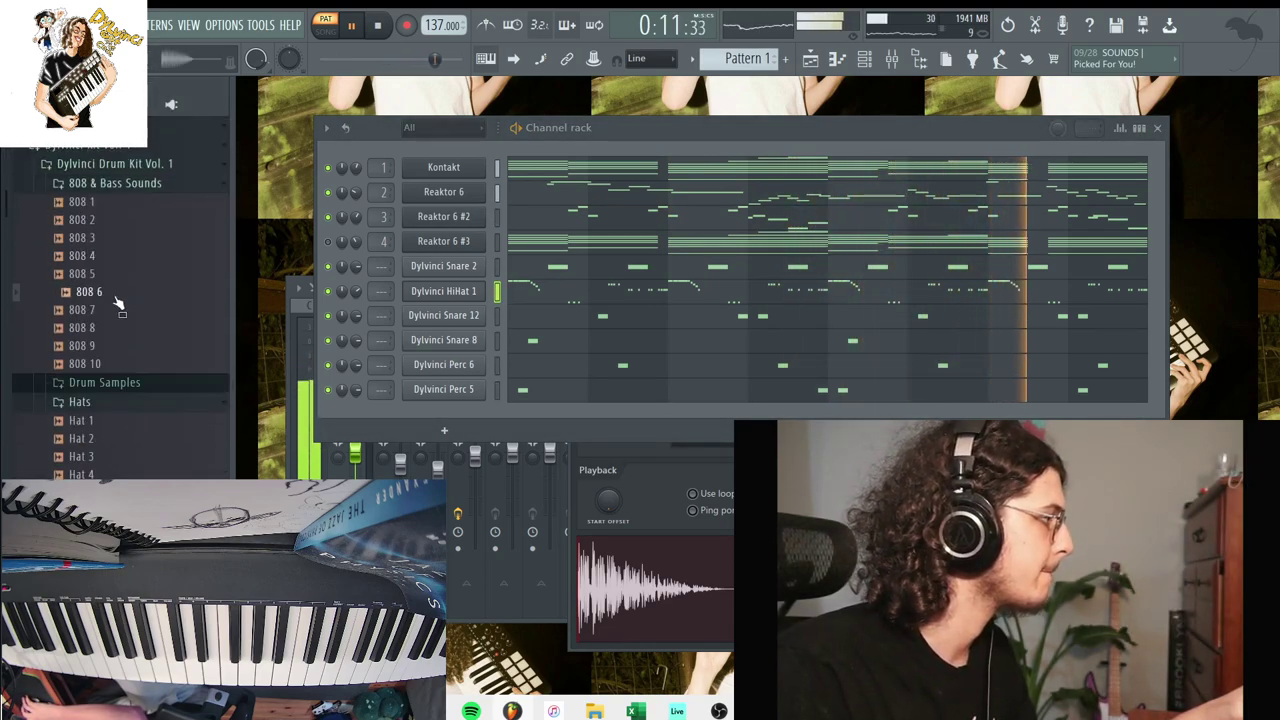
drag(118, 304, 455, 424)
right_click(455, 416)
click(512, 512)
key(space)
Transpose all of Pattern 1 upward in semitones.
click(691, 58)
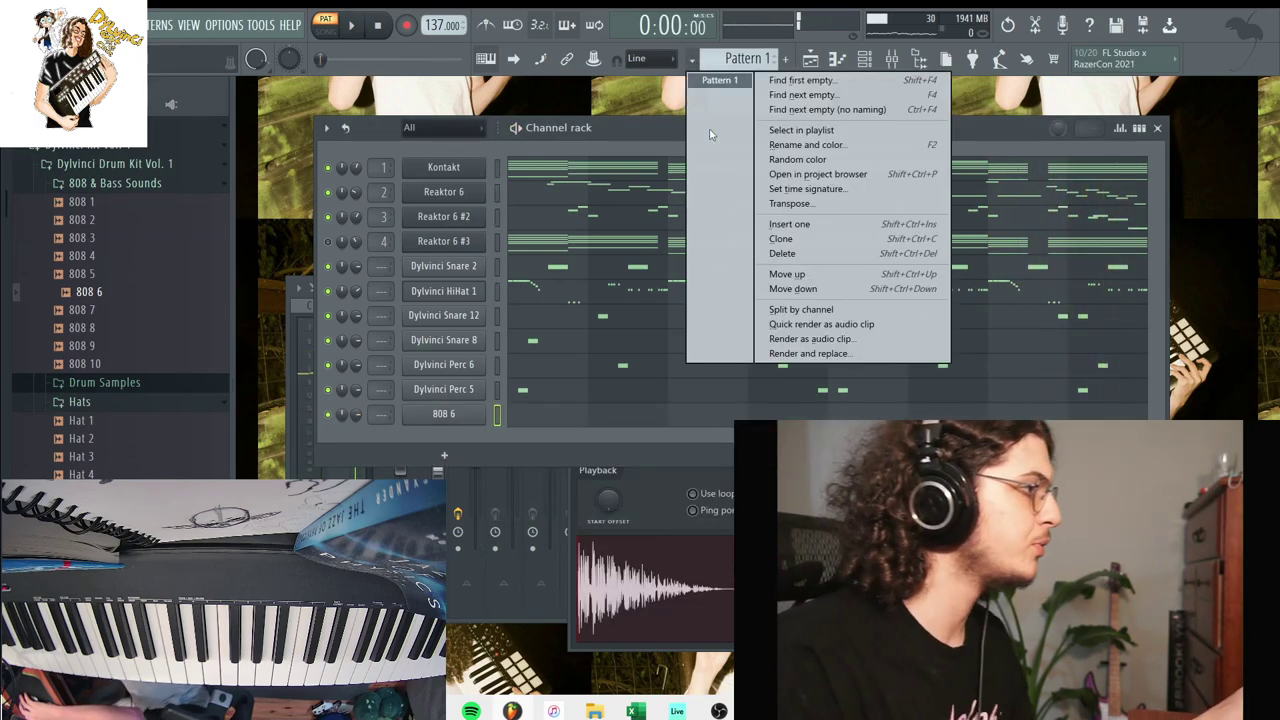
click(772, 204)
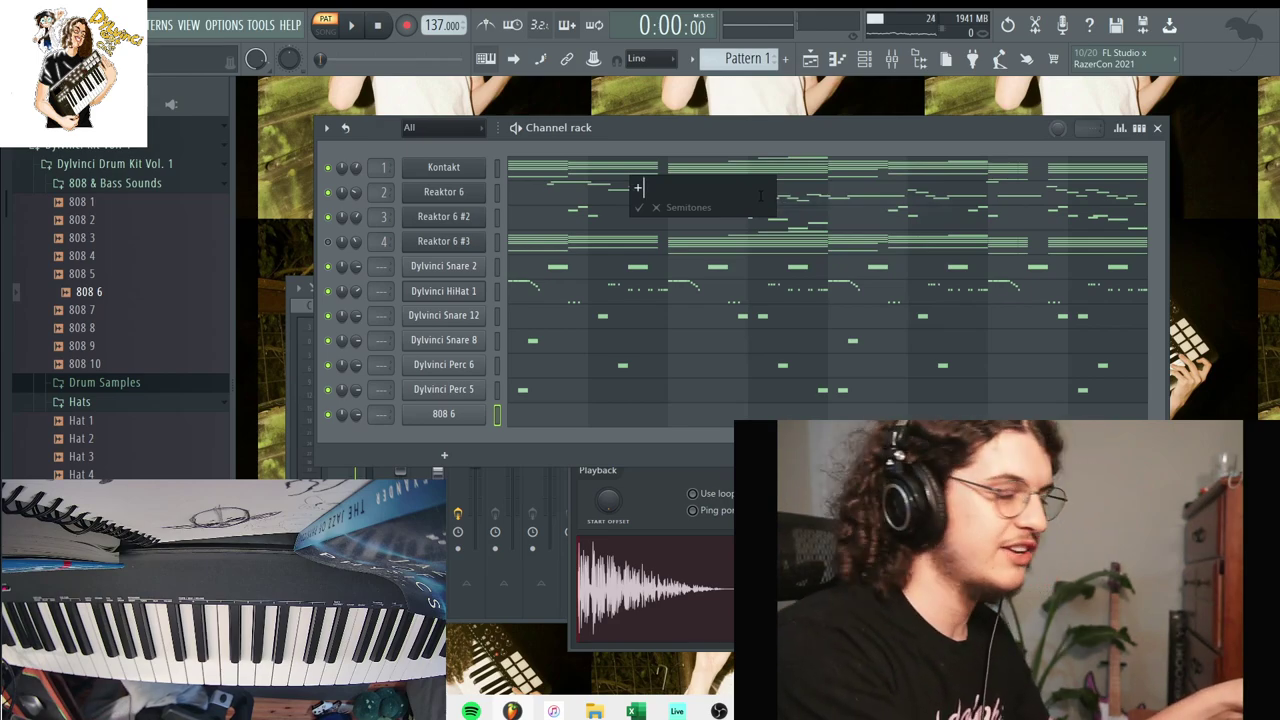
key(Return)
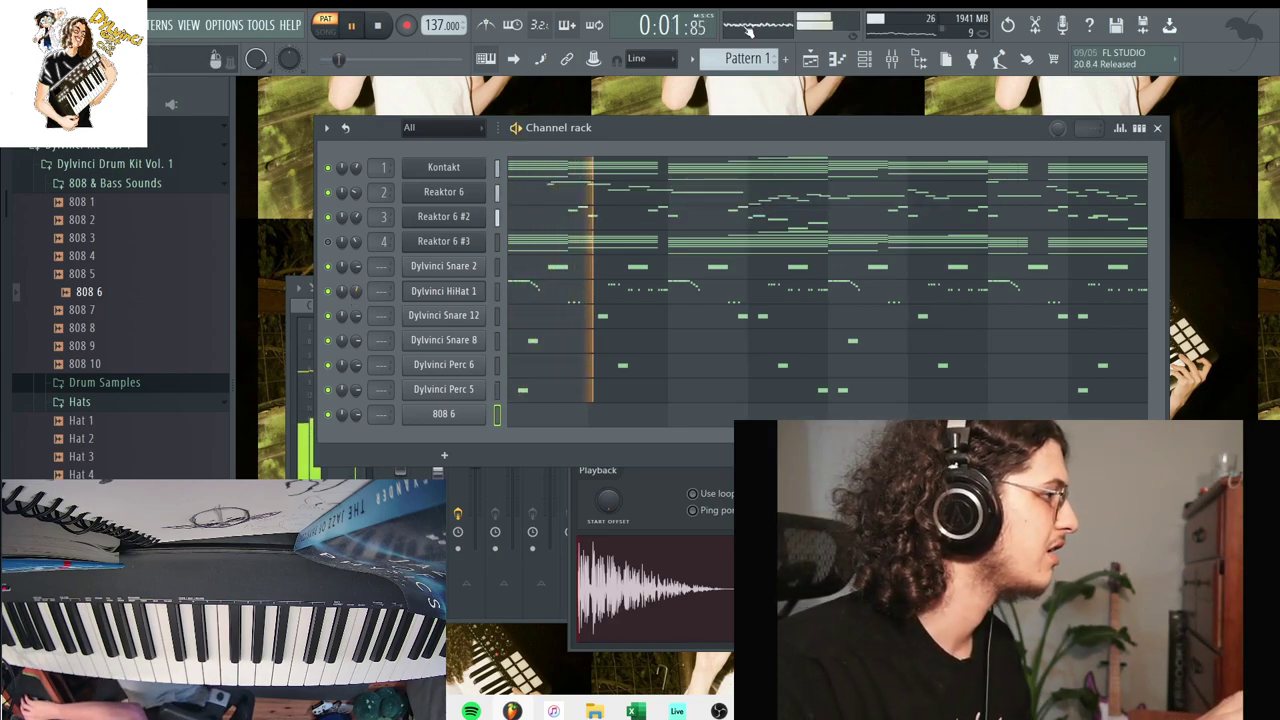
Transpose all of Pattern 1 downward in semitones, play it back briefly and stop.
click(688, 59)
click(790, 204)
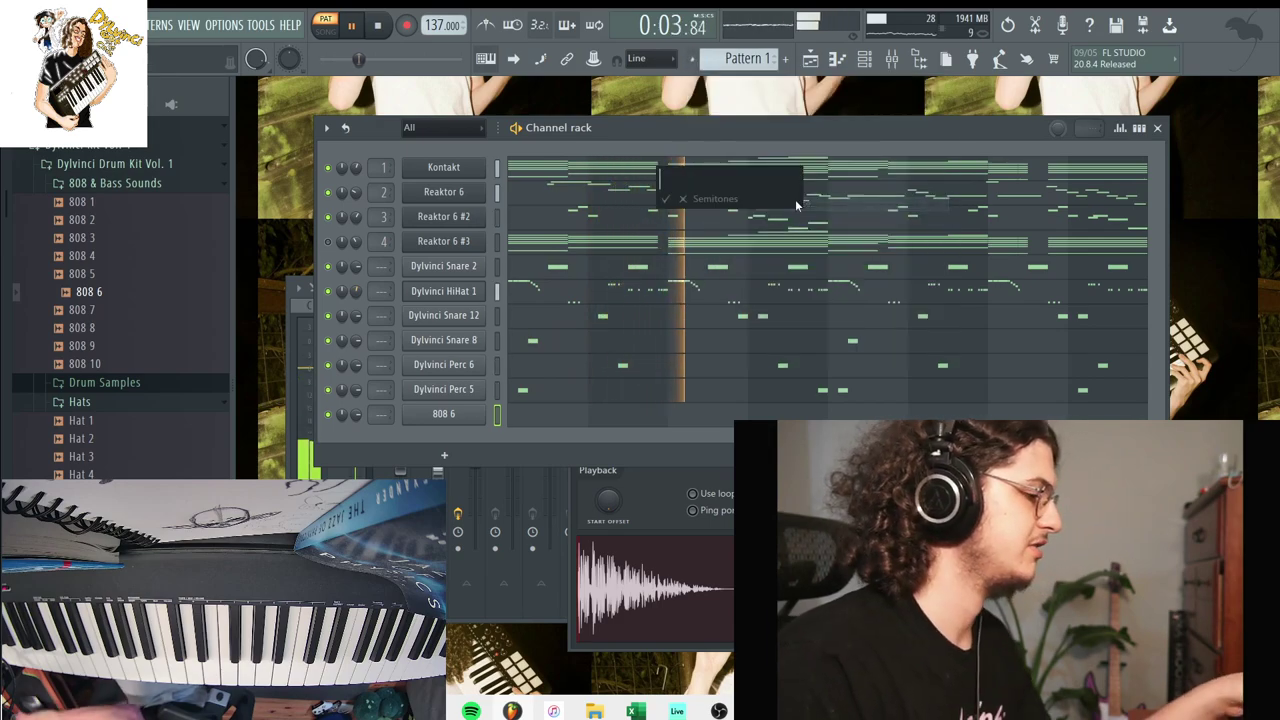
text(-)
key(Return)
key(space)
key(space)
key(space)
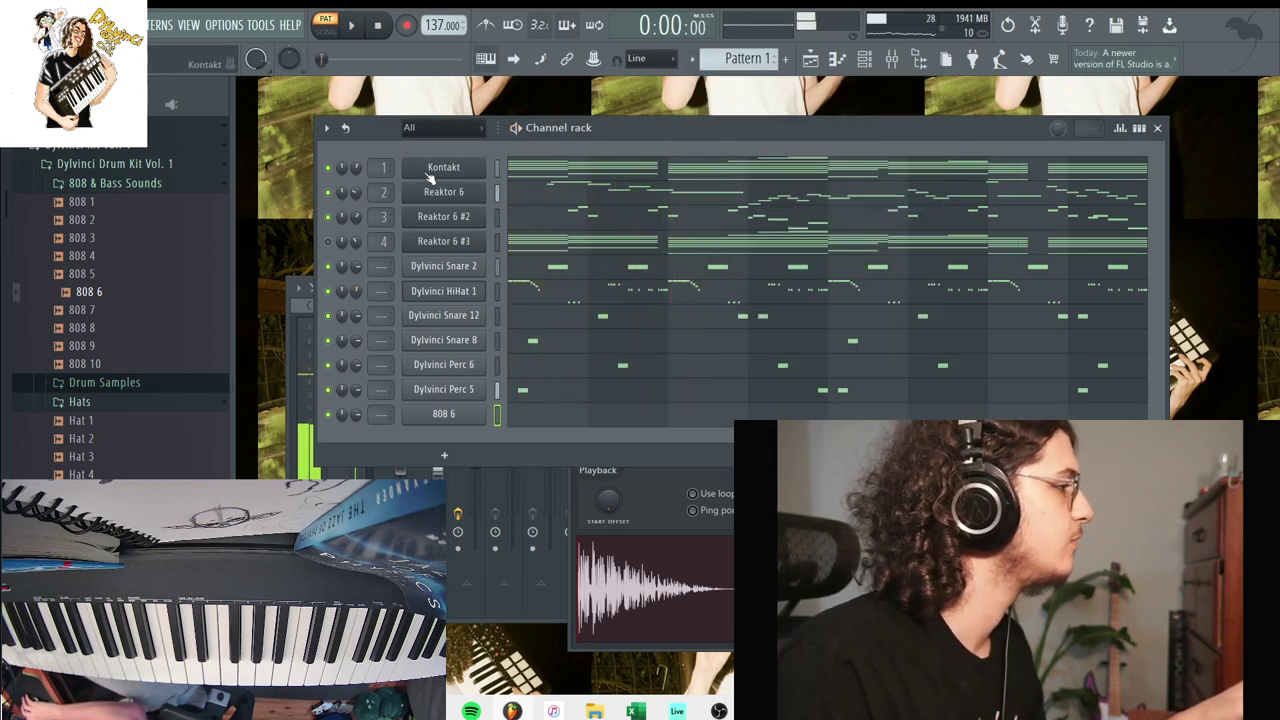
Solo the Kontakt channel and open its instrument window.
right_click(329, 168)
click(346, 176)
click(480, 169)
click(483, 170)
click(483, 170)
Replace the Dreamatizer instrument with NOIRE Pure, choose its Gloomy grand piano snapshot and re-enable the muted channels.
scroll(568, 403, down, 10)
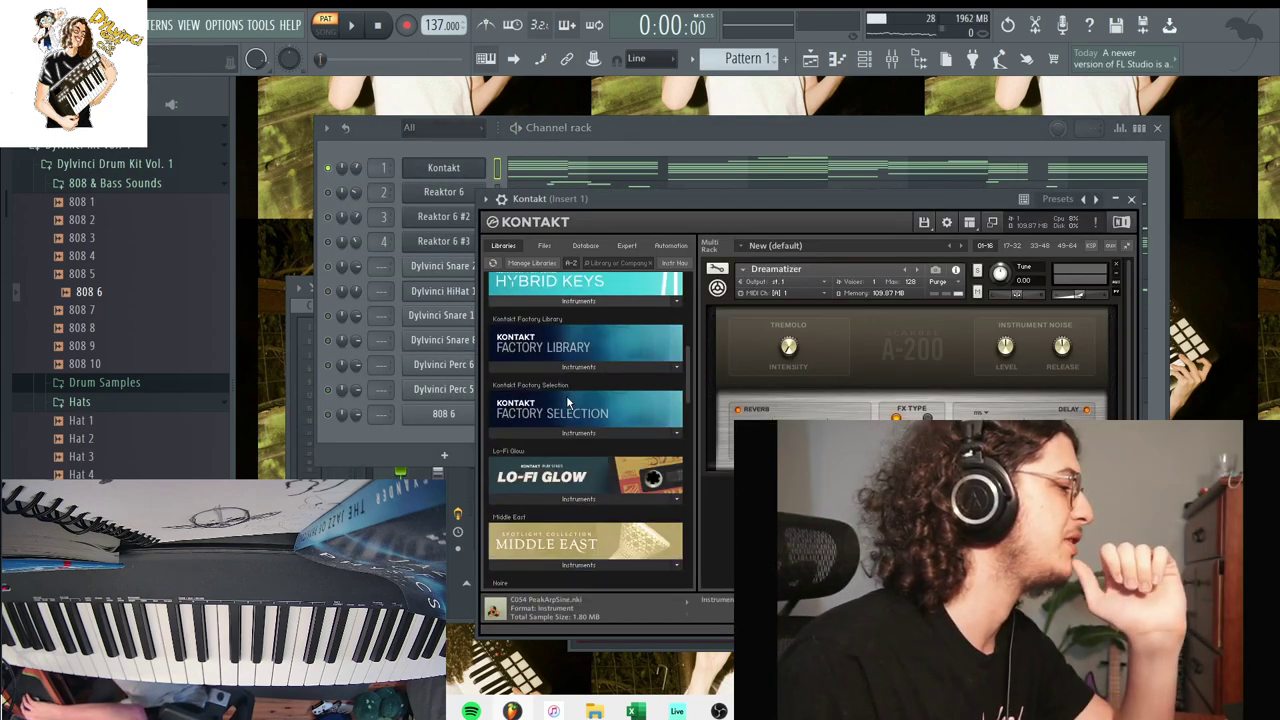
scroll(568, 403, down, 2)
click(567, 378)
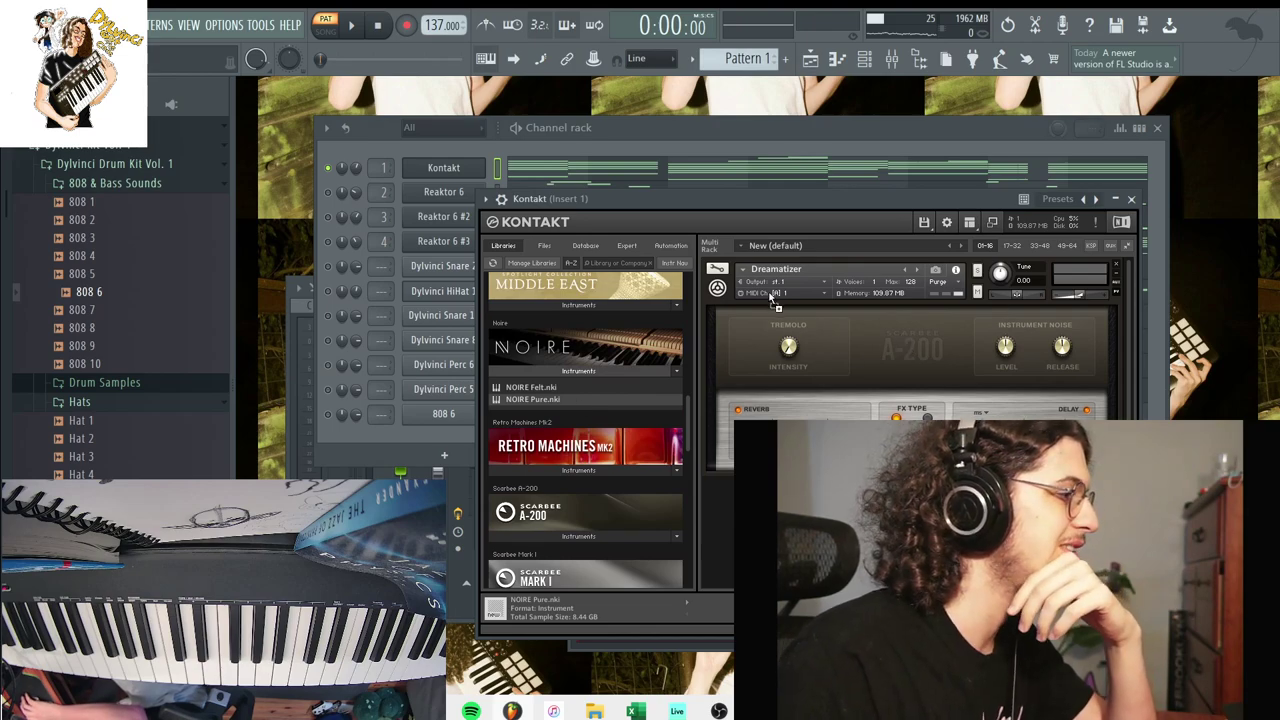
drag(776, 293, 764, 295)
mouse_move(769, 299)
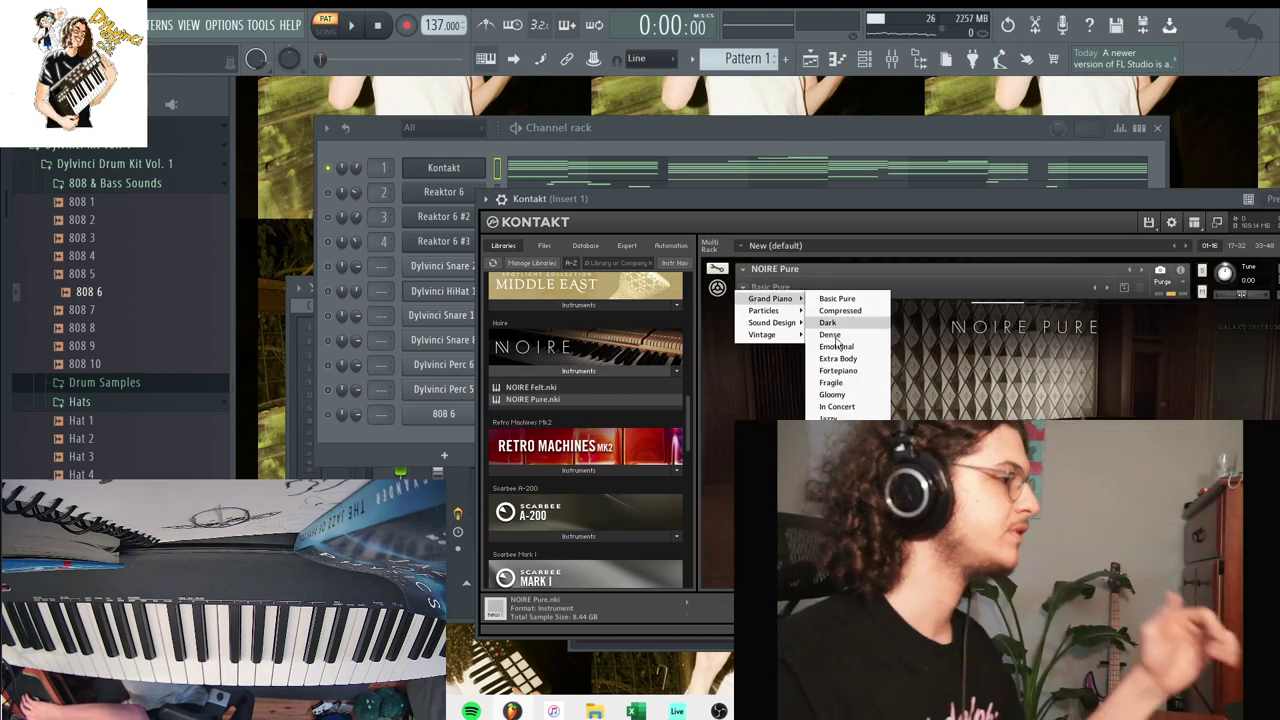
click(831, 395)
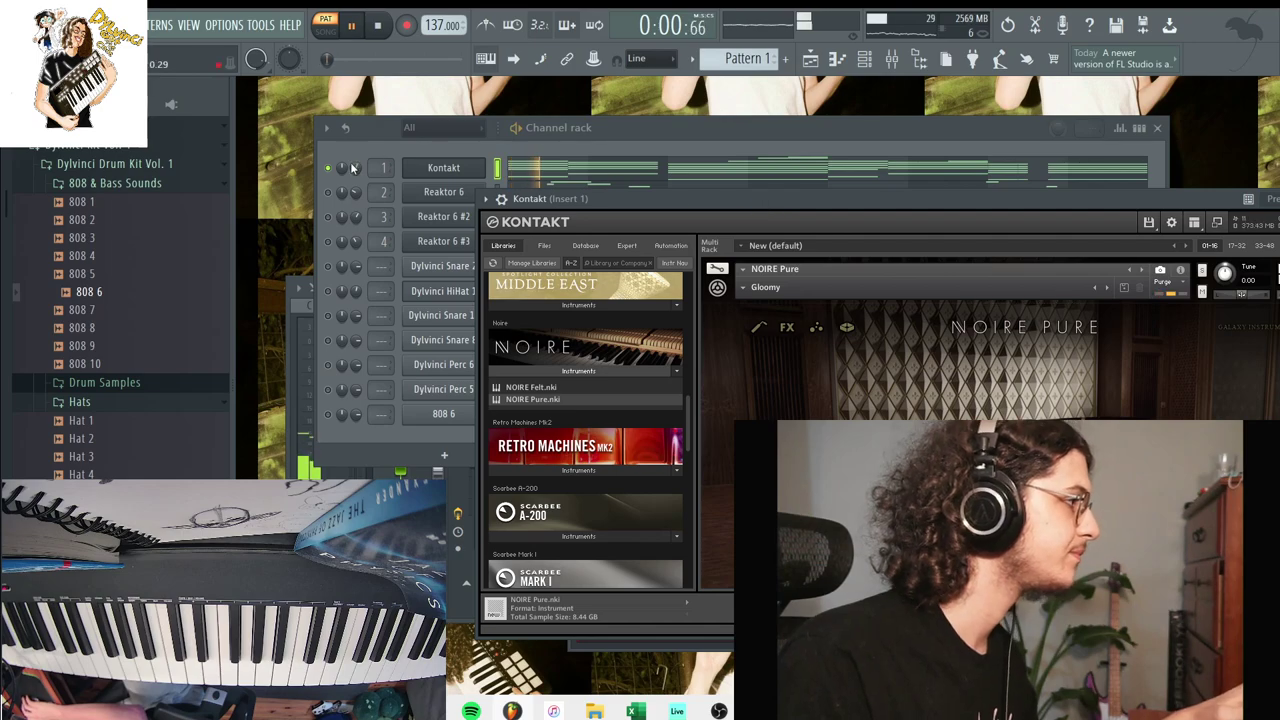
click(334, 200)
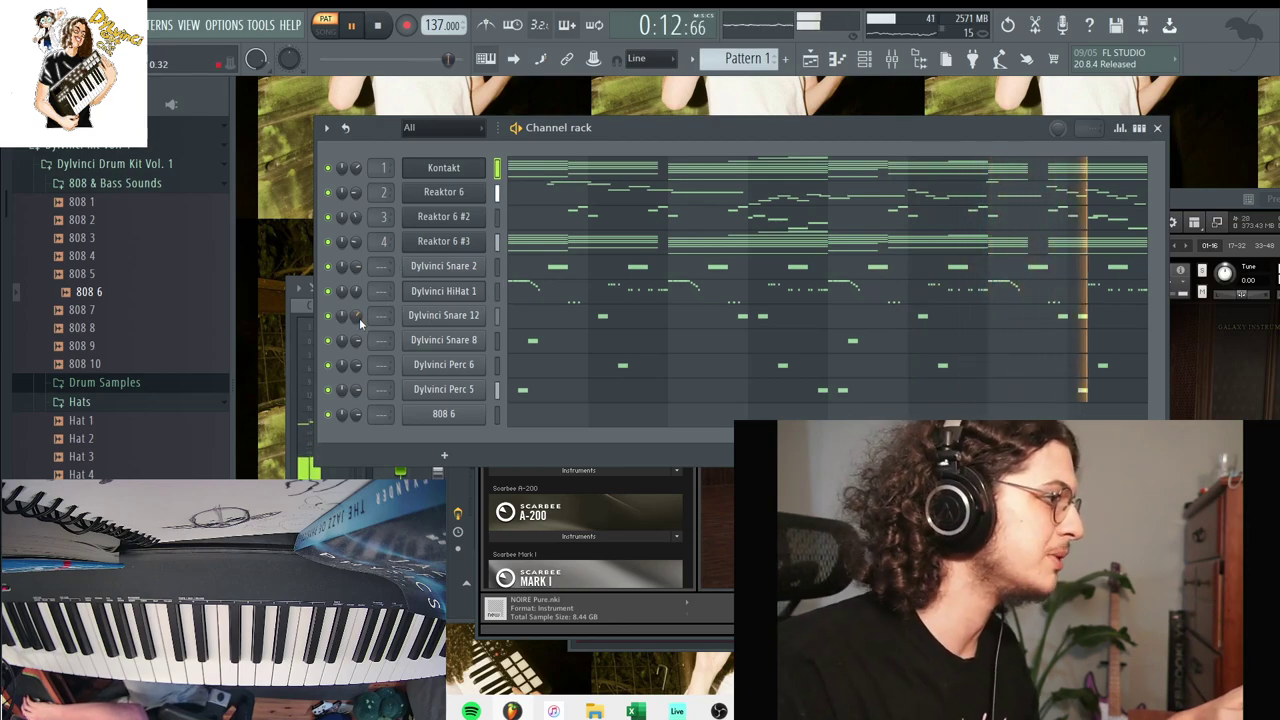
Add another Kontakt instance, load the Hybrid Keys instrument into it and stop playback.
scroll(159, 333, up, 5)
click(62, 153)
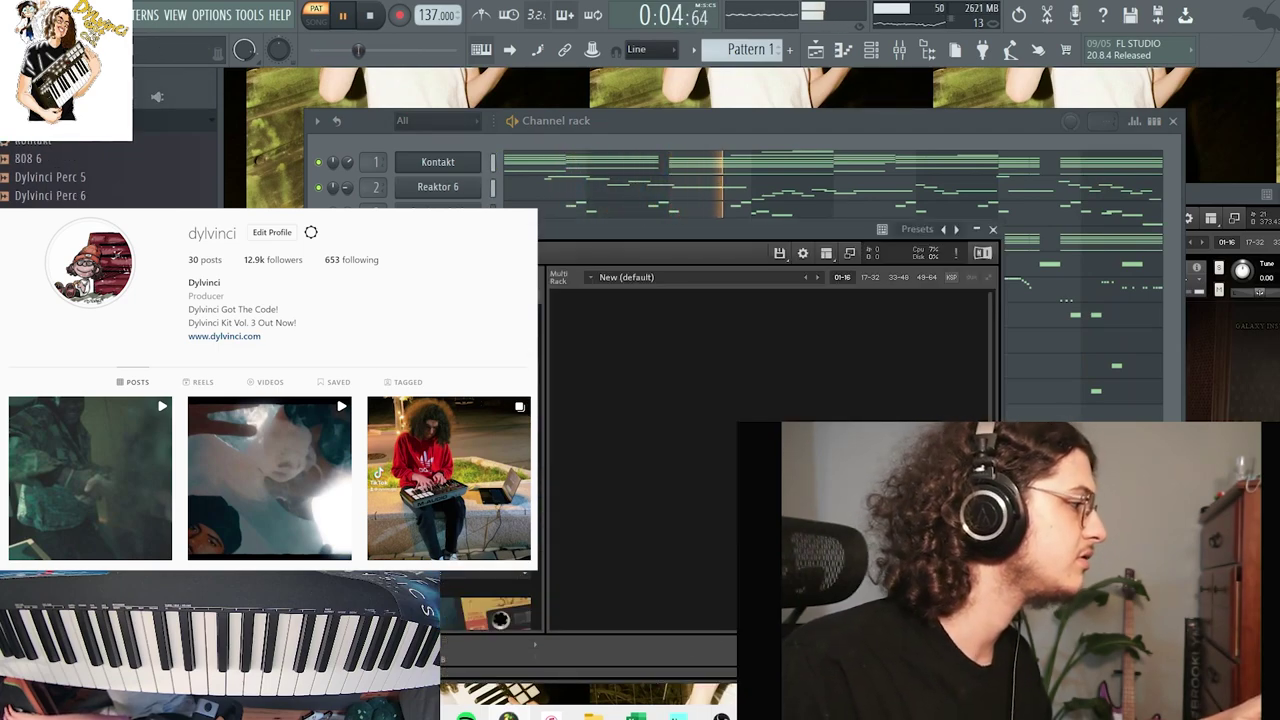
drag(718, 408, 694, 414)
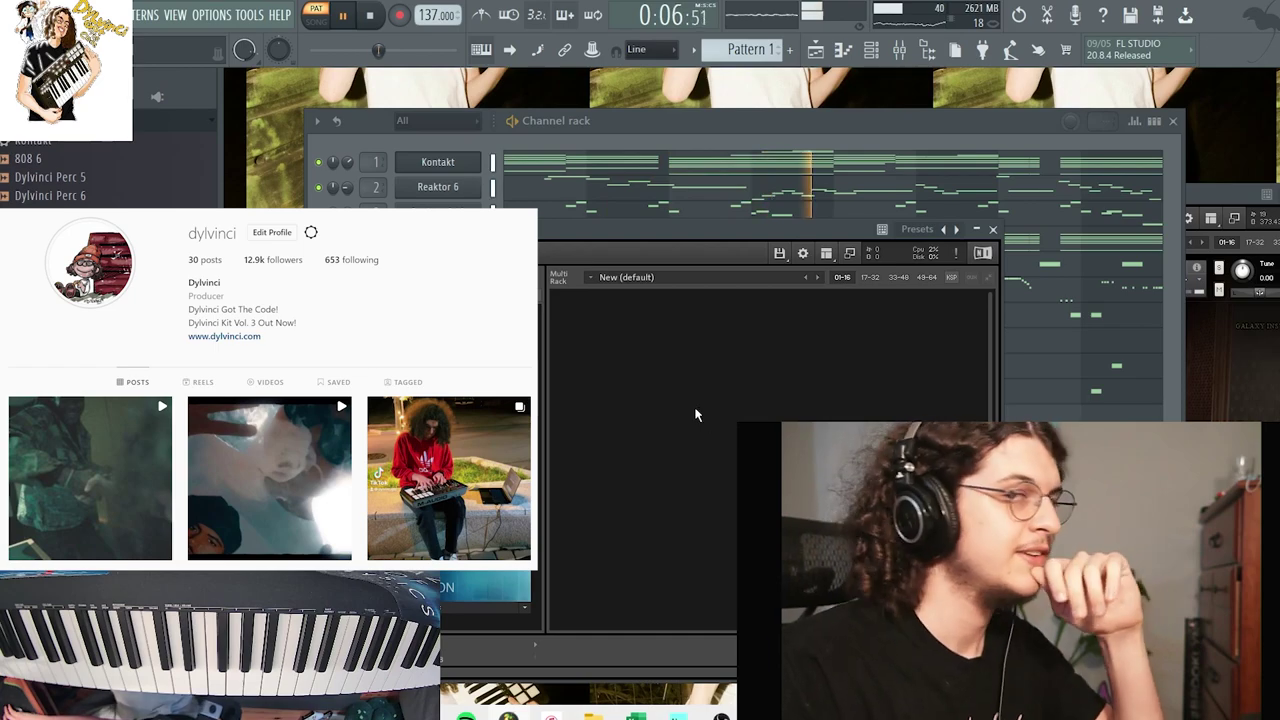
key(space)
Audition the Perceptions acoustic snapshot in Hybrid Keys.
click(593, 321)
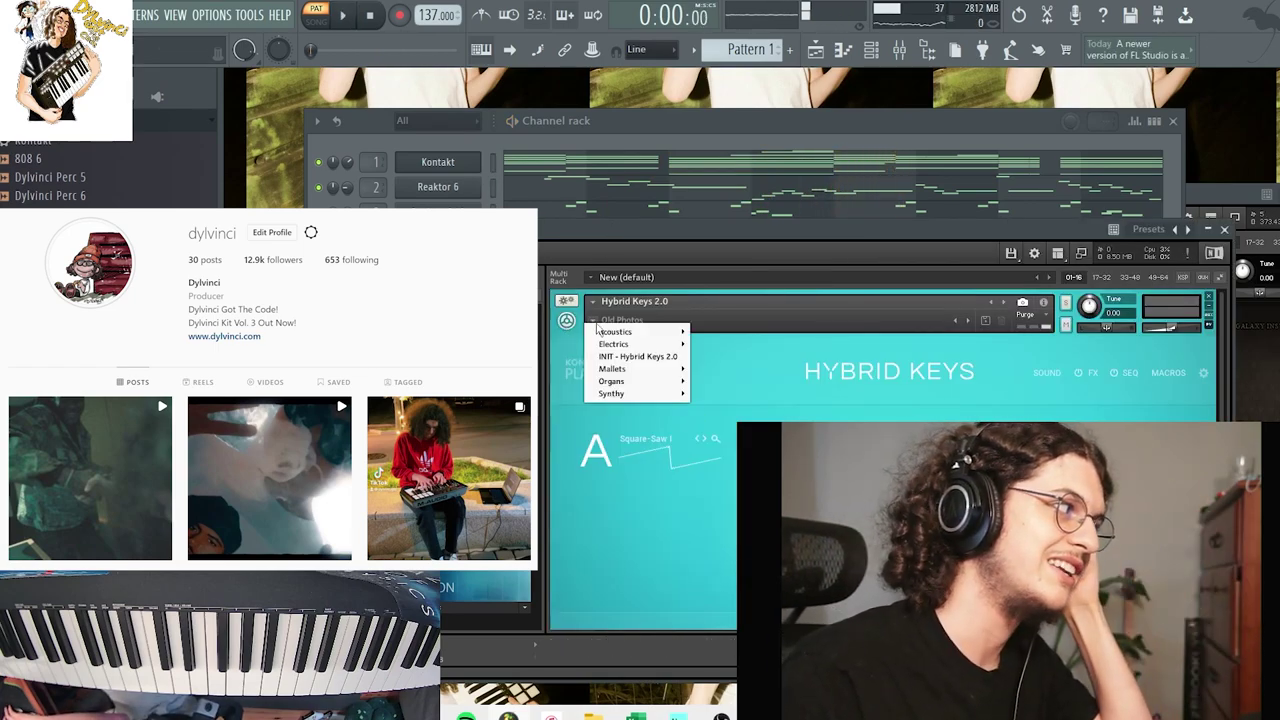
mouse_move(605, 332)
click(707, 514)
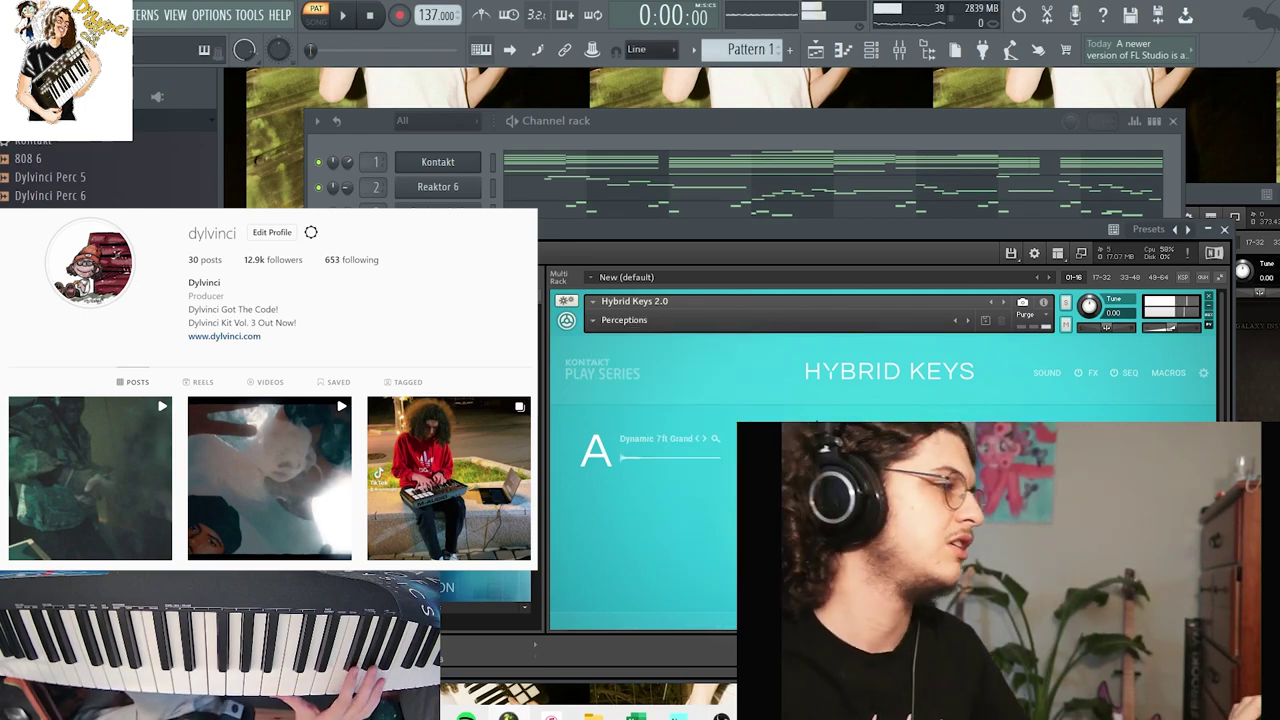
Load the Horizontal acoustic snapshot in Hybrid Keys.
click(593, 321)
mouse_move(605, 334)
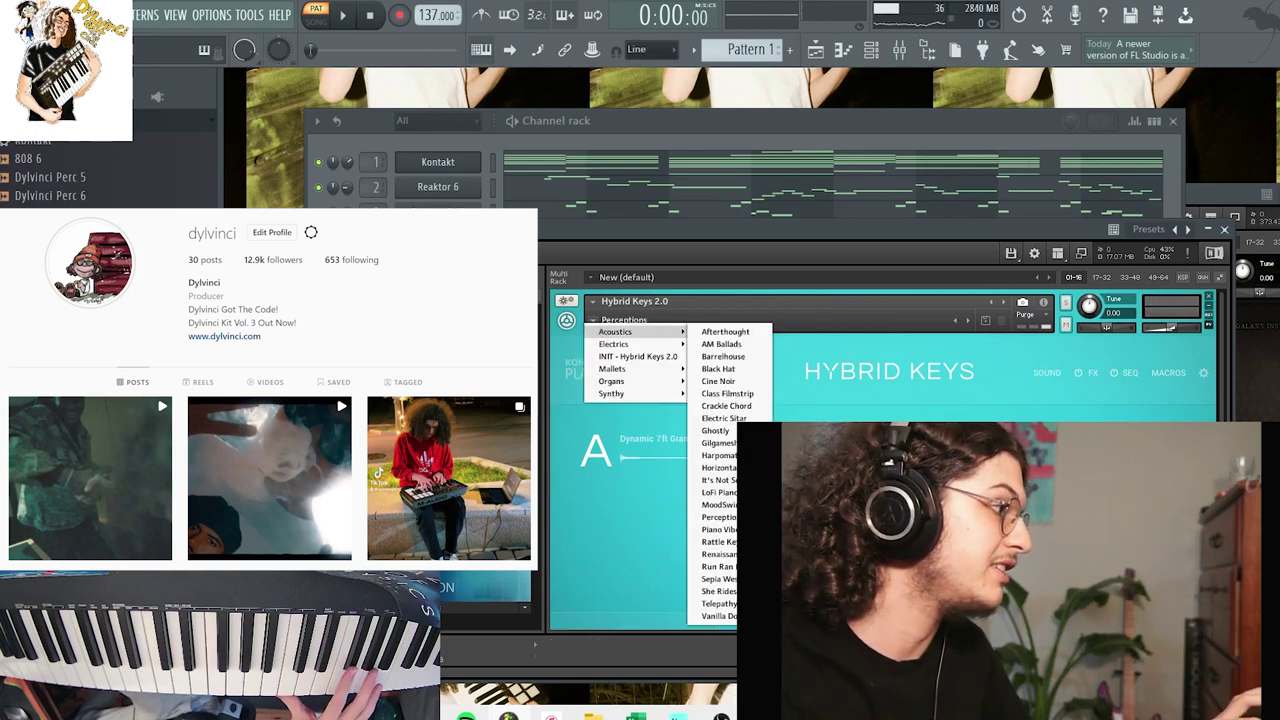
click(718, 467)
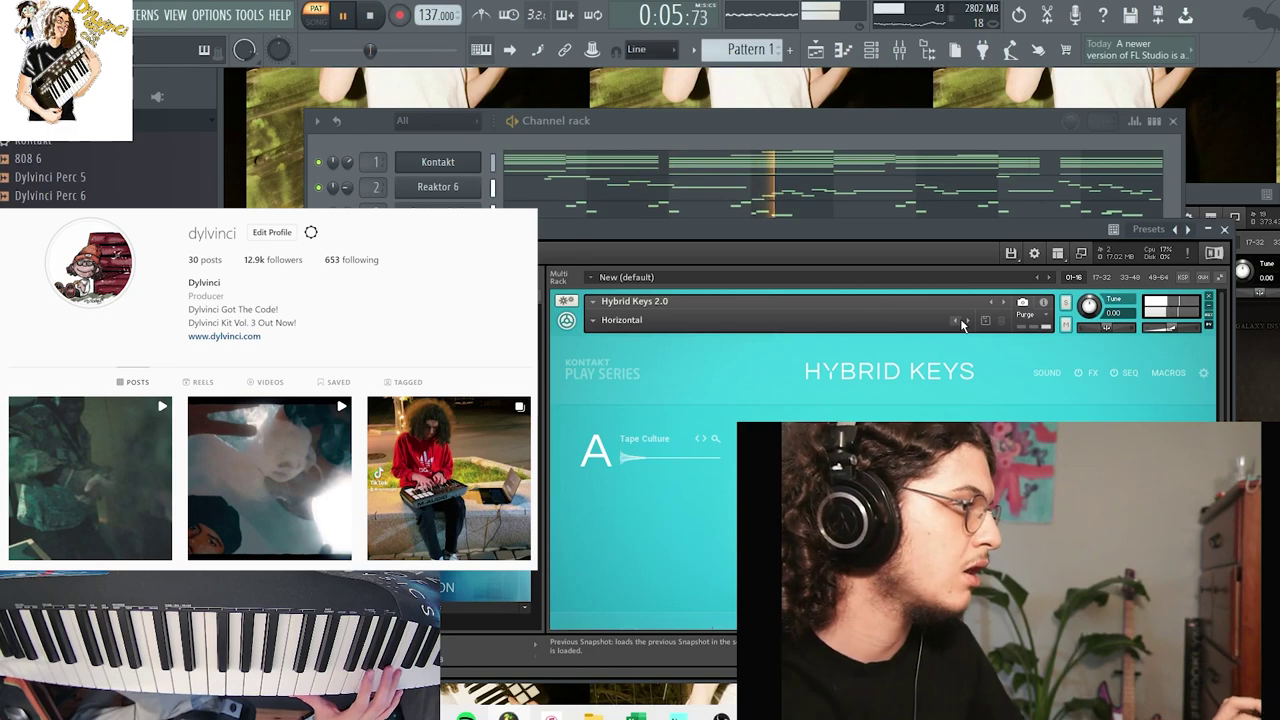
Audition another Hybrid Keys snapshot and load the Aged Marimba mallet snapshot.
click(966, 322)
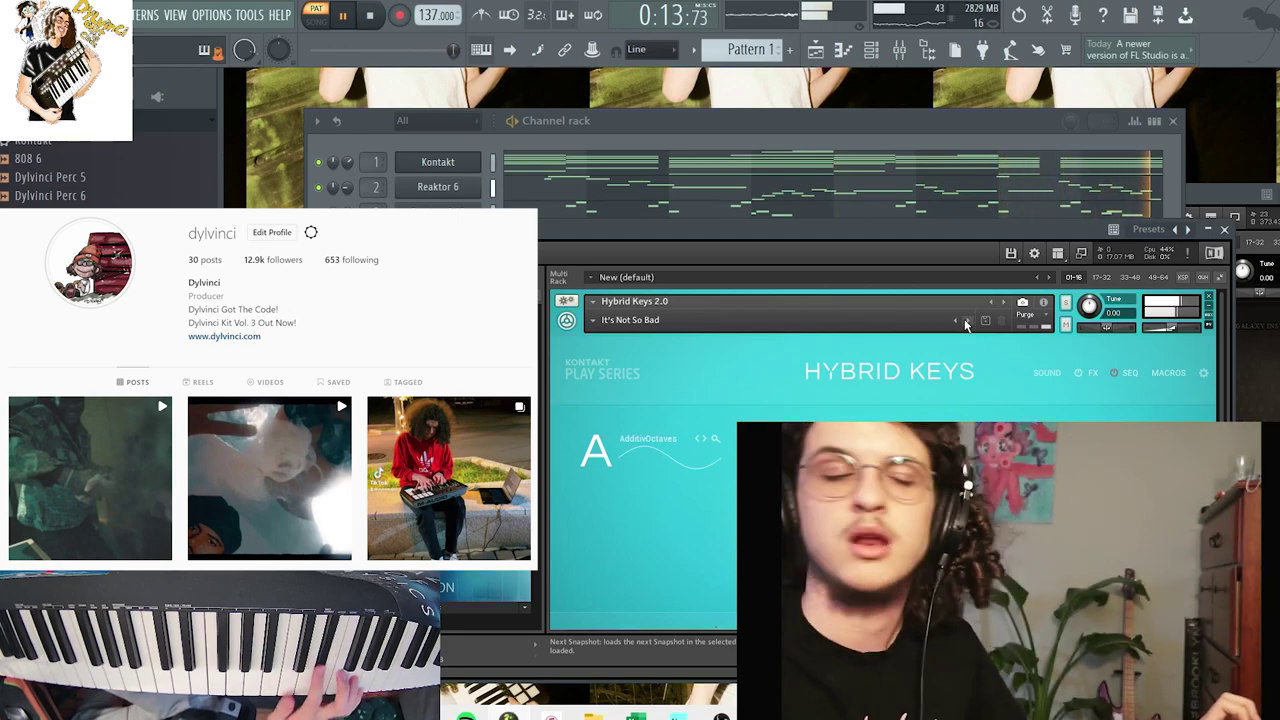
click(593, 322)
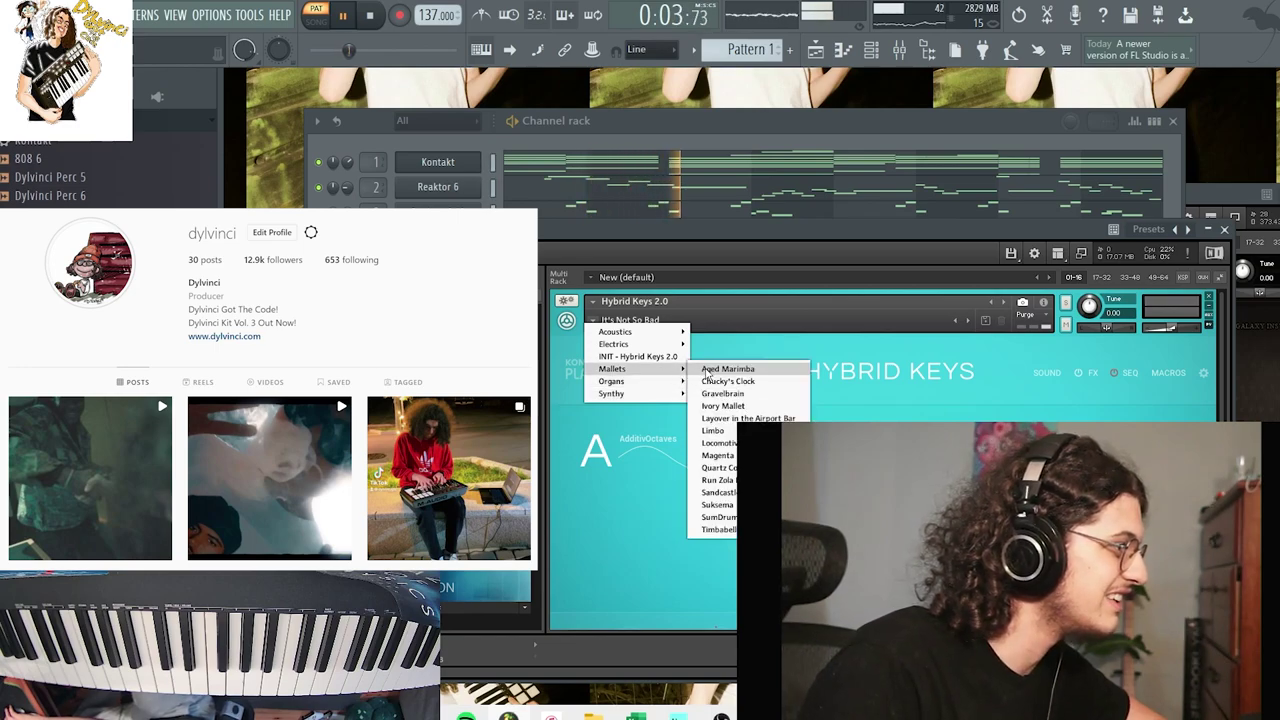
click(705, 369)
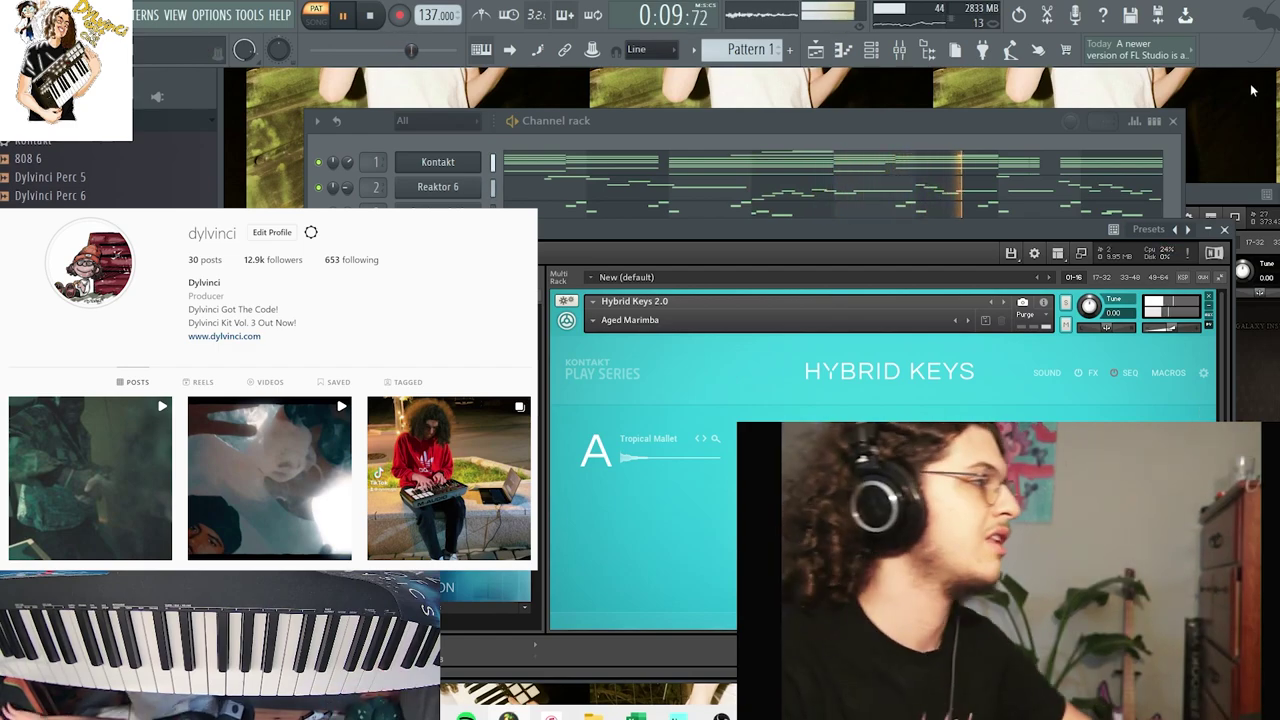
Stop playback, arm recording and record a marimba melody into Pattern 1 with Hybrid Keys.
key(space)
click(400, 17)
click(646, 449)
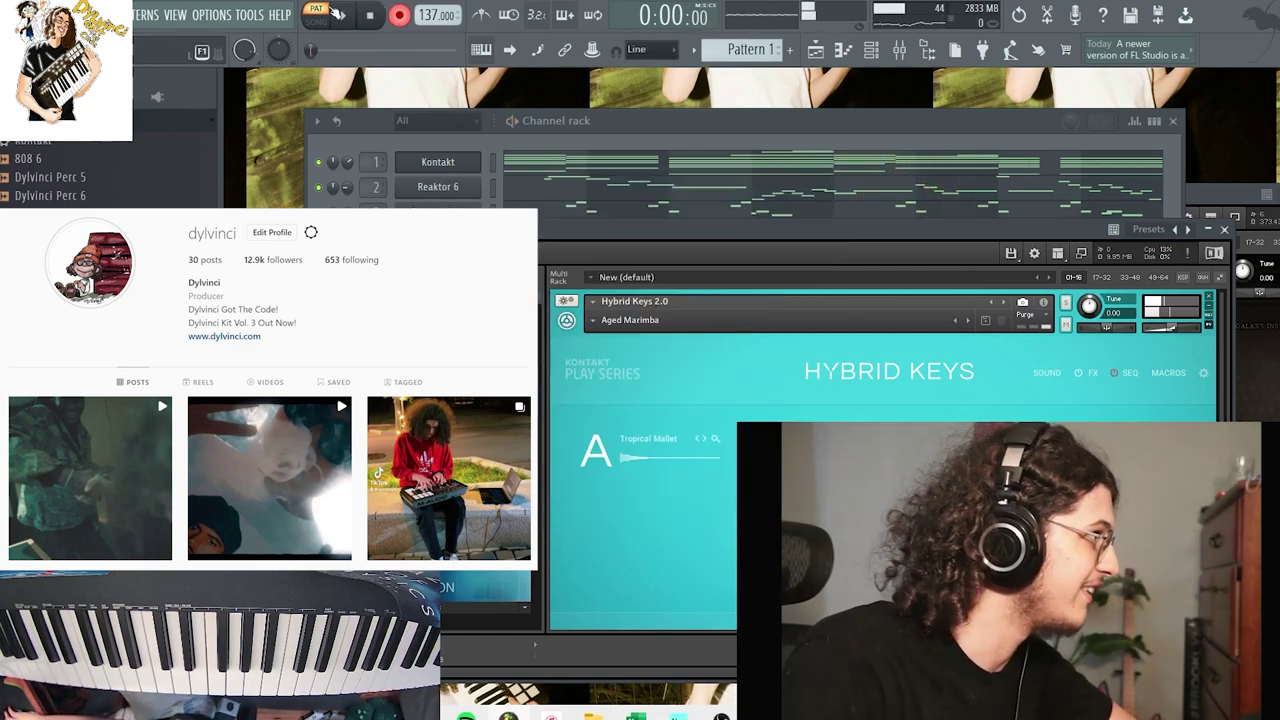
key(space)
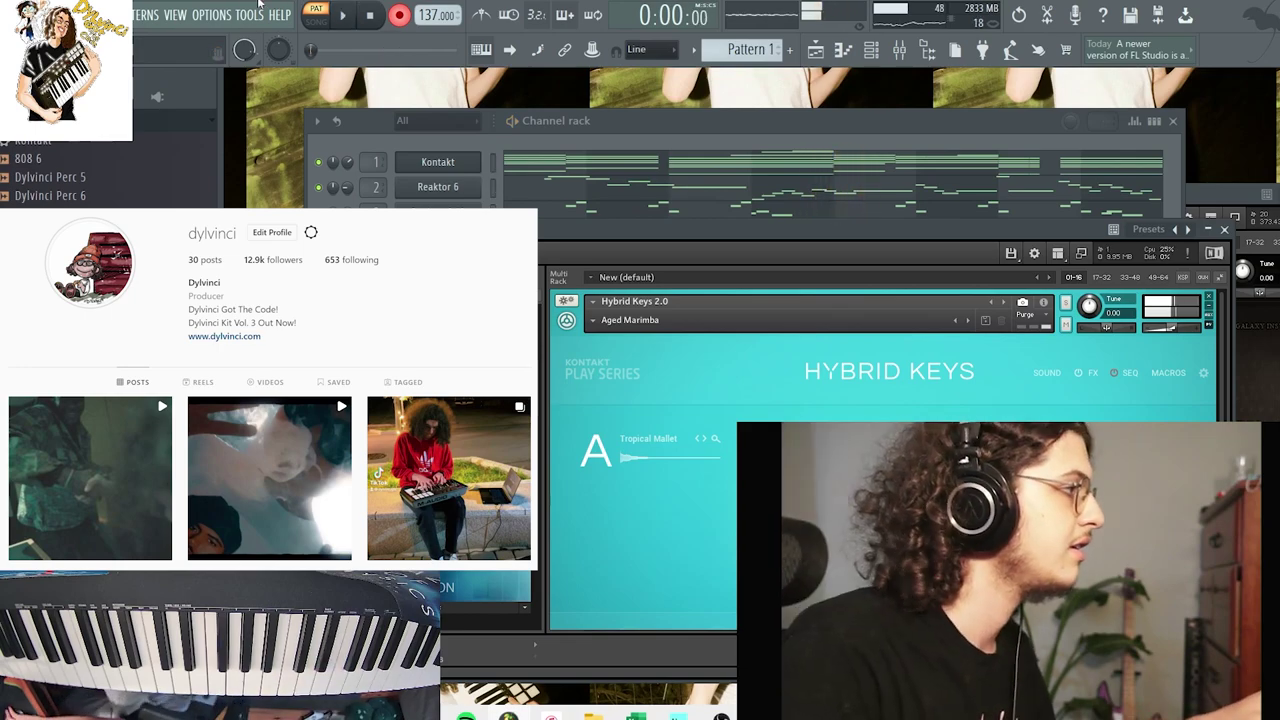
Quantize the recorded marimba notes in the Kontakt #2 piano roll and play them with the beat.
click(612, 138)
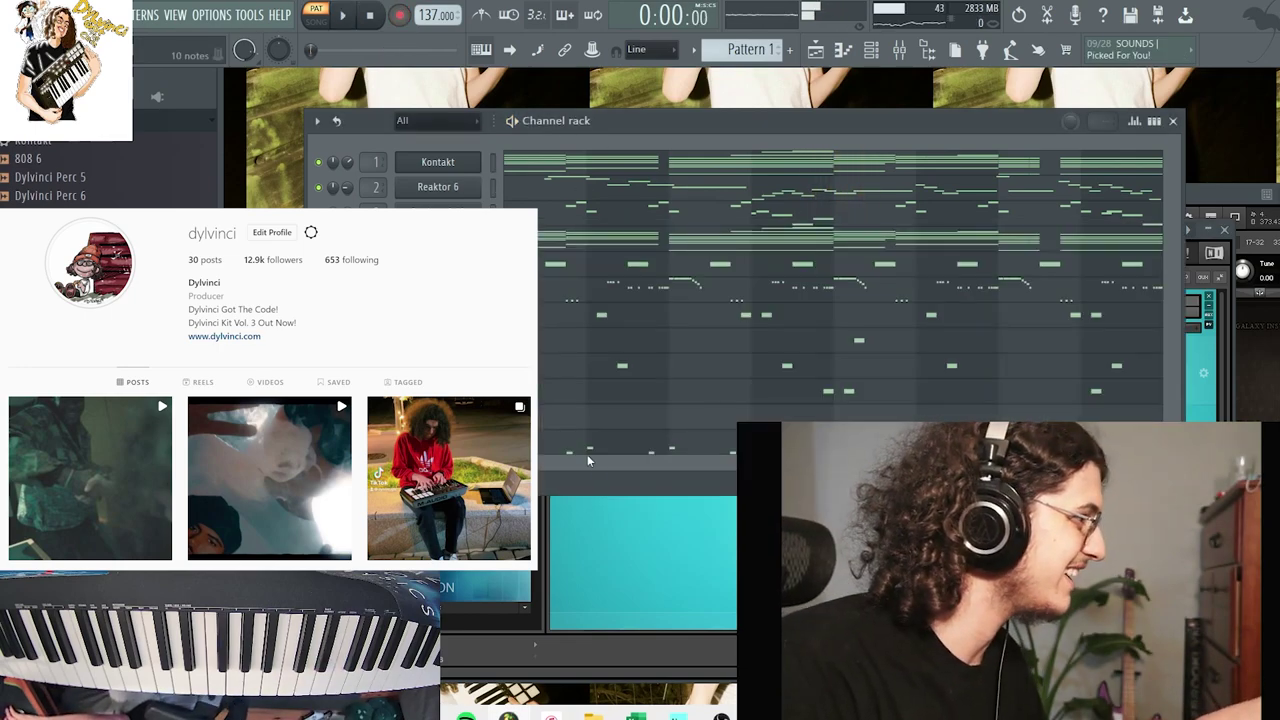
click(587, 456)
click(612, 77)
click(620, 276)
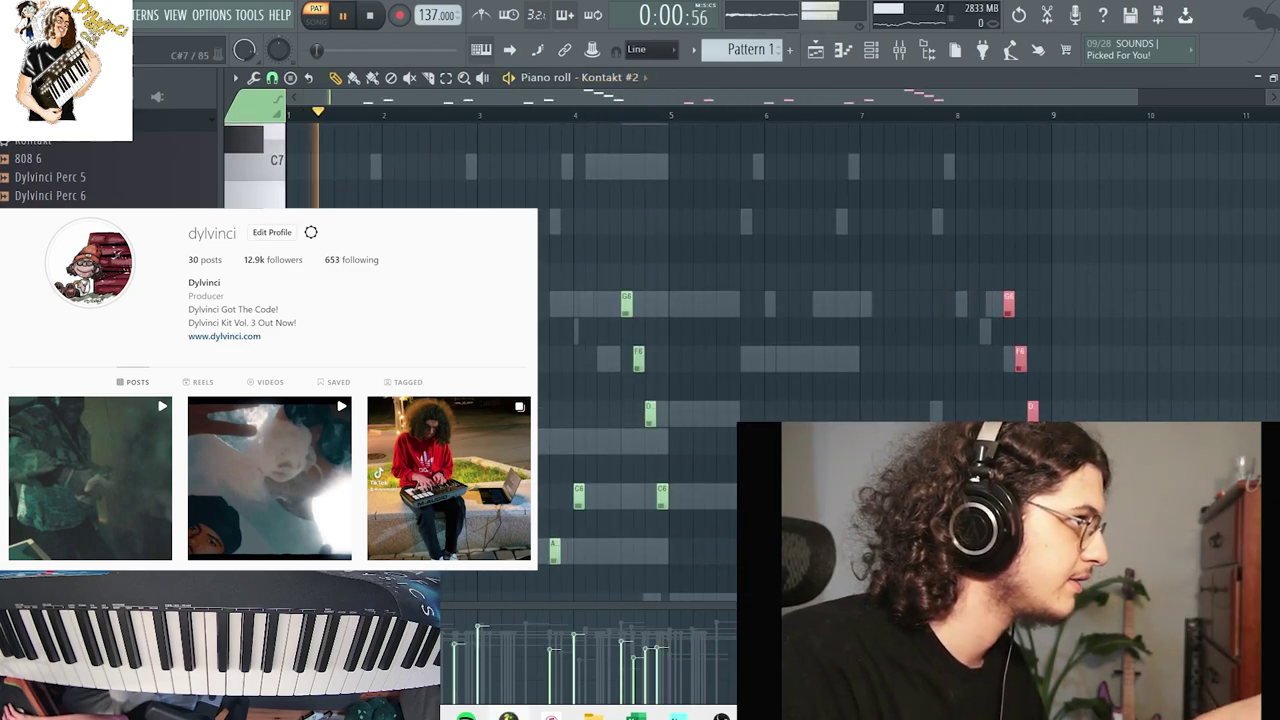
key(Escape)
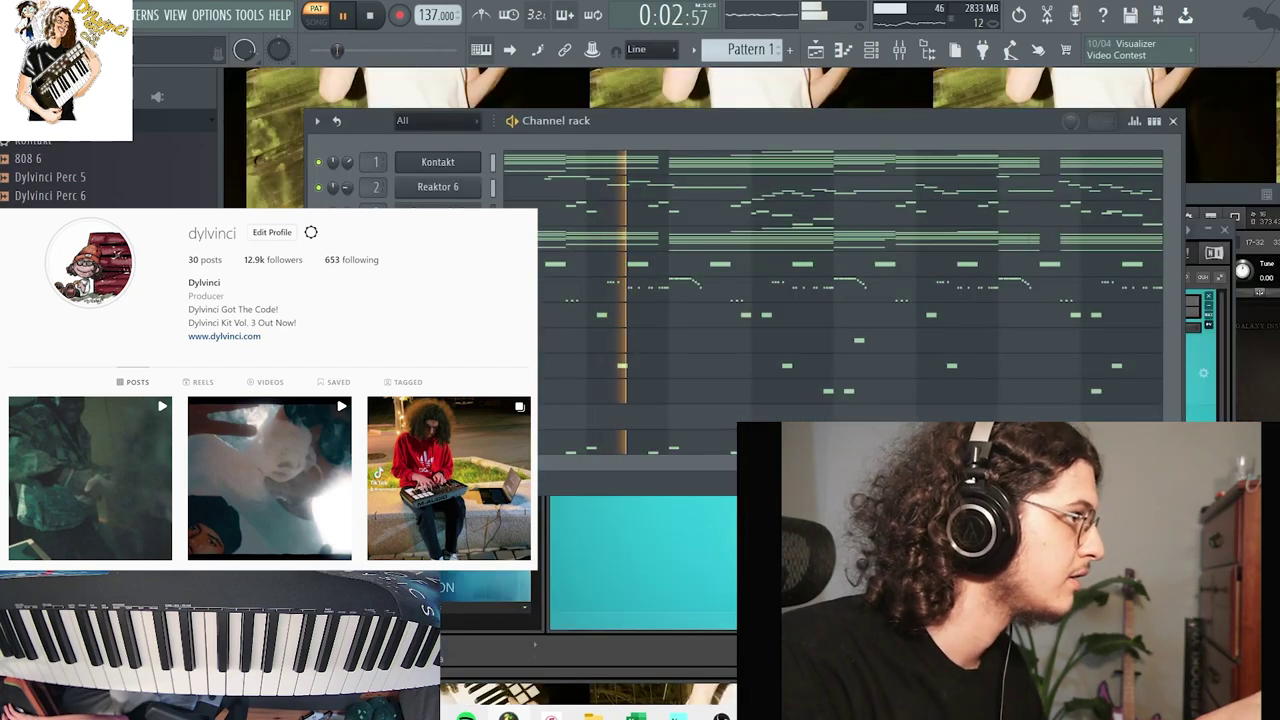
Add another Kontakt instance, load NOIRE Pure into it and choose its Snooze grand piano snapshot.
drag(50, 143, 430, 440)
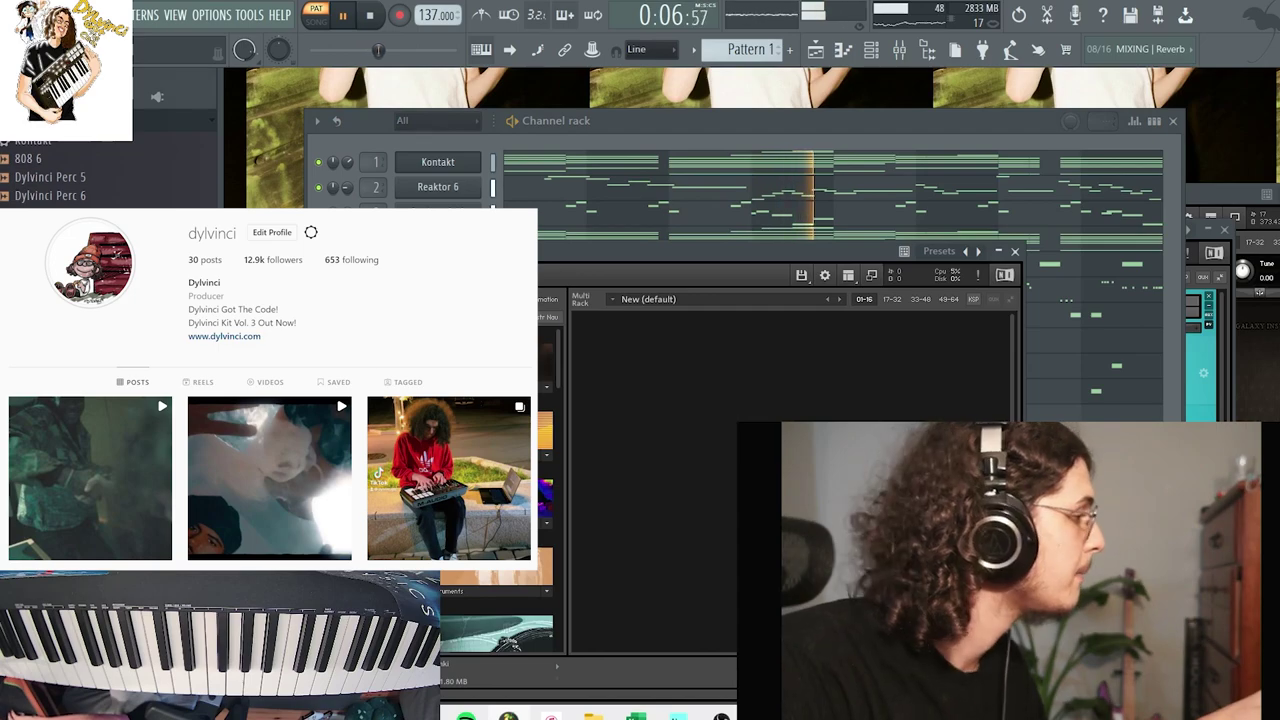
key(space)
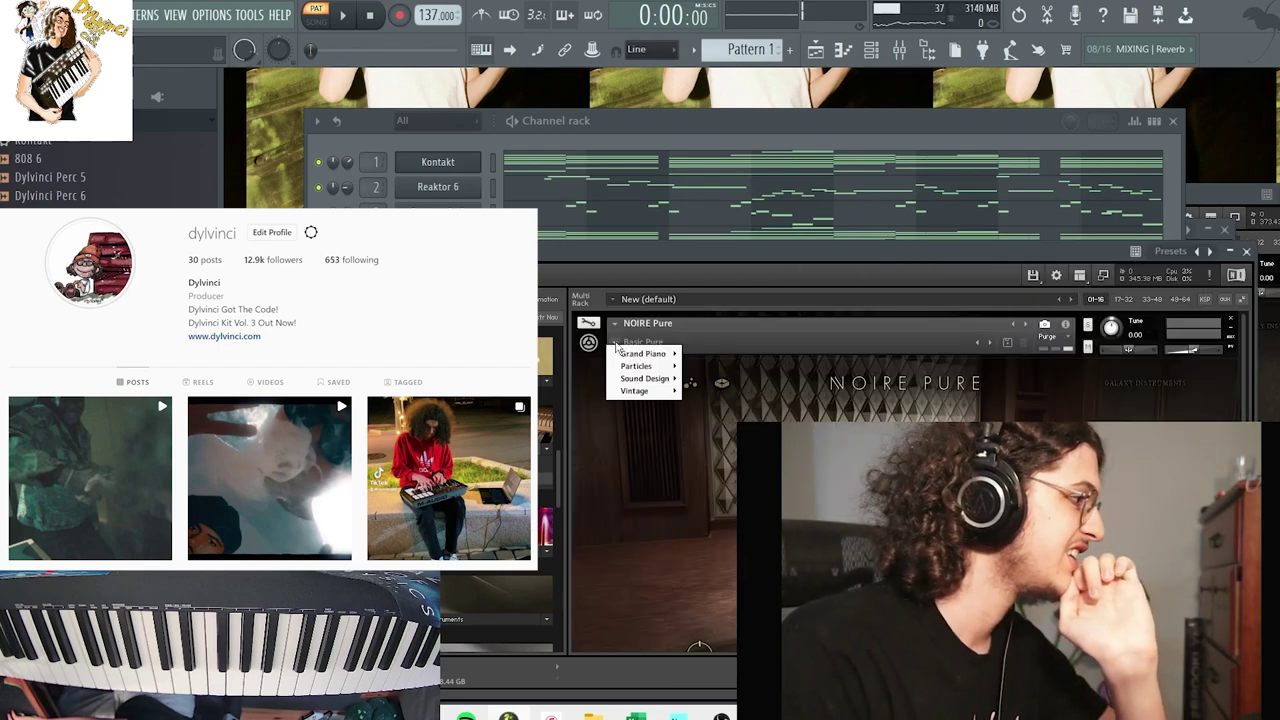
mouse_move(641, 354)
click(706, 565)
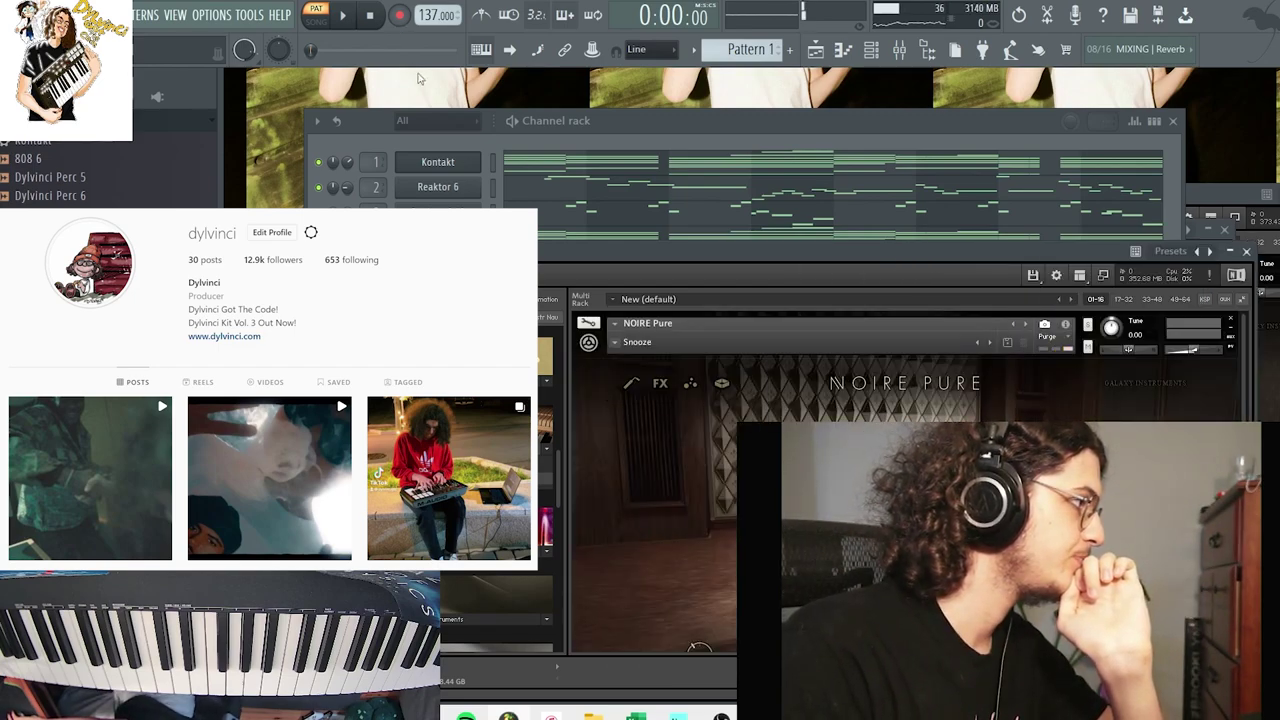
Record a piano melody with the NOIRE Pure channel into Pattern 1 over the playing beat.
click(572, 175)
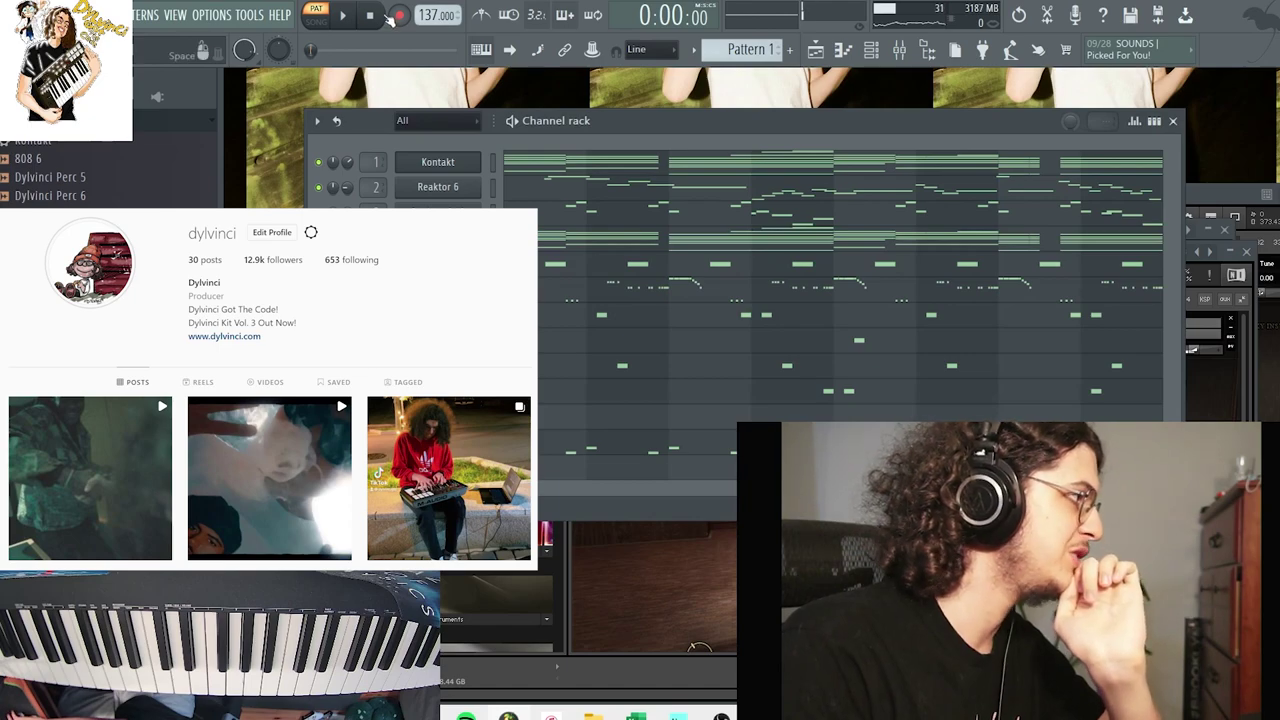
click(608, 446)
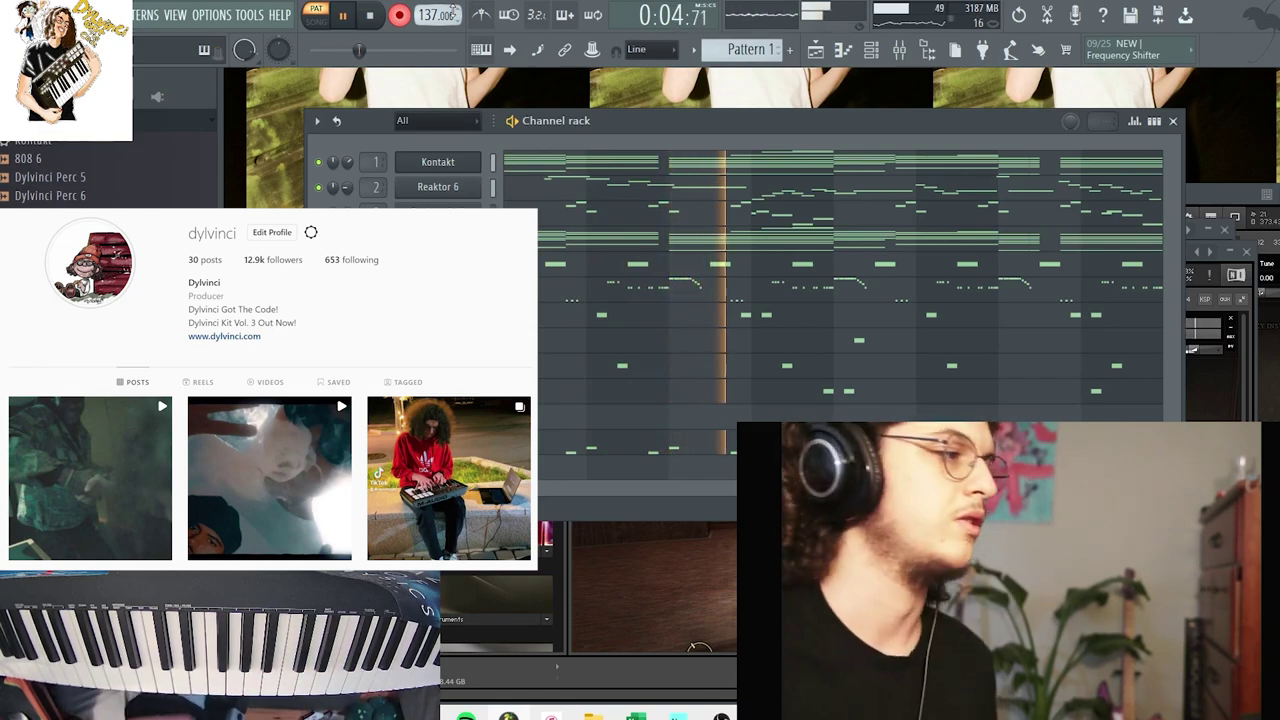
key(space)
click(637, 540)
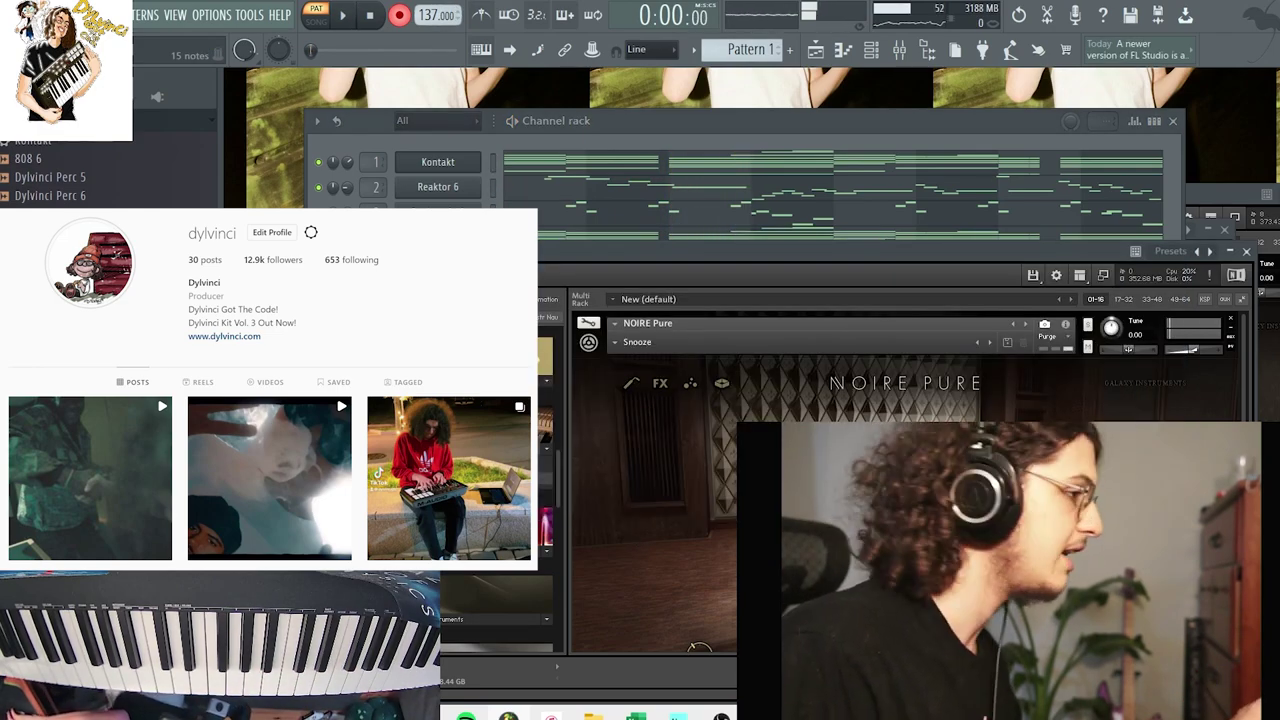
click(748, 115)
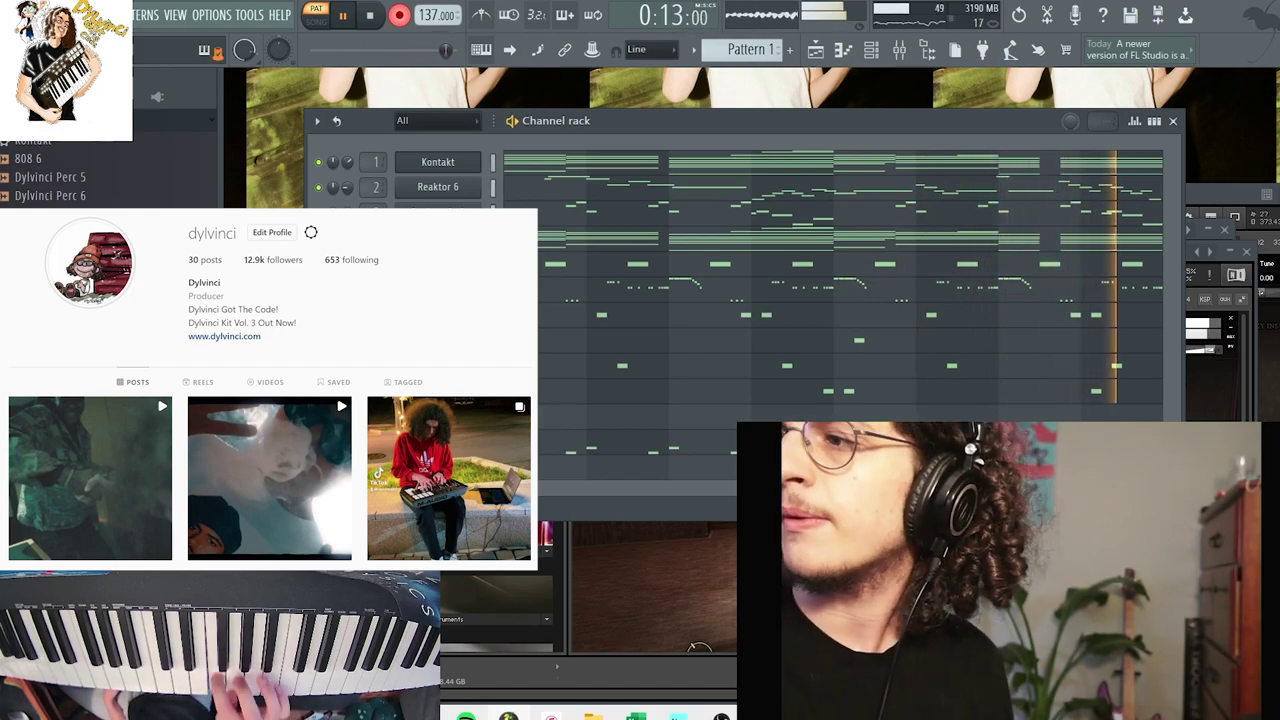
key(space)
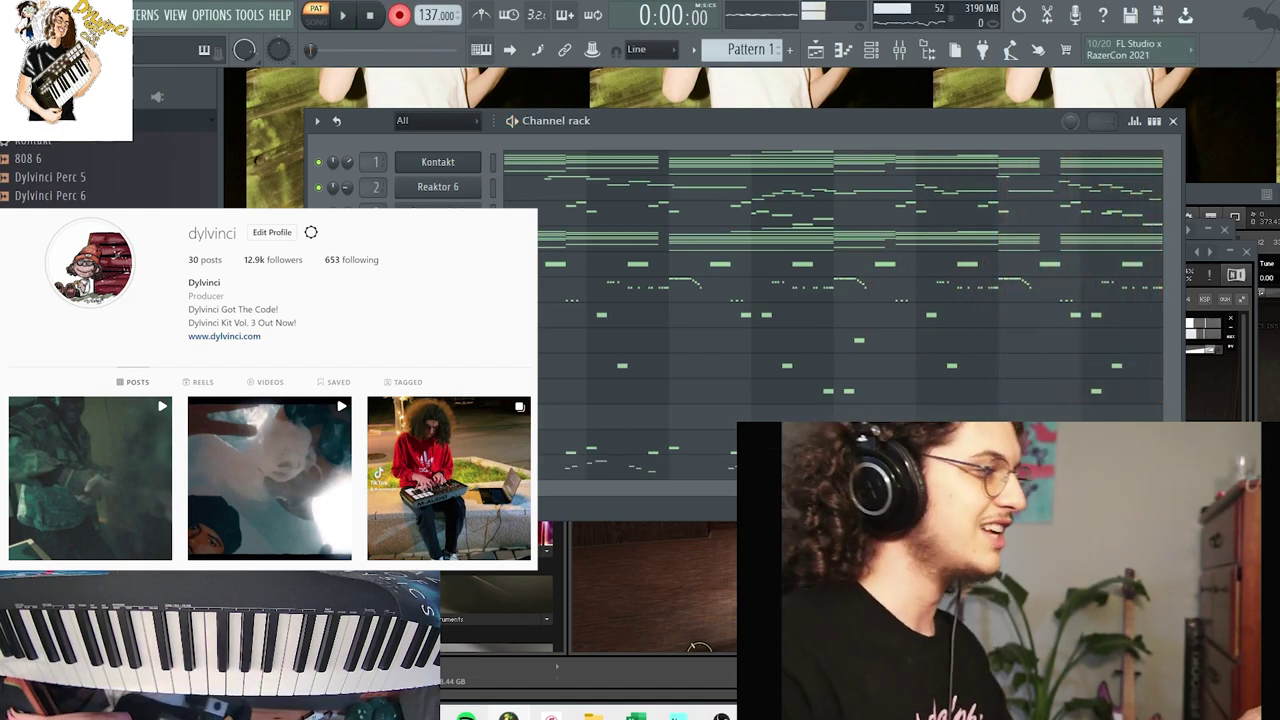
Quantize the recorded piano notes in the Kontakt #3 piano roll and play them back.
key(F7)
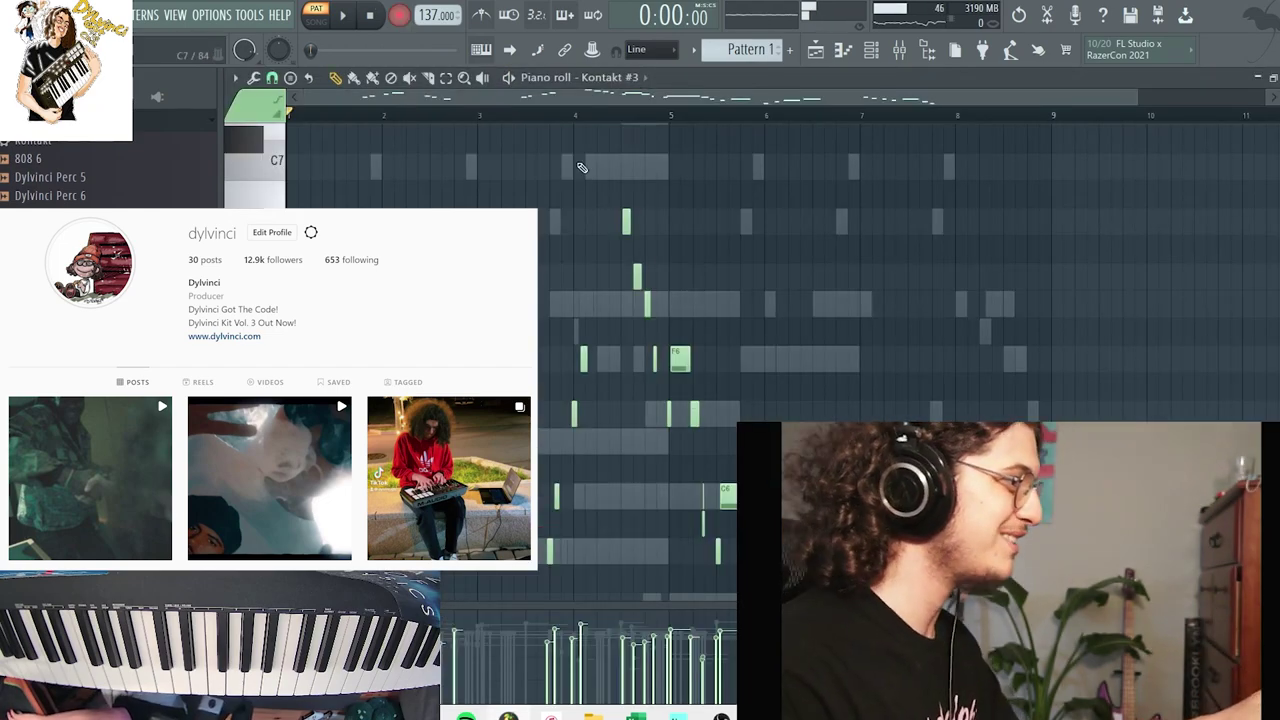
key(ctrl+q)
drag(1138, 98, 939, 188)
key(space)
scroll(783, 441, down, 3)
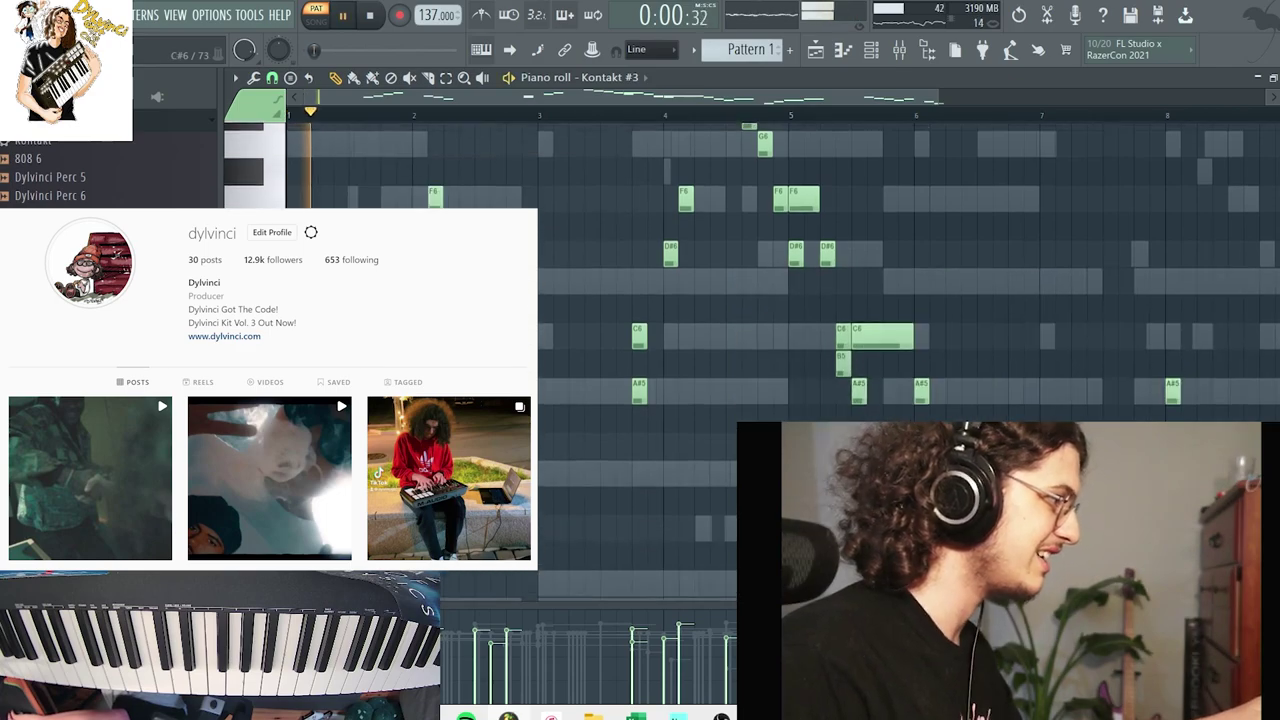
Change the piano roll snap, nudge the long F6 and C6 notes around bar 5 slightly later and delete the short C6 between them.
click(274, 78)
click(304, 219)
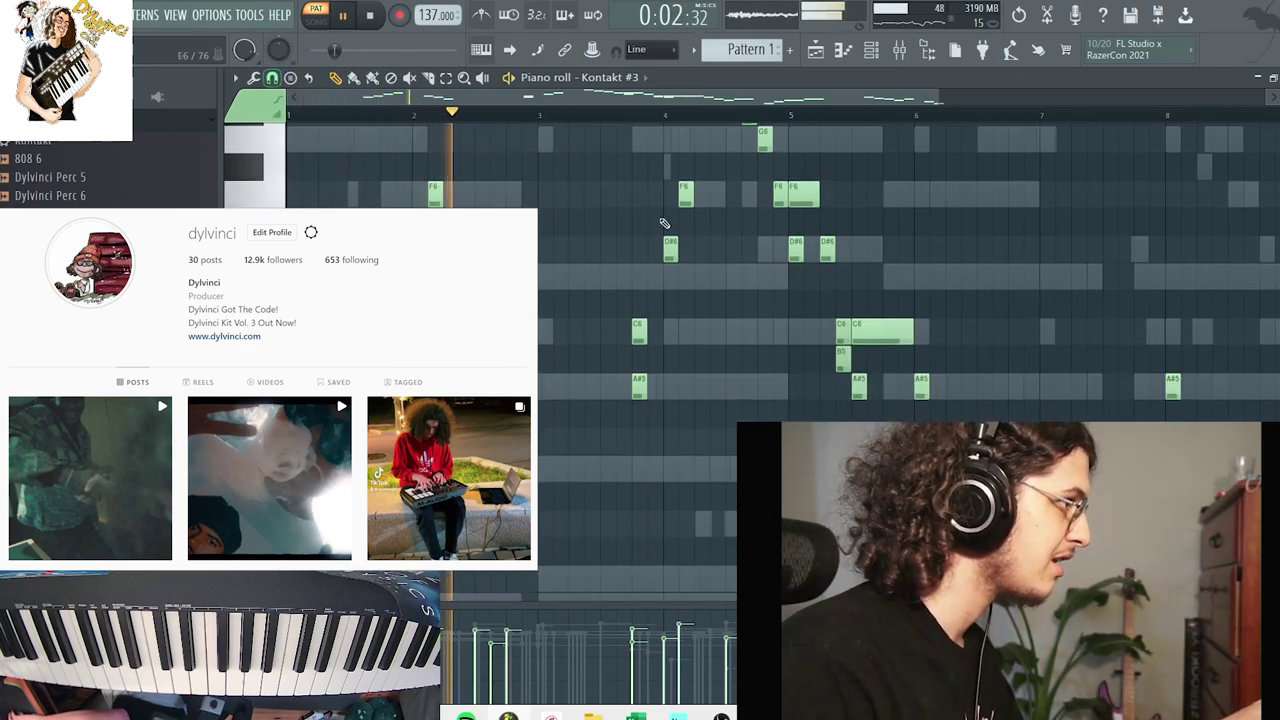
scroll(690, 245, up, 2)
drag(796, 272, 804, 272)
right_click(843, 412)
drag(873, 415, 881, 415)
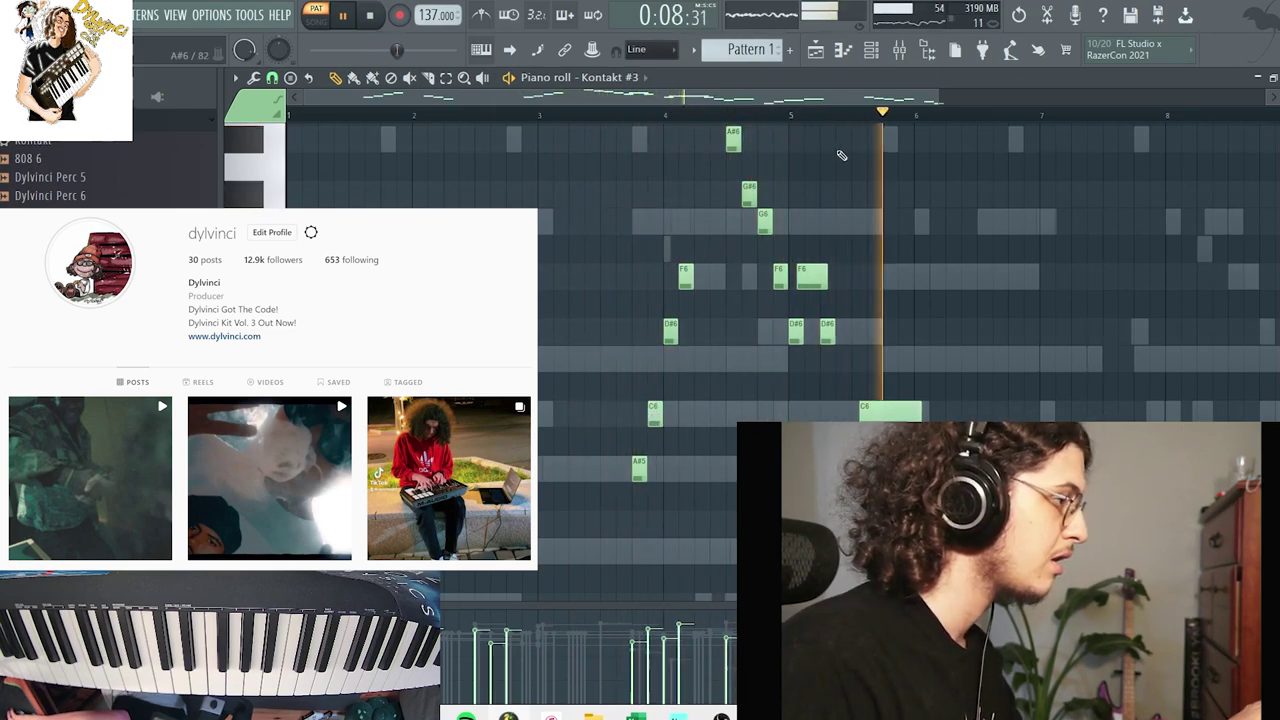
scroll(965, 141, right, 3)
scroll(962, 230, down, 5)
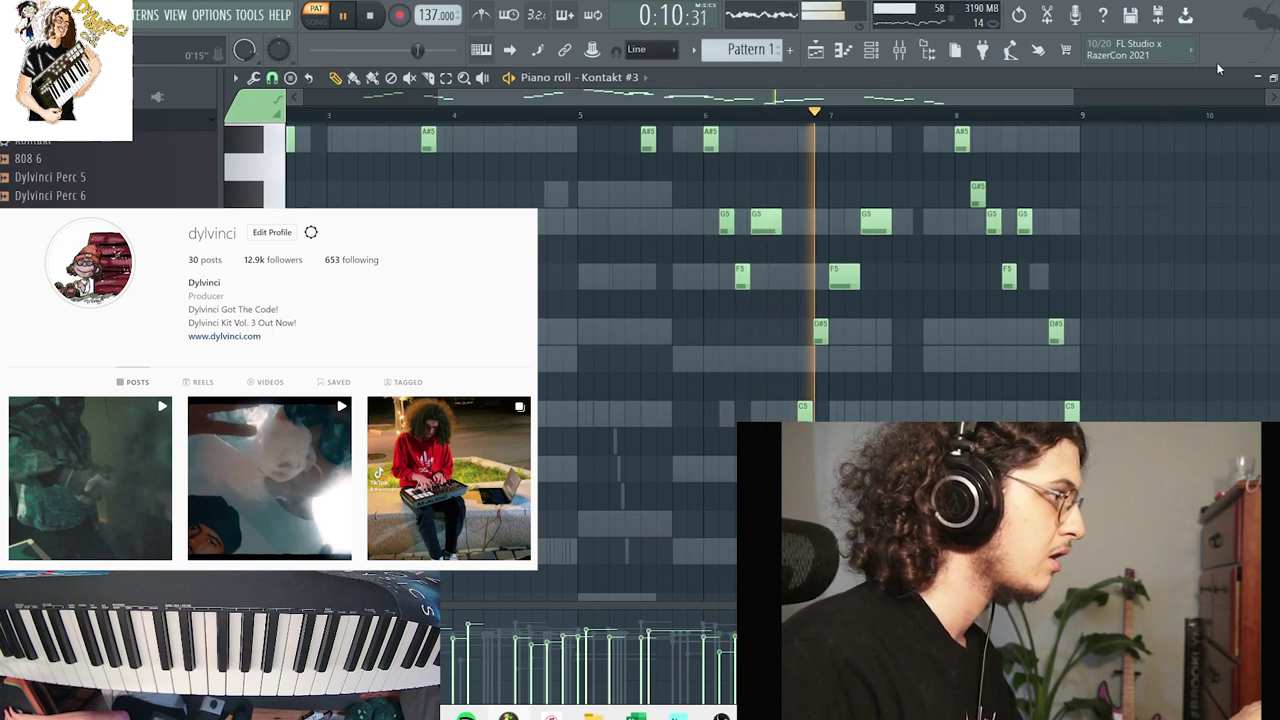
click(1273, 77)
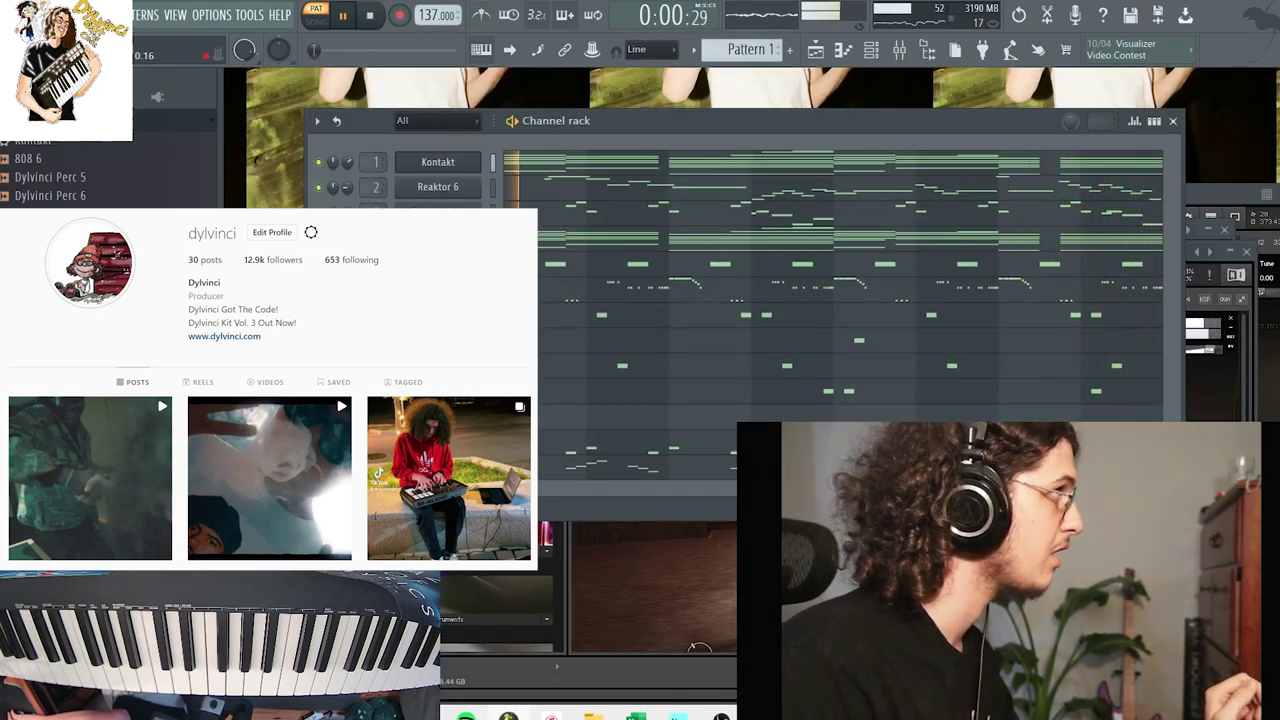
Stop playback and add the RBass Mono effect to the first slot of mixer Insert 9.
right_click(478, 405)
click(492, 392)
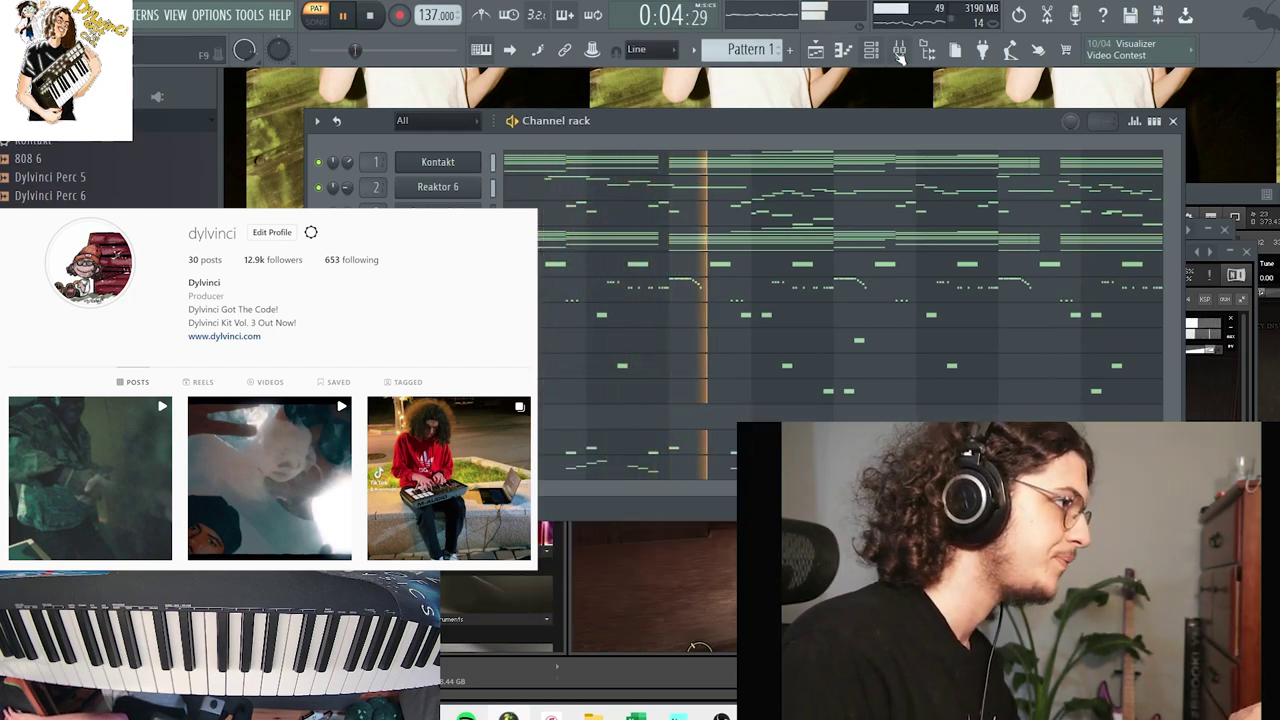
key(space)
key(F9)
click(972, 332)
mouse_move(986, 346)
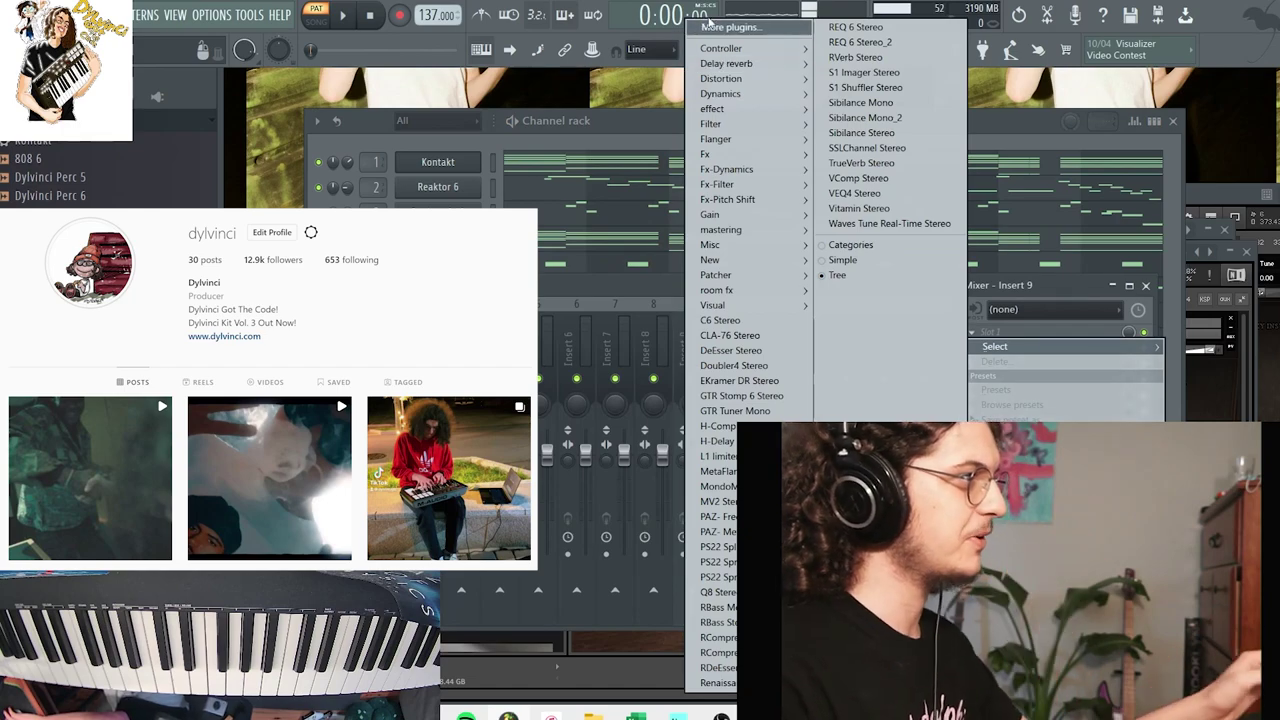
click(708, 26)
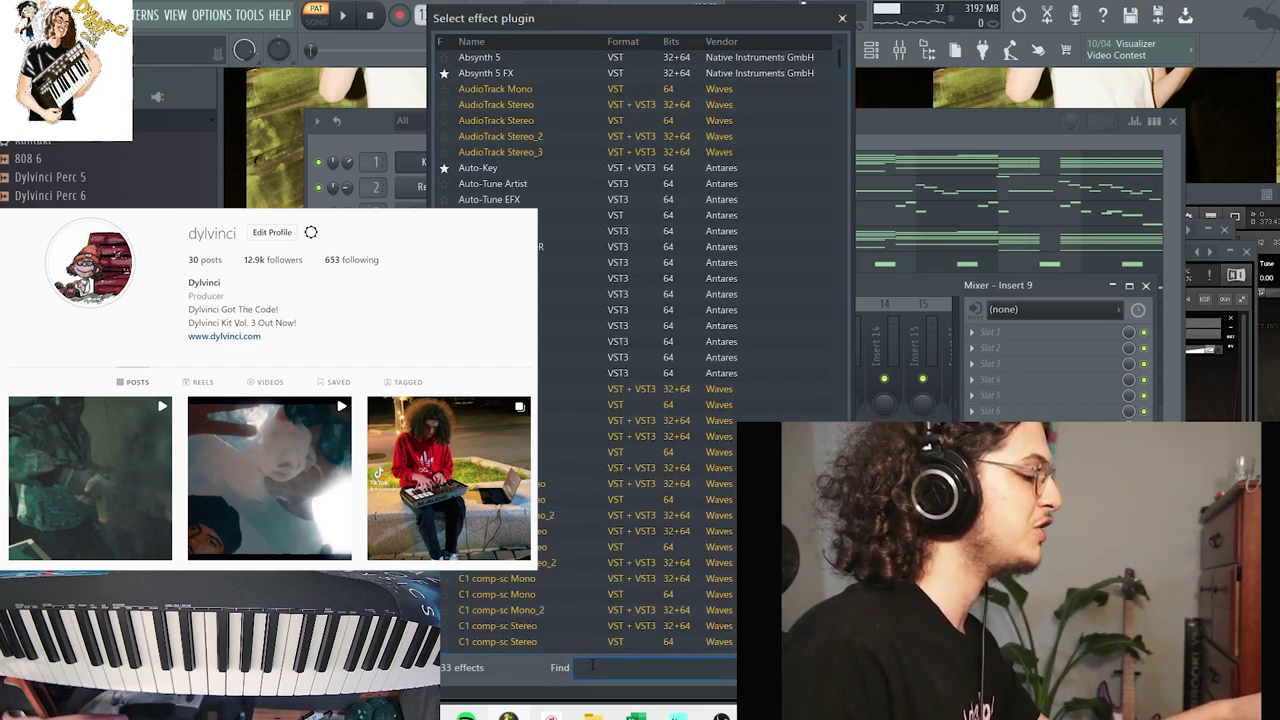
text(bas)
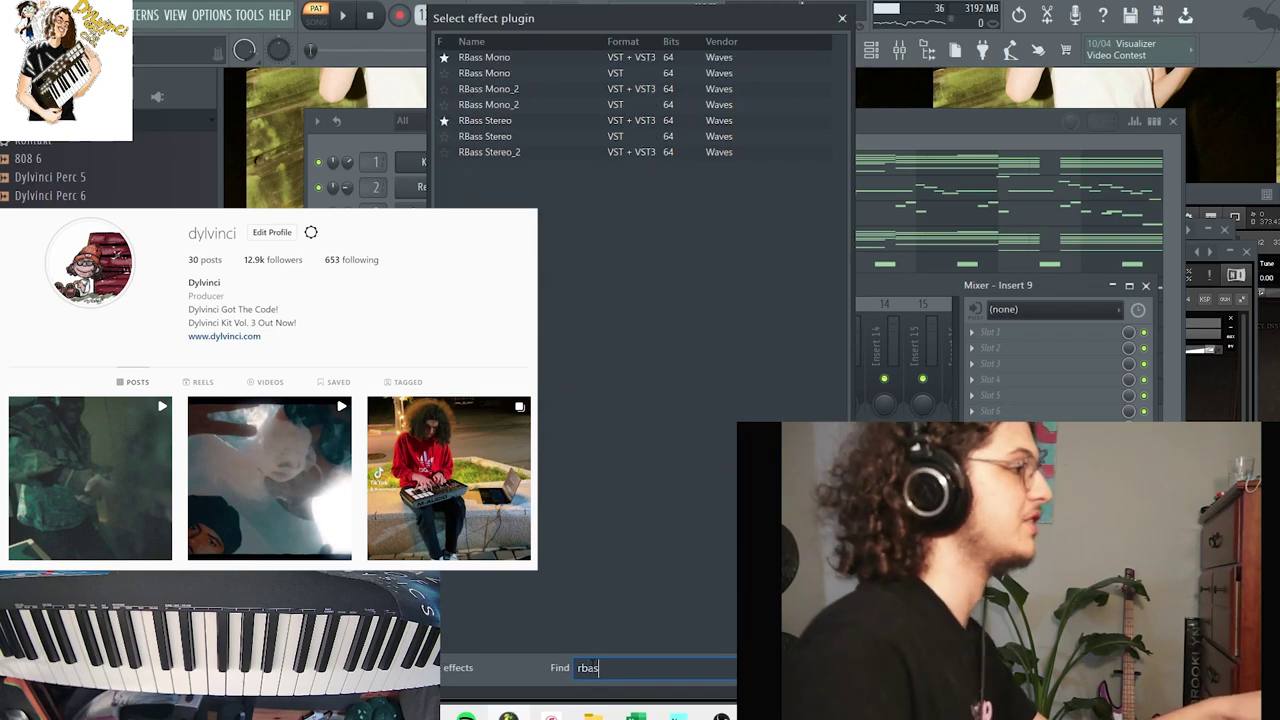
double_click(506, 60)
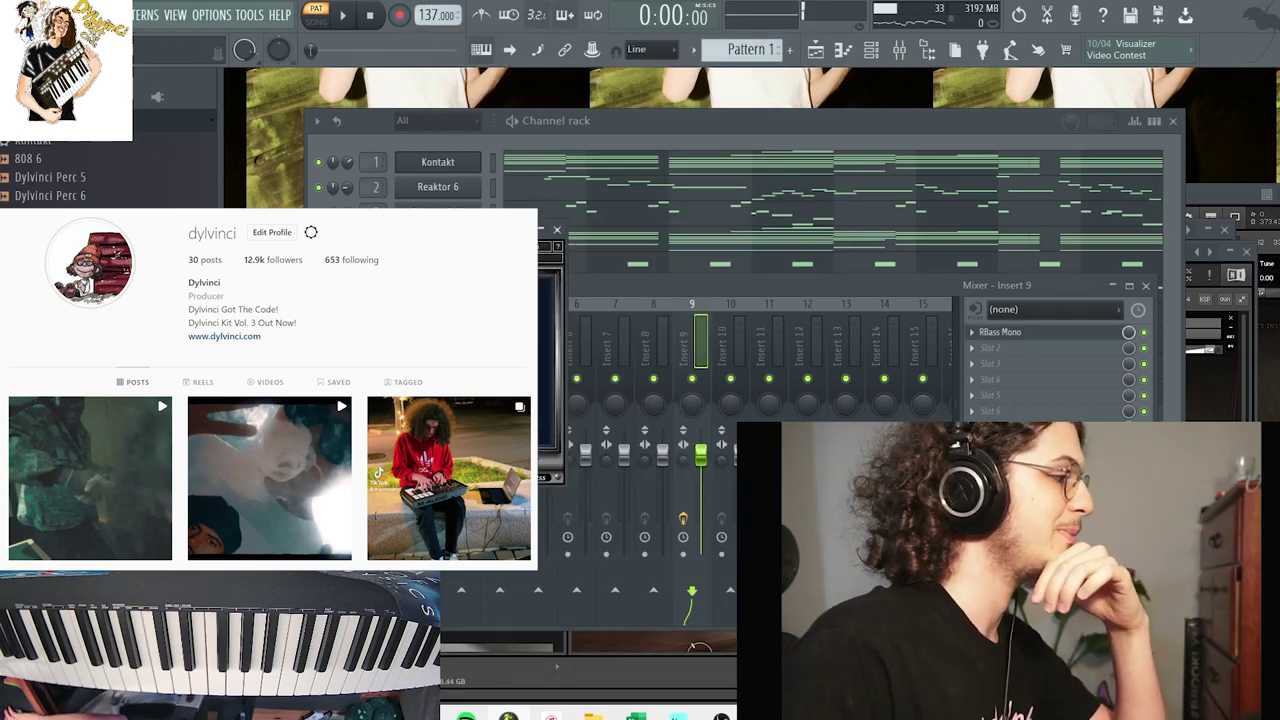
click(558, 232)
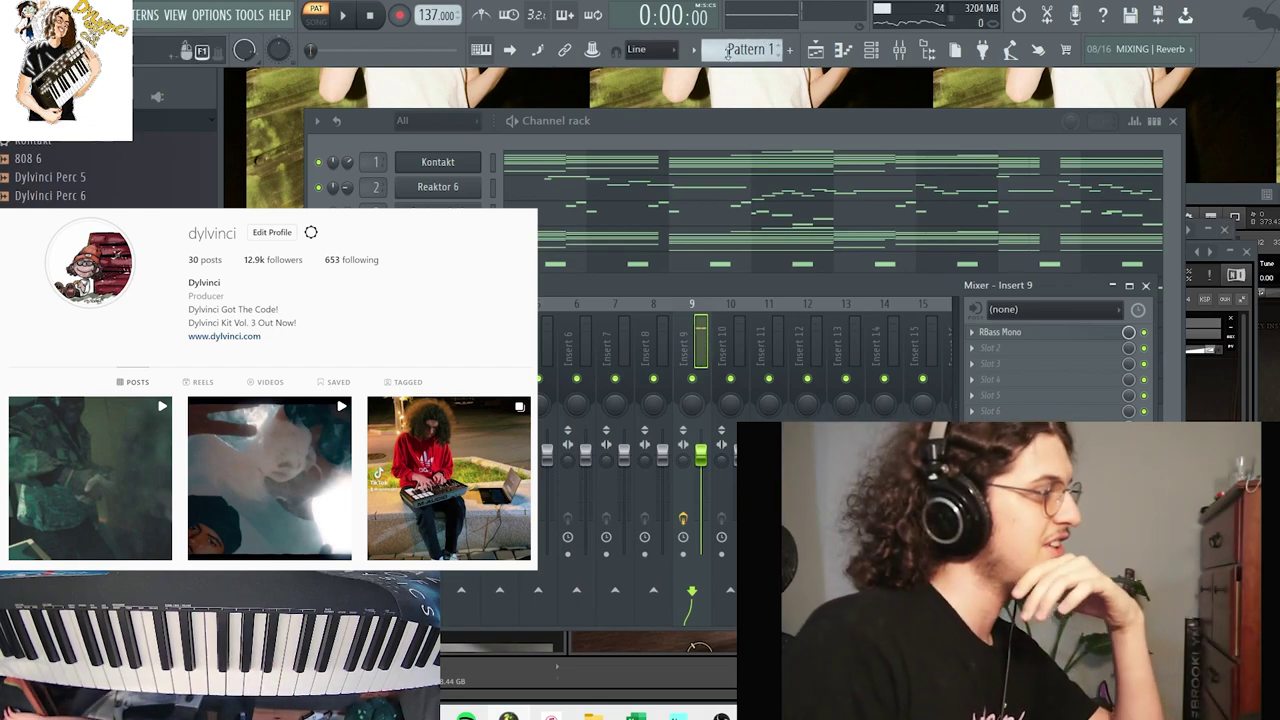
Arm recording and record a bass line with the 808 6 channel into Pattern 1.
click(741, 128)
right_click(440, 416)
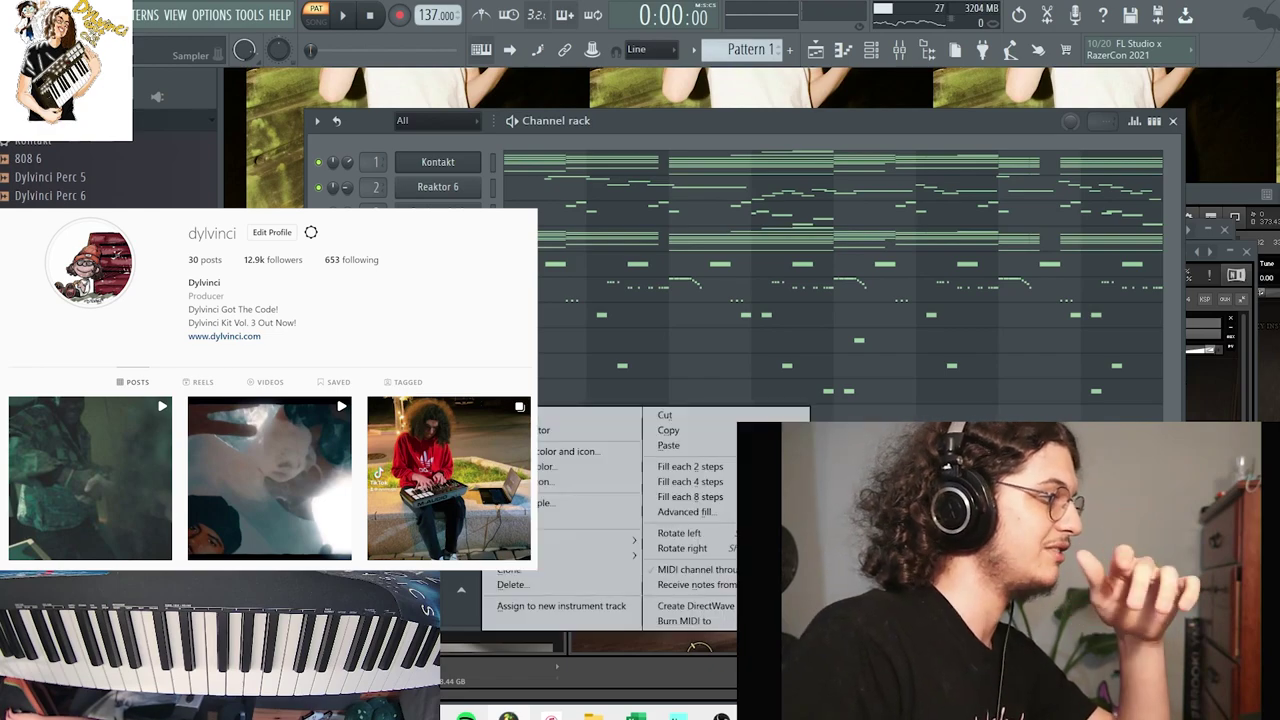
click(396, 17)
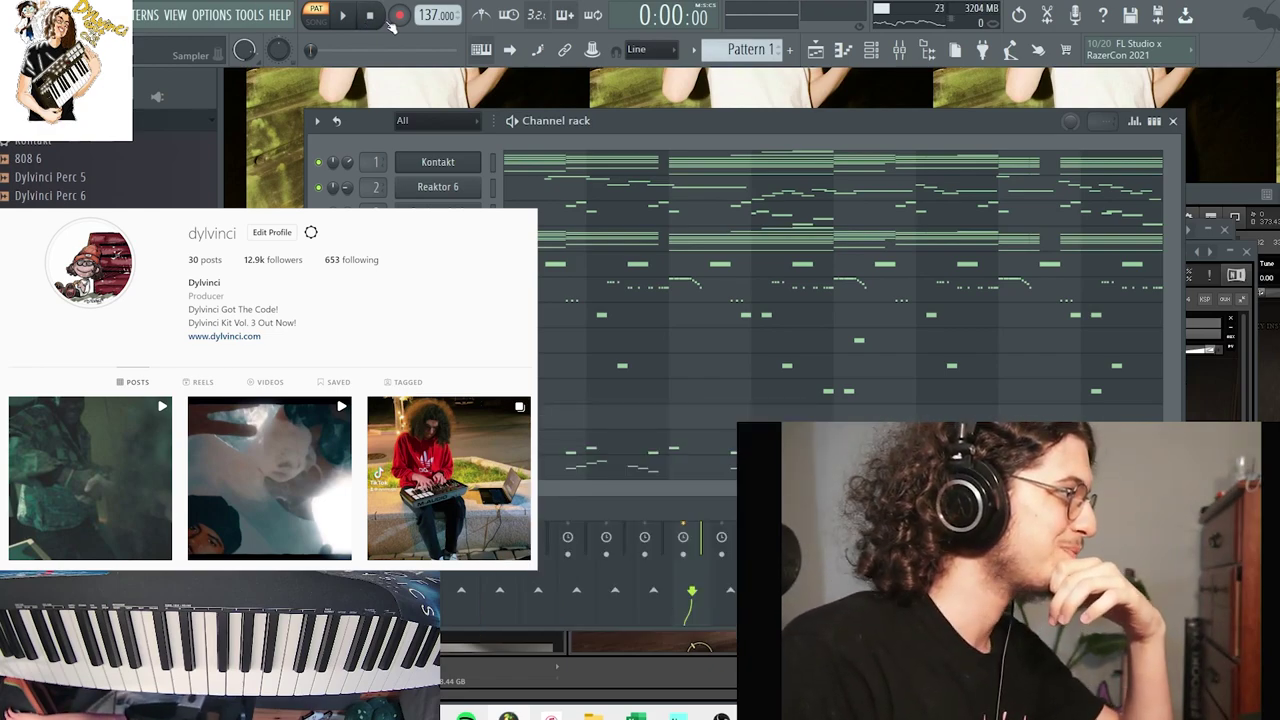
click(398, 17)
click(636, 445)
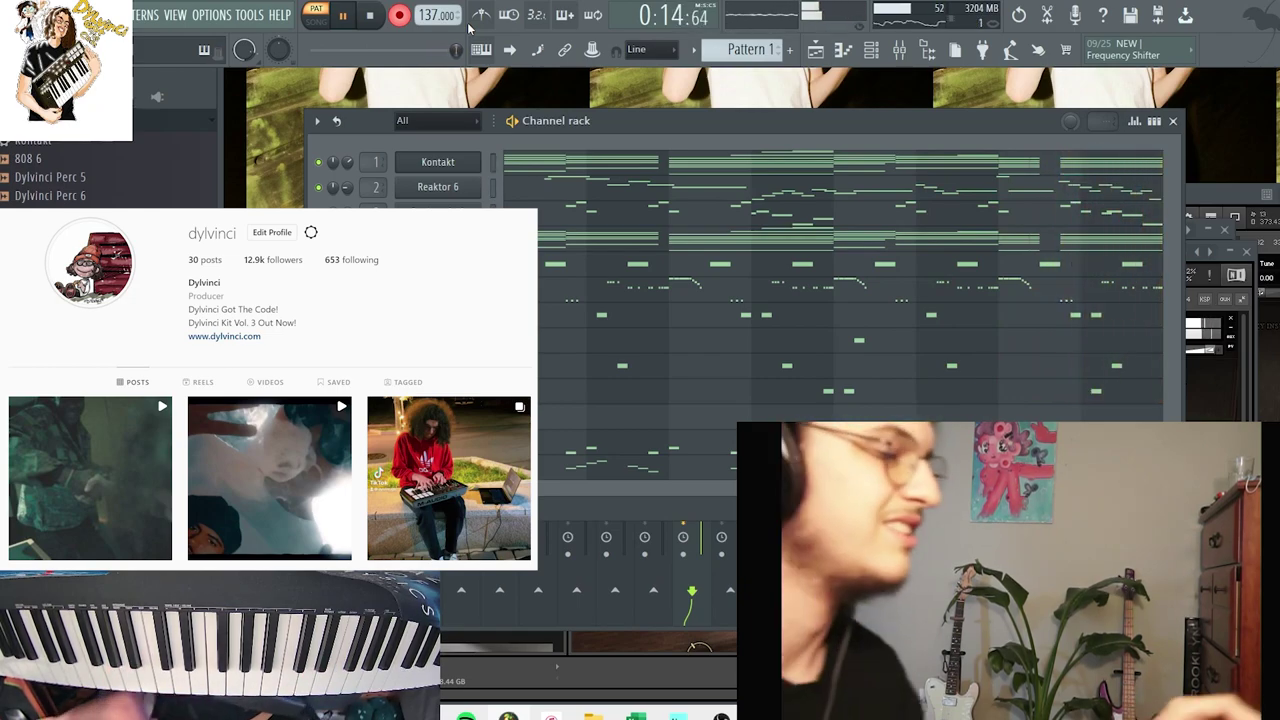
key(space)
Set the piano roll snap to Line, quantize the recorded 808 6 notes and play the pattern.
click(624, 384)
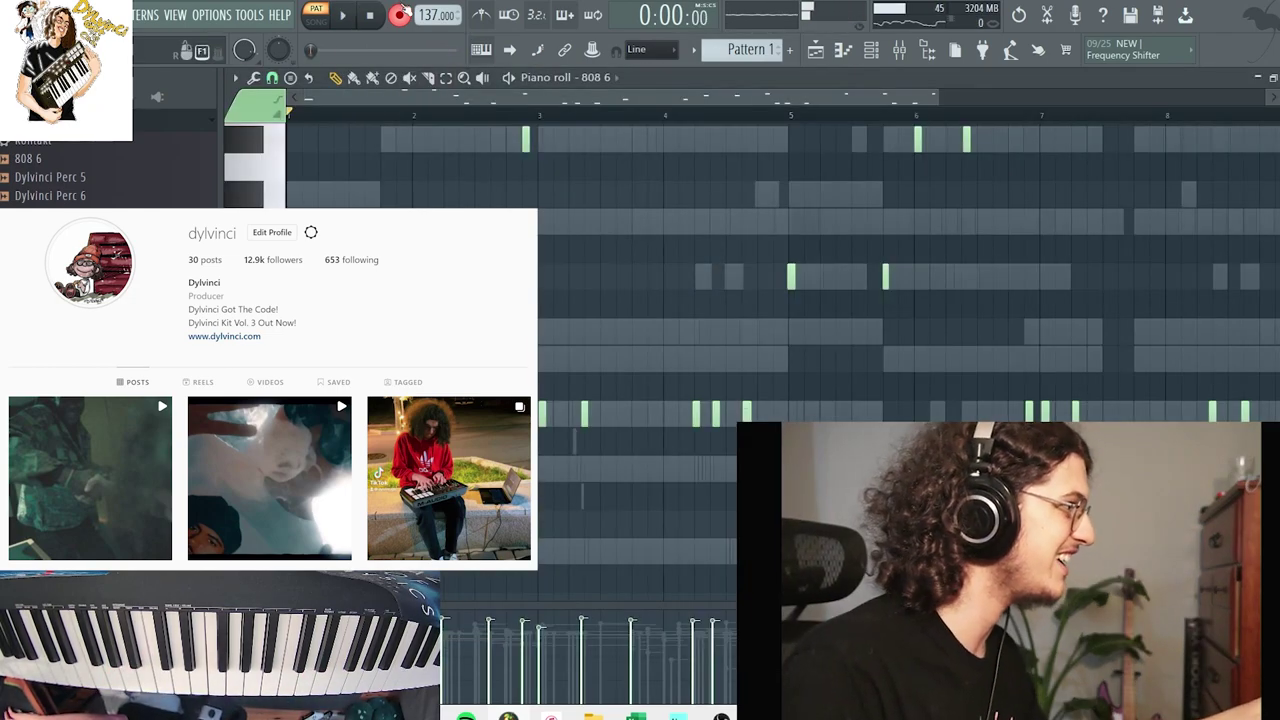
drag(936, 96, 1266, 97)
scroll(822, 325, up, 5)
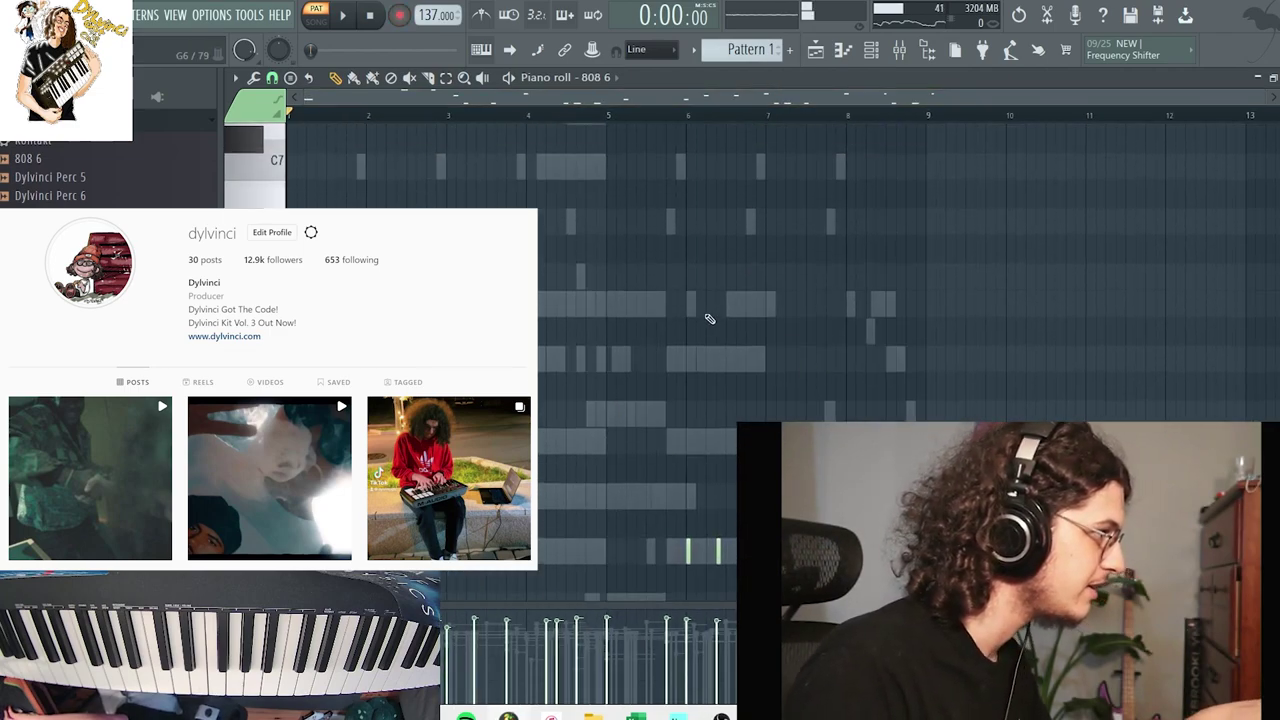
click(275, 80)
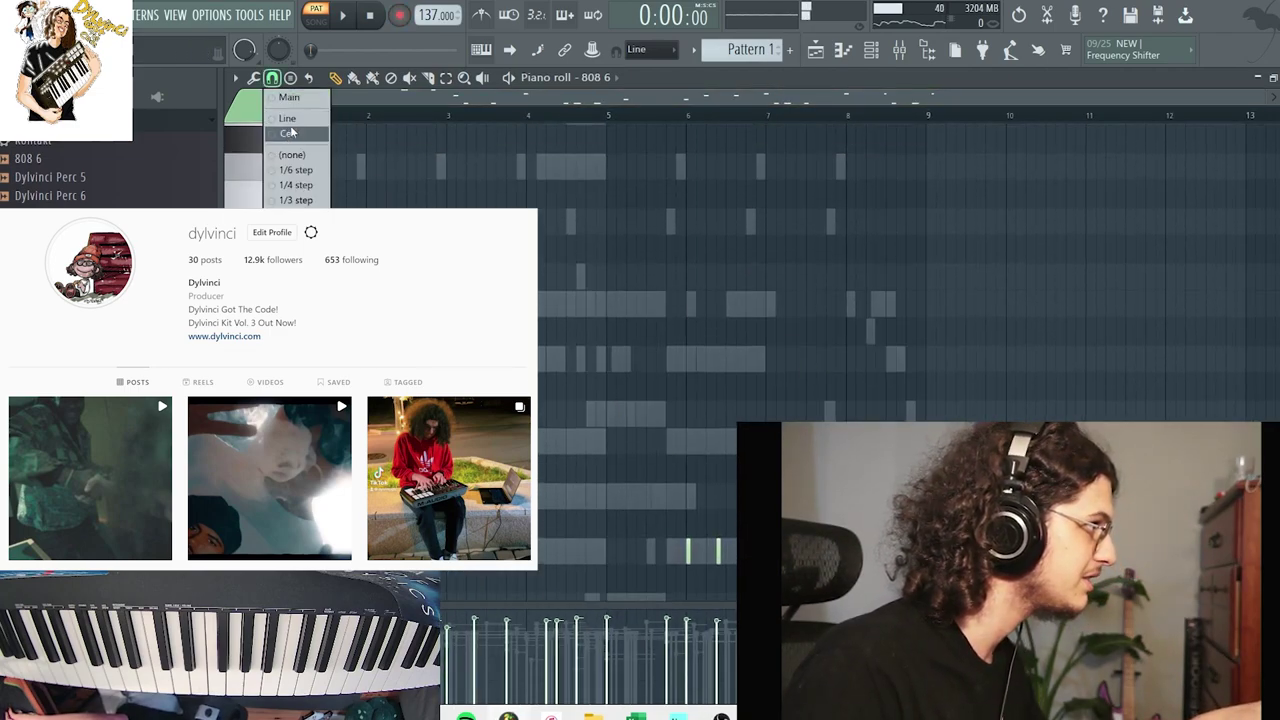
click(289, 119)
key(ctrl+q)
key(space)
scroll(451, 194, down, 3)
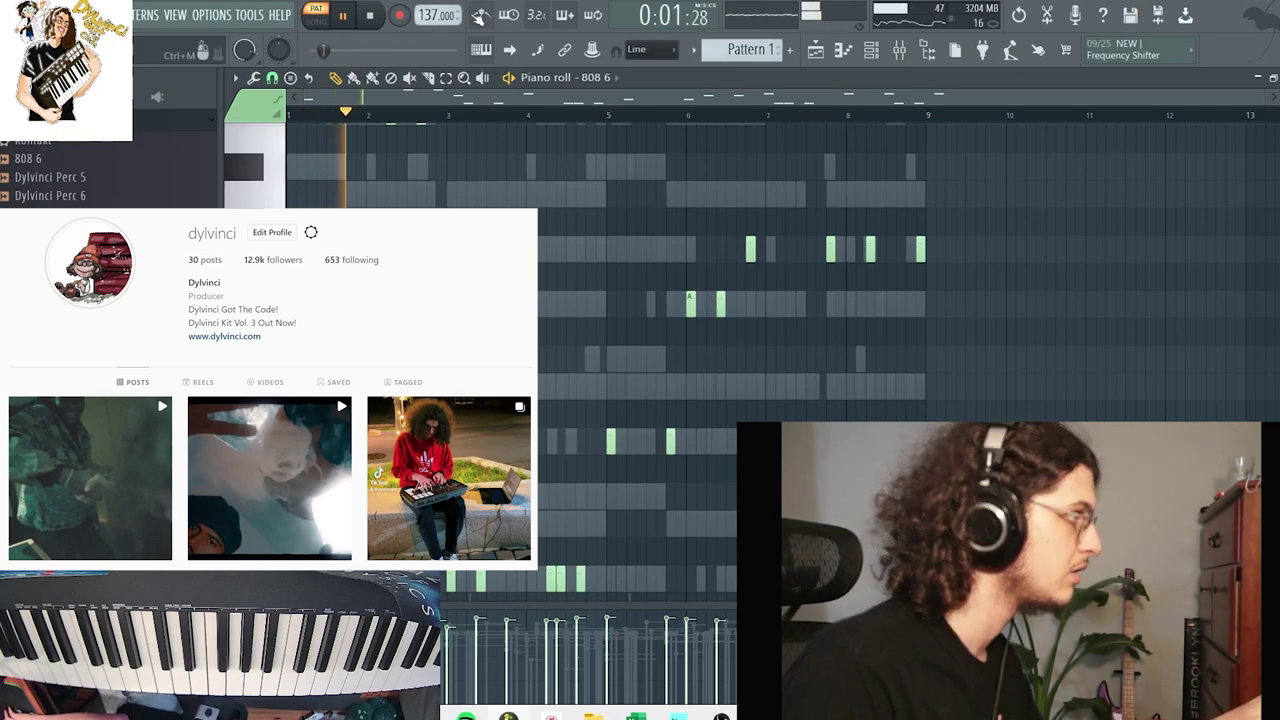
Play the pattern and review the 808 6 notes in the piano roll alongside the channel rack.
click(1279, 77)
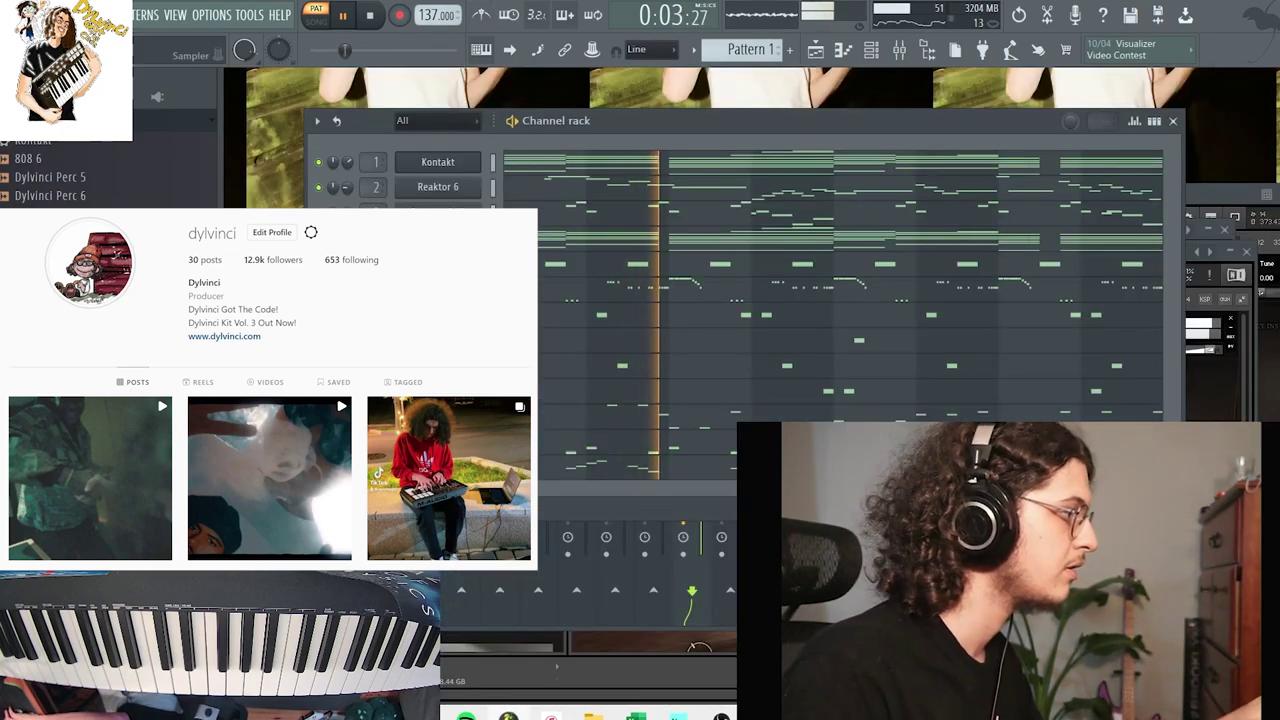
click(438, 411)
click(886, 185)
click(641, 413)
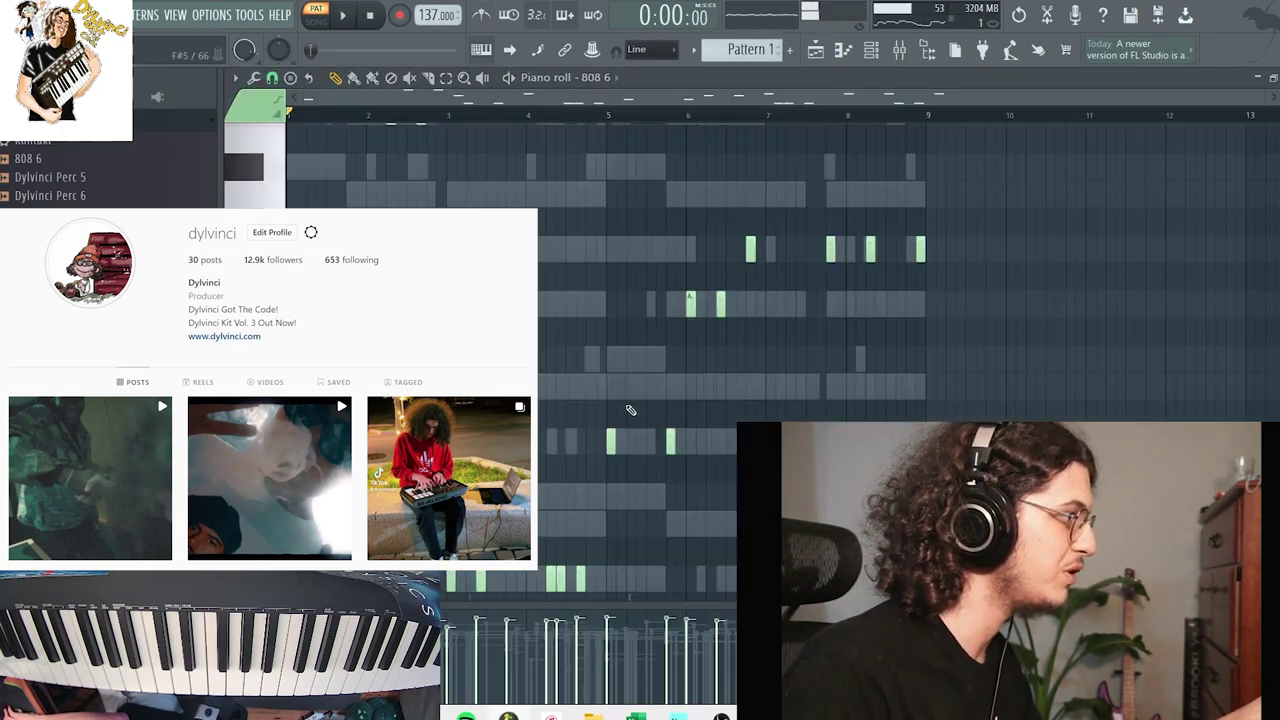
key(space)
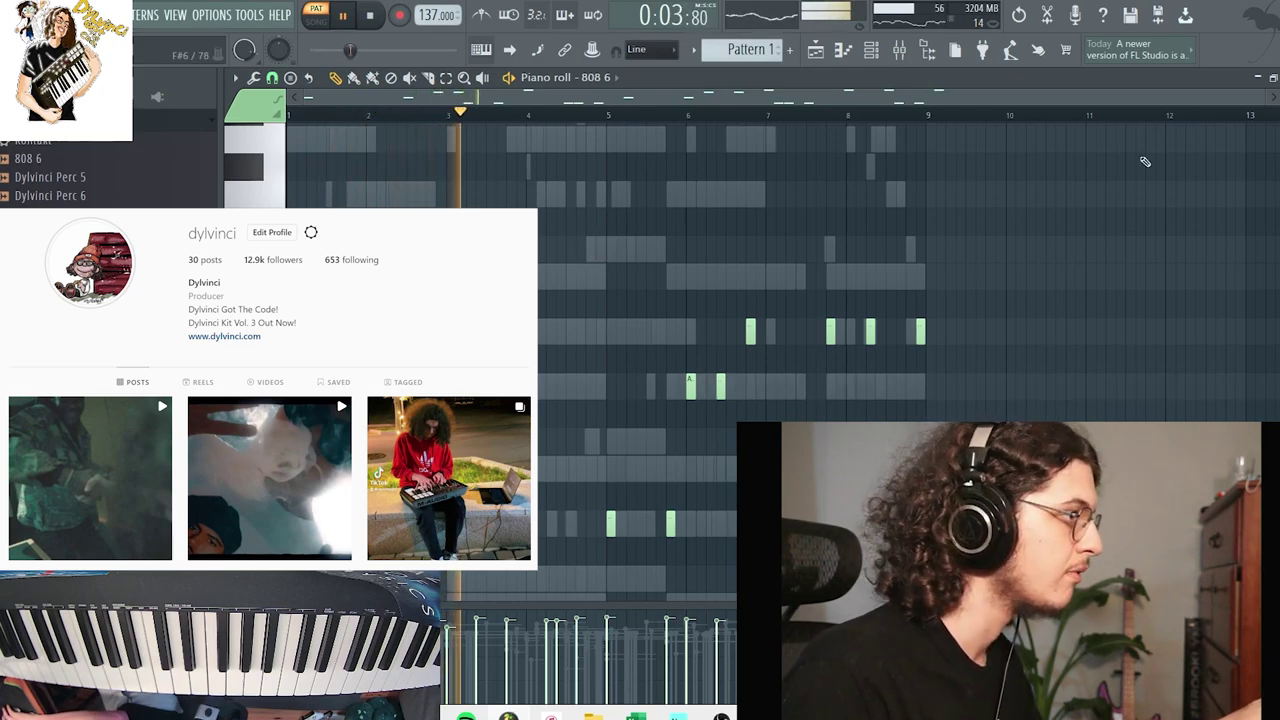
click(1279, 78)
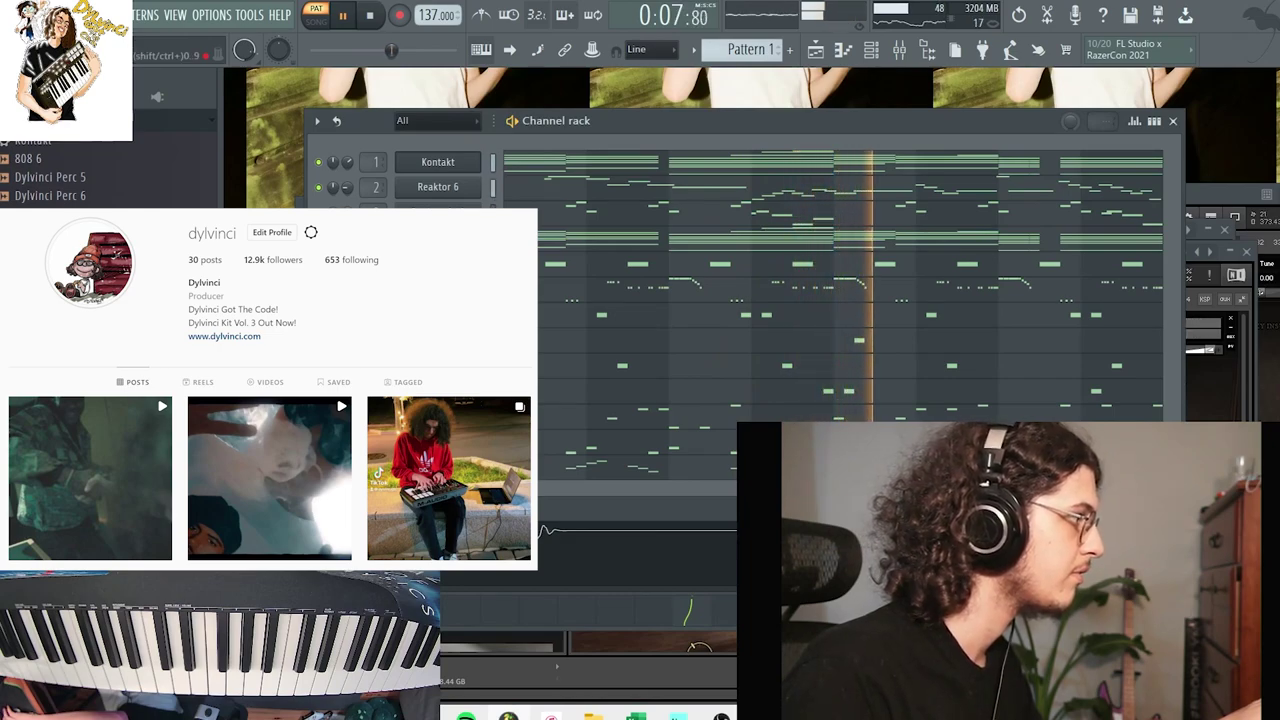
Mute the Reaktor 6 channel in the channel rack while the pattern plays.
click(320, 189)
right_click(347, 162)
click(370, 172)
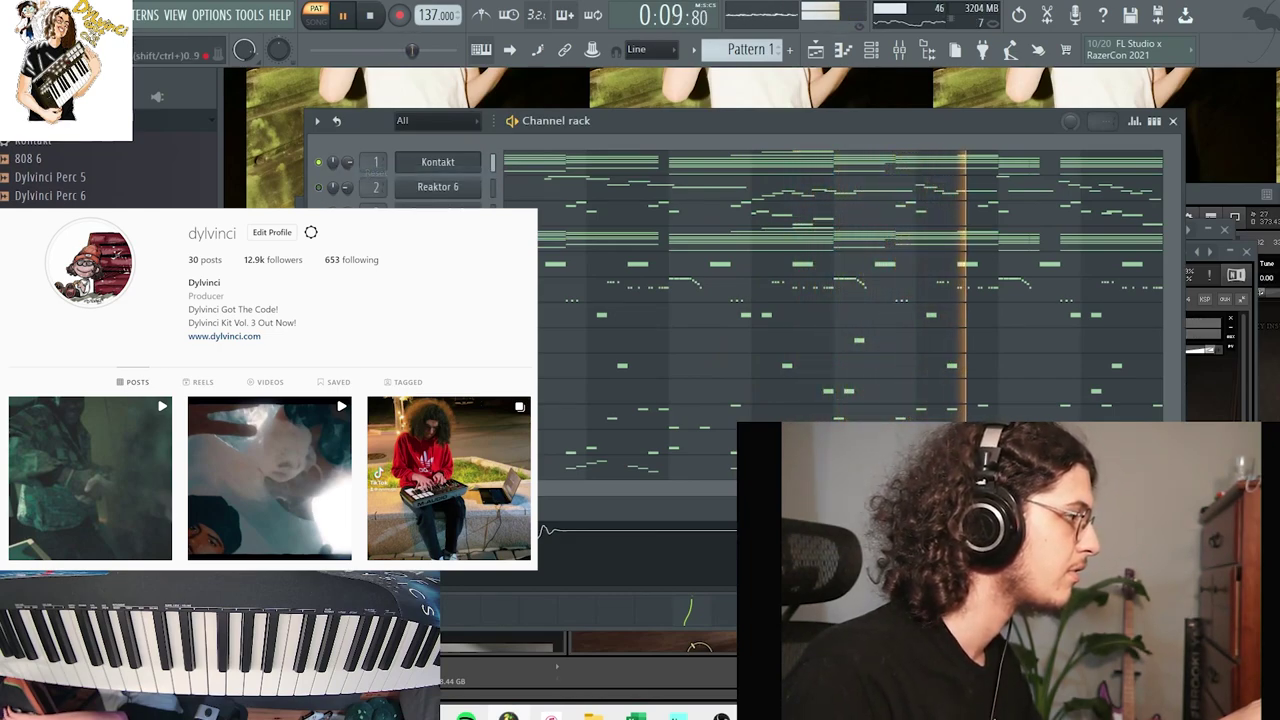
Find Kick 13 in the browser's Kicks folder and add it as a new channel at the end of the channel rack.
scroll(109, 176, down, 10)
scroll(109, 176, up, 3)
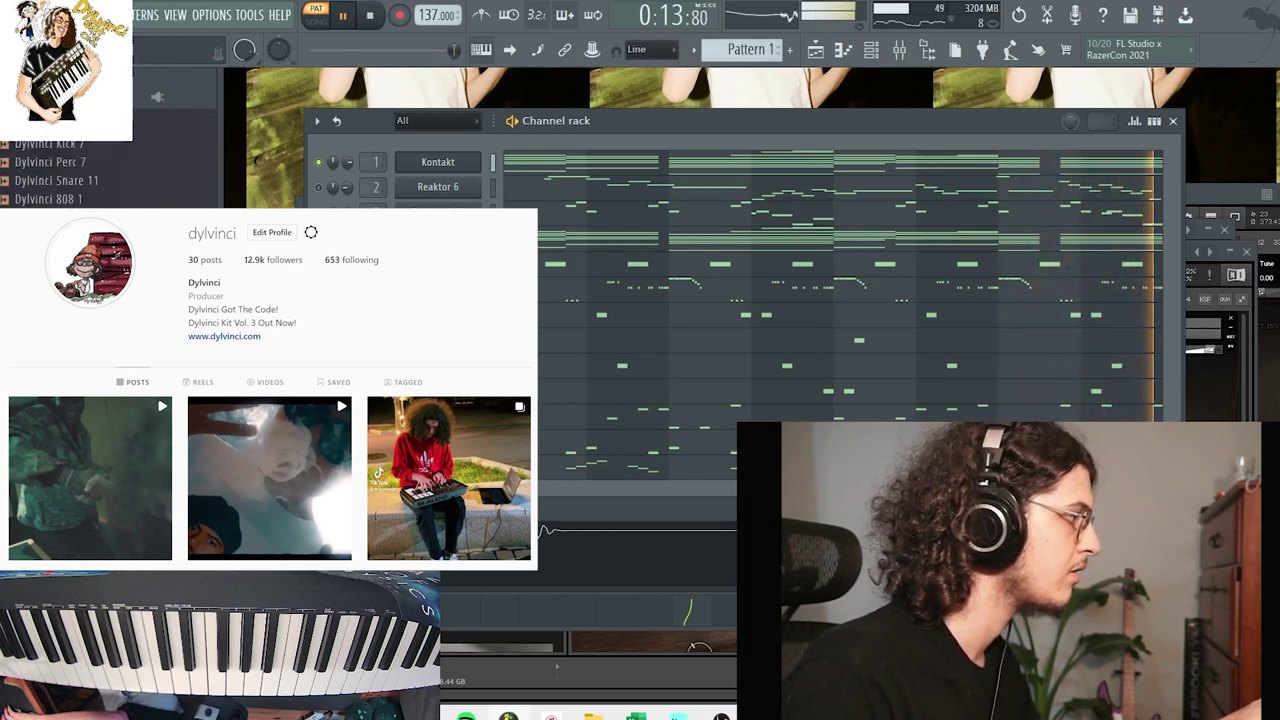
scroll(109, 176, down, 1)
scroll(109, 176, up, 12)
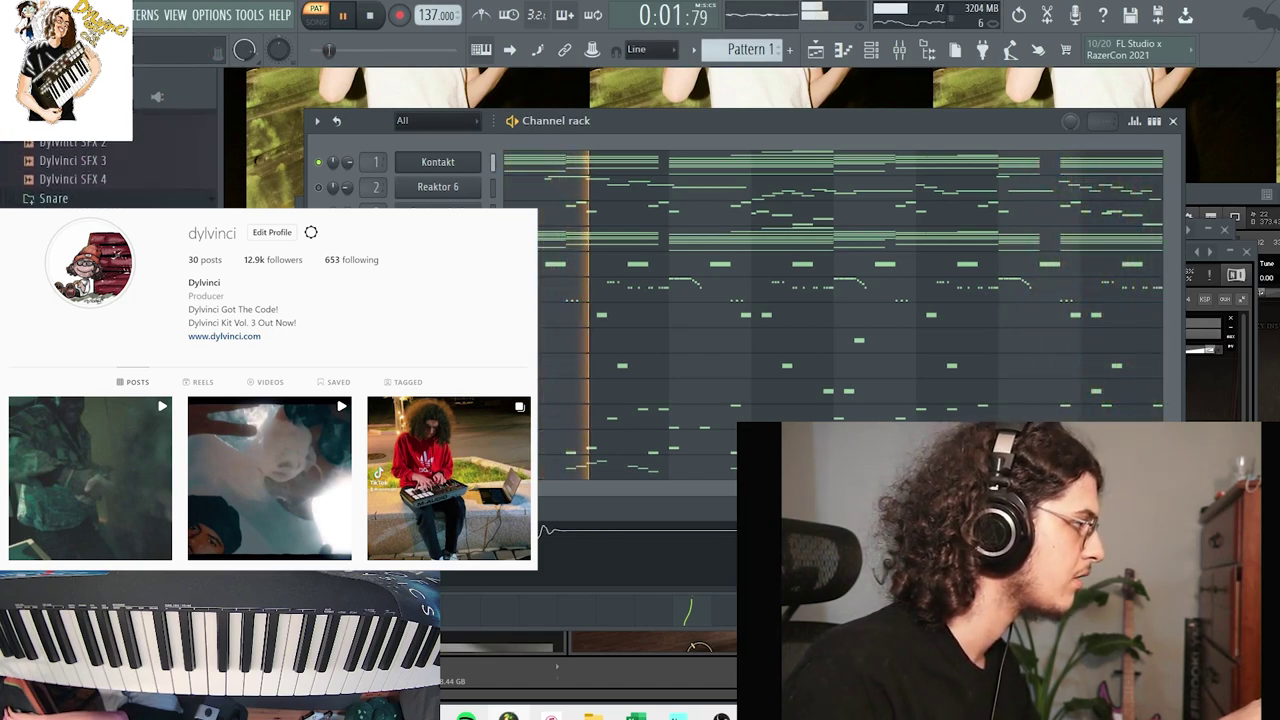
scroll(93, 371, up, 18)
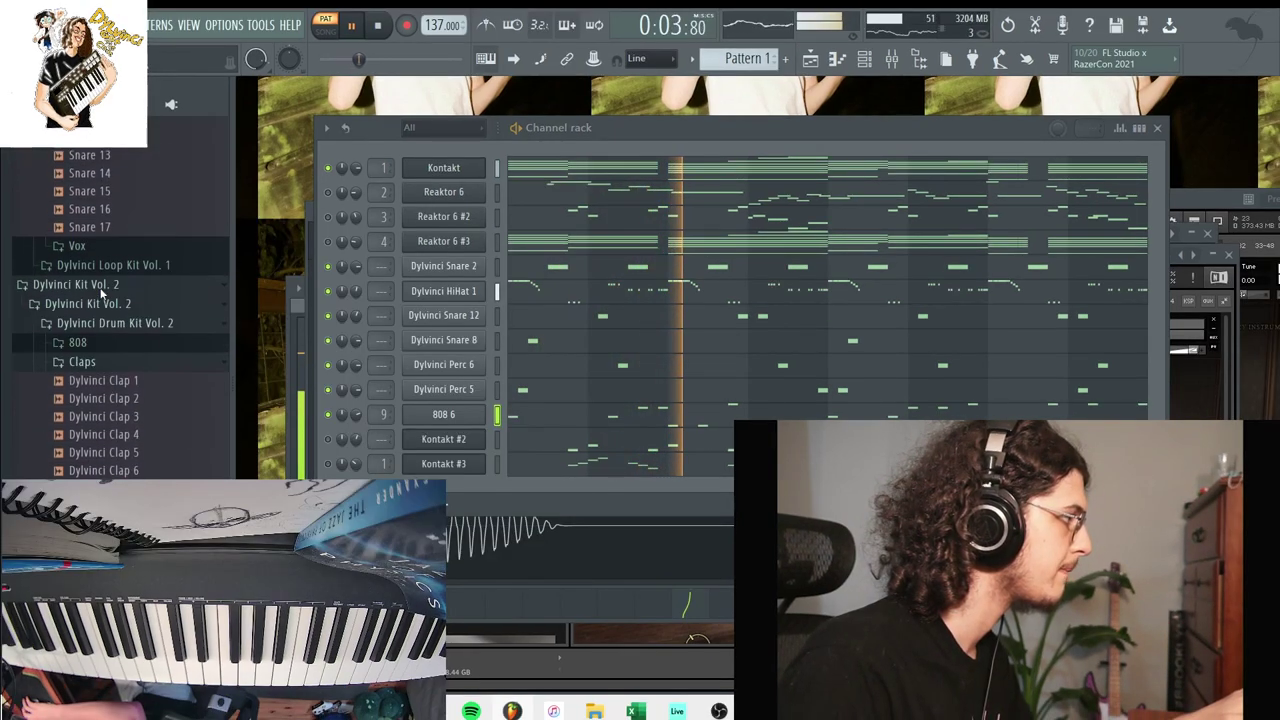
scroll(97, 345, up, 4)
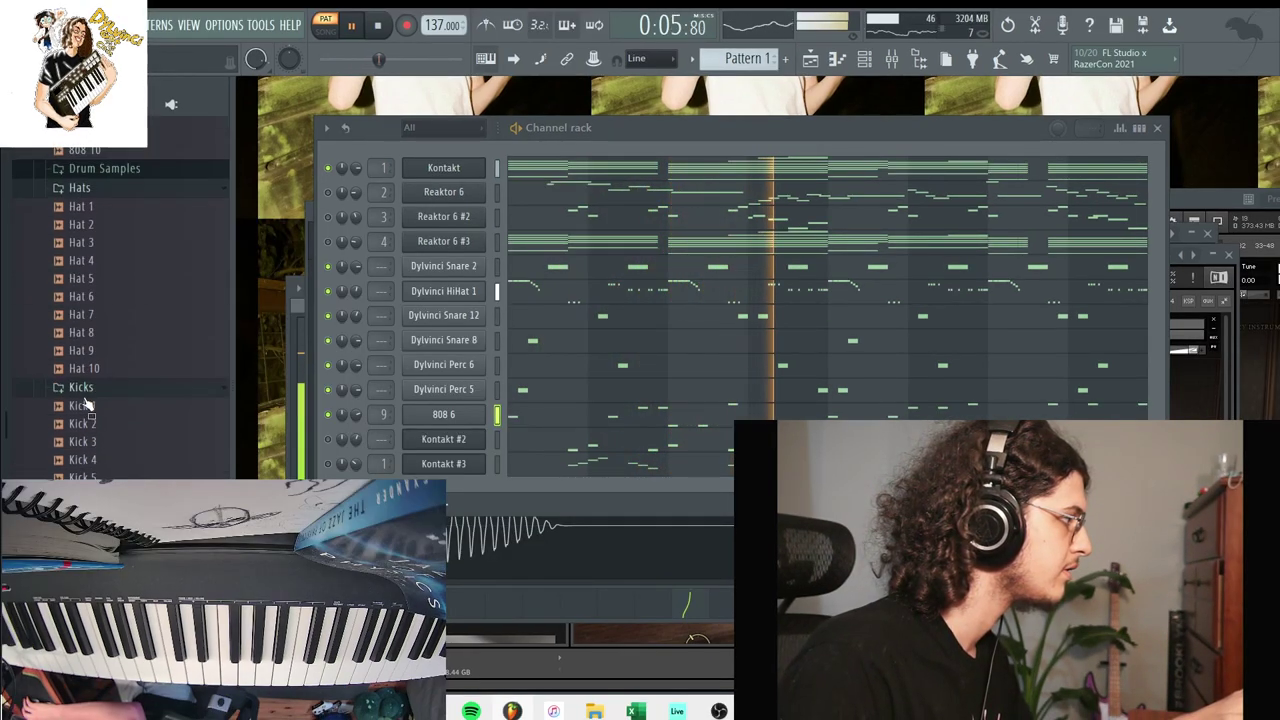
drag(84, 604, 452, 488)
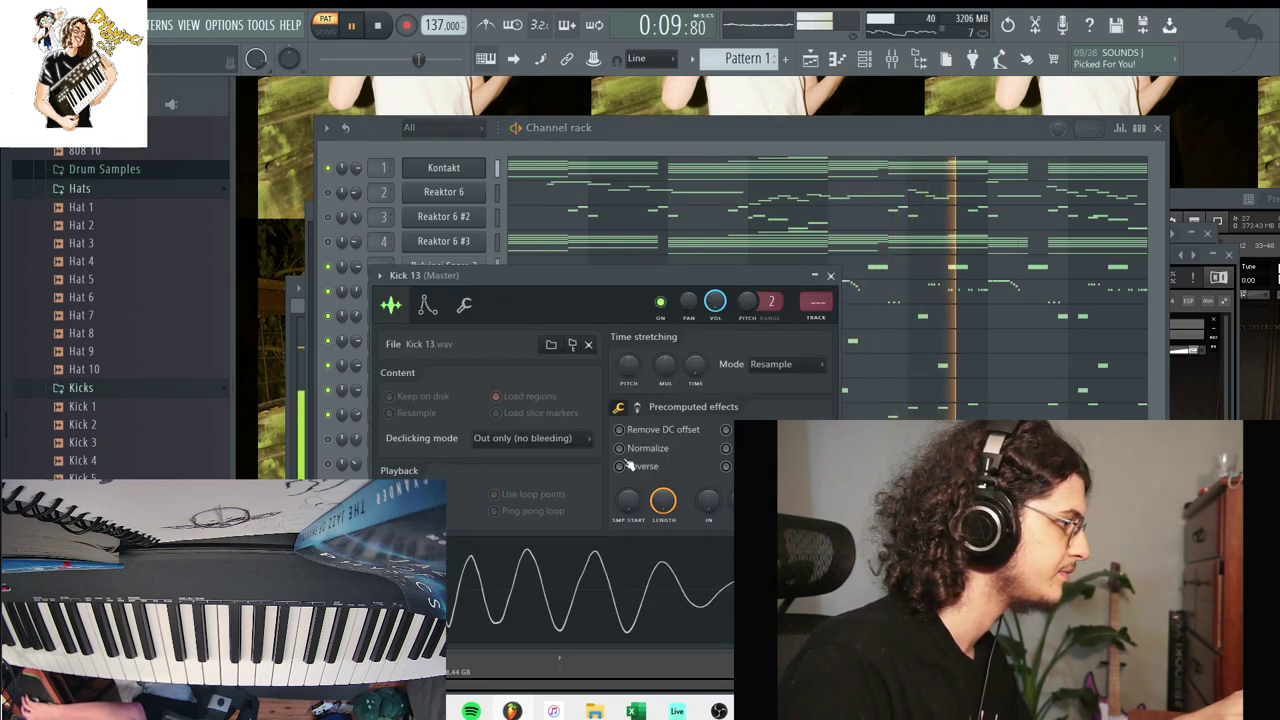
Adjust the volume level in the Kick 13 channel's miscellaneous settings and stop playback.
click(427, 305)
click(464, 305)
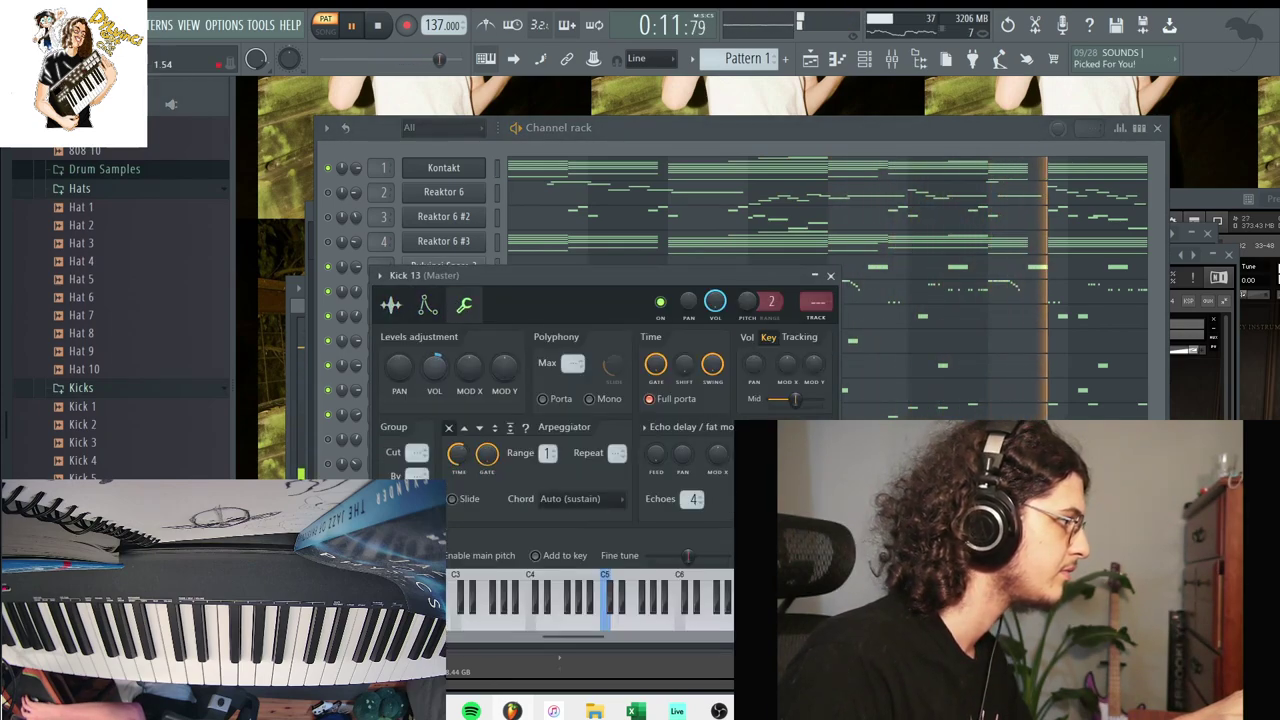
click(642, 134)
key(space)
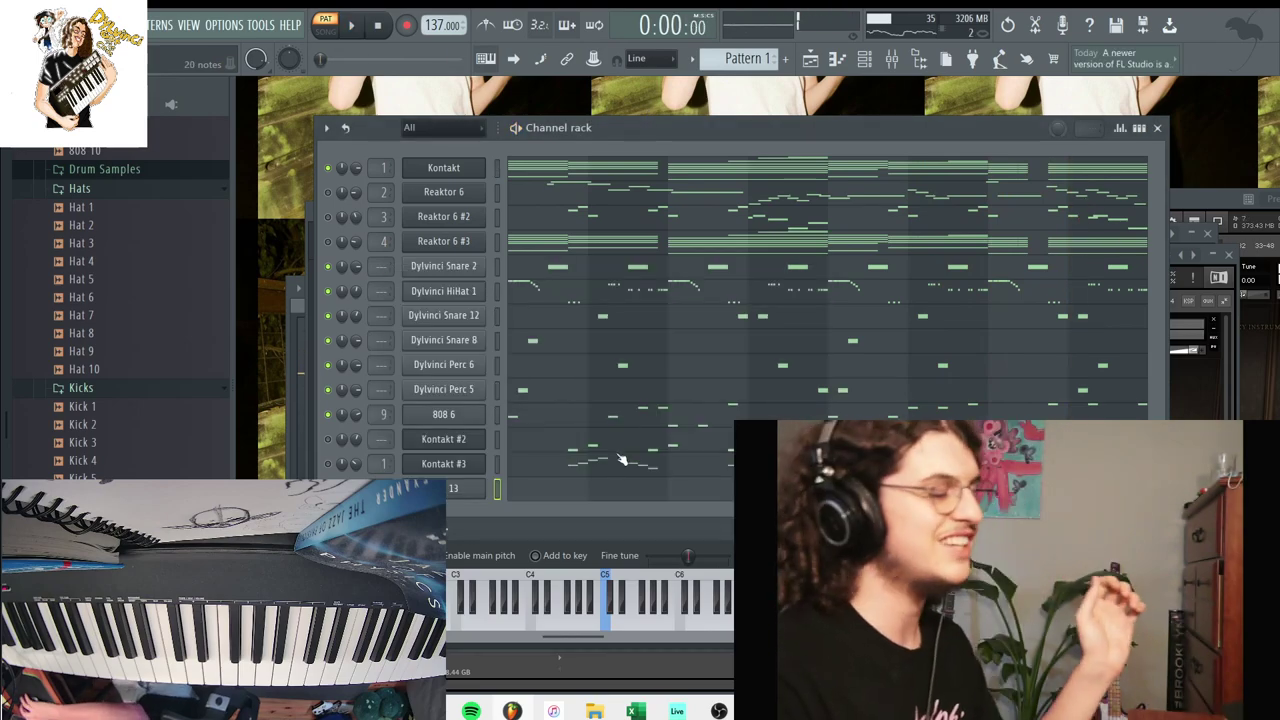
Open the Kick 13 piano roll, check the mixer, and delete the trial kick notes that follow the first one.
click(623, 490)
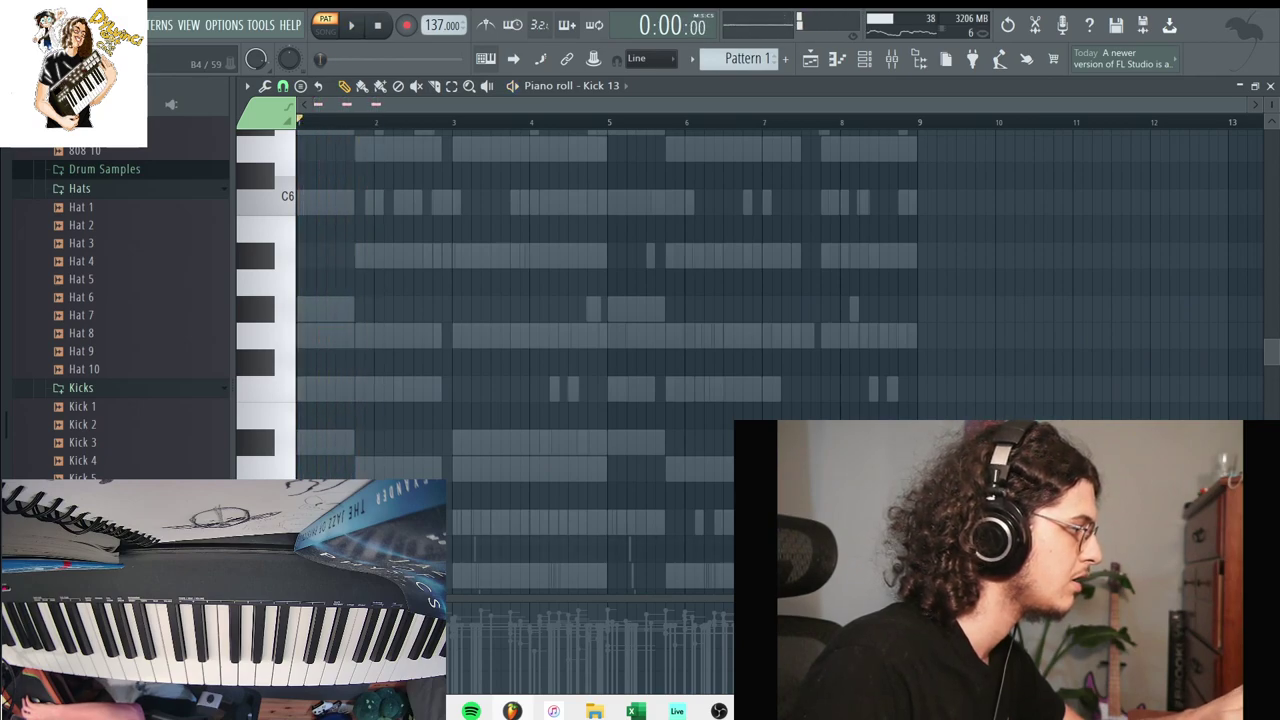
click(891, 60)
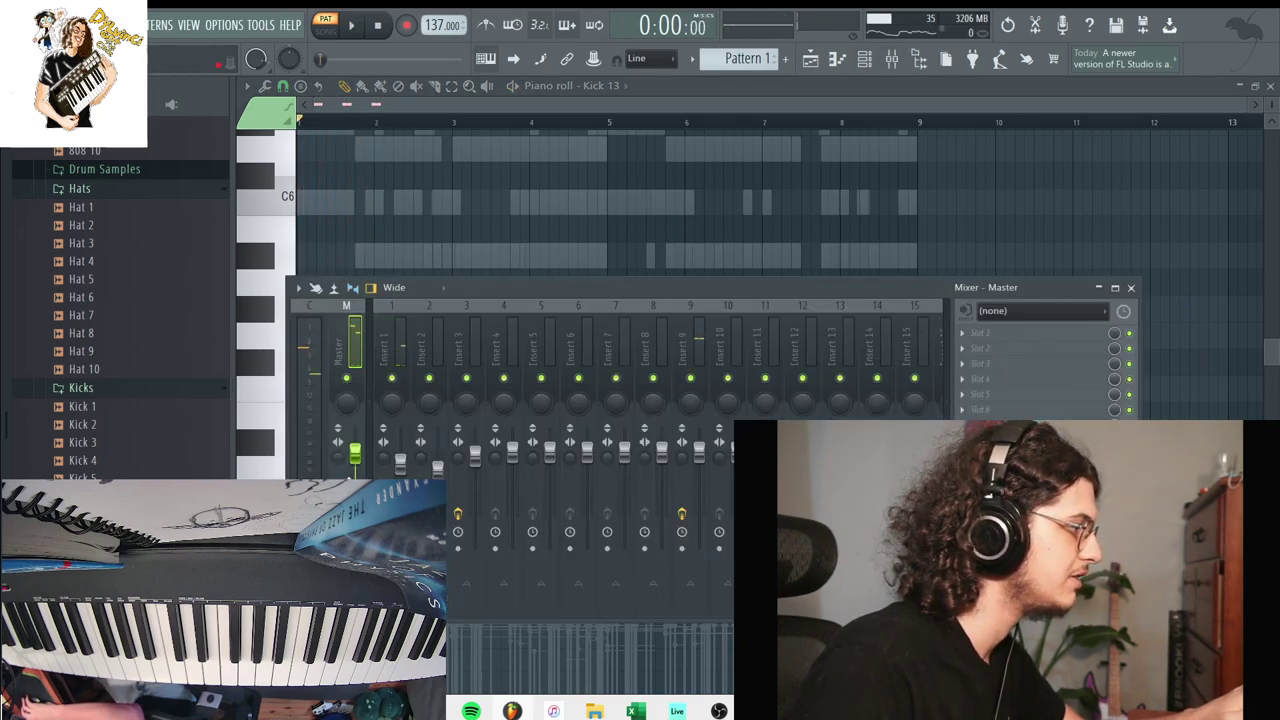
key(space)
key(F9)
key(Delete)
key(space)
click(447, 521)
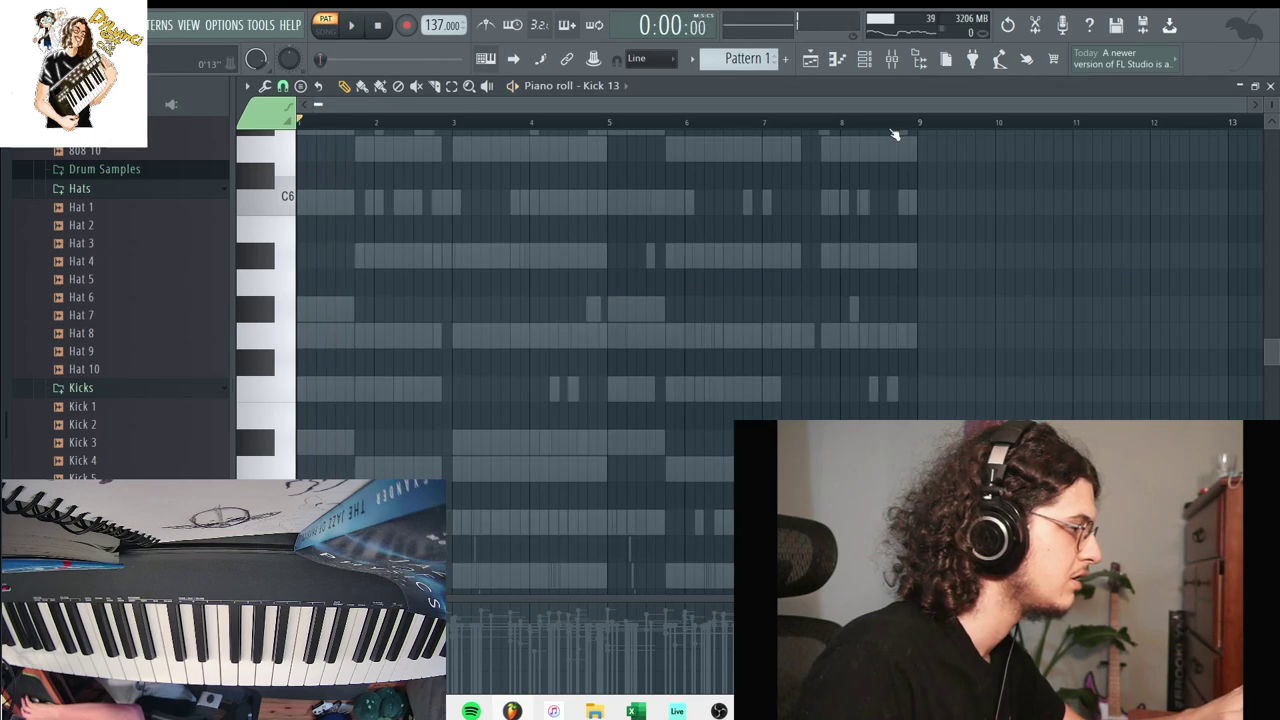
Reopen the Kick 13 channel settings, readjust its volume level and return to its piano roll.
key(F6)
click(440, 488)
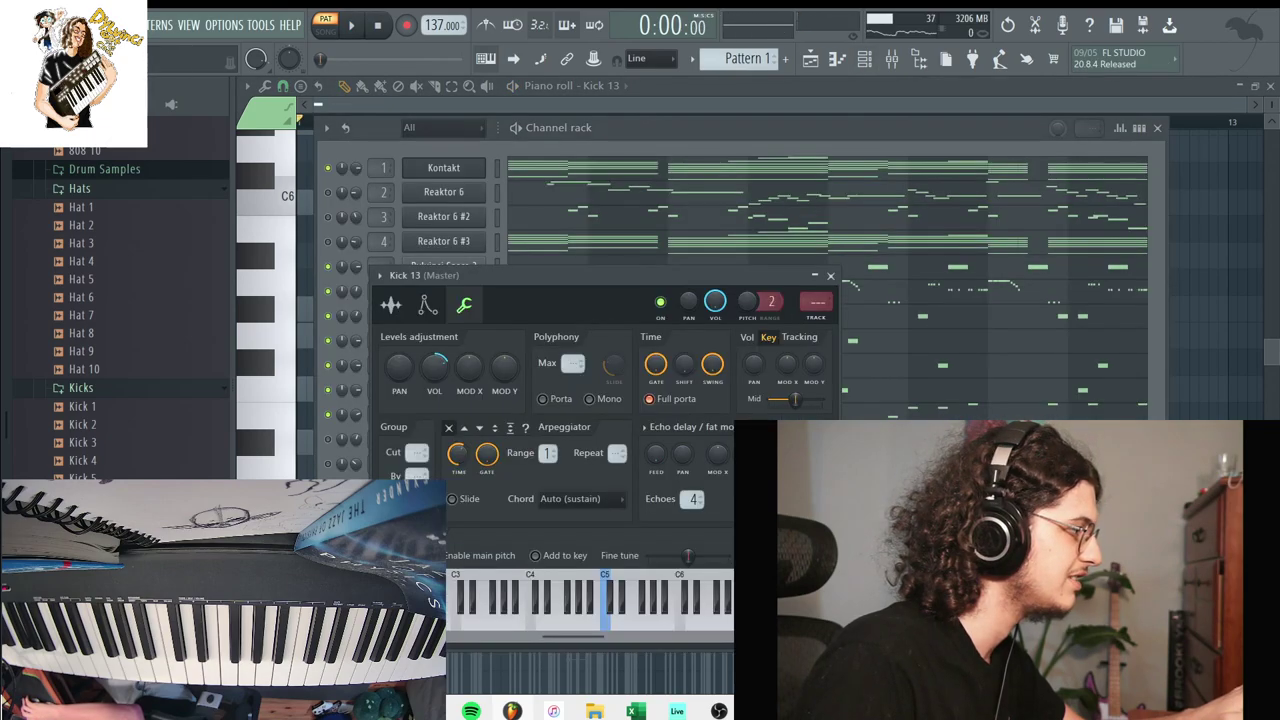
right_click(447, 367)
click(465, 372)
click(270, 472)
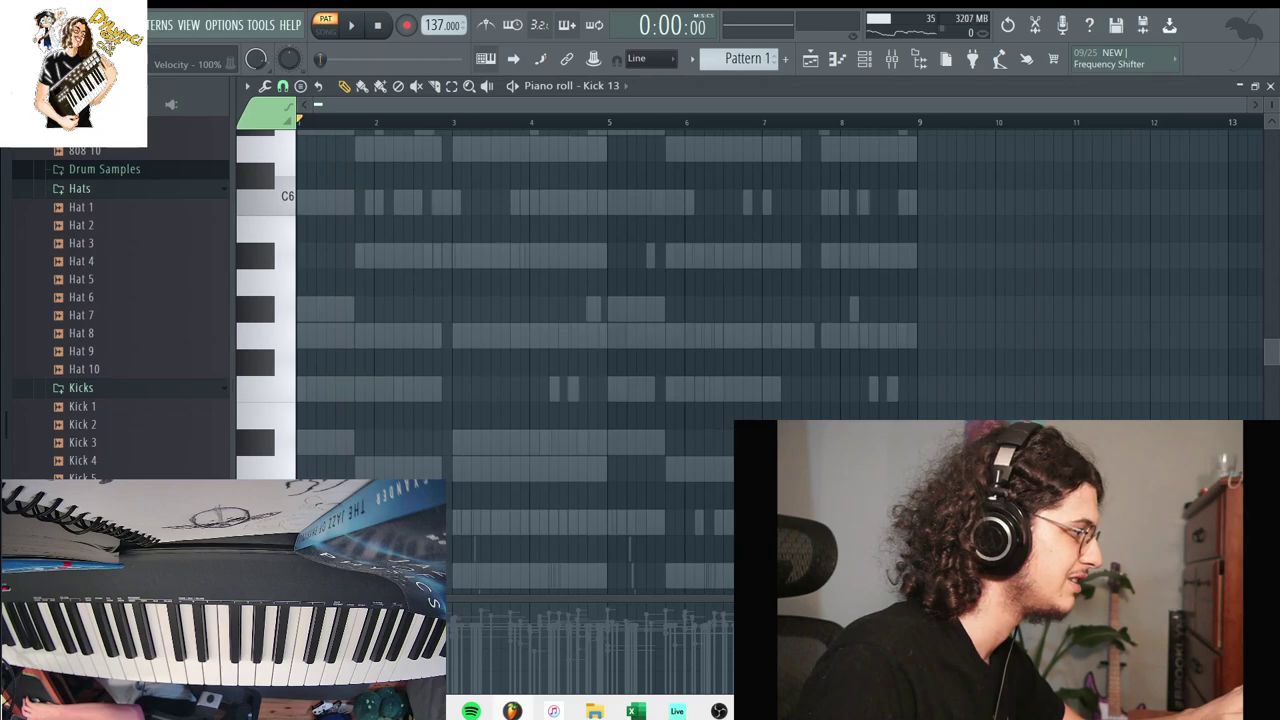
Build the Kick 13 pattern from C5 notes during playback, duplicating it through bar 8 and adding extra hits.
key(space)
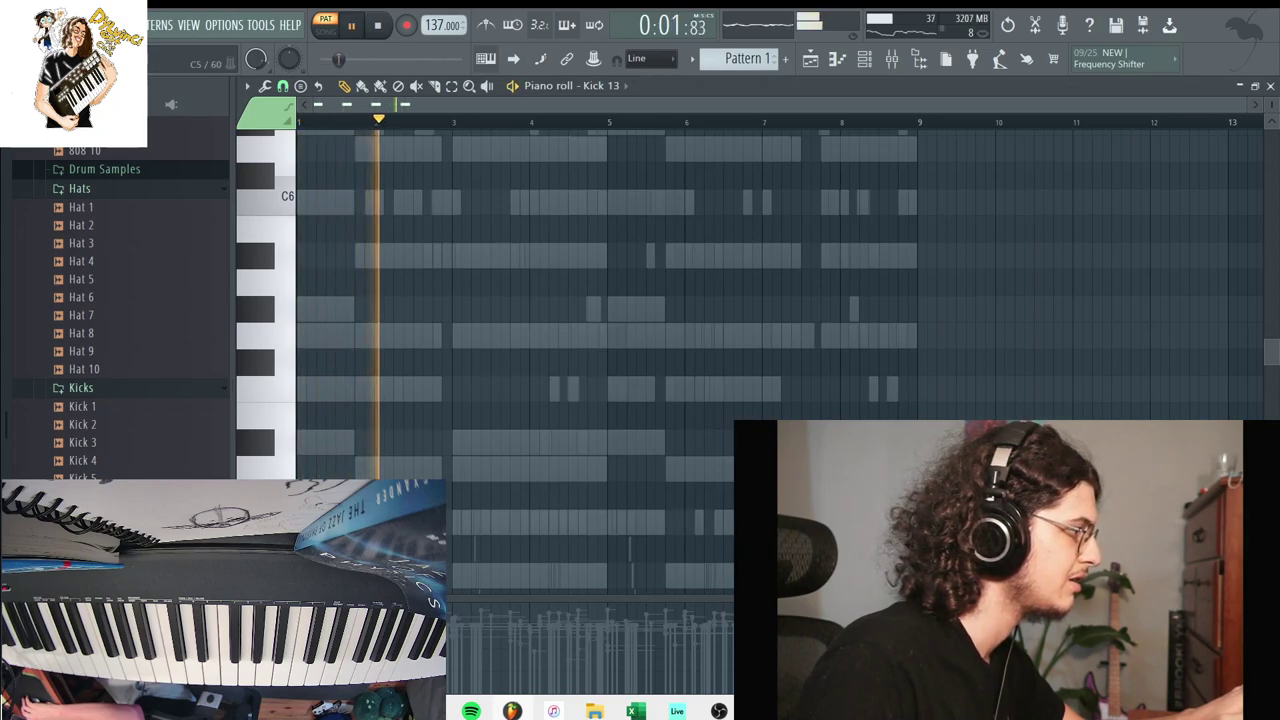
key(space)
key(space)
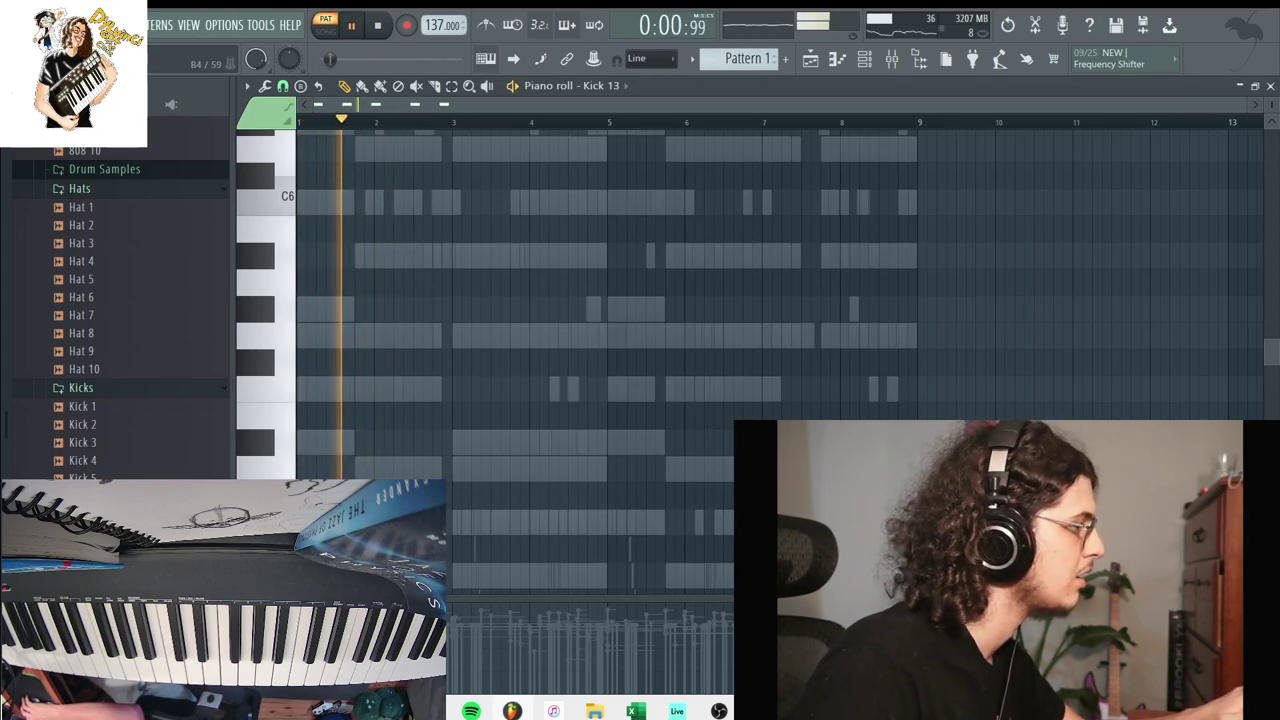
drag(440, 523, 451, 523)
key(ctrl+b)
right_click(457, 524)
click(562, 525)
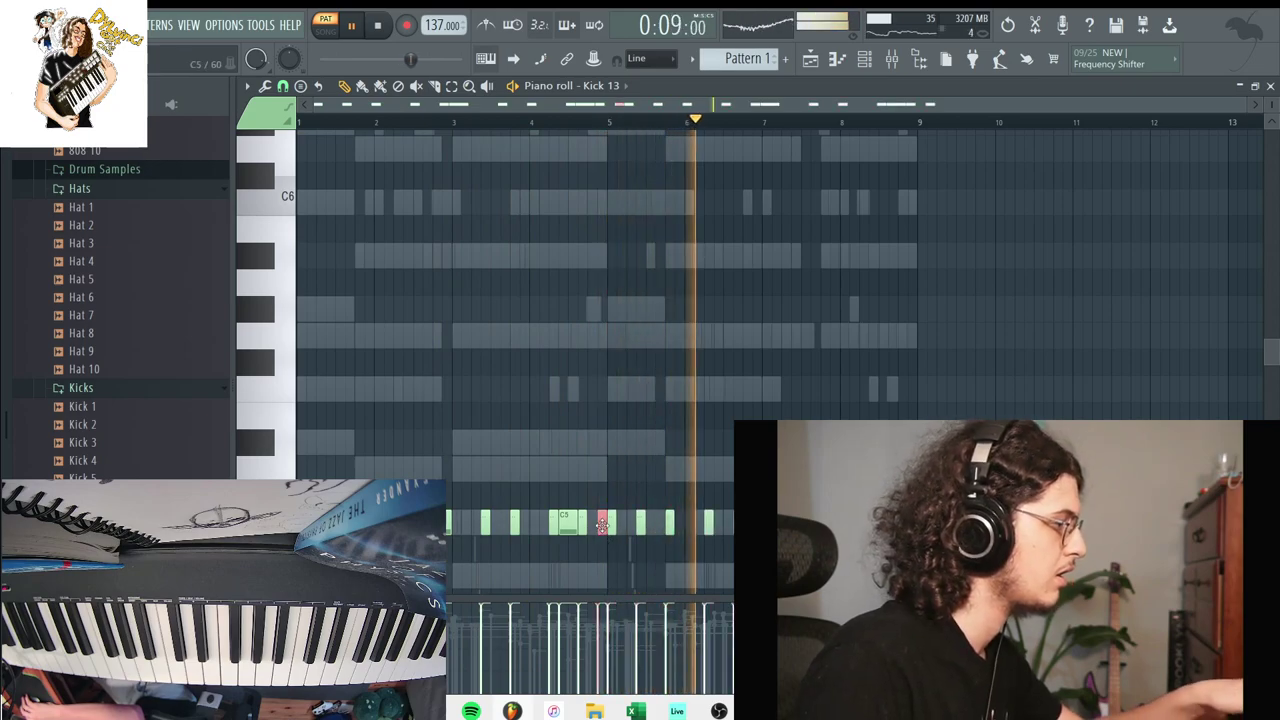
Select the C5 kick notes just before bars 5 and 9 and split them with the chopper tool.
ctrl+click(602, 524)
ctrl+shift+click(910, 523)
key(alt+u)
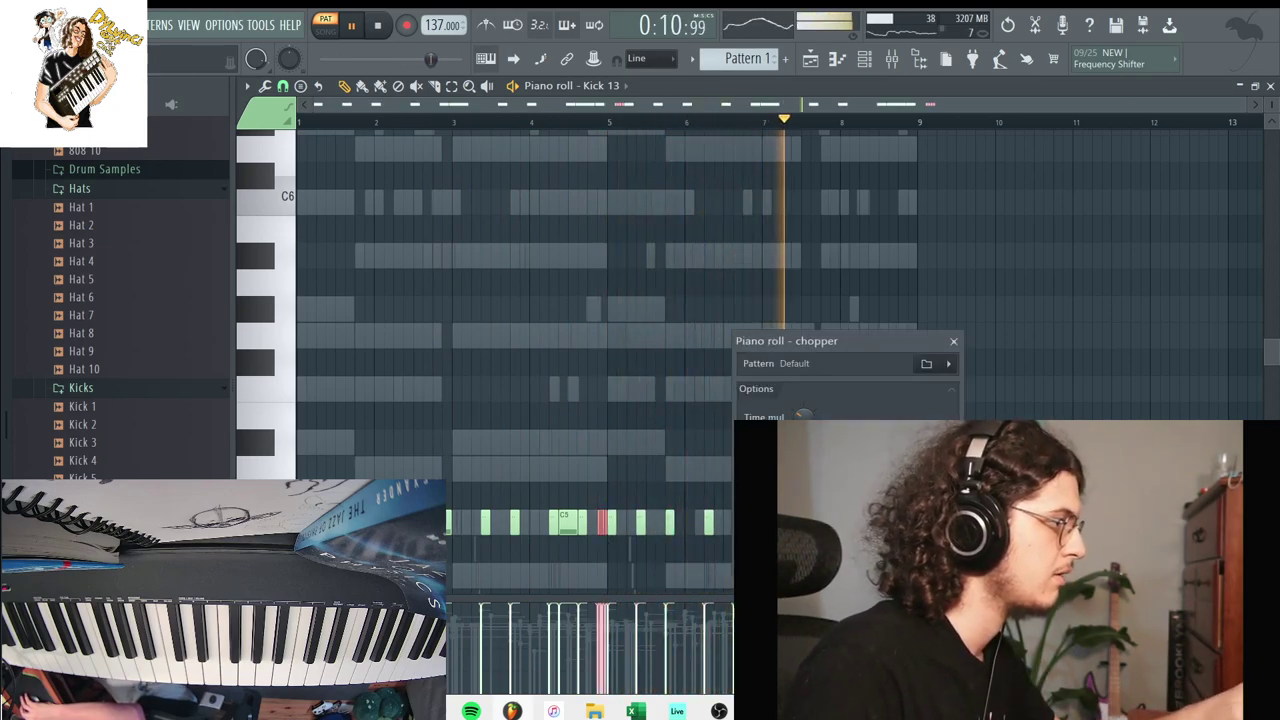
key(Return)
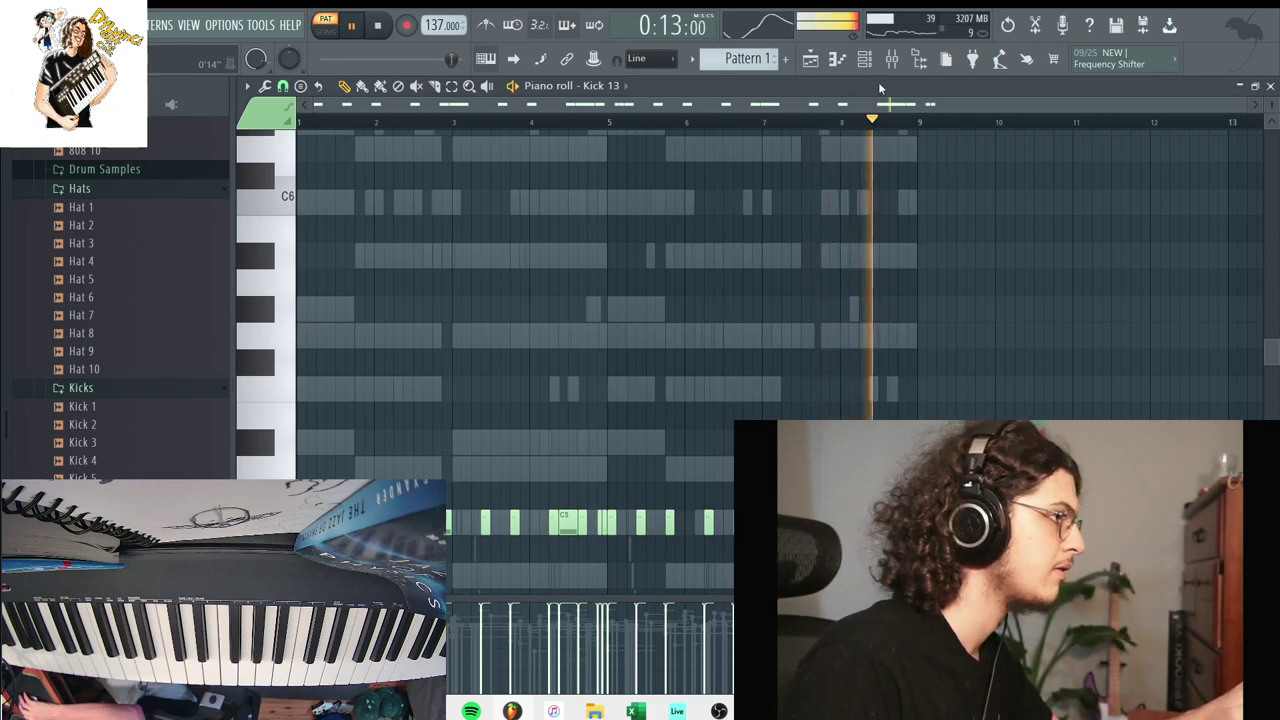
Route the Kick 13 channel to a free mixer track and show the mixer.
click(870, 60)
right_click(481, 489)
click(530, 573)
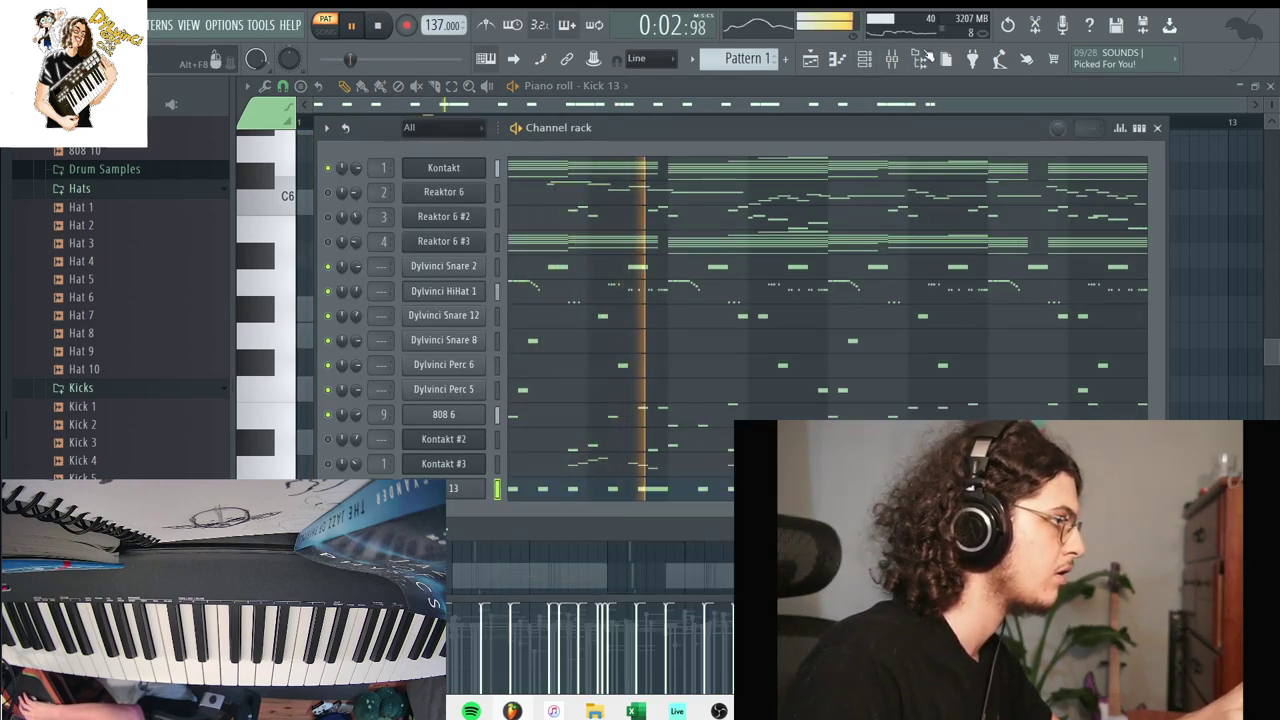
key(F9)
Solo and unsolo the Kontakt channel to unmute every channel, and stop playback.
right_click(327, 172)
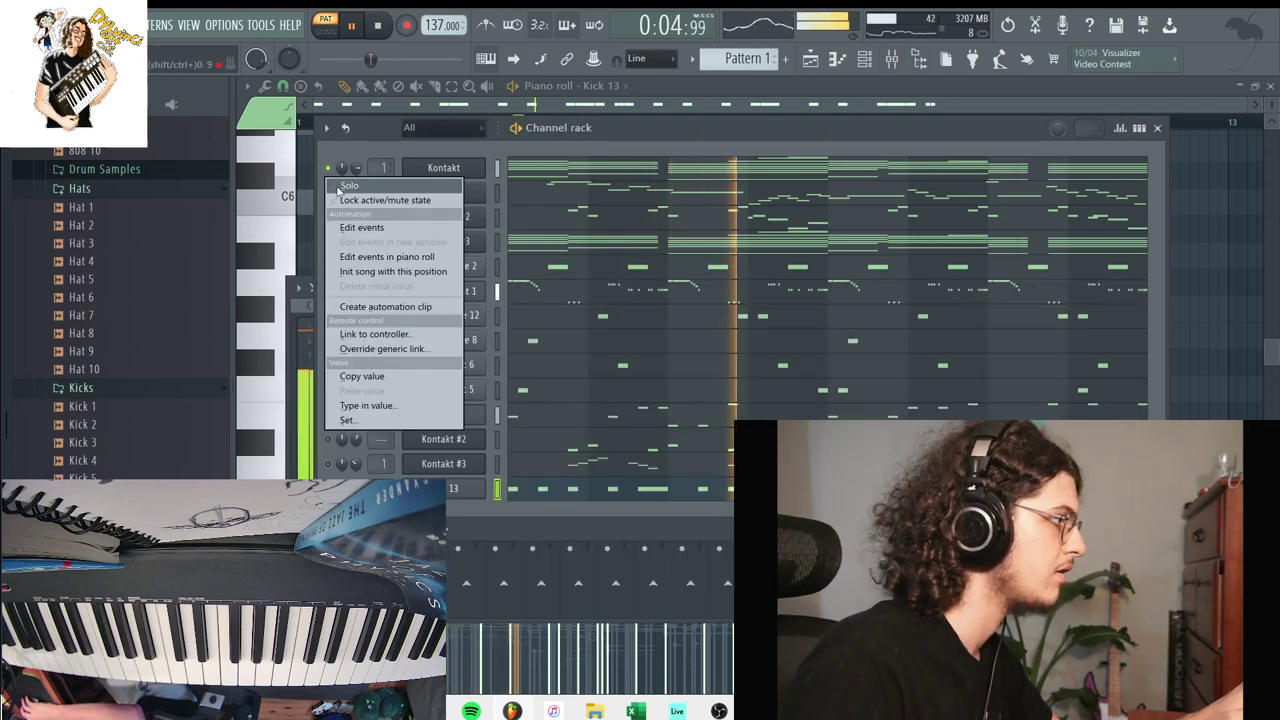
click(342, 185)
right_click(327, 172)
click(345, 186)
key(space)
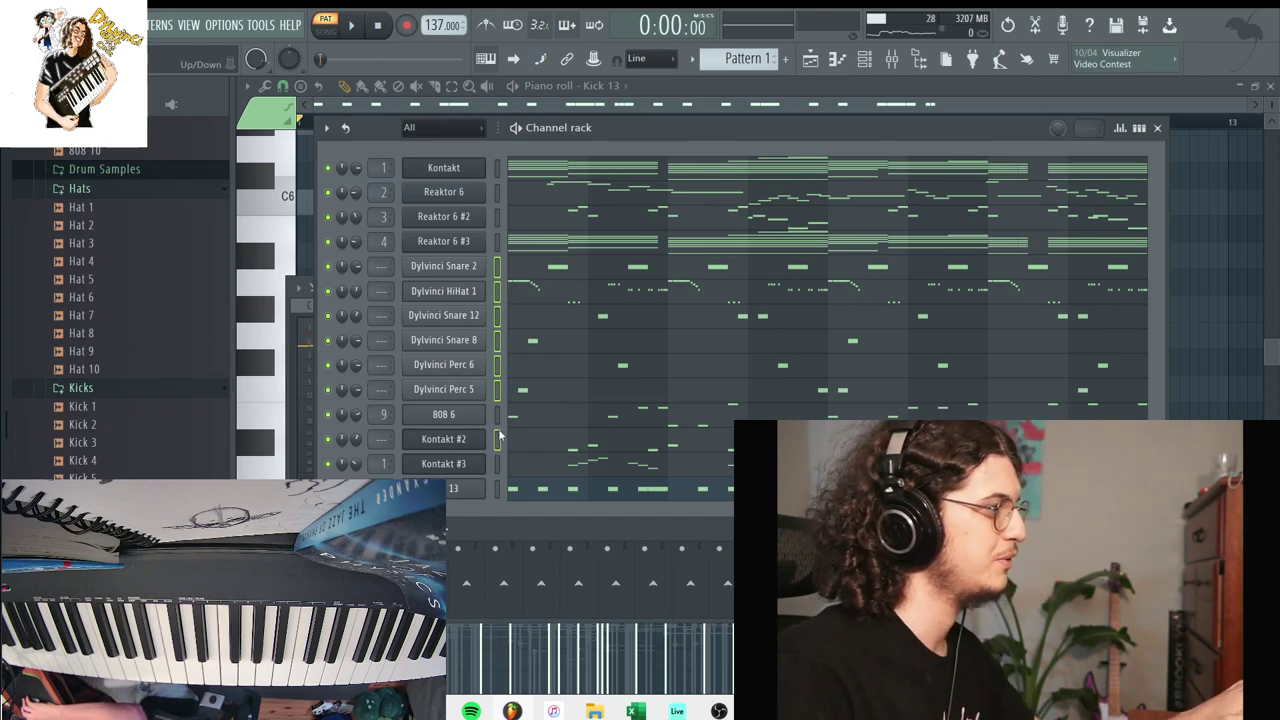
Route the selected drum, percussion and Kontakt #2 channels to consecutive mixer tracks starting at track 12.
key(F9)
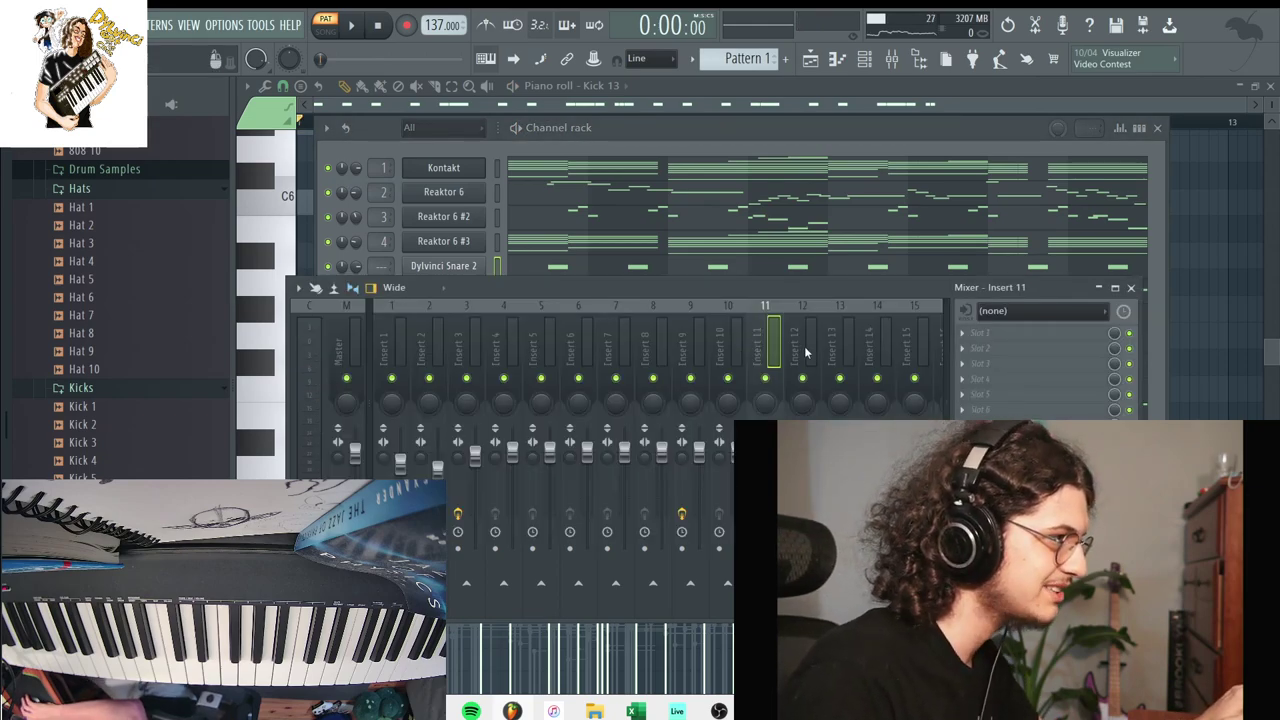
right_click(804, 352)
mouse_move(900, 400)
click(640, 416)
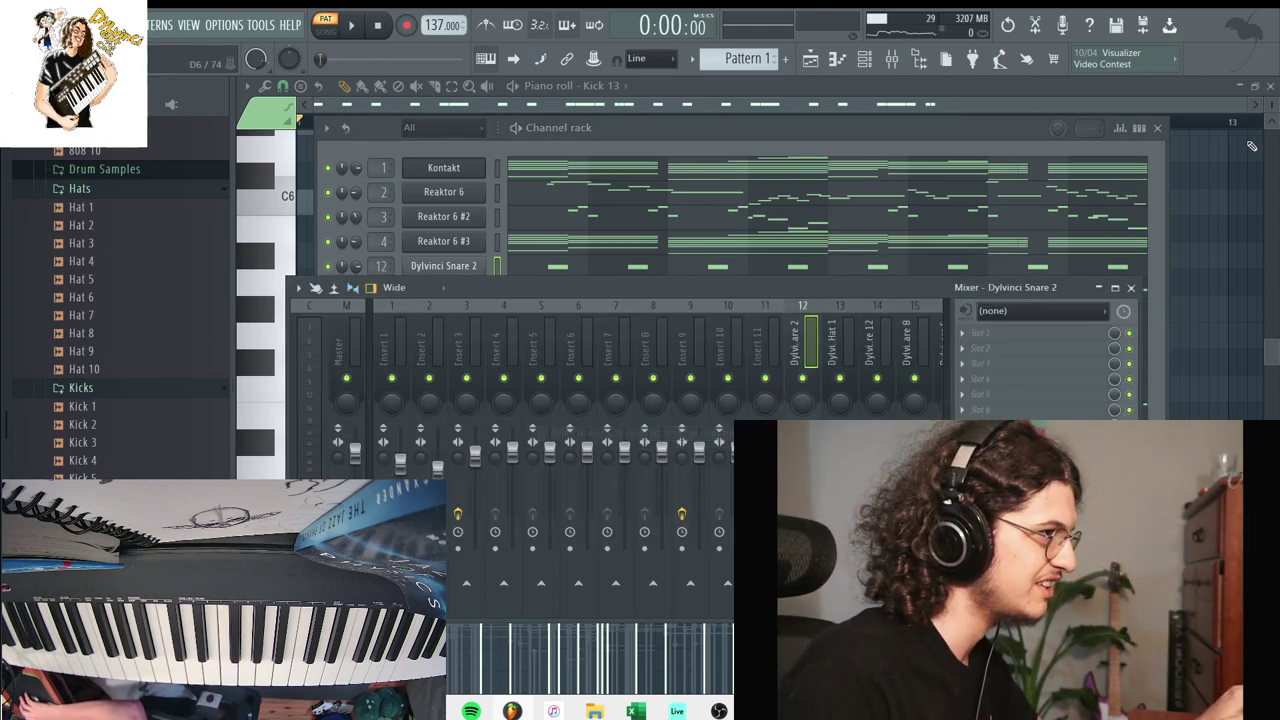
Close the piano roll and the open Kontakt instrument windows.
click(1270, 87)
drag(1196, 201, 752, 237)
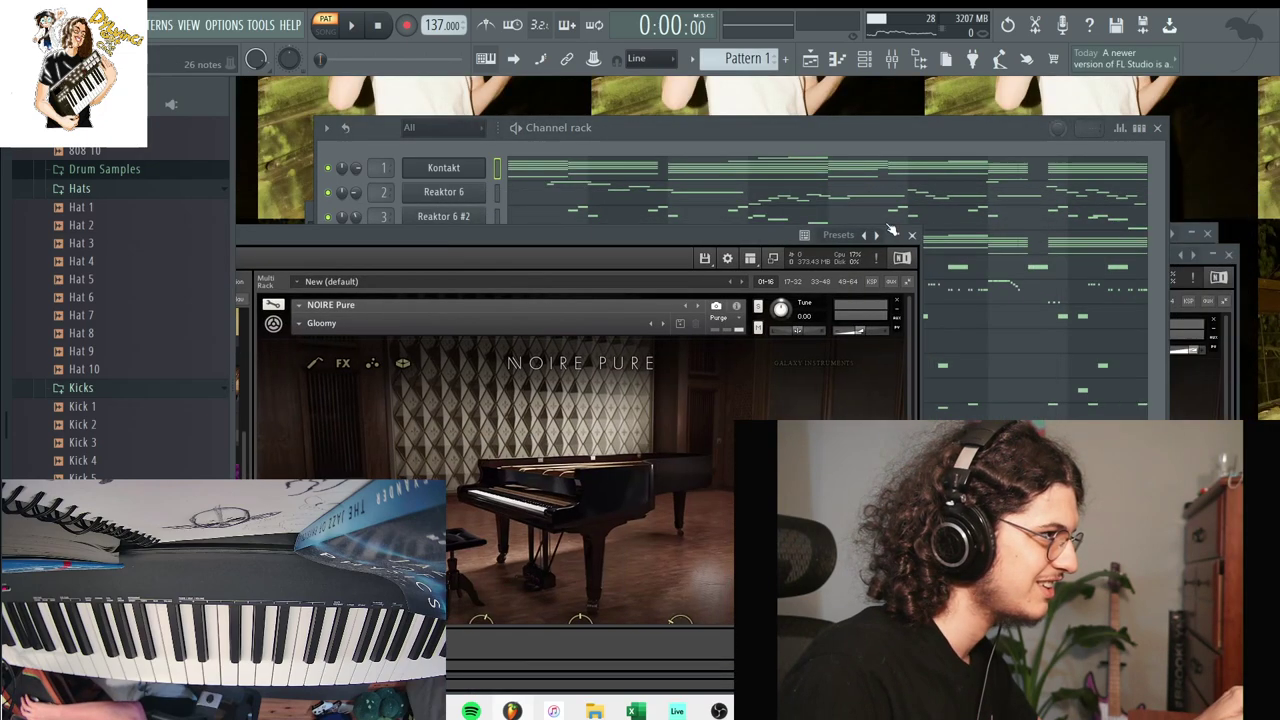
click(912, 237)
click(1207, 234)
click(1228, 255)
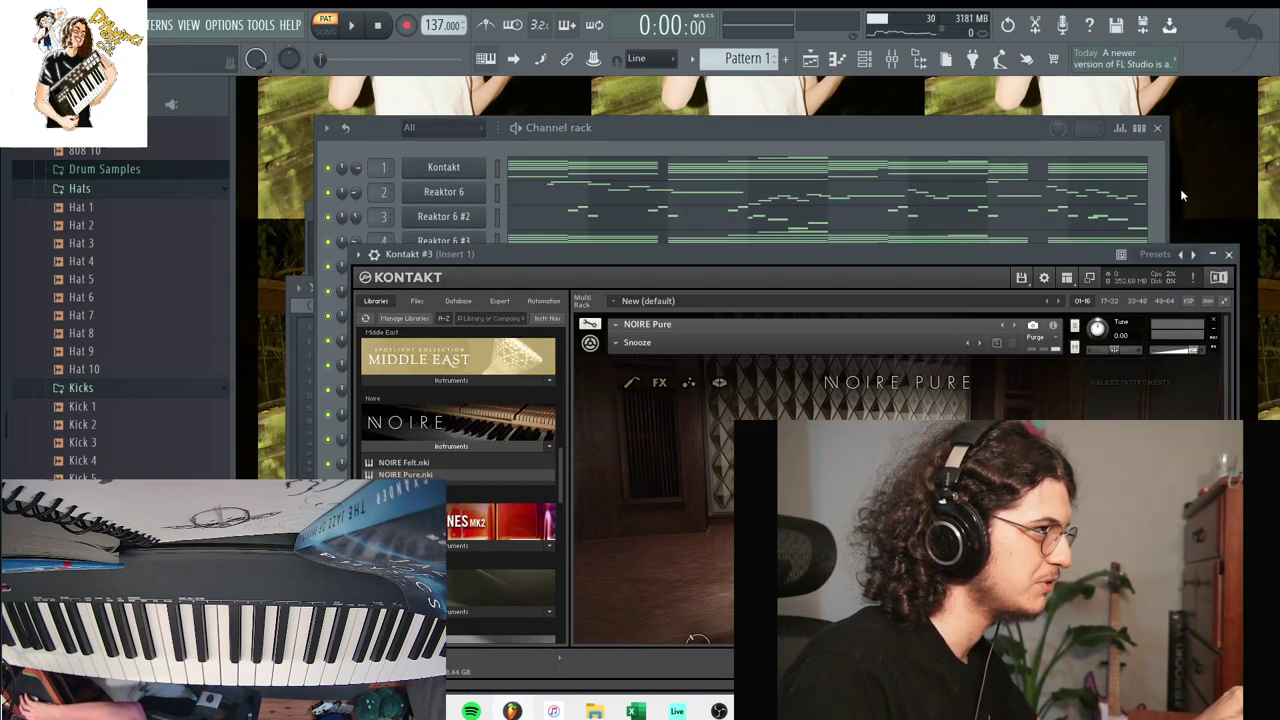
click(1229, 255)
Show the mixer, play the pattern, and lower the faders of inserts 2, 3 and 4.
click(903, 62)
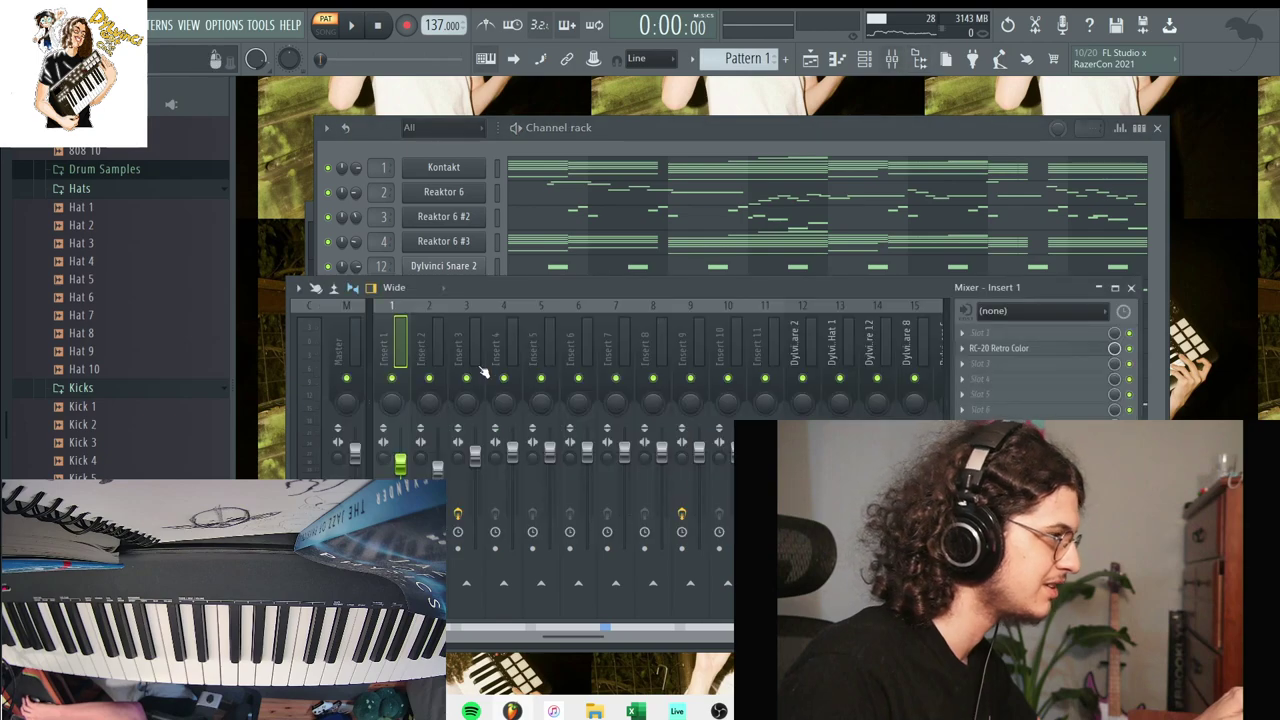
key(space)
click(508, 381)
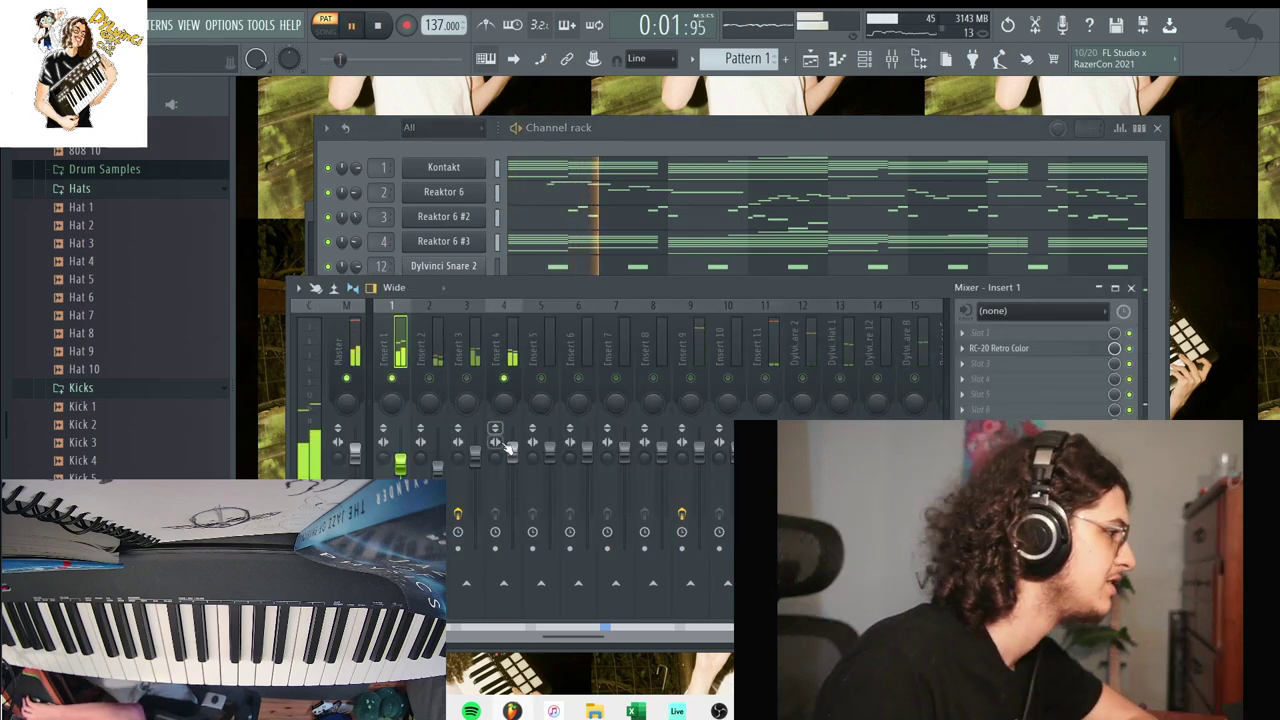
click(448, 487)
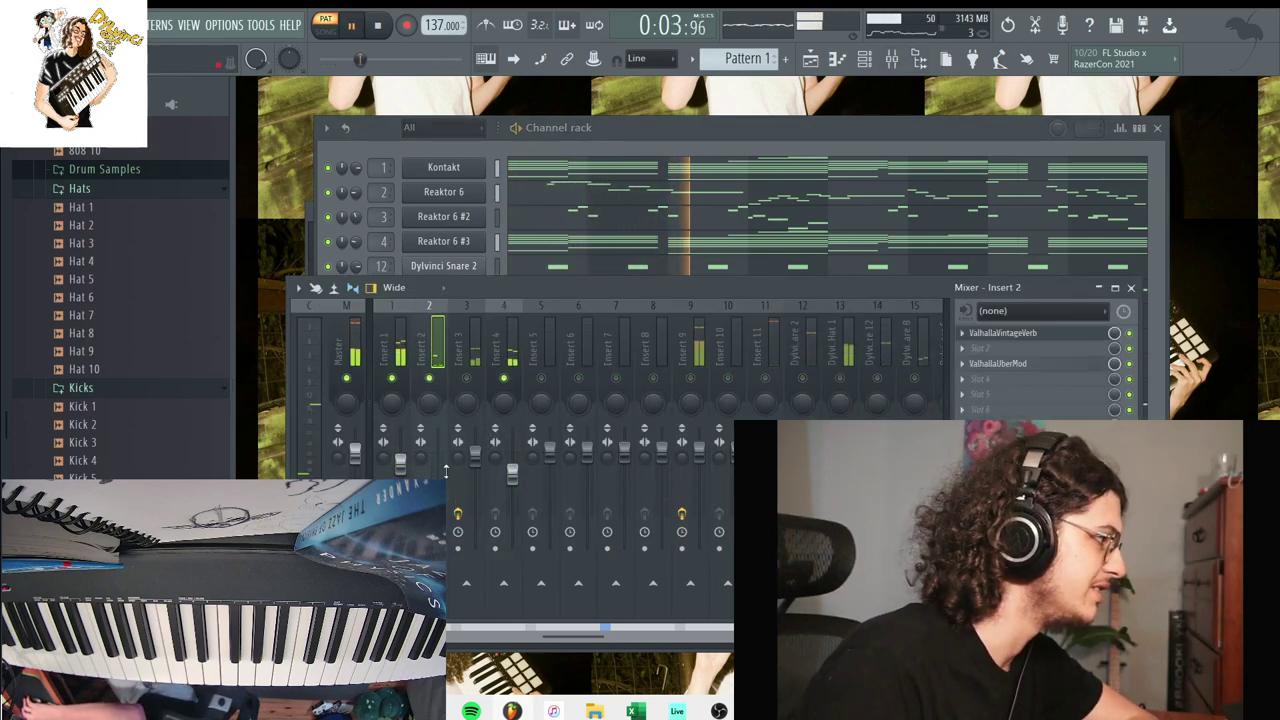
click(462, 443)
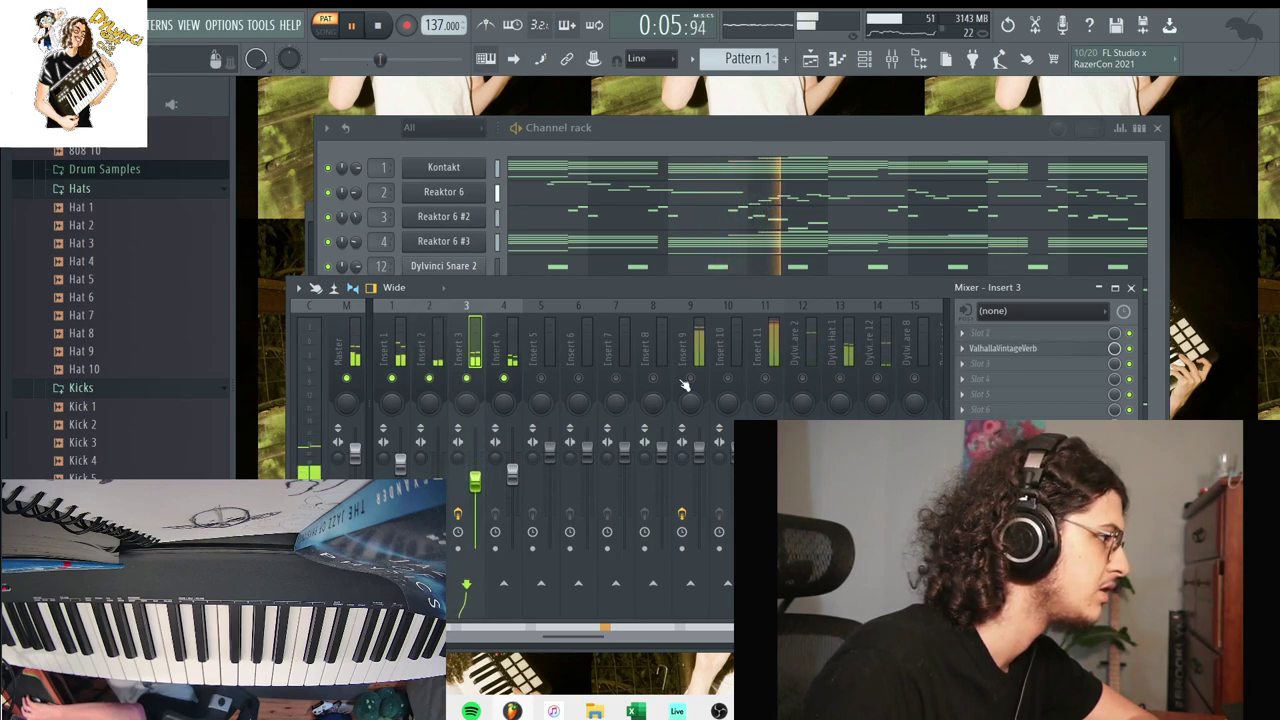
Lower the mixer levels of inserts 9 and 11 and of the Dylvinci Snare 2 and HiHat 1 tracks.
drag(700, 458, 702, 470)
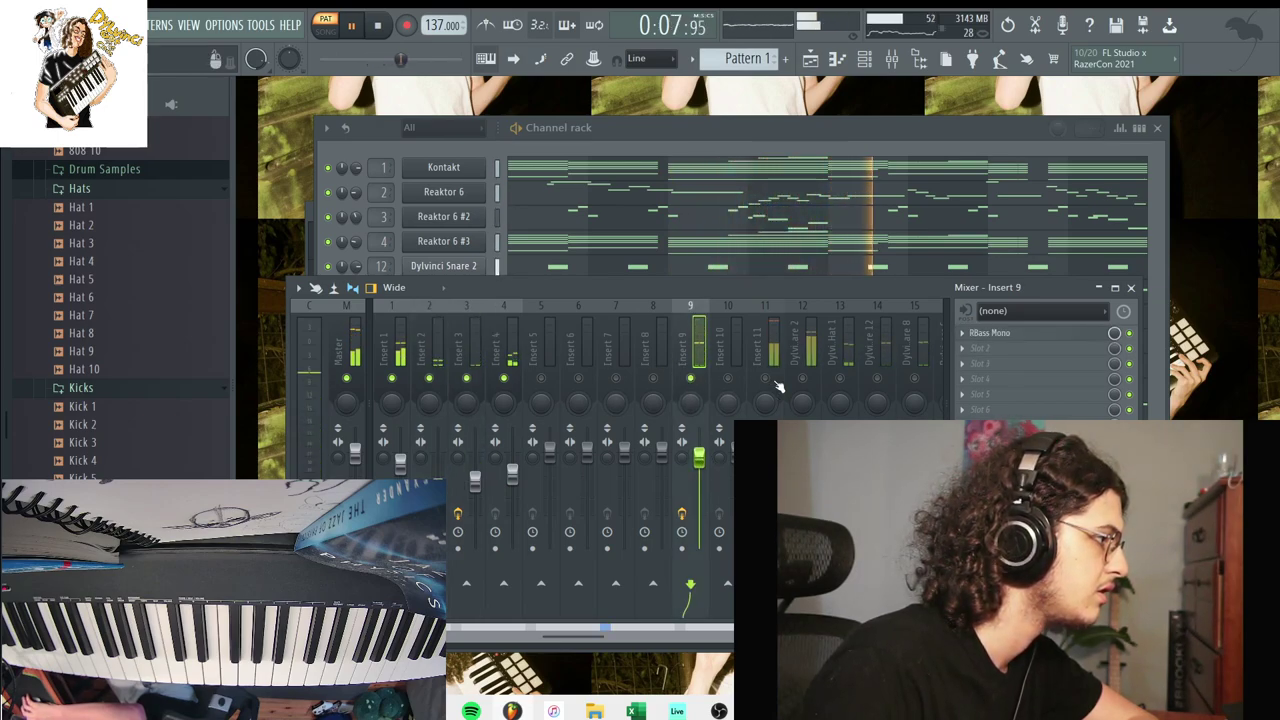
click(768, 450)
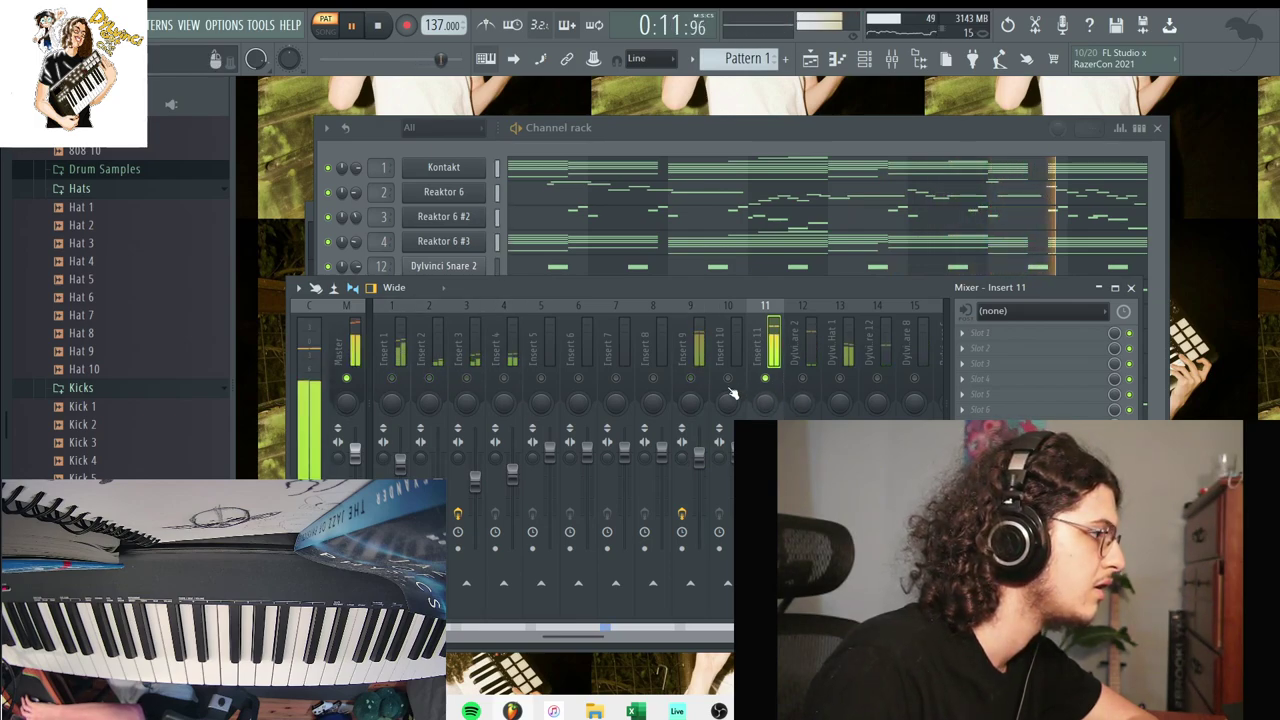
click(697, 441)
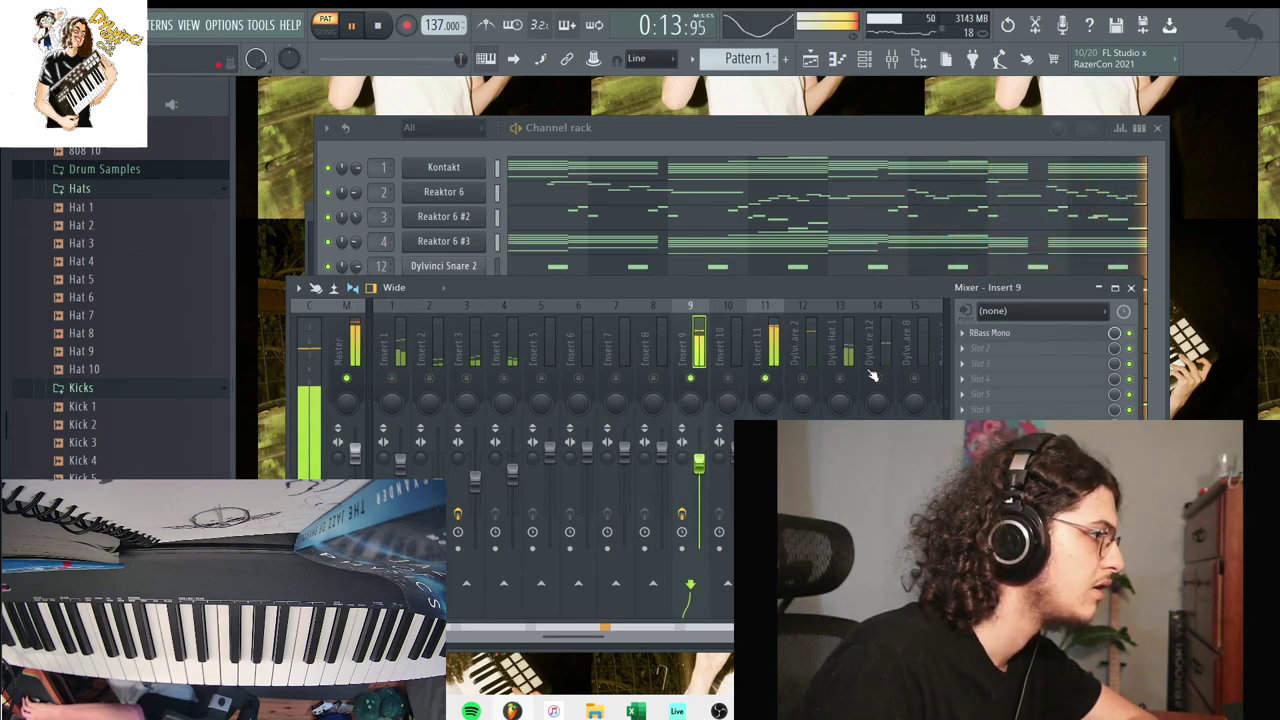
click(846, 445)
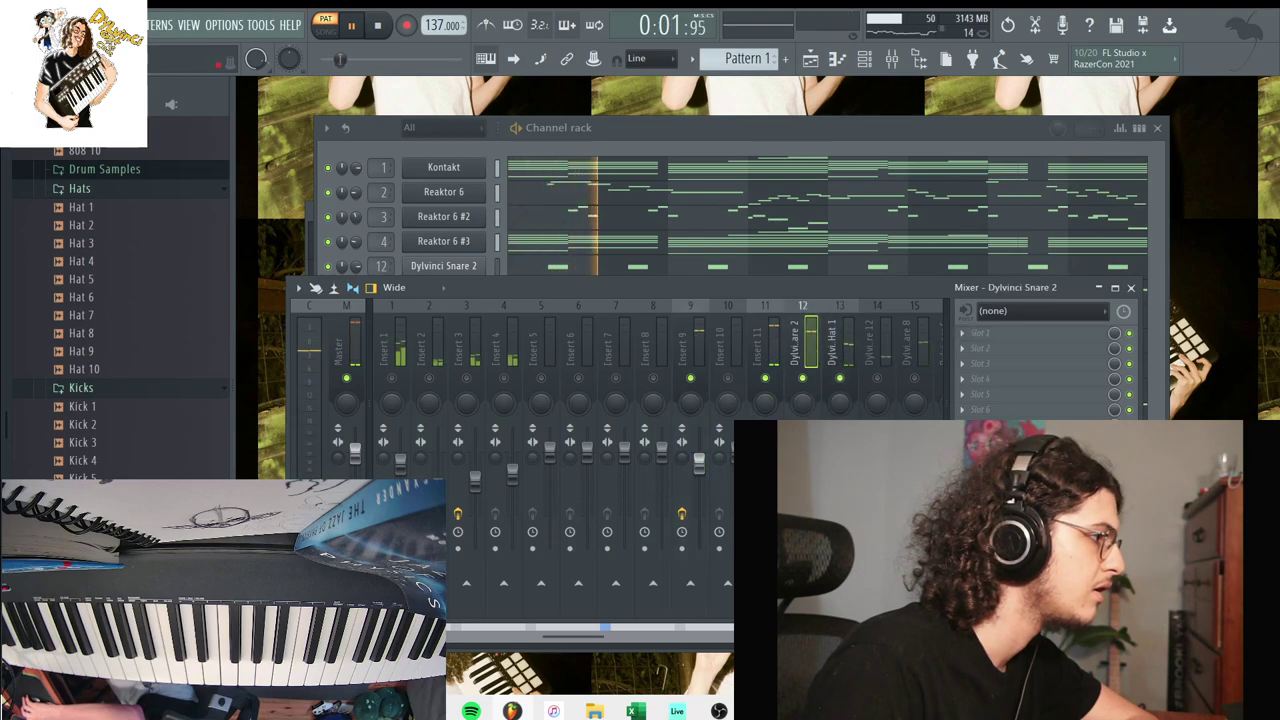
click(880, 379)
Check the Kontakt #2 mixer track and fine-tune the levels of the melodic inserts 1 to 4.
drag(410, 614, 428, 614)
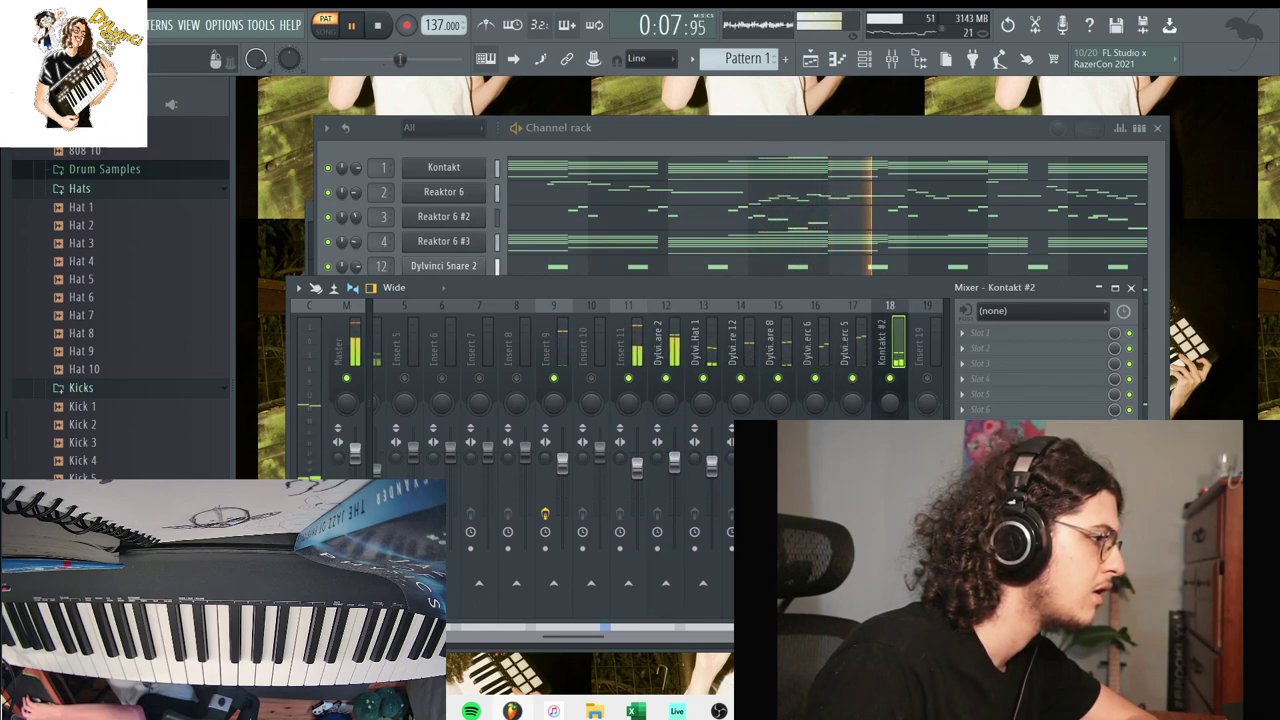
drag(604, 616, 624, 616)
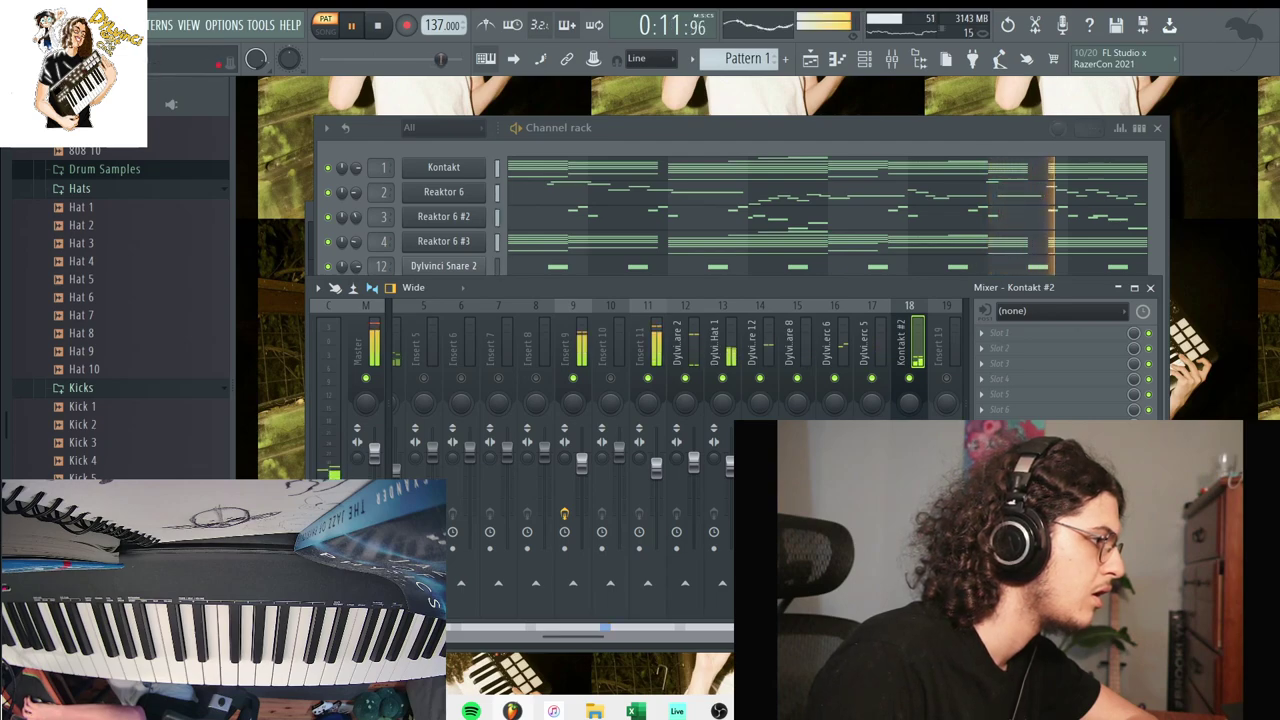
scroll(431, 400, up, 4)
click(411, 381)
click(450, 381)
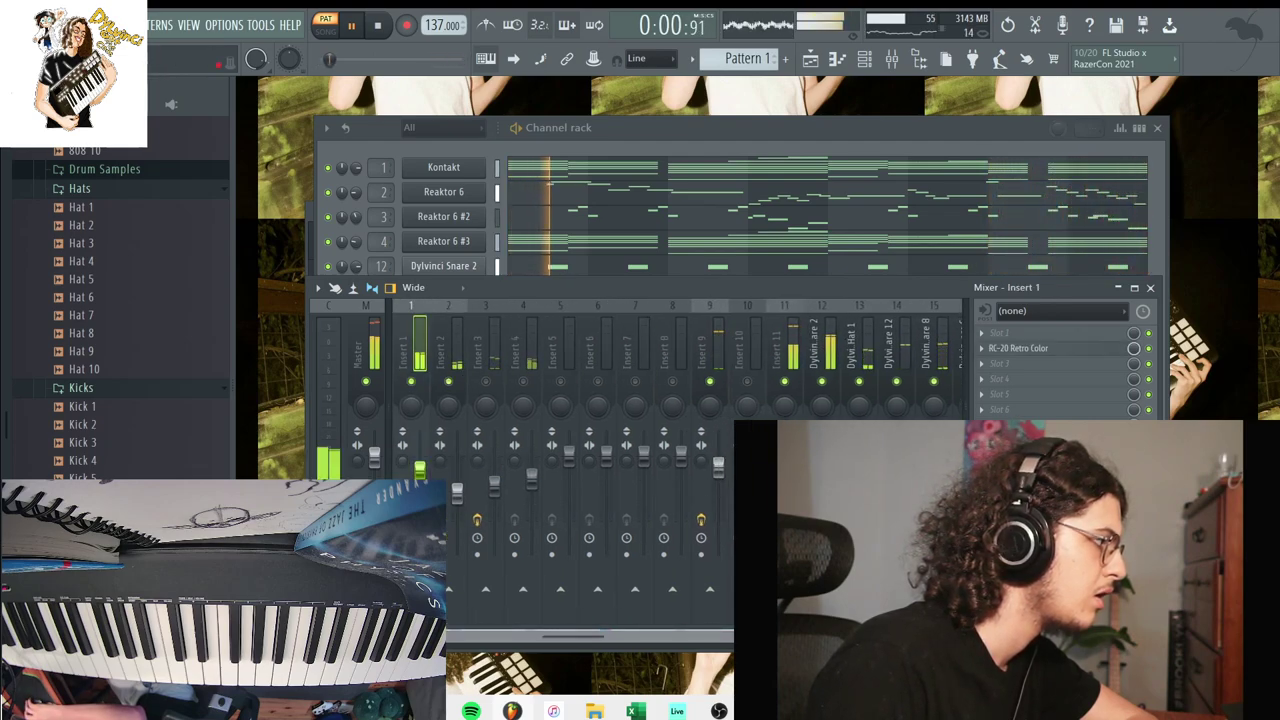
click(494, 486)
click(531, 479)
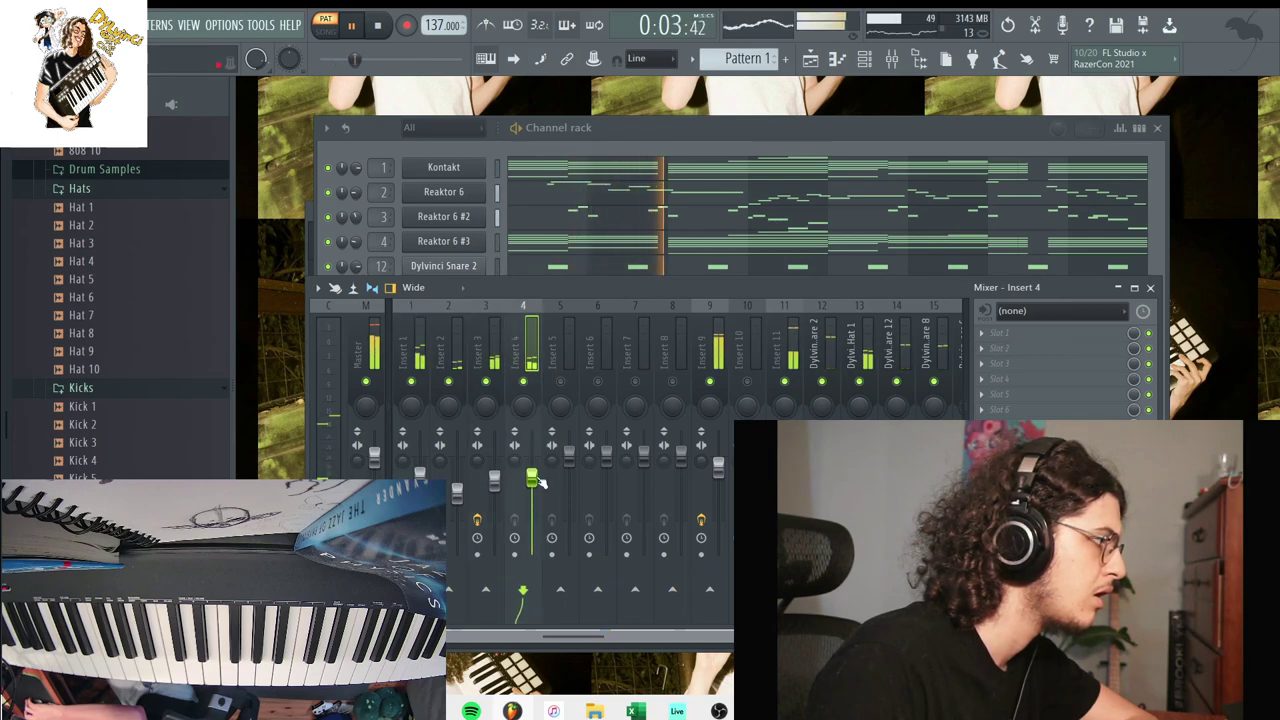
Find a limiter by searching the effect plugins for "limi", load it on the Master track and adjust its settings.
click(373, 400)
click(1020, 310)
mouse_move(1010, 326)
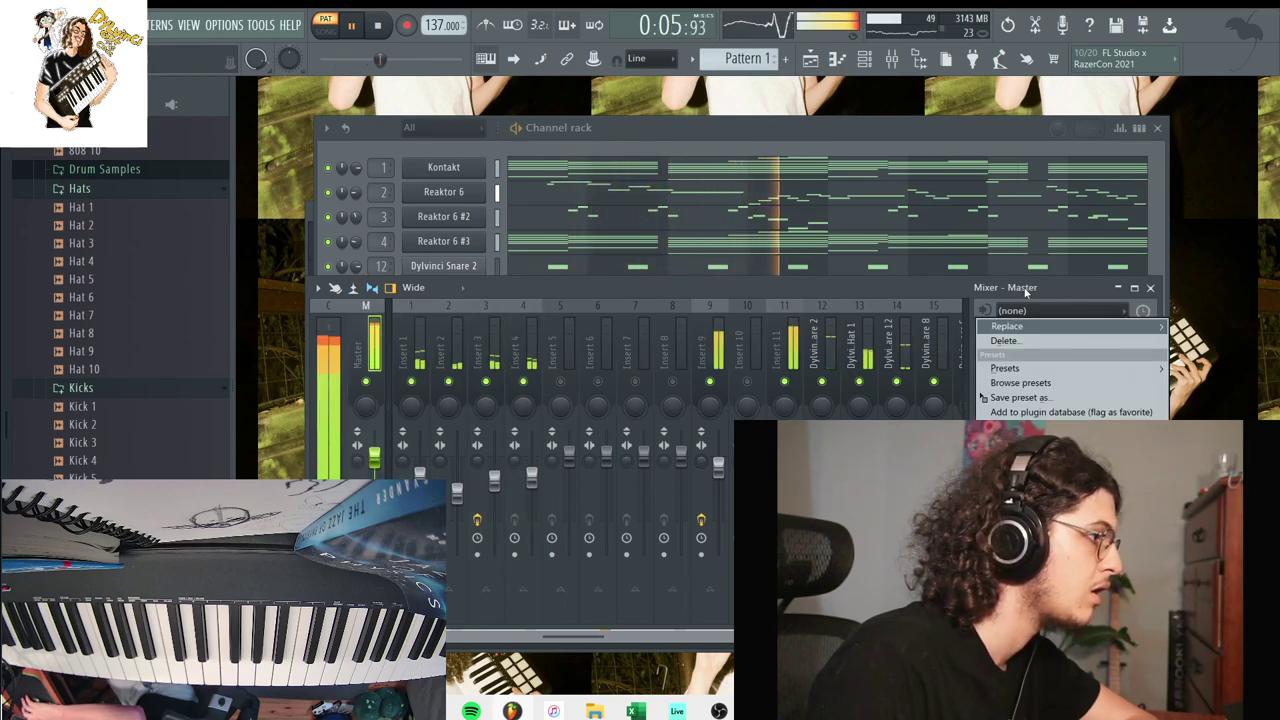
click(745, 35)
click(617, 659)
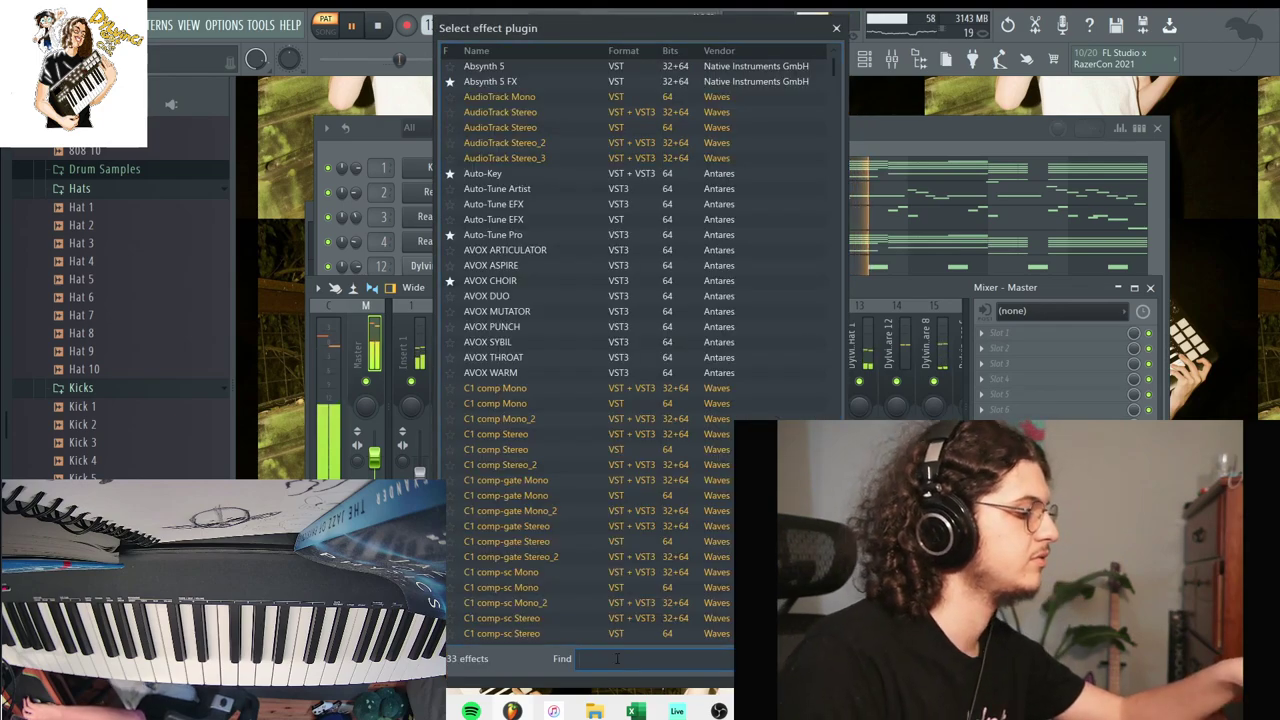
text(limi)
double_click(530, 128)
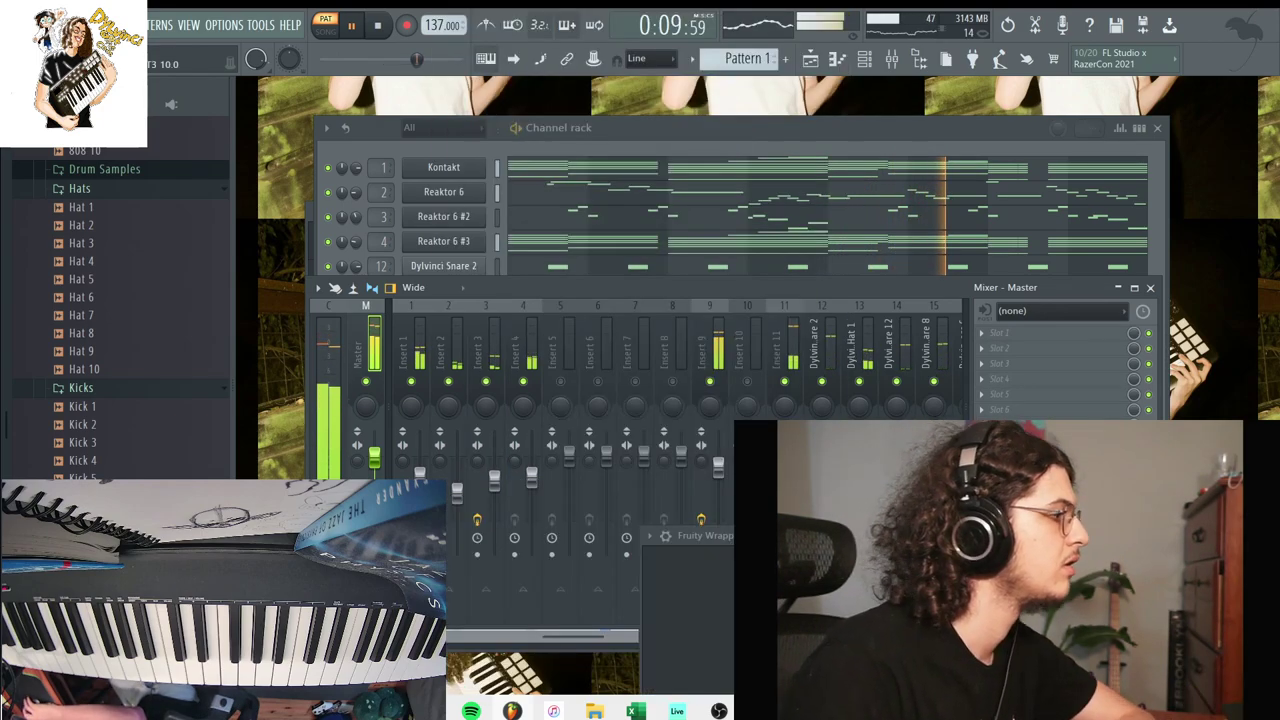
drag(717, 541, 733, 405)
drag(709, 482, 709, 488)
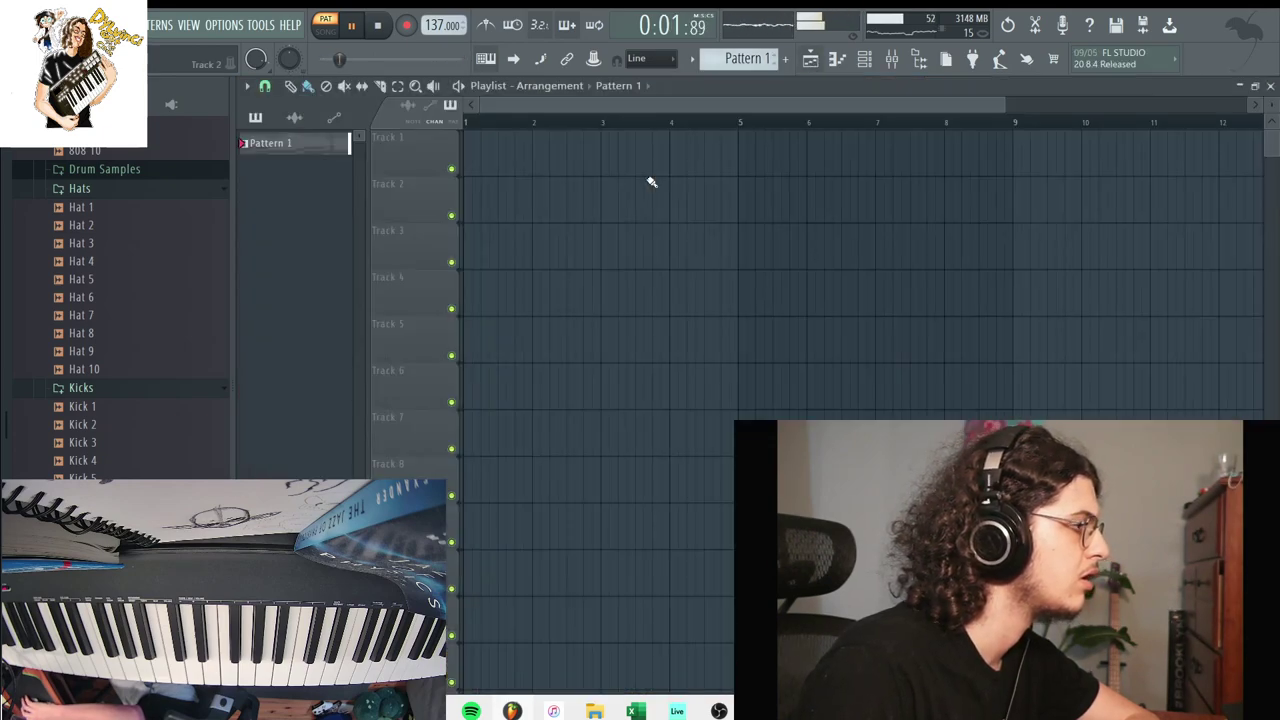
Place Pattern 1 on playlist Track 1 at bar 1, split it by channel, and stop playback.
drag(721, 245, 549, 152)
click(689, 58)
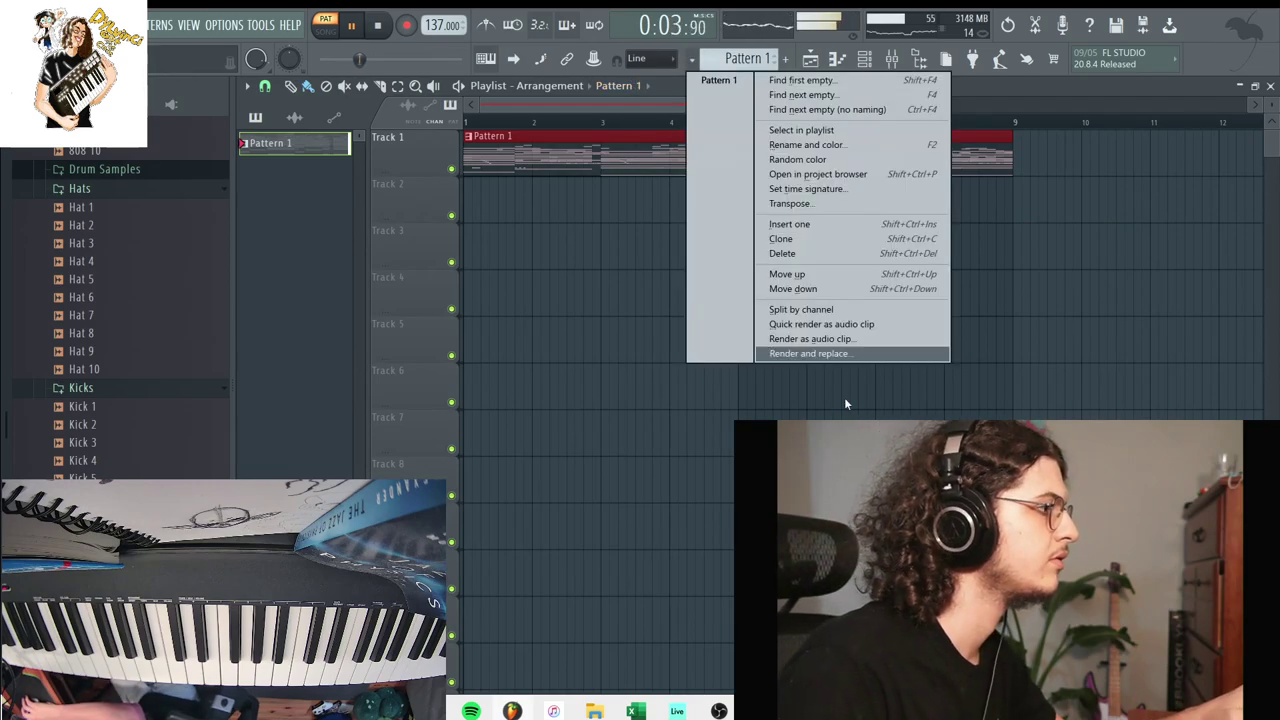
click(790, 311)
key(space)
Spread the overlapping melody clips over separate playlist tracks, with Reaktor 6 on Track 3 and Reaktor 6 #3 on Track 4.
drag(600, 152, 585, 248)
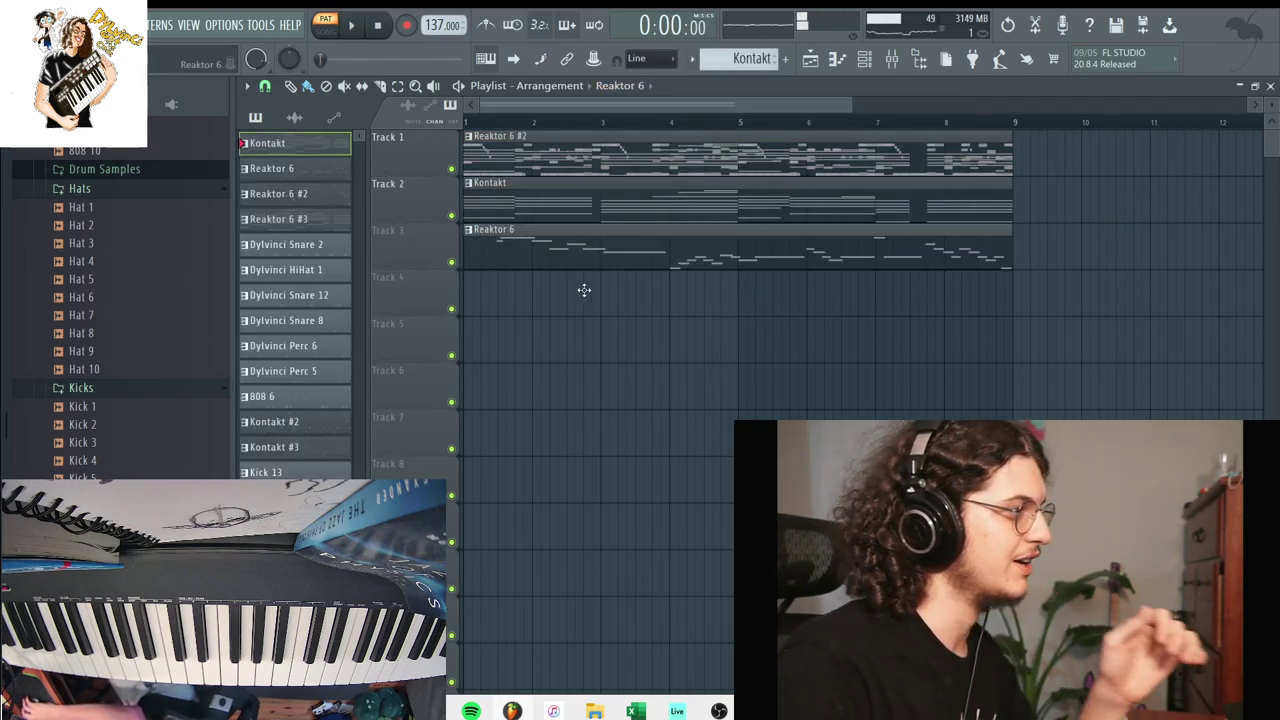
drag(640, 152, 580, 388)
drag(588, 152, 432, 574)
Move the stacked snare, hi-hat, percussion, kick, 808 and remaining Kontakt clips onto their own playlist tracks.
alt+scroll(640, 143, down, 5)
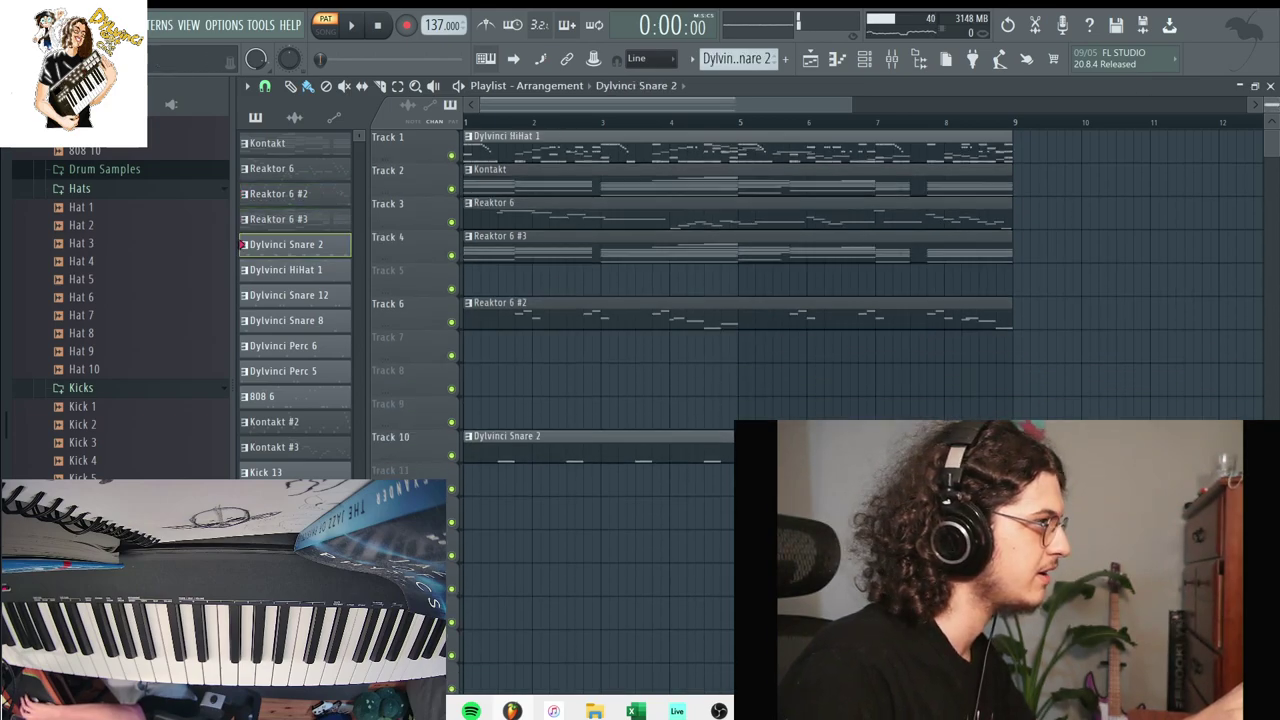
drag(579, 192, 572, 272)
drag(500, 136, 504, 310)
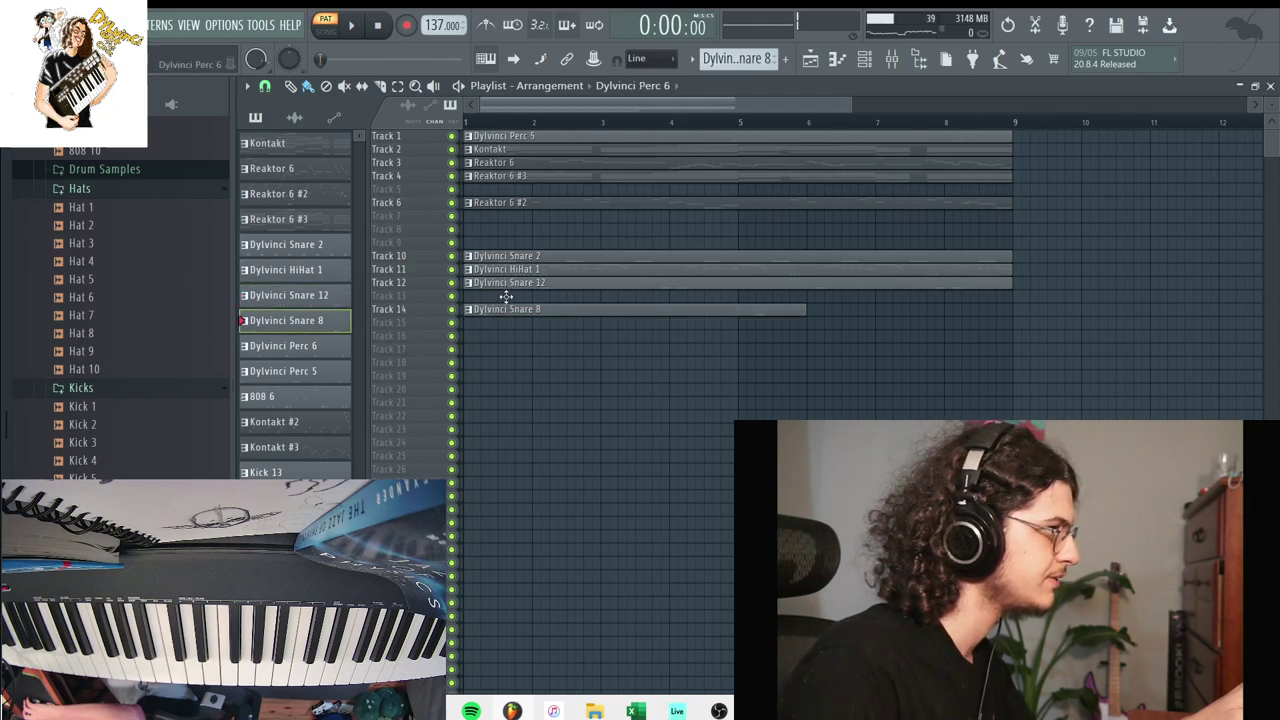
click(506, 296)
click(502, 323)
drag(517, 139, 490, 362)
drag(490, 309, 490, 230)
drag(502, 134, 482, 242)
drag(493, 137, 490, 336)
drag(518, 383, 523, 226)
drag(557, 403, 520, 183)
Shift the separated clips up so the full set fills Tracks 1 to 14, starting with Kontakt on Track 1.
key(ctrl+a)
click(749, 345)
key(ctrl+z)
mouse_move(911, 380)
mouse_down()
mouse_move(868, 246)
mouse_move(800, 148)
mouse_up()
drag(650, 151, 647, 138)
scroll(909, 223, up, 5)
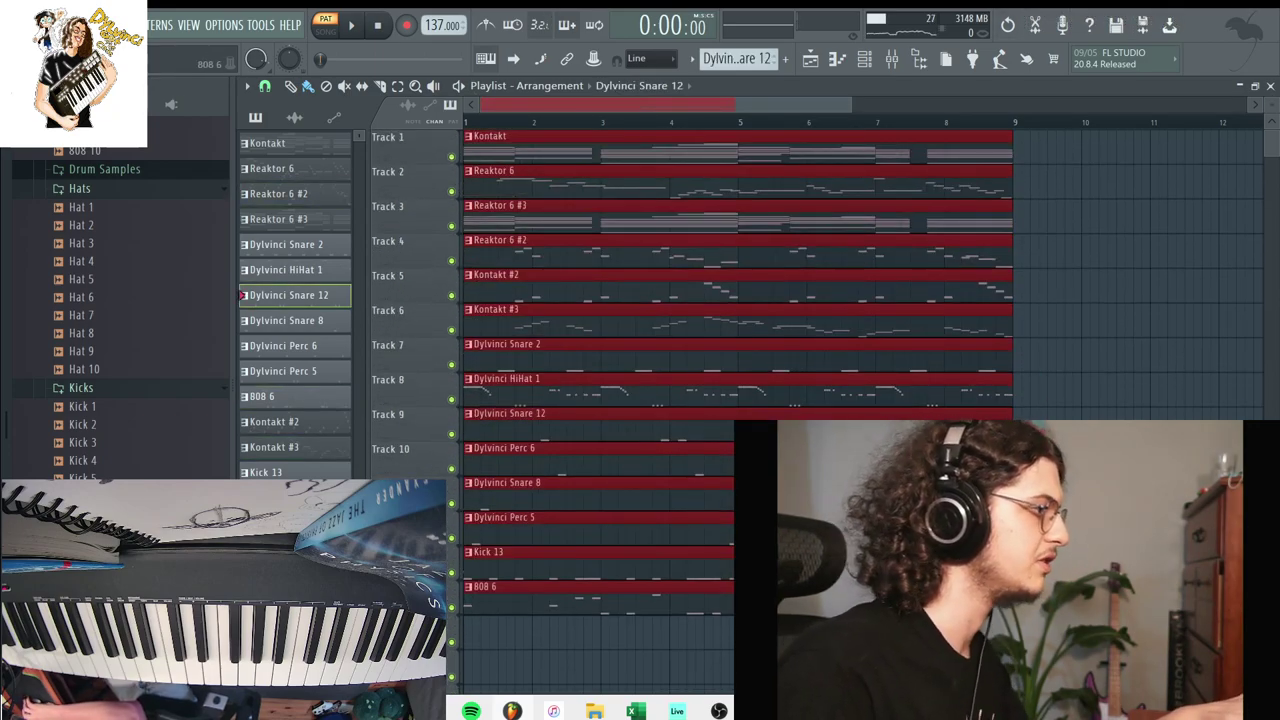
Duplicate the full set of clips at bar 9 and clear the drum, kick and 808 clips from the first eight bars.
key(ctrl+b)
drag(774, 106, 640, 106)
mouse_move(524, 612)
mouse_down()
mouse_move(584, 505)
mouse_move(571, 372)
mouse_up()
key(space)
key(space)
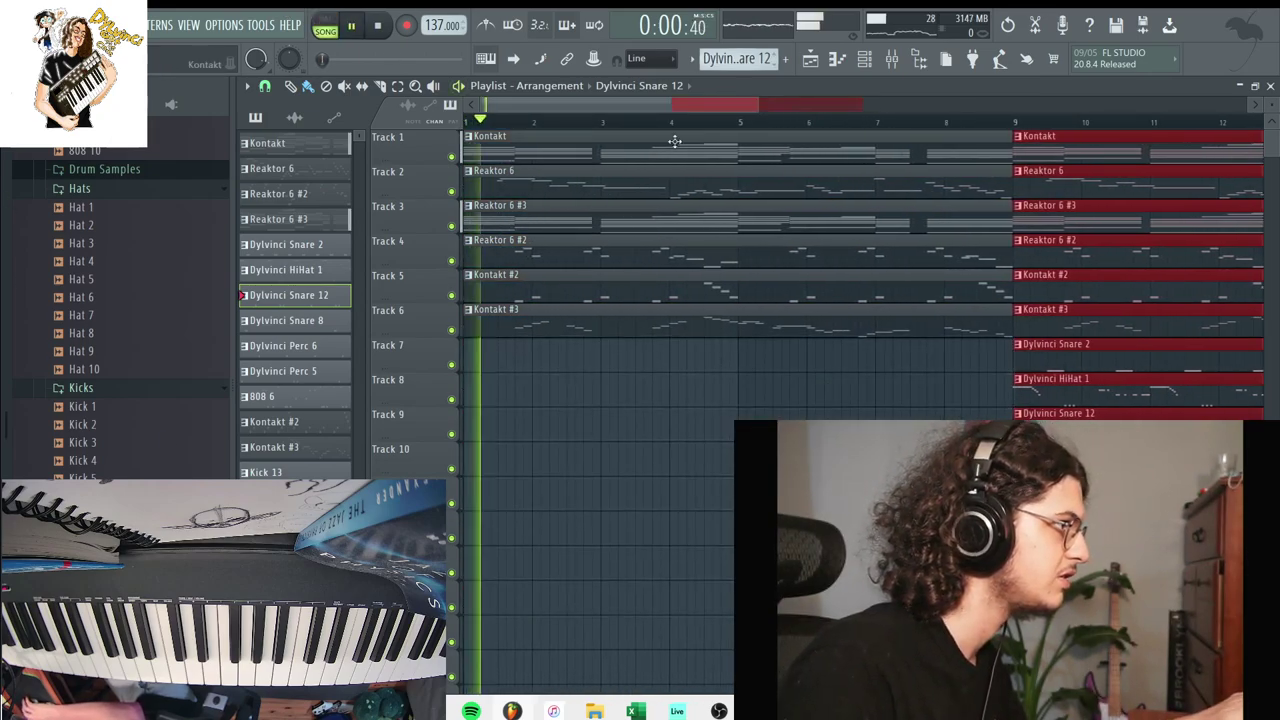
Remove the Reaktor 6 clip from the first eight bars and duplicate the selected full section at bar 17.
click(866, 60)
key(F6)
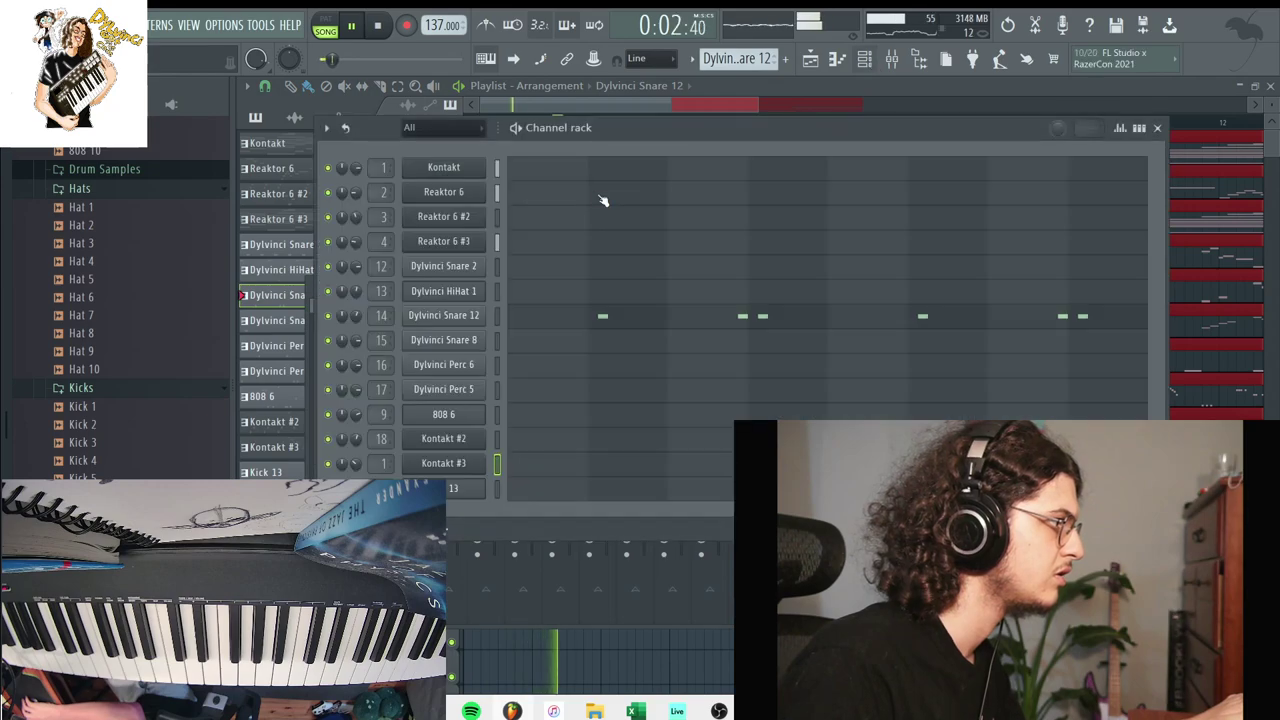
click(959, 88)
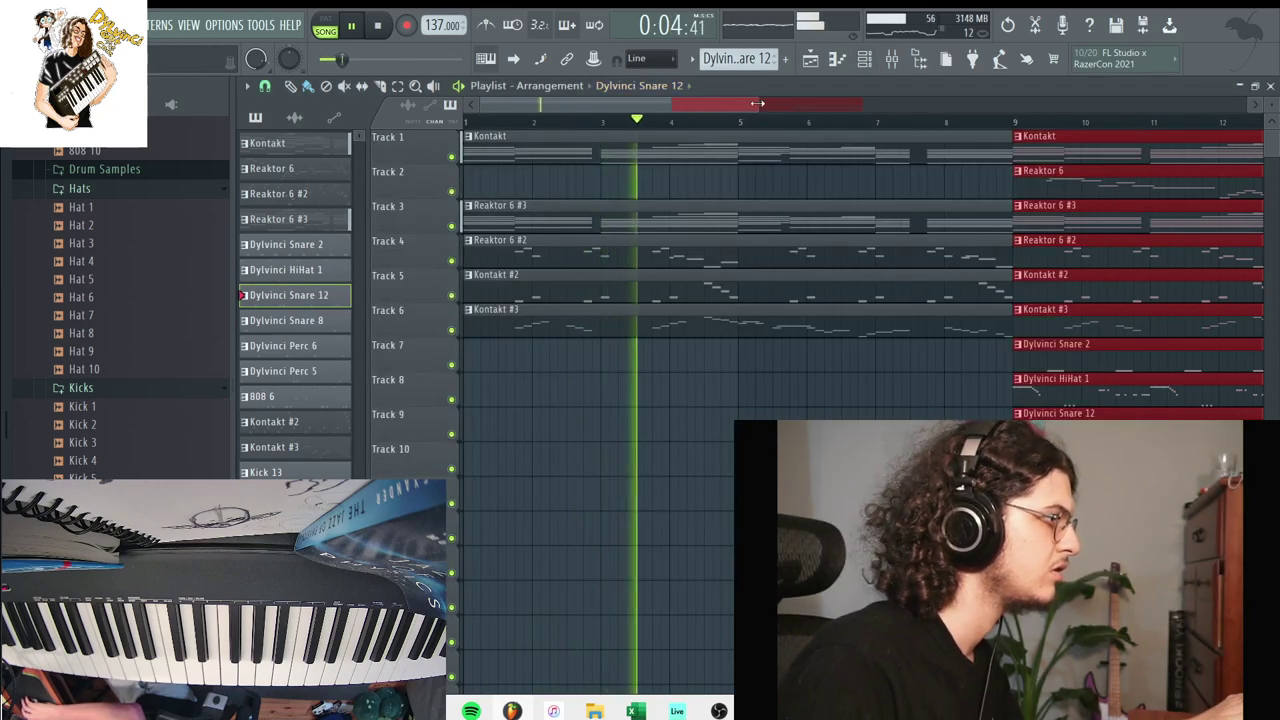
scroll(1071, 395, down, 4)
key(ctrl+b)
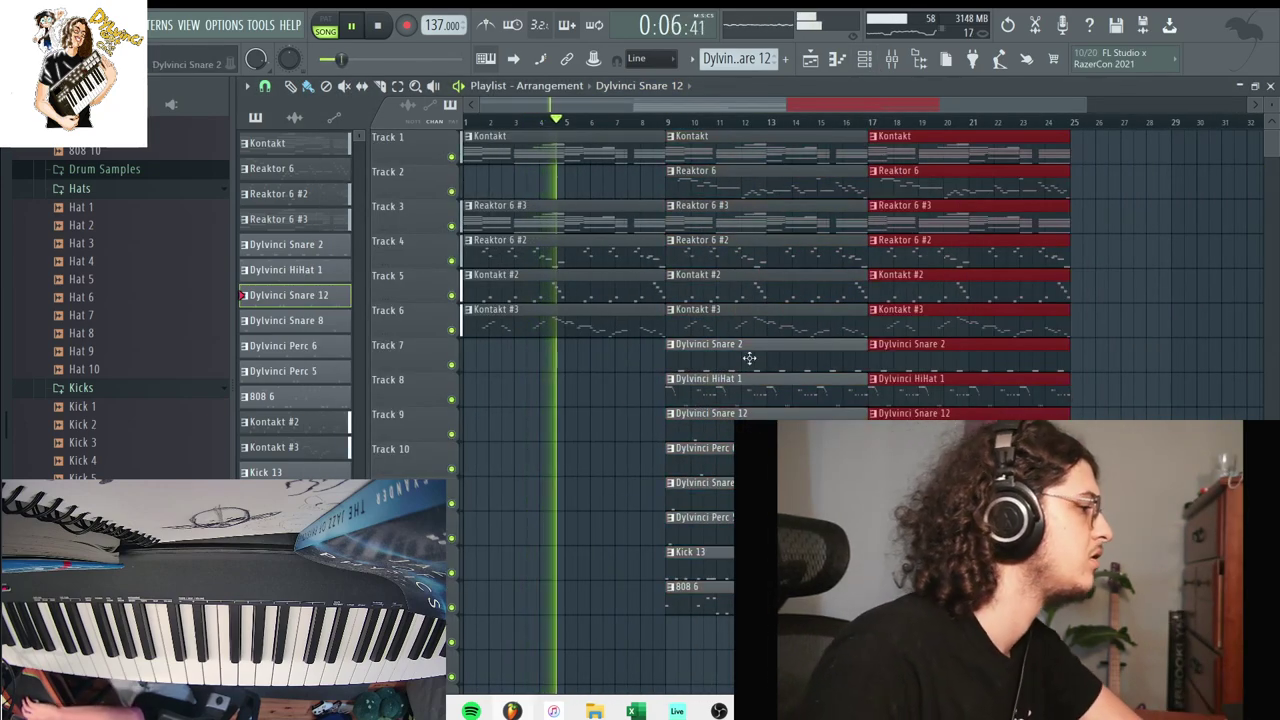
Thin out bars 9 to 16 by deleting the Reaktor 6, Reaktor 6 #2, Kontakt #2, Kontakt #3 and Kick 13 clips and starting 808 6 at bar 13.
ctrl+click(571, 491)
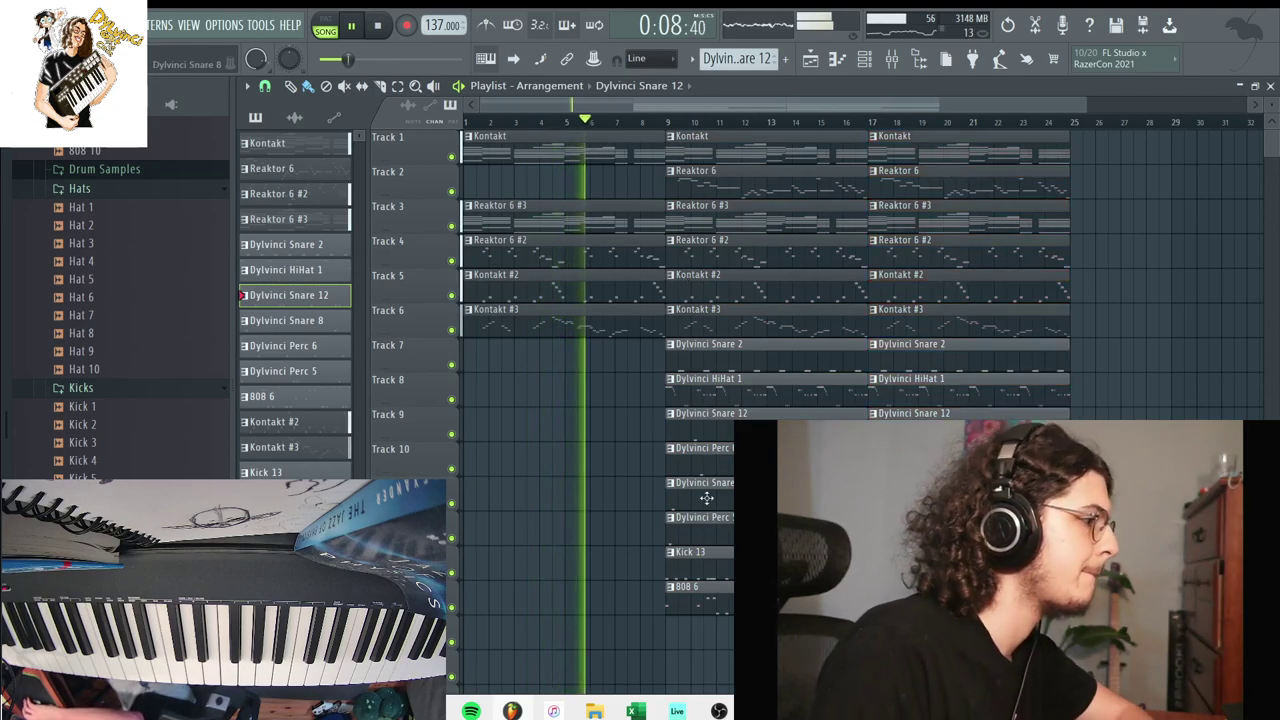
drag(662, 597, 718, 598)
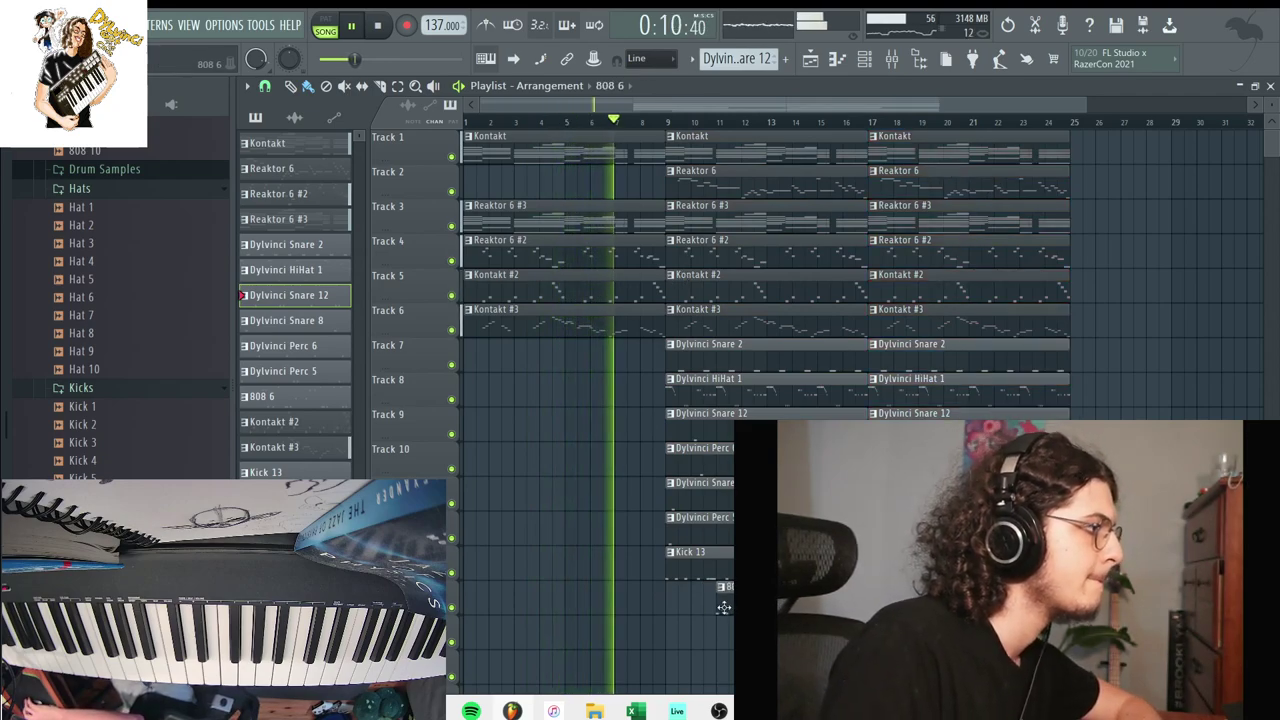
right_click(728, 175)
right_click(703, 249)
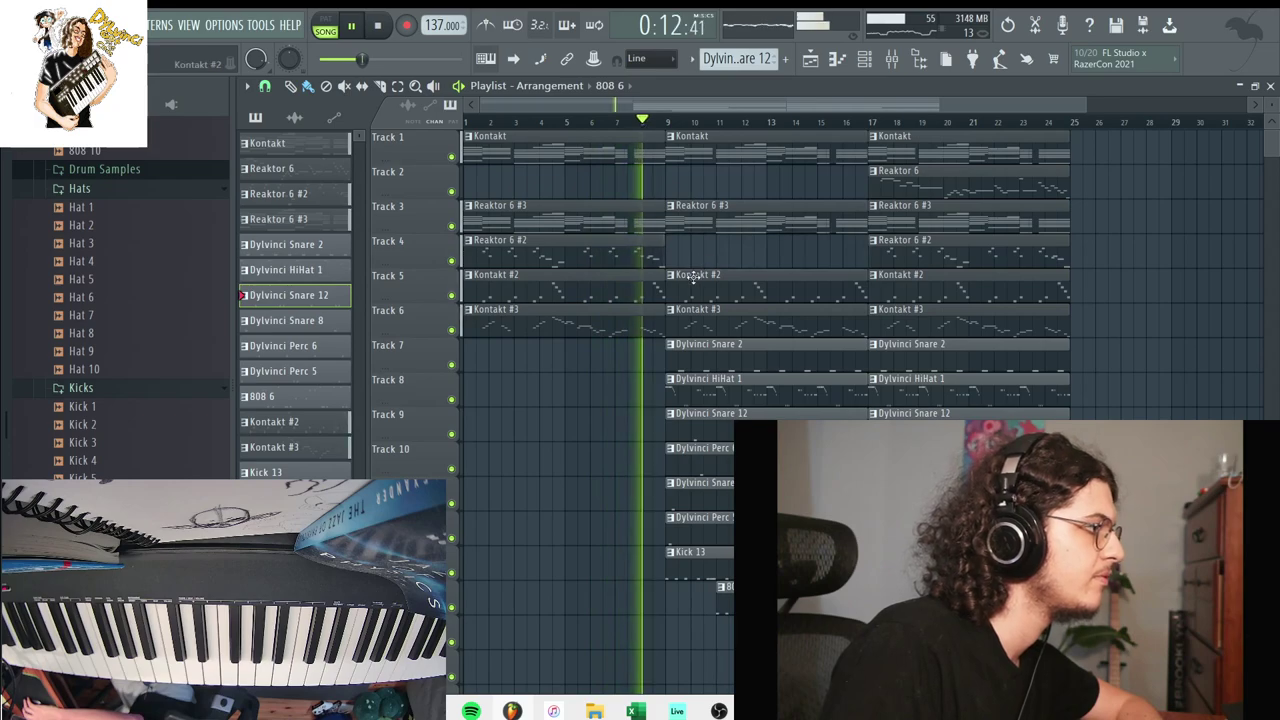
right_click(686, 565)
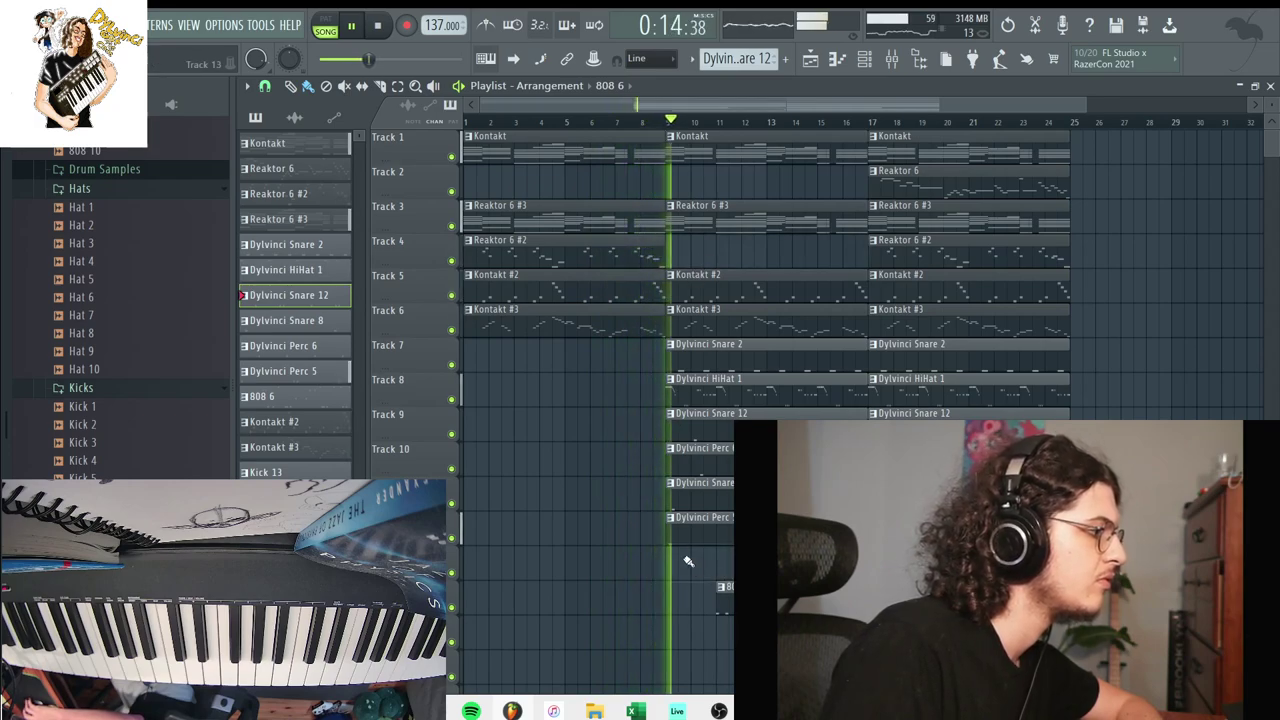
right_click(719, 605)
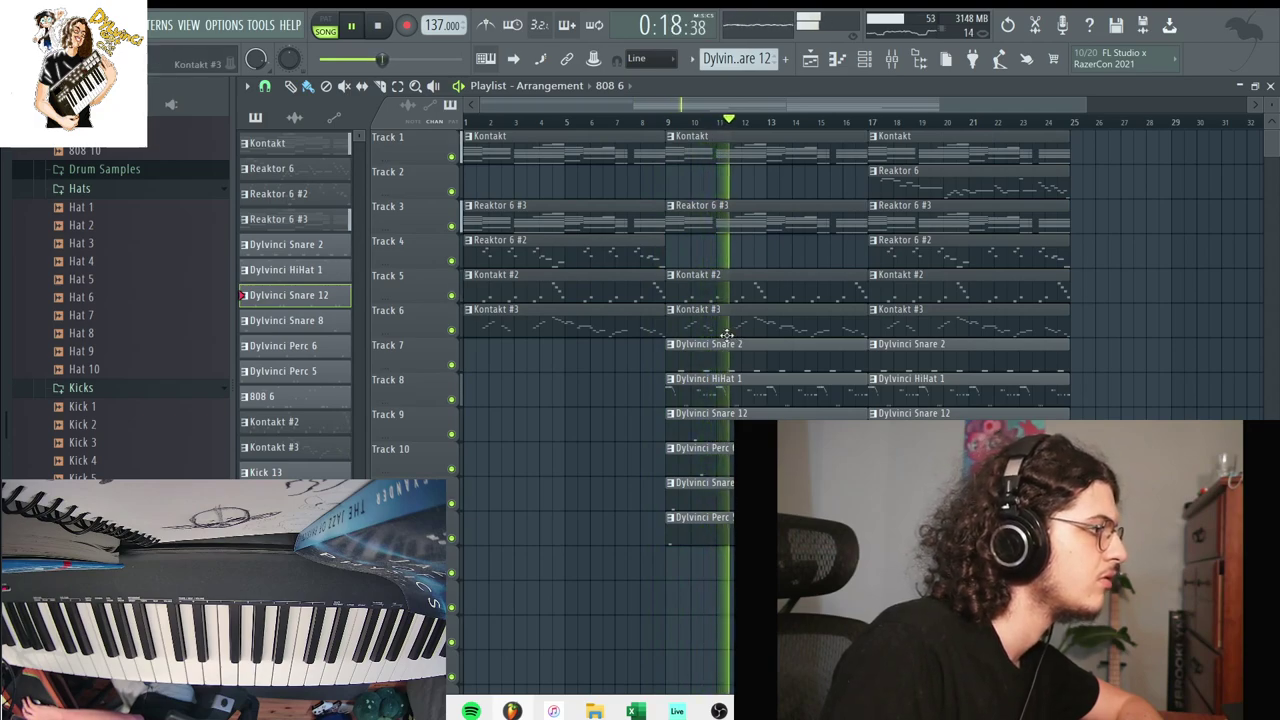
right_click(735, 326)
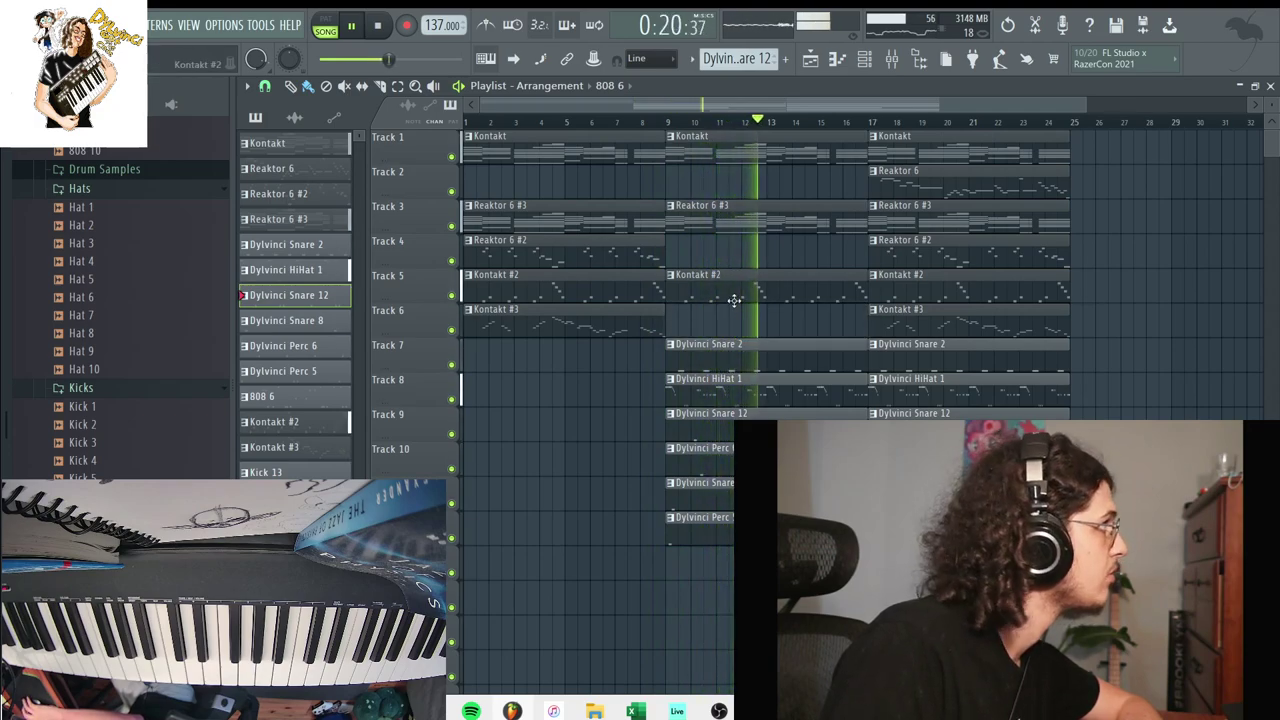
right_click(736, 297)
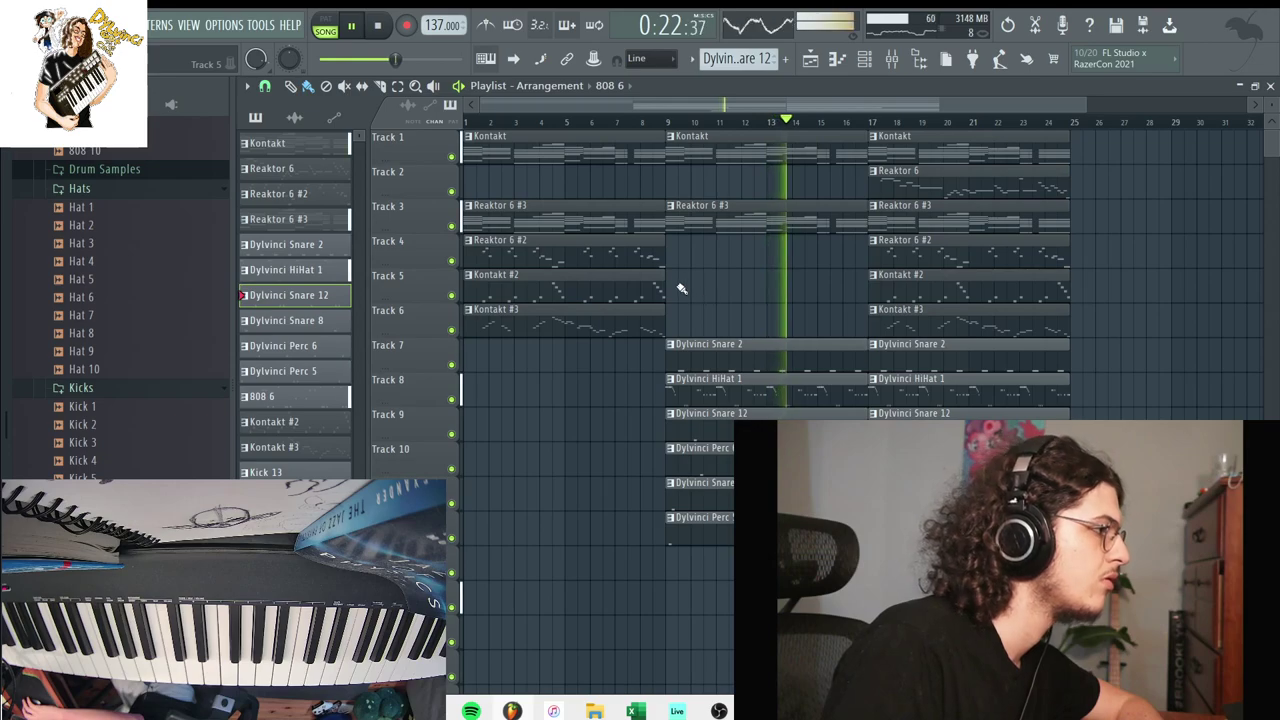
Re-place the Reaktor 6 #3 clip at bar 9 and shorten the selected drum and percussion clips to end just before bar 17.
right_click(700, 226)
click(644, 218)
click(668, 212)
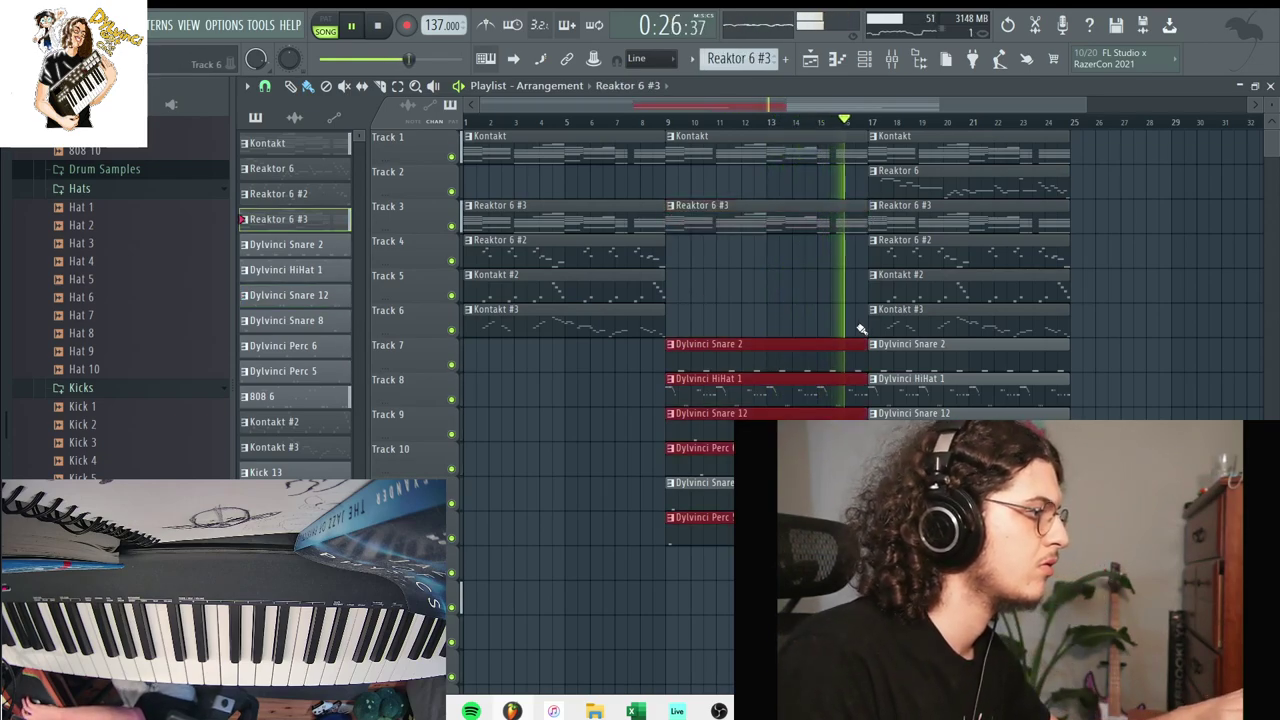
drag(854, 355, 848, 355)
Duplicate the full section from bar 17 at bar 25 and delete the Reaktor 6 clip from bars 17 to 24.
drag(966, 560, 880, 137)
key(ctrl+b)
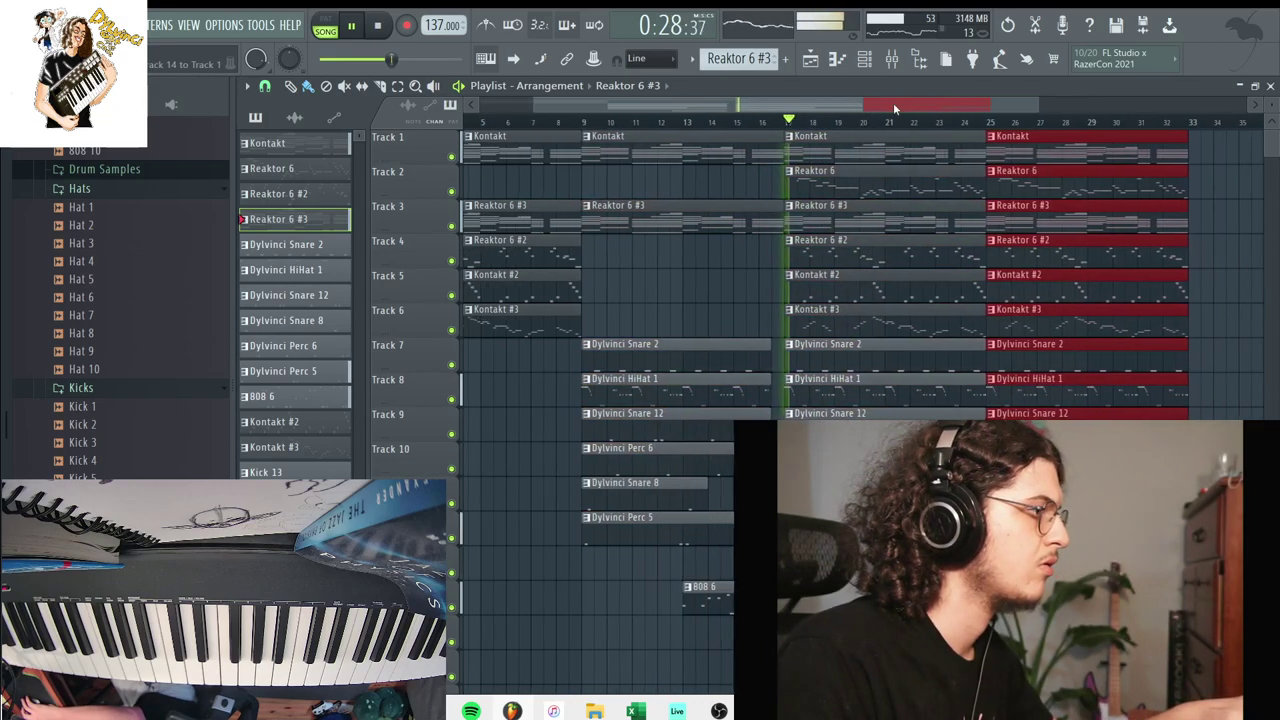
right_click(848, 192)
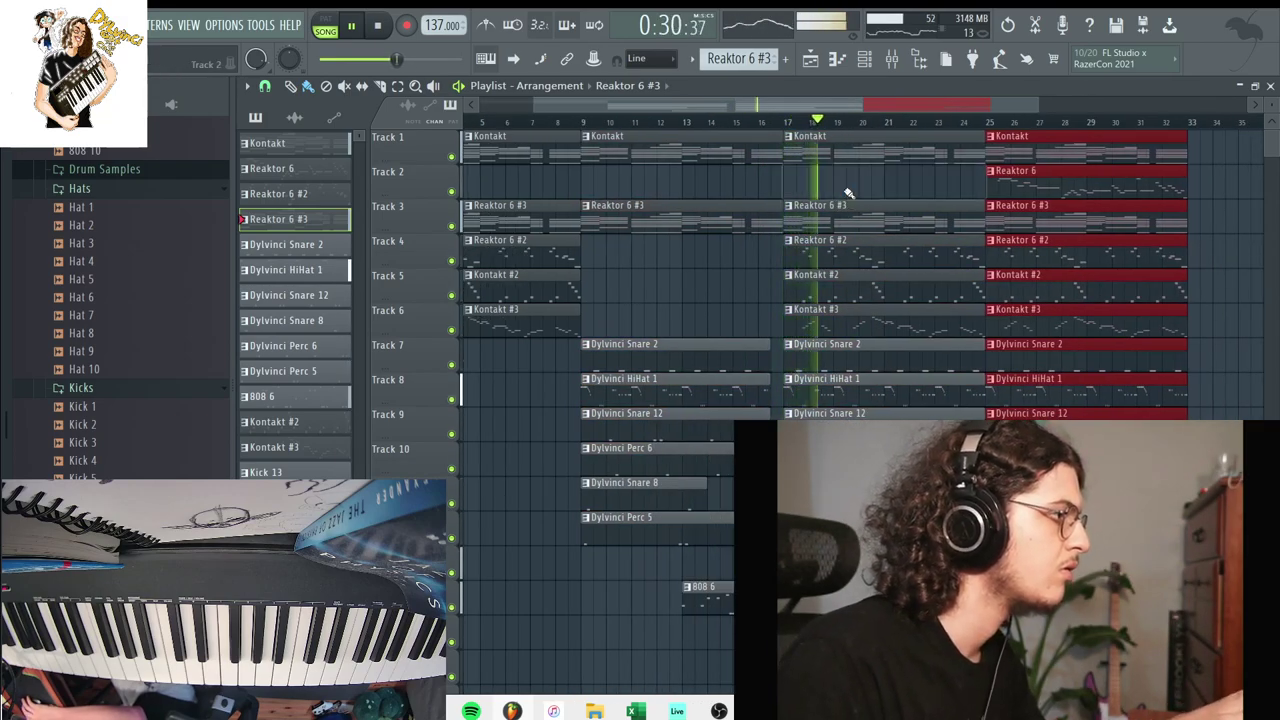
Delete the Kontakt #2 clip from bars 17 to 24, bringing back the Reaktor 6 #2 clip there after trying its removal.
key(ctrl+z)
right_click(858, 276)
right_click(867, 258)
key(ctrl+z)
right_click(843, 191)
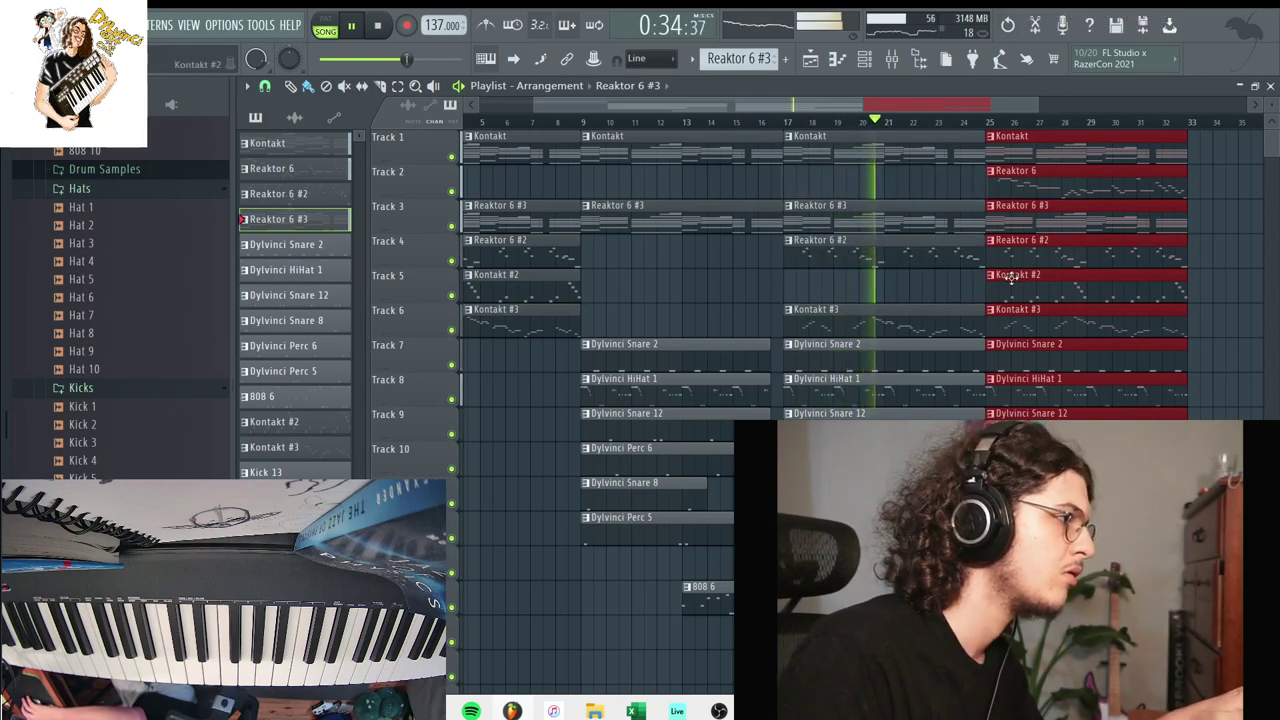
key(ctrl+d)
click(803, 285)
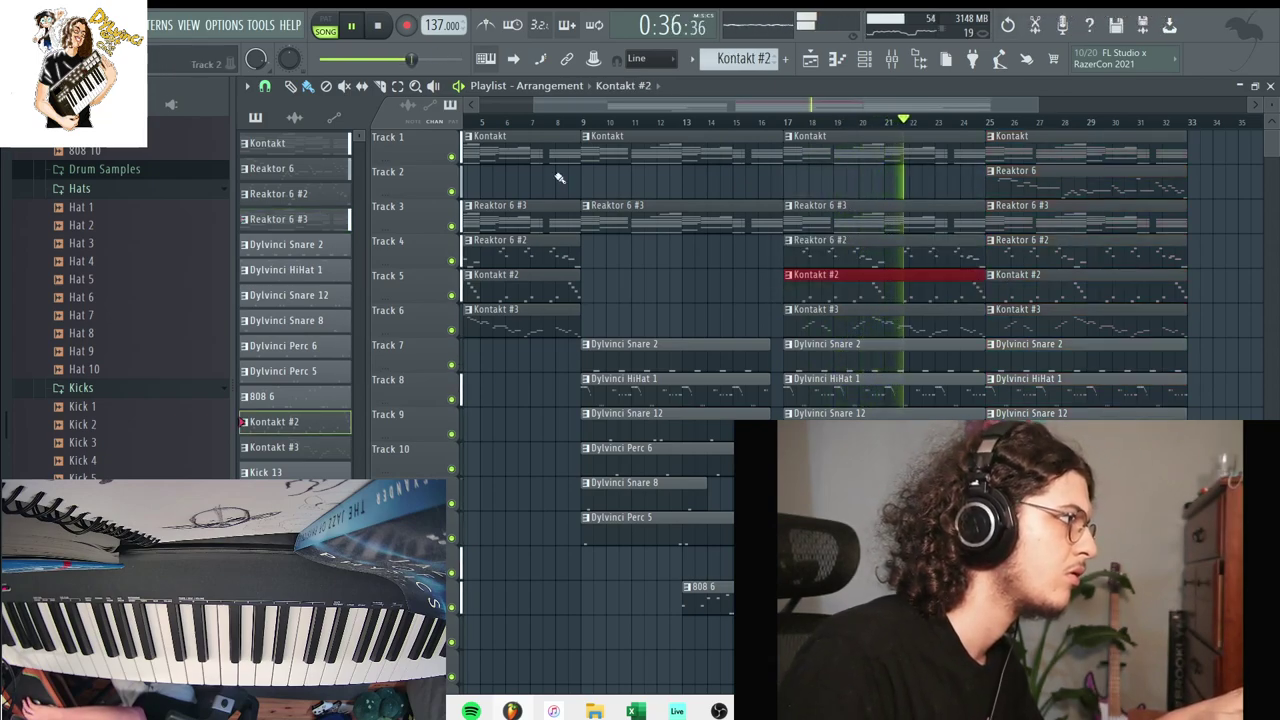
right_click(901, 296)
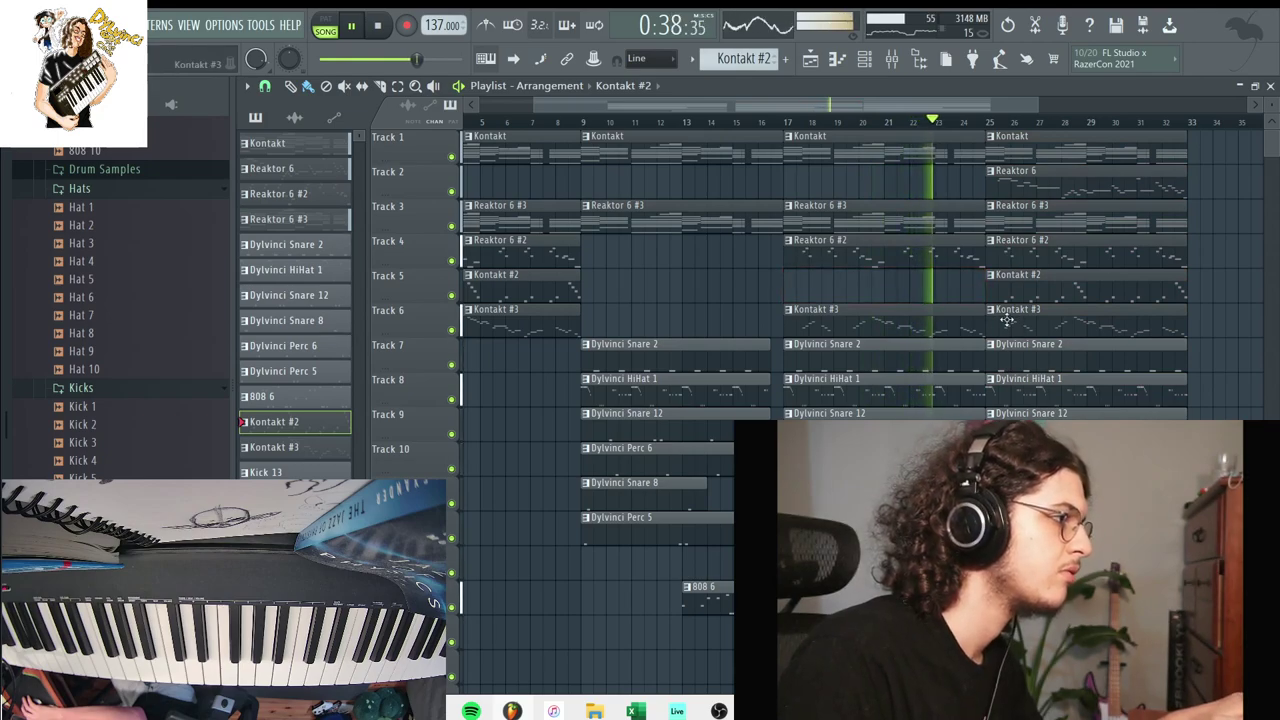
Thin out bars 25 to 32 by deleting the Dylvinci HiHat 1, Kontakt #2, Kontakt #3 and Reaktor 6 #2 clips.
right_click(1014, 402)
right_click(1015, 285)
right_click(1011, 322)
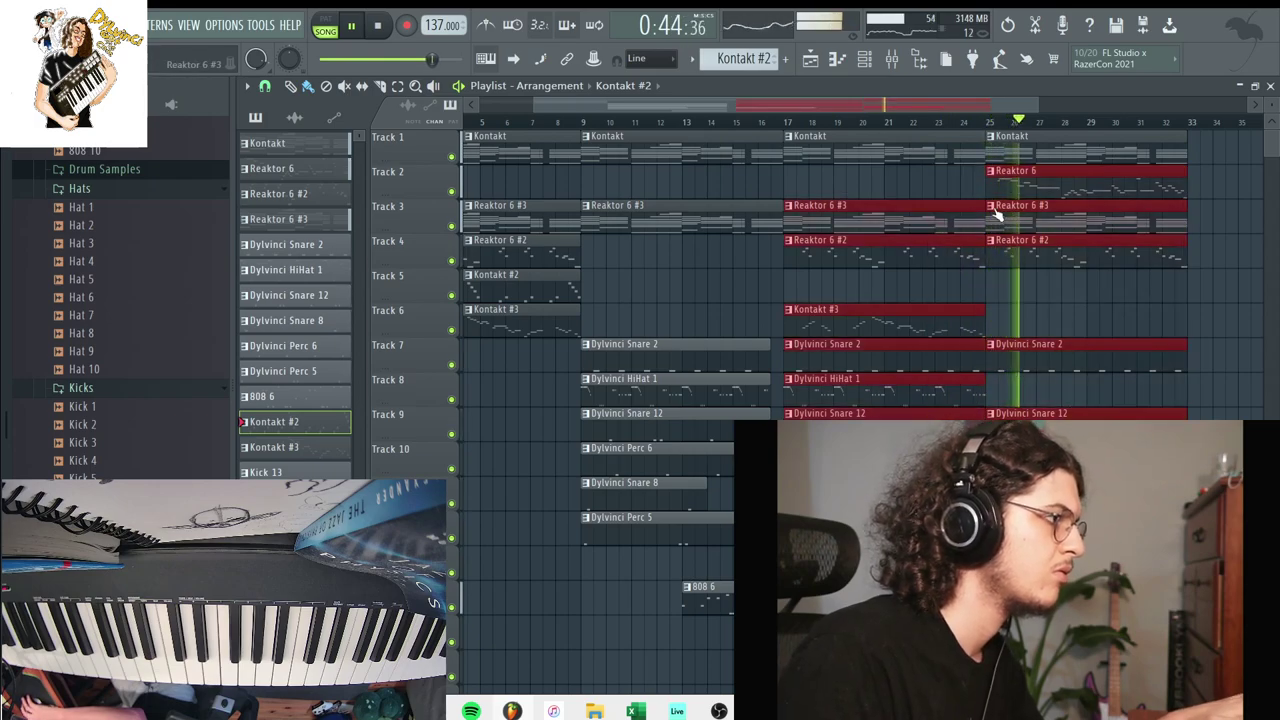
right_click(1070, 254)
Duplicate bars 17 to 32 at bar 33 and shorten the selected percussion and 808 clips at bar 25 to end at bar 31.
mouse_move(1270, 106)
mouse_down()
mouse_move(1270, 128)
mouse_move(1269, 88)
mouse_up()
drag(1186, 640, 798, 97)
key(ctrl+b)
drag(725, 317, 732, 638)
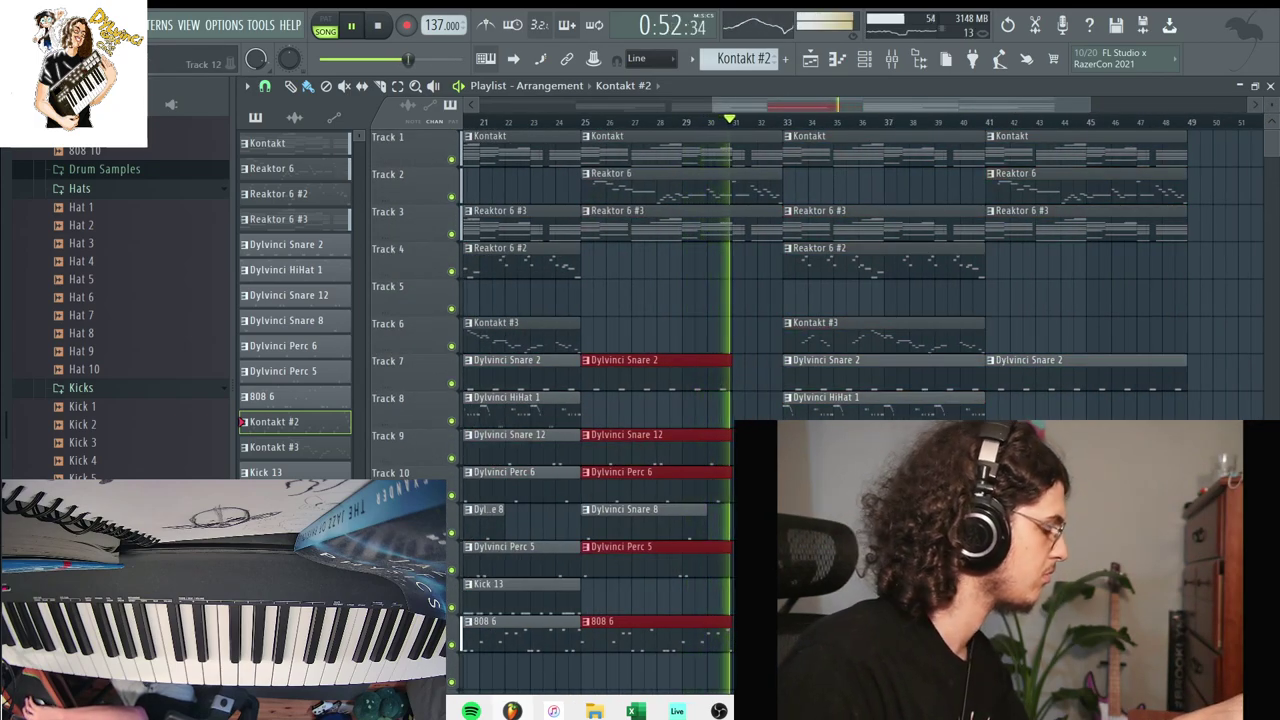
key(ctrl+d)
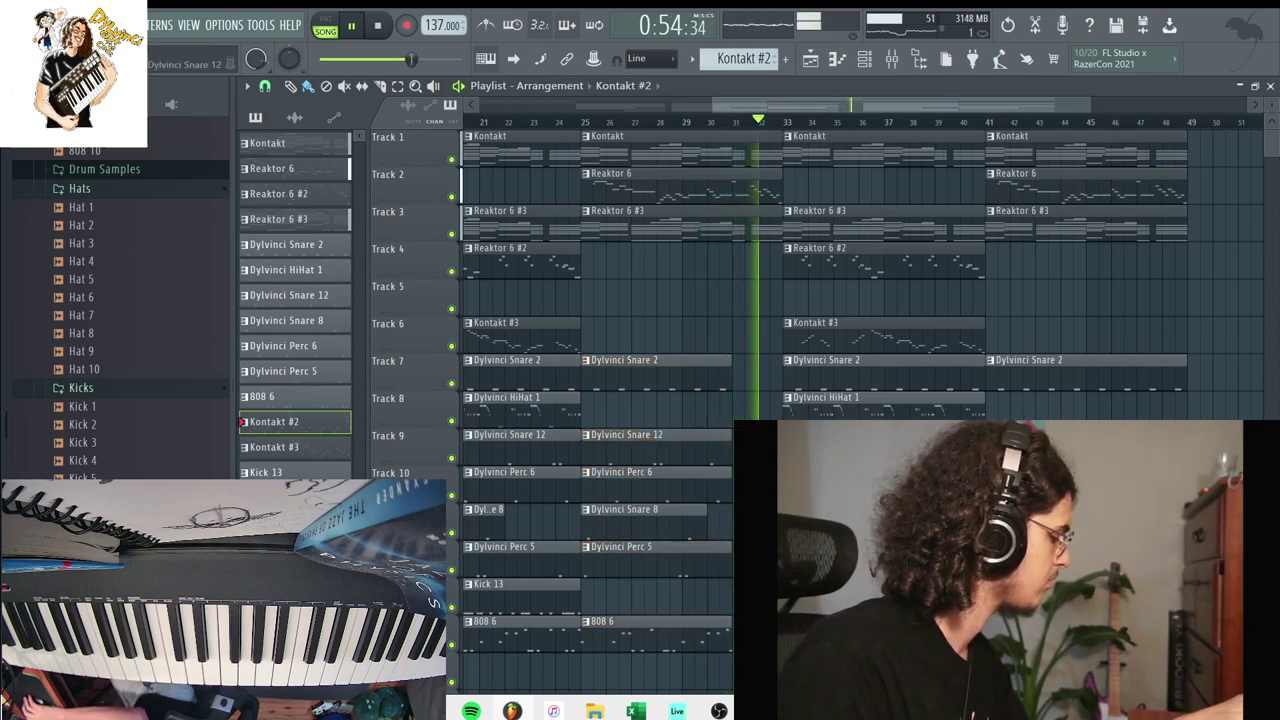
Delete the Reaktor 6 #2 and Reaktor 6 #3 clips from bars 33 to 40.
right_click(815, 262)
right_click(815, 225)
right_click(815, 187)
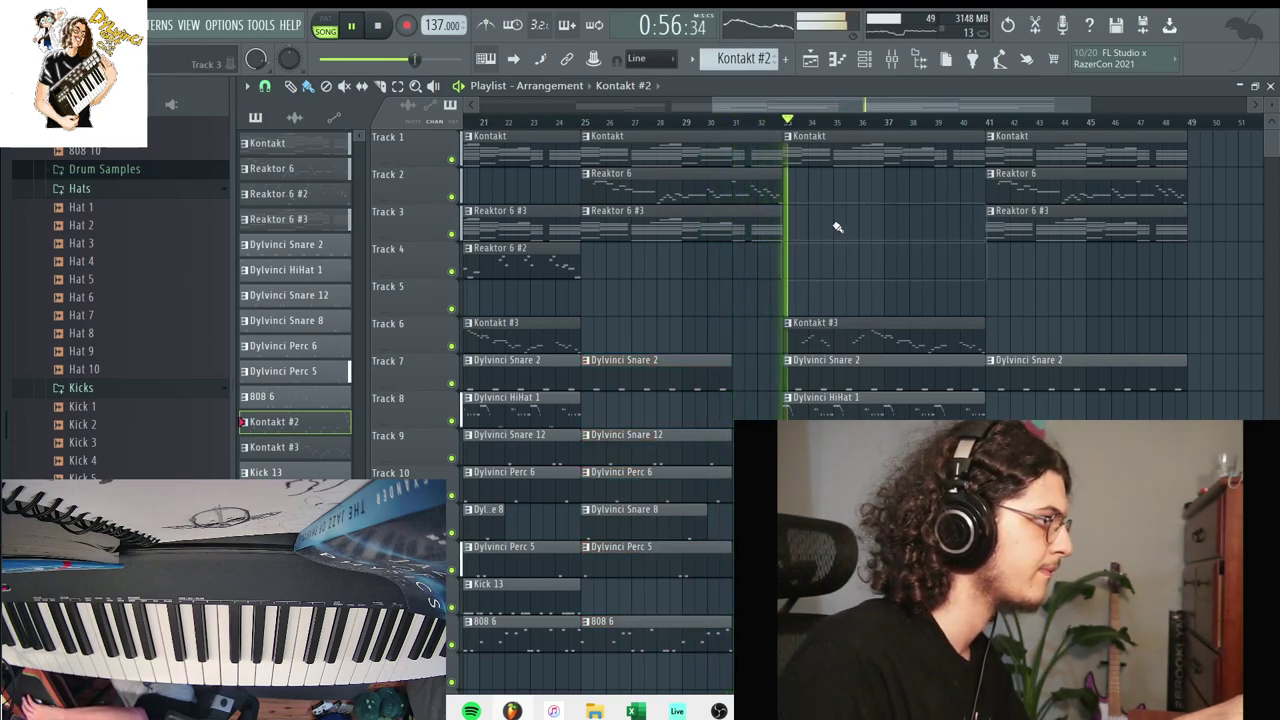
Add a Fruity Limiter to the kick's mixer track, Insert 11.
click(889, 69)
click(791, 452)
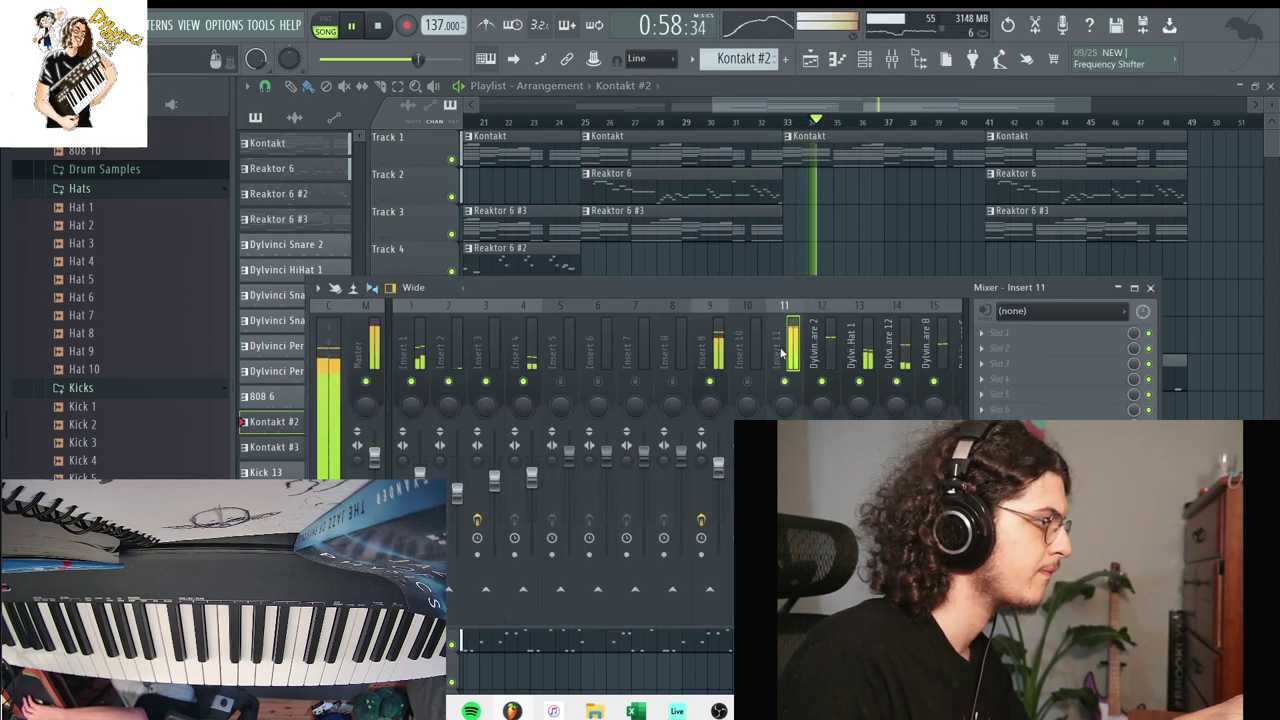
click(1000, 332)
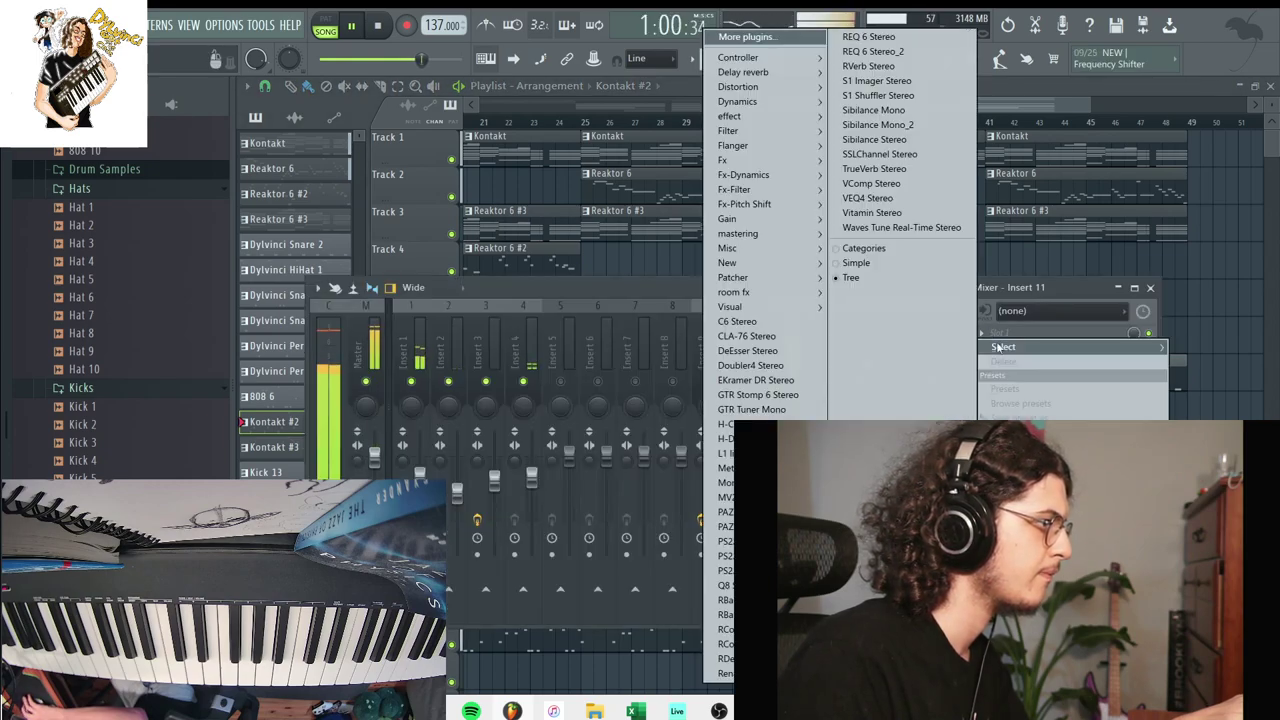
mouse_move(752, 104)
click(630, 117)
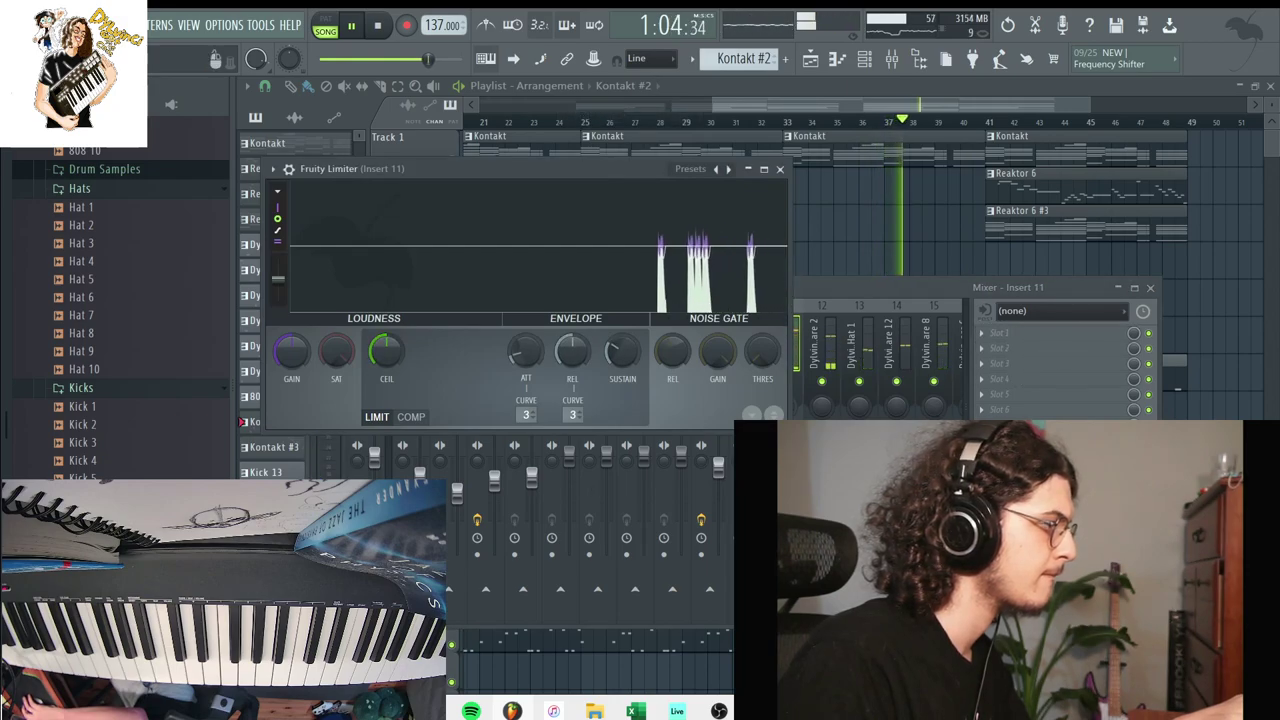
click(858, 387)
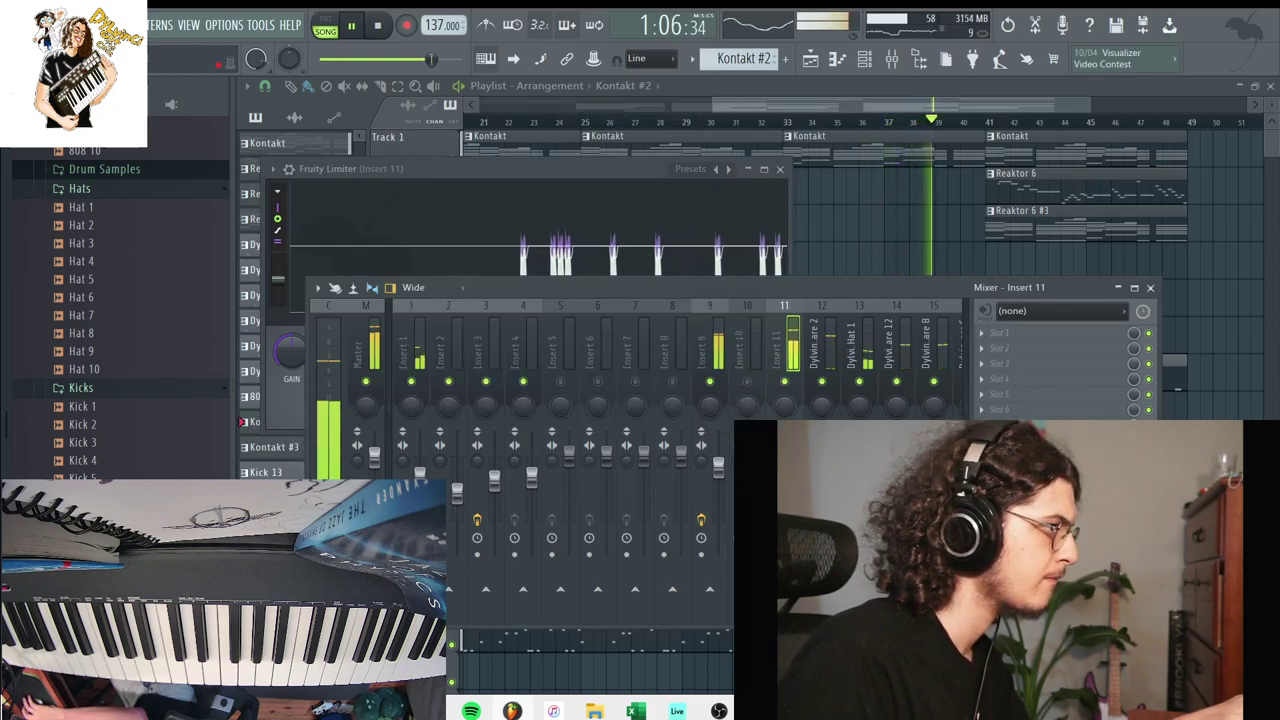
Examine the Kick 13 channel's sample and envelope settings.
click(856, 62)
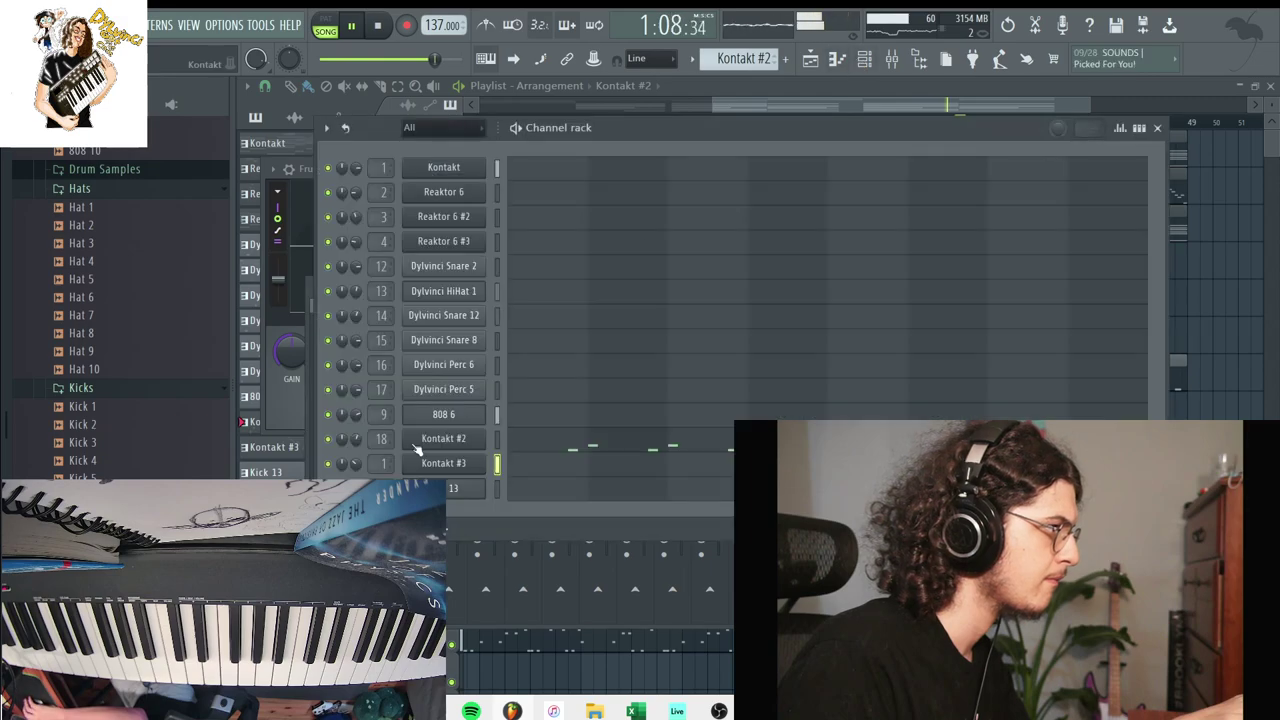
click(456, 488)
click(427, 305)
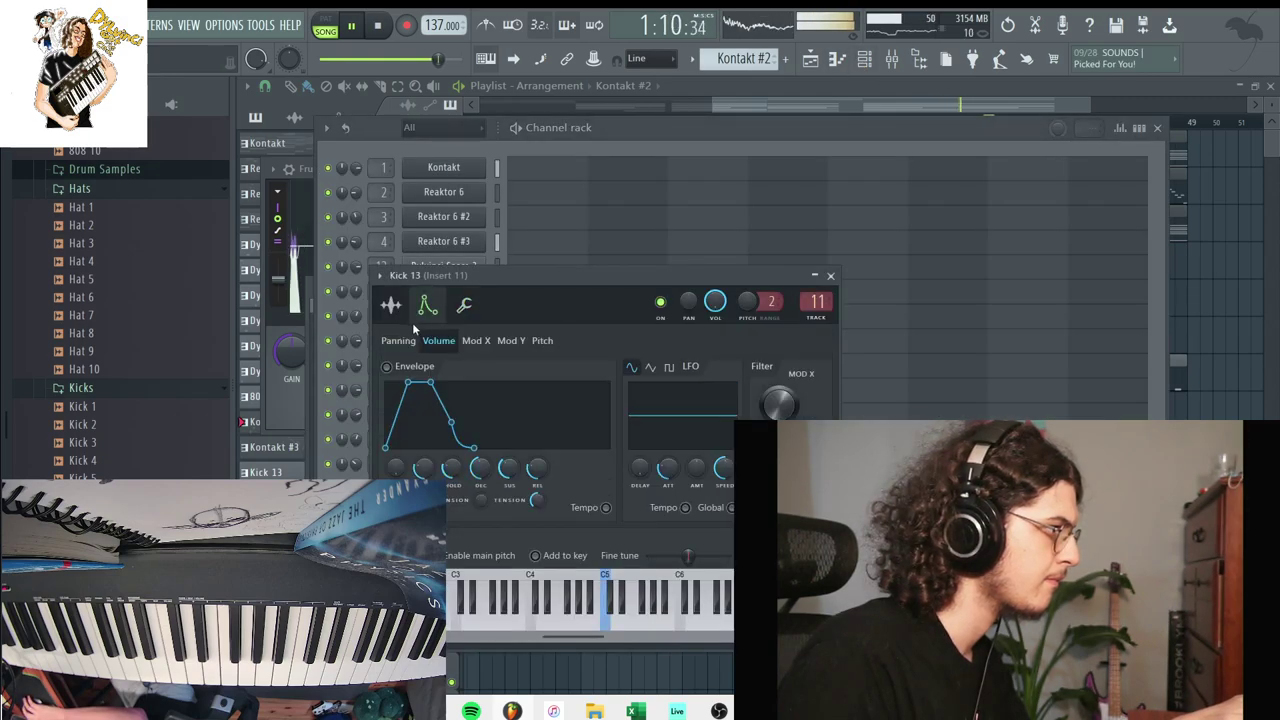
click(392, 306)
click(427, 306)
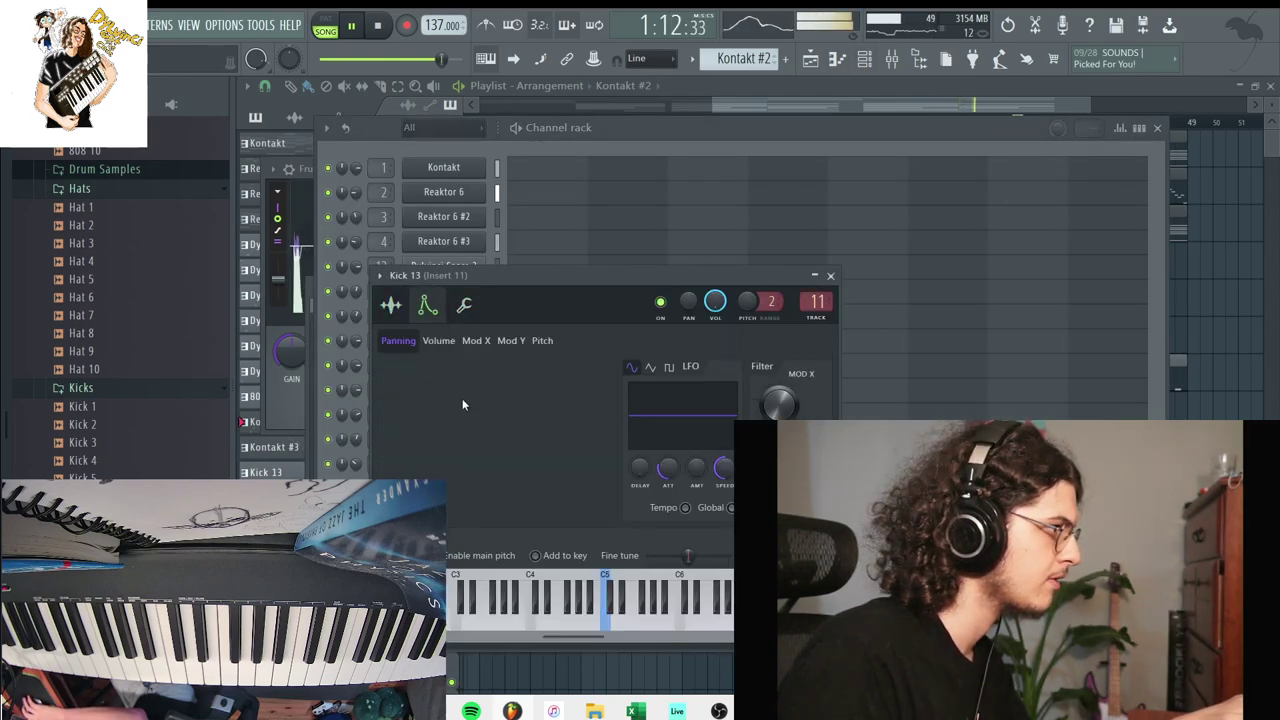
Shorten the drum clips at bar 41 to end at bar 47 and duplicate bars 9 to 48 twice after the arrangement.
drag(1200, 650, 1135, 383)
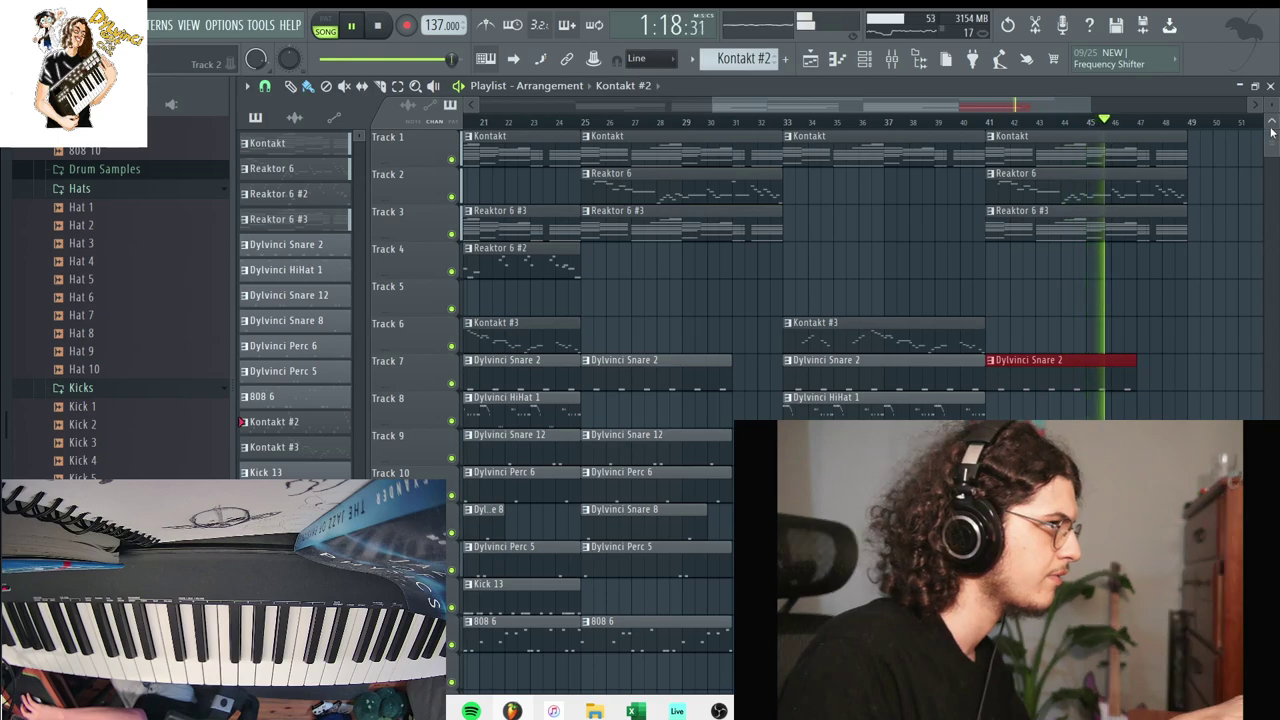
drag(710, 108, 474, 109)
drag(1230, 651, 628, 112)
key(ctrl+b)
key(ctrl+b)
Build the outro by deleting the drum and Kontakt #3 clips from bar 105 onward and the remaining melody clips at bar 121.
drag(1178, 650, 865, 279)
key(Delete)
right_click(1125, 231)
right_click(1122, 192)
right_click(1119, 158)
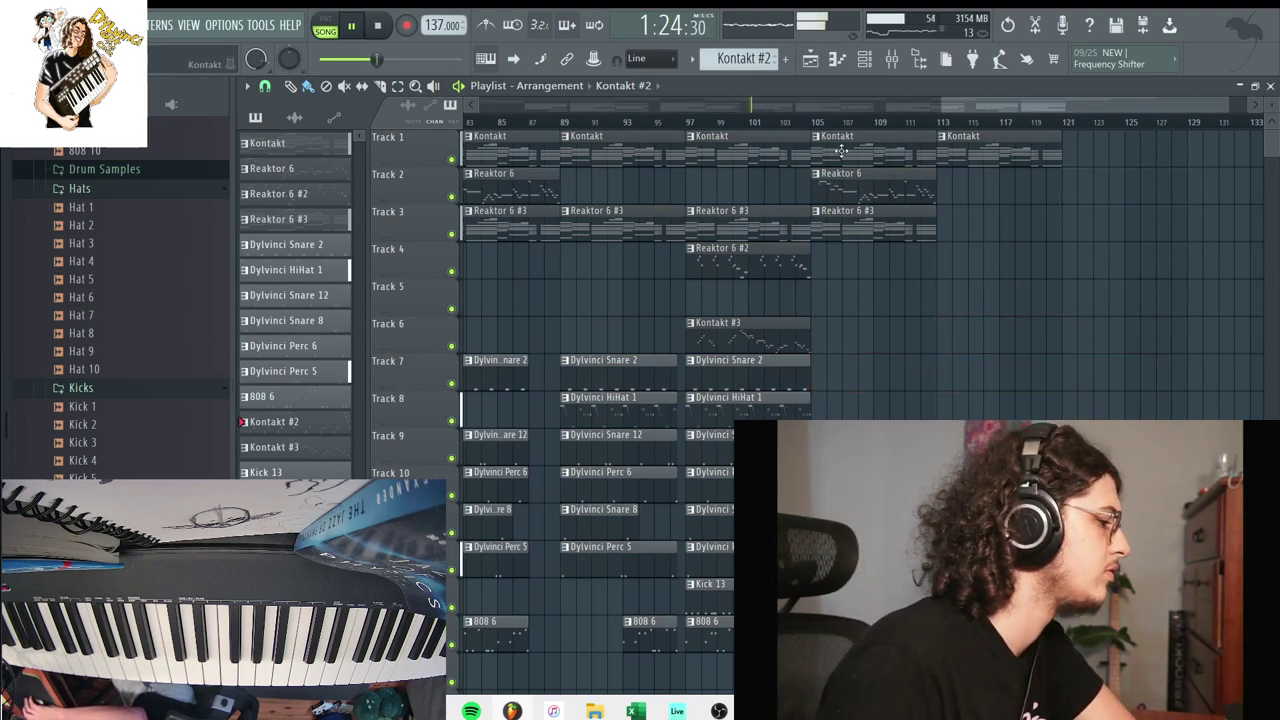
drag(1001, 108, 444, 112)
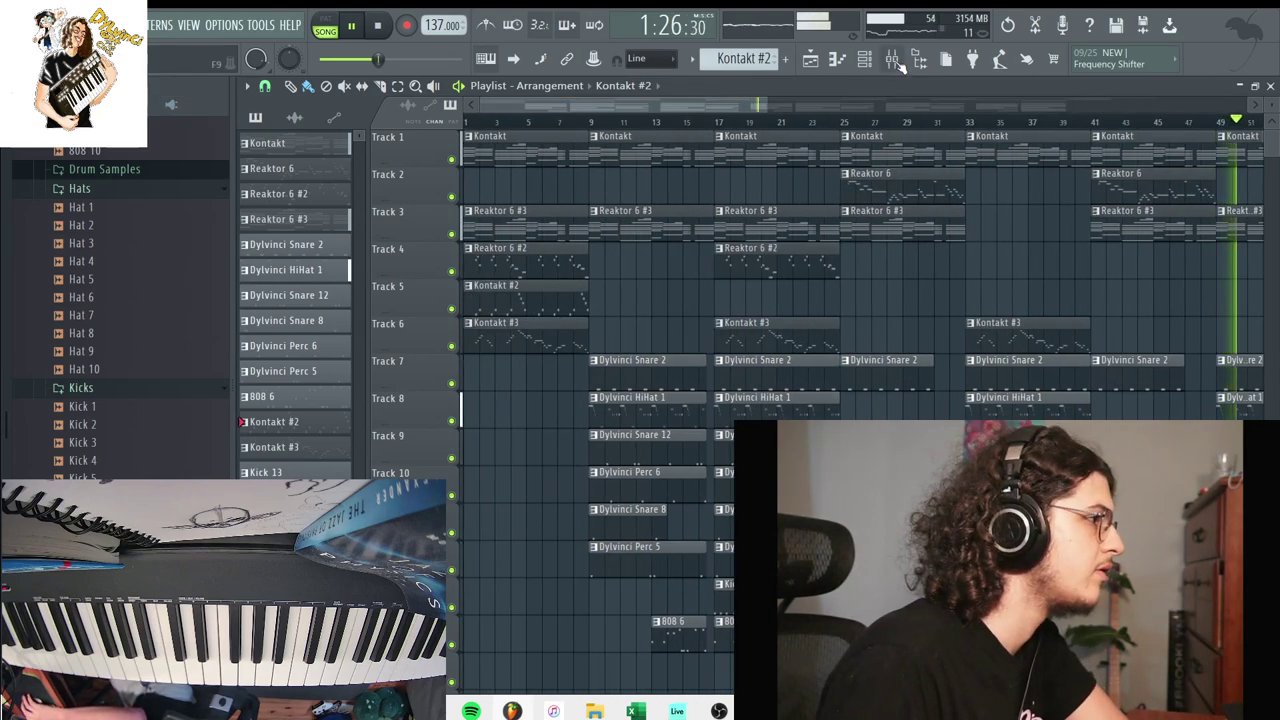
Load Pitchwheel on the Master track and raise its pitch shift to 2.0.
click(893, 60)
click(1040, 332)
mouse_move(1003, 346)
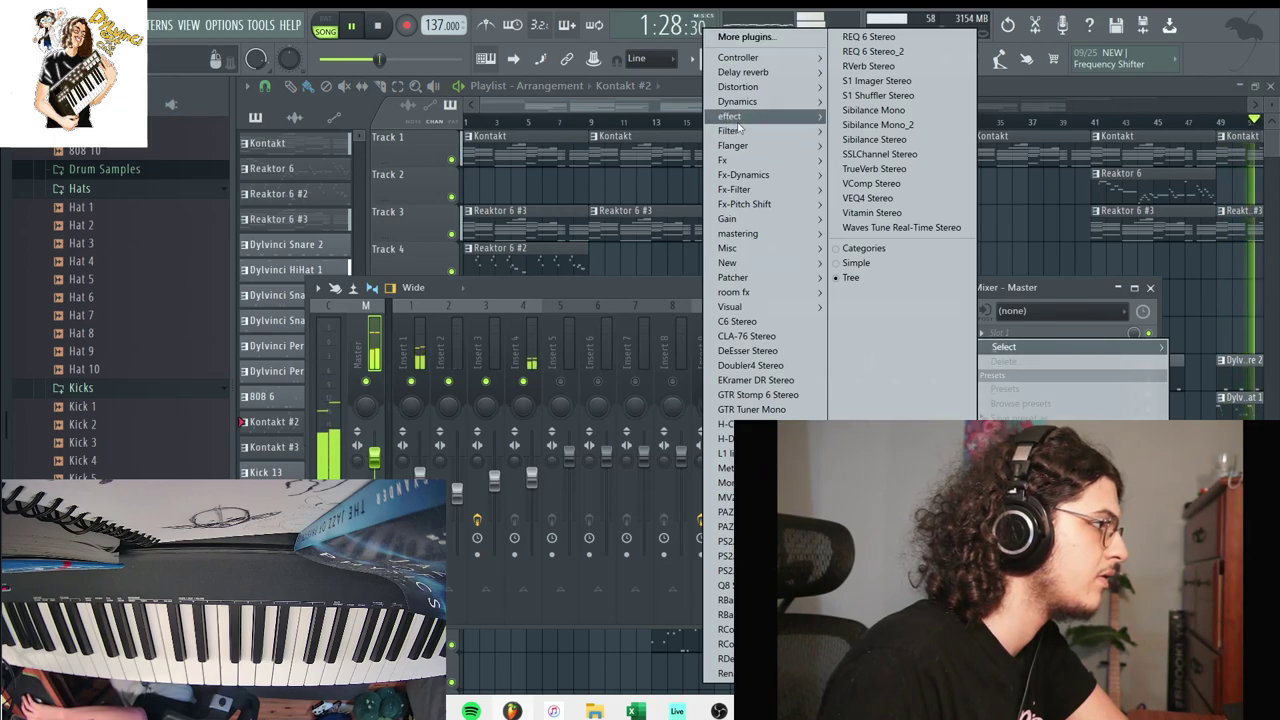
mouse_move(745, 204)
click(658, 221)
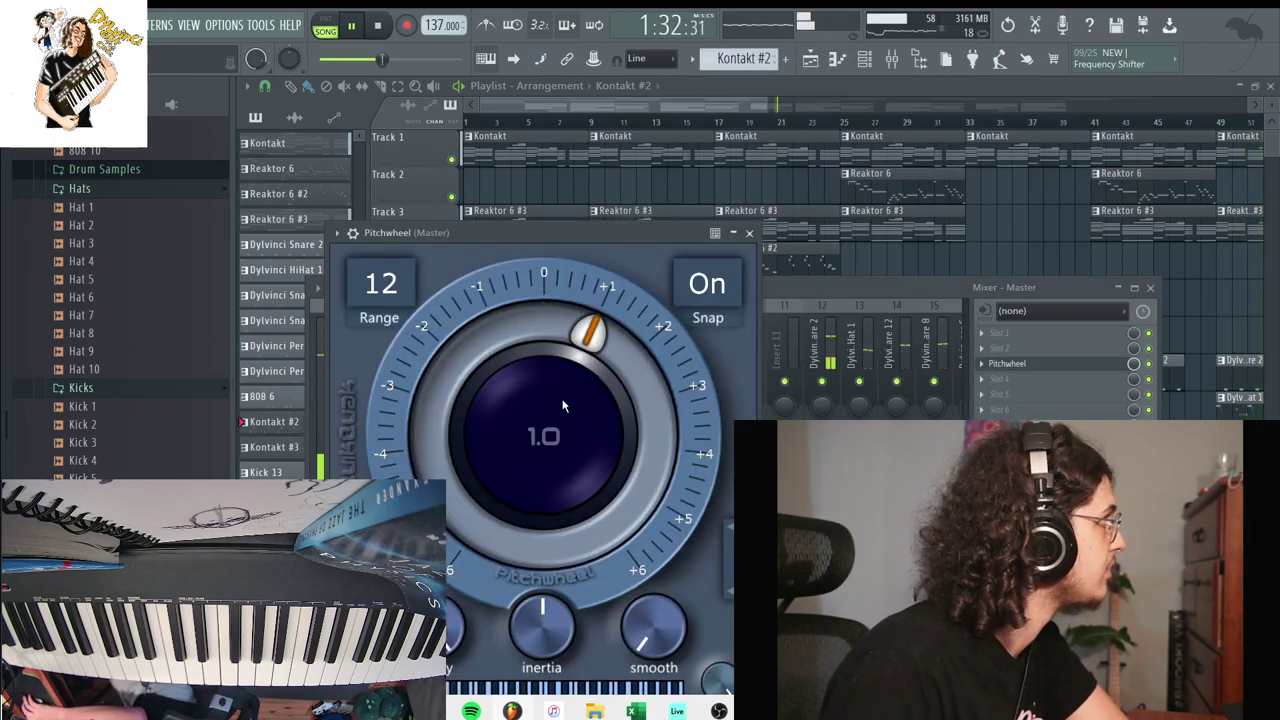
drag(562, 398, 595, 389)
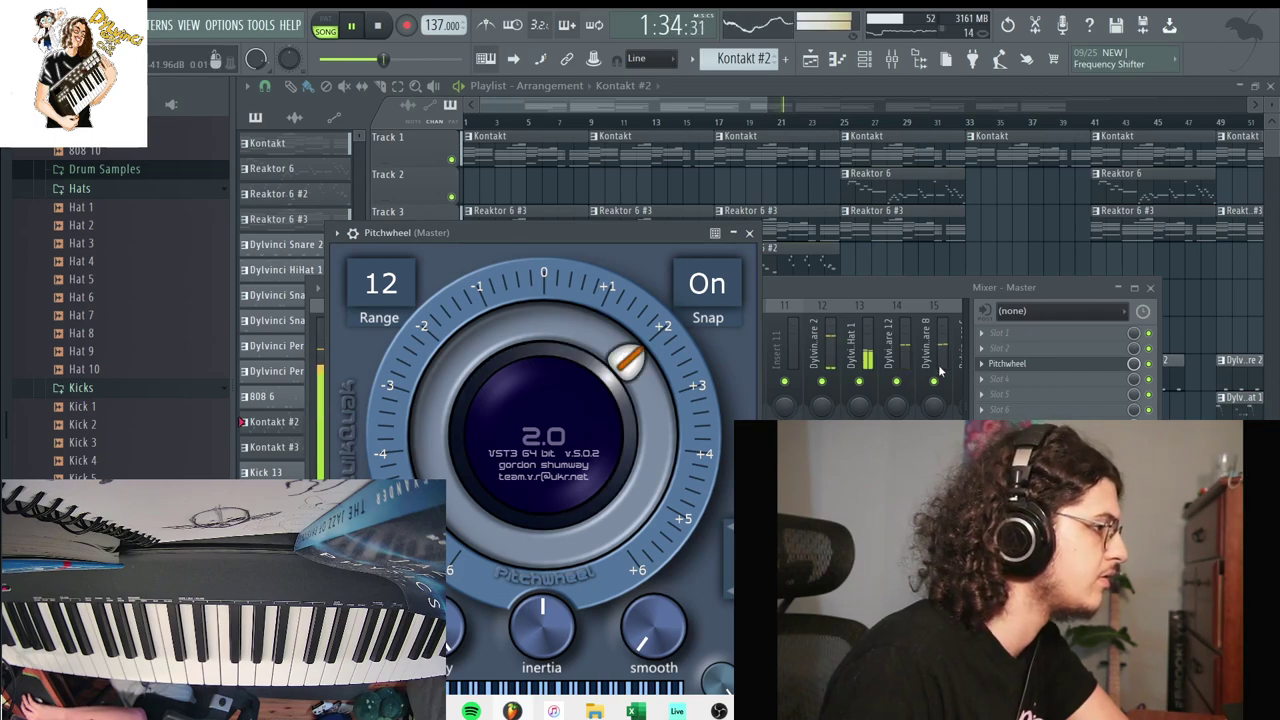
Check the Pitchwheel setting and delete the plugin from the Master track.
click(781, 392)
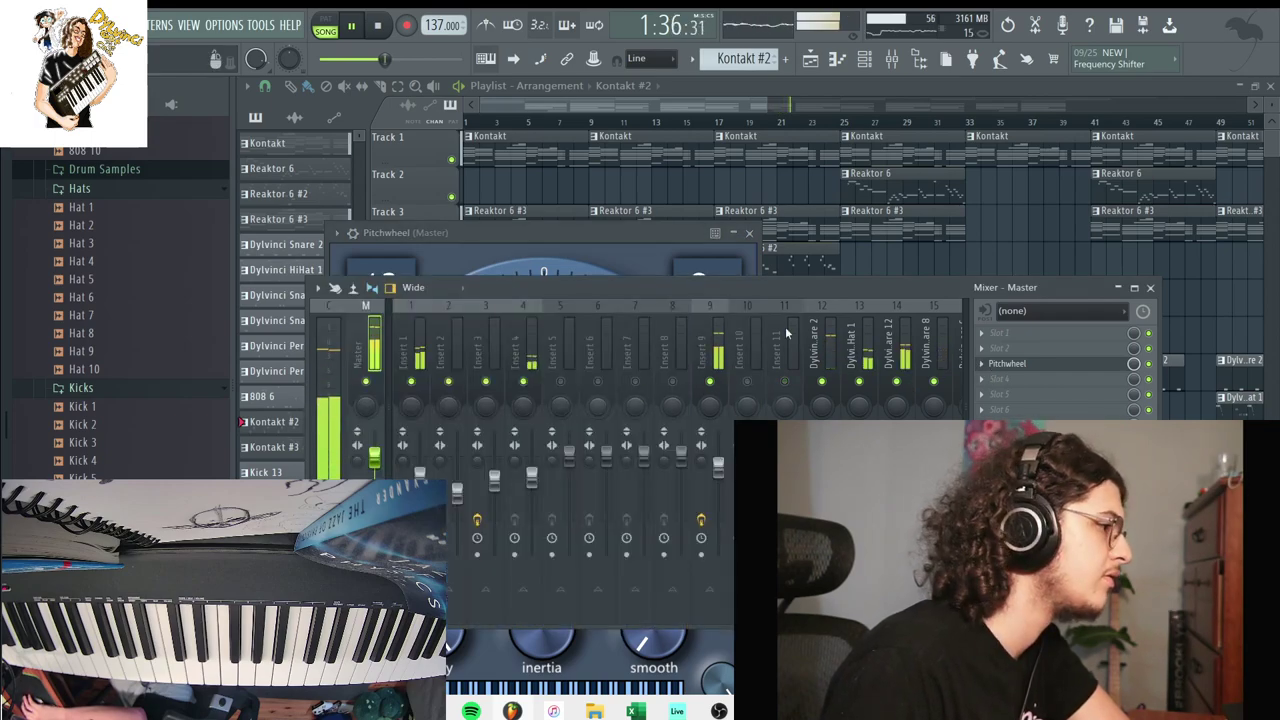
click(1025, 368)
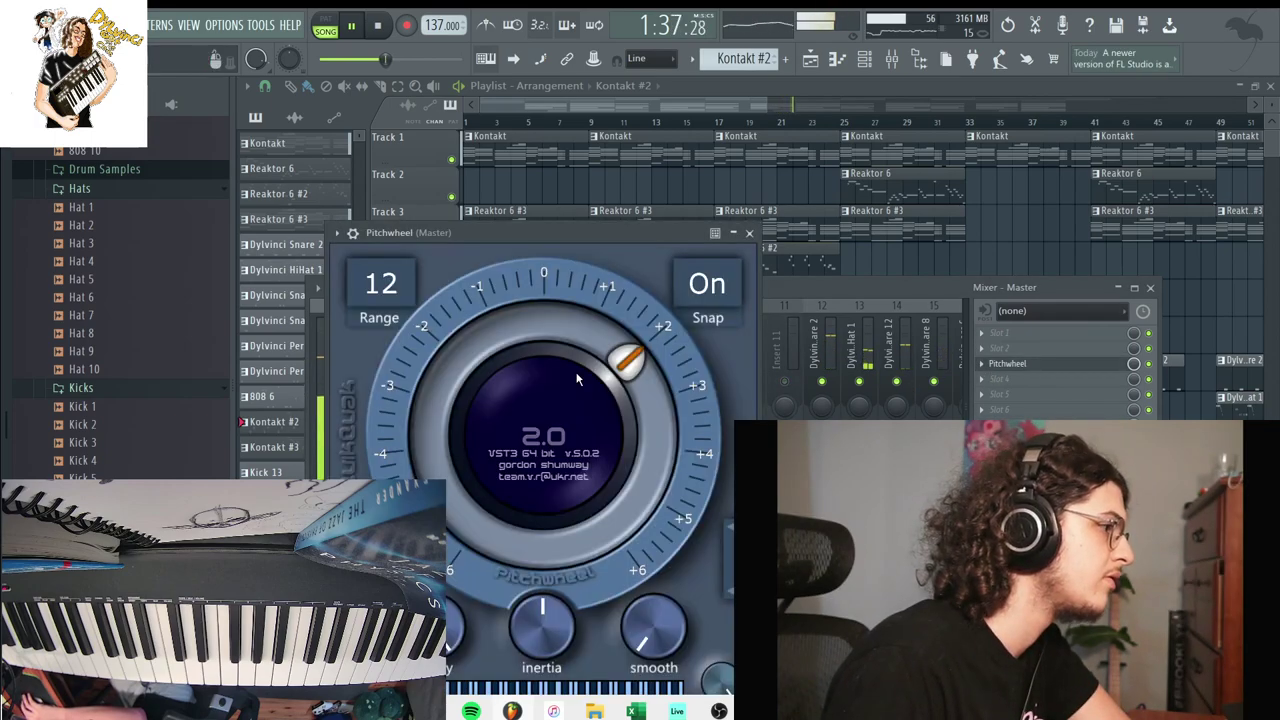
click(984, 368)
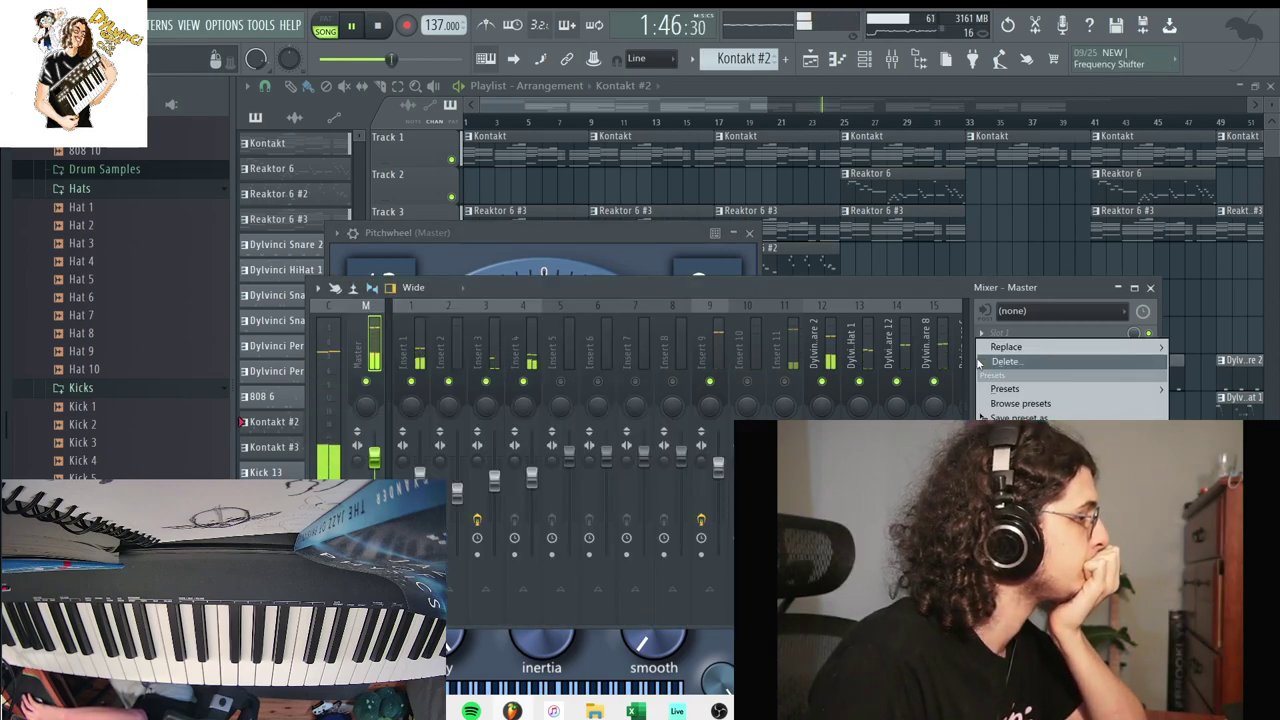
click(1003, 362)
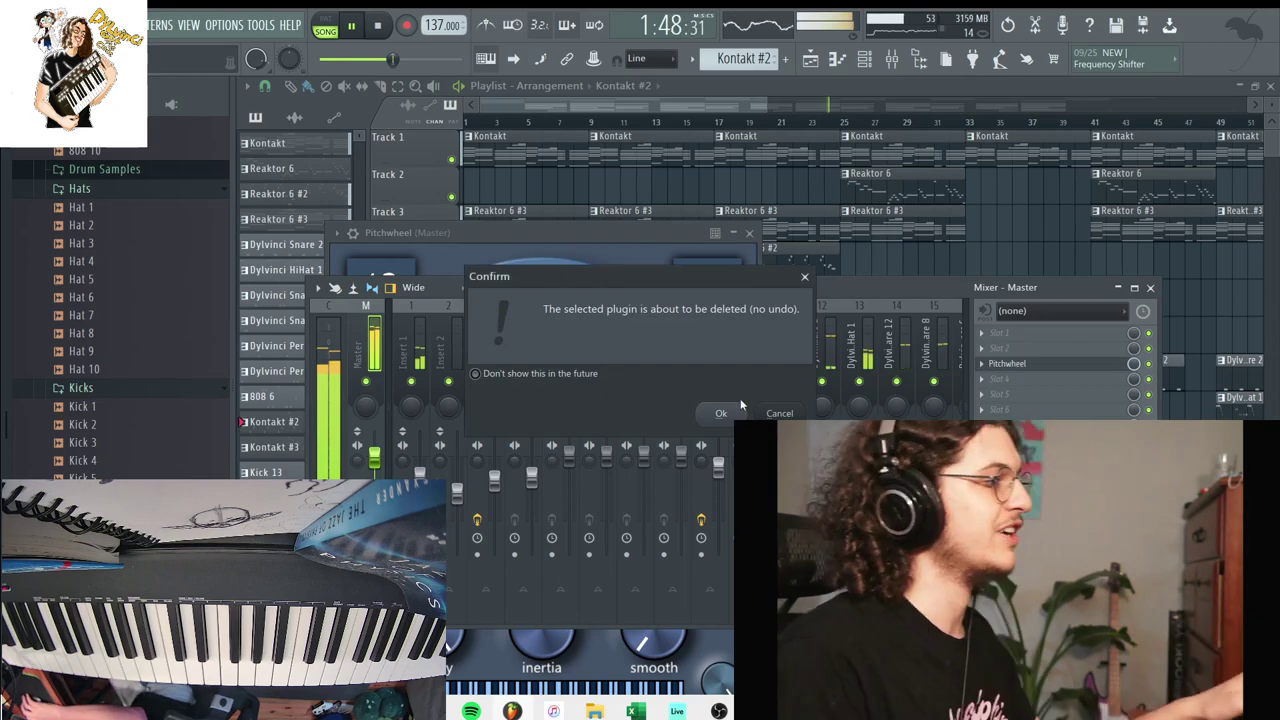
key(Return)
Try to transpose the whole Kontakt pattern upward by semitones.
click(864, 60)
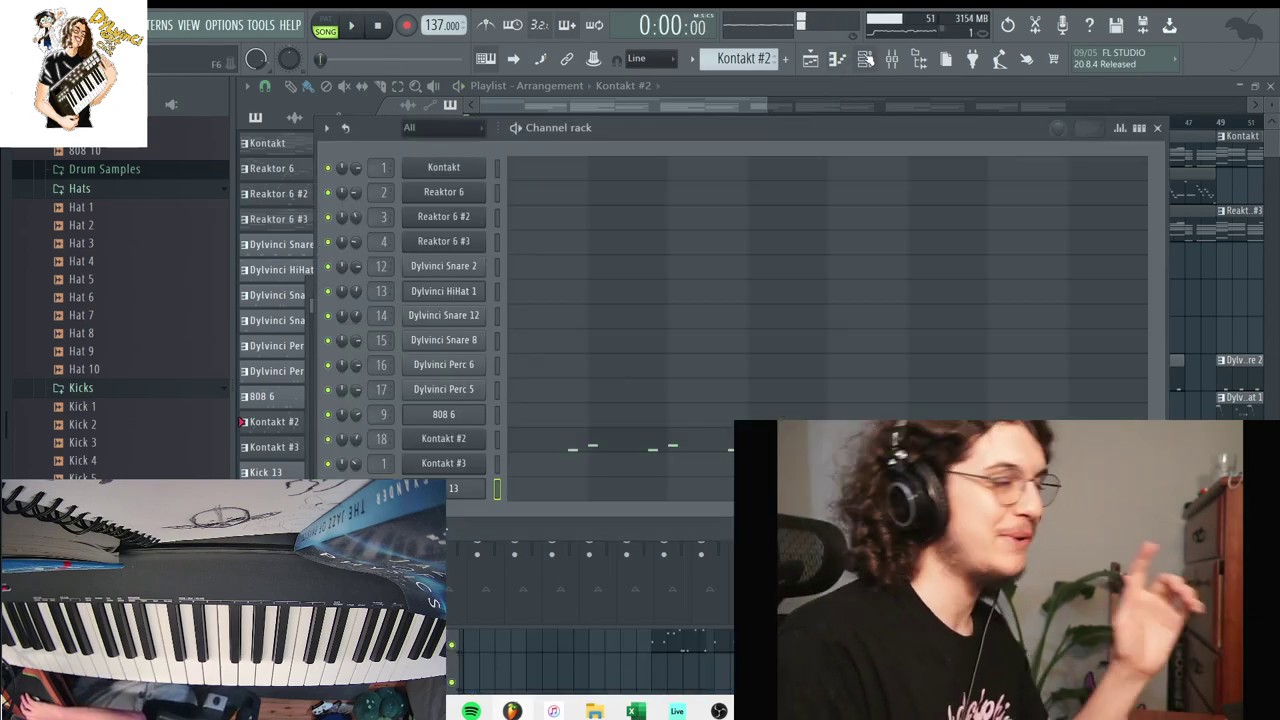
scroll(700, 62, up, 11)
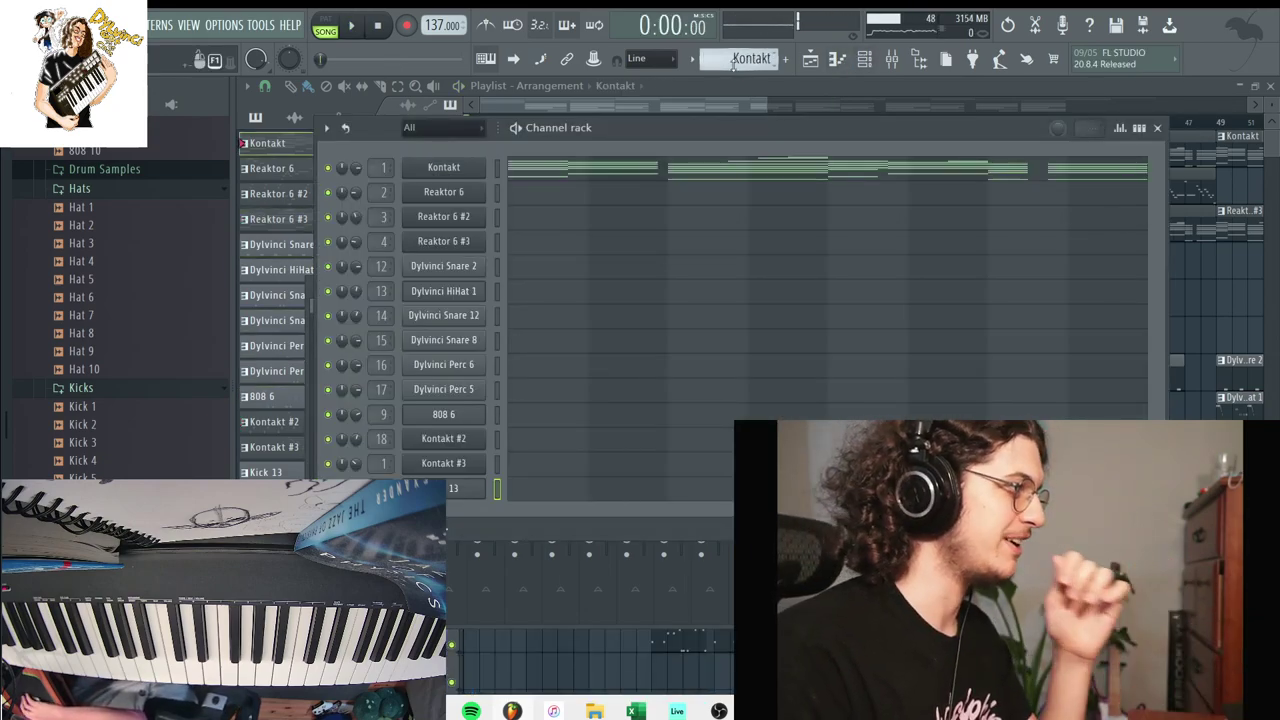
click(705, 60)
click(840, 204)
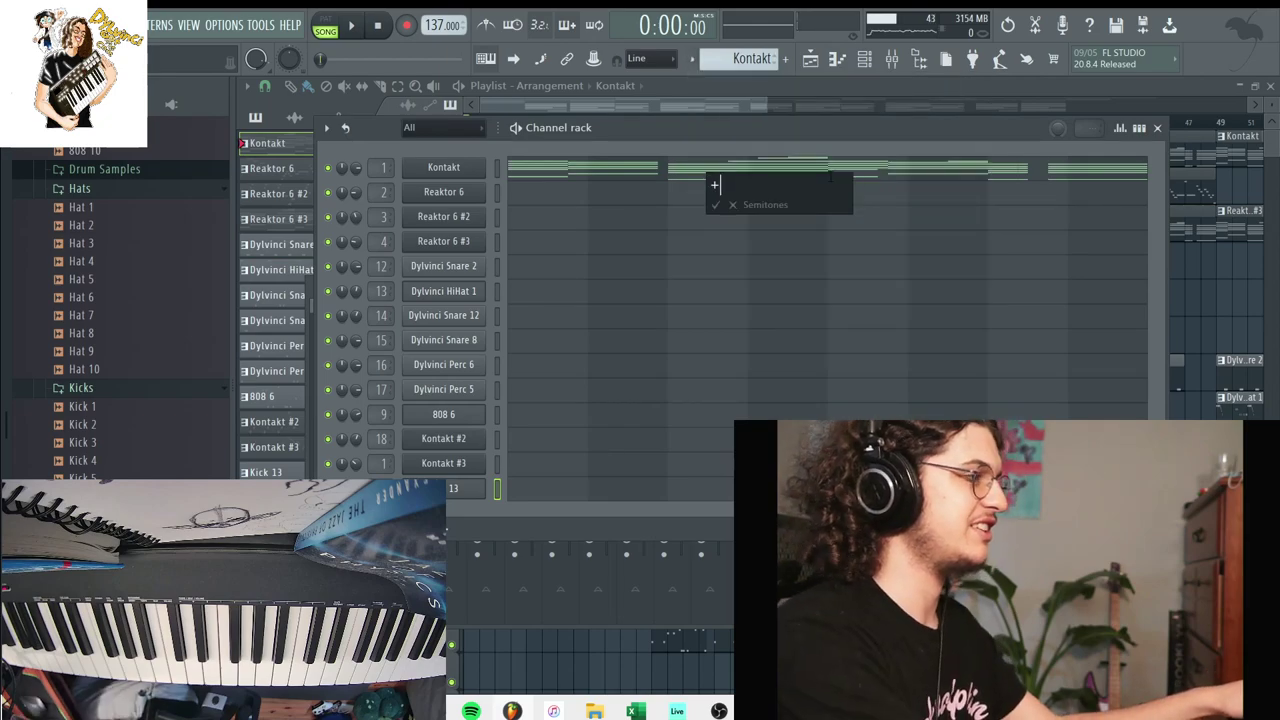
text(+@)
key(Return)
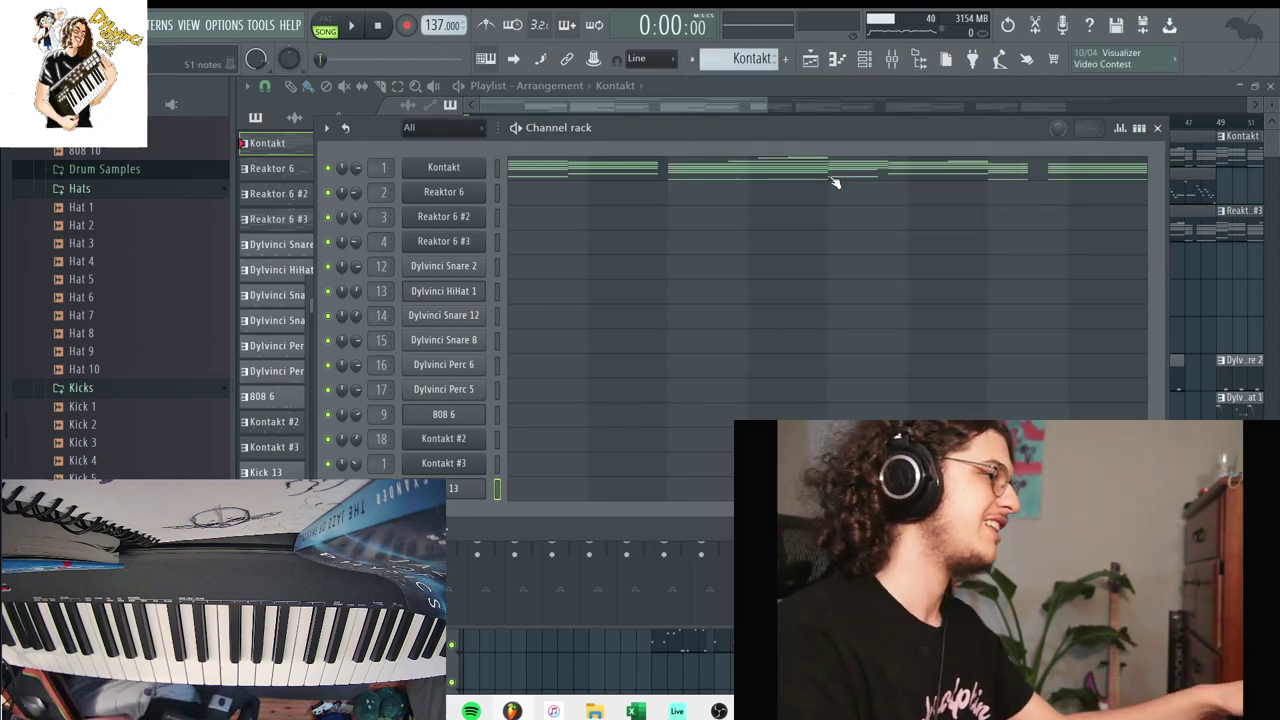
Raise all notes of the Kontakt pattern by two semitones in the piano roll and return to the channel rack.
click(662, 172)
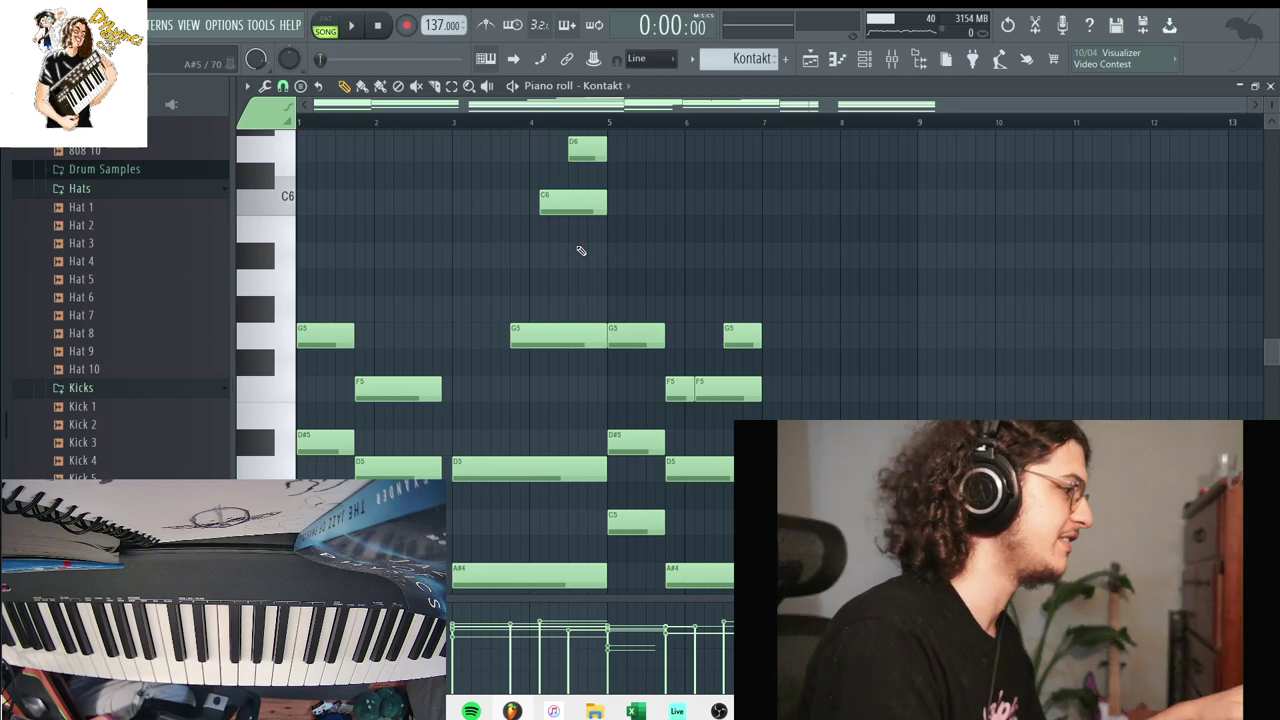
key(shift+Up)
key(shift+Up)
click(864, 58)
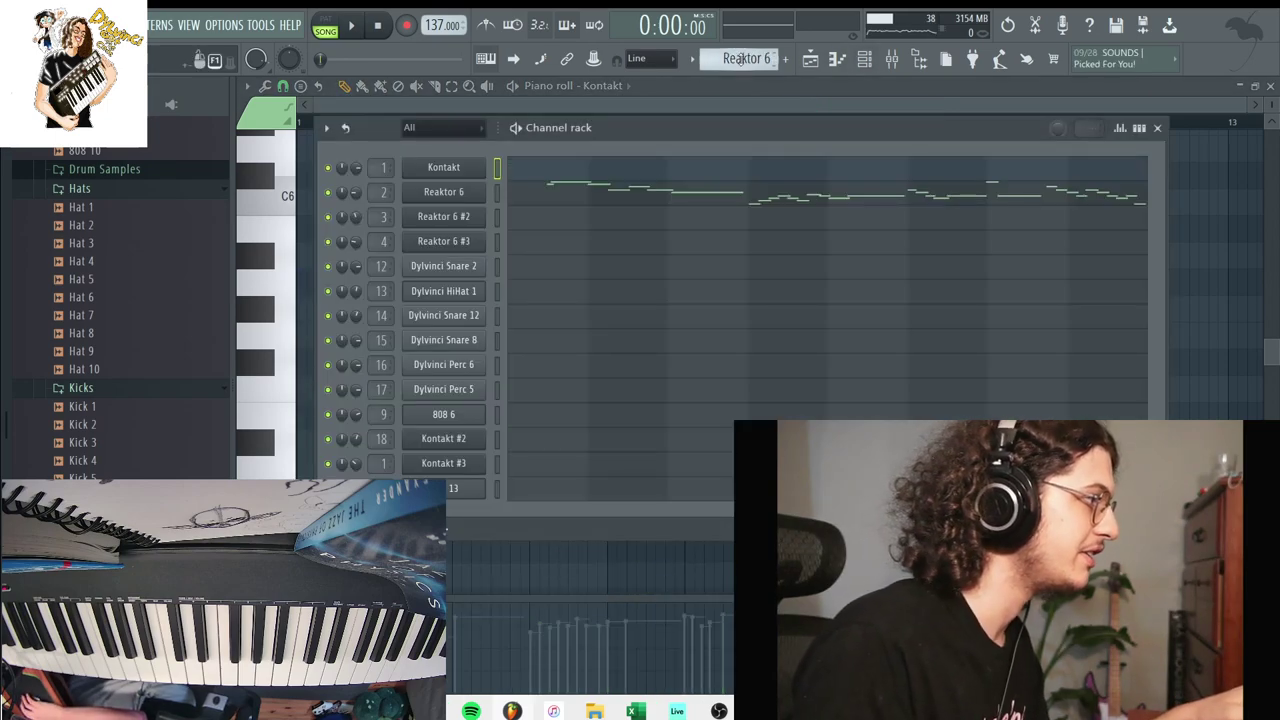
right_click(705, 65)
click(826, 189)
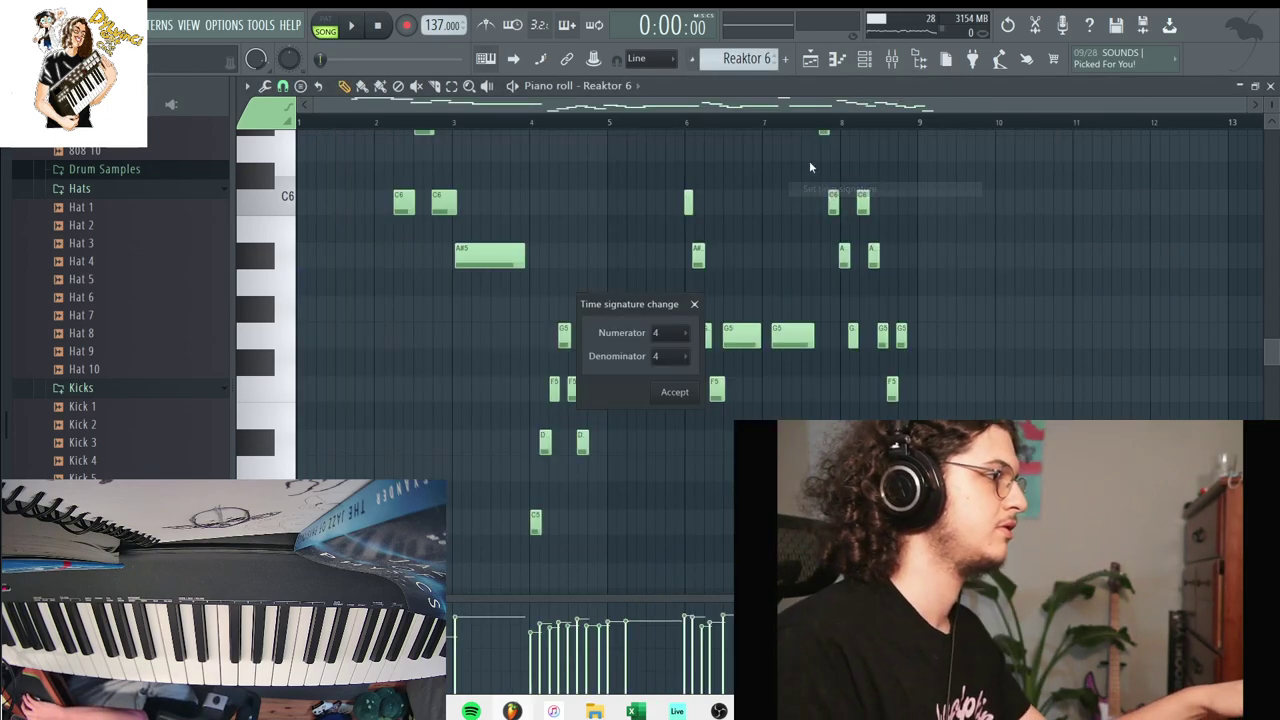
click(693, 306)
click(1270, 85)
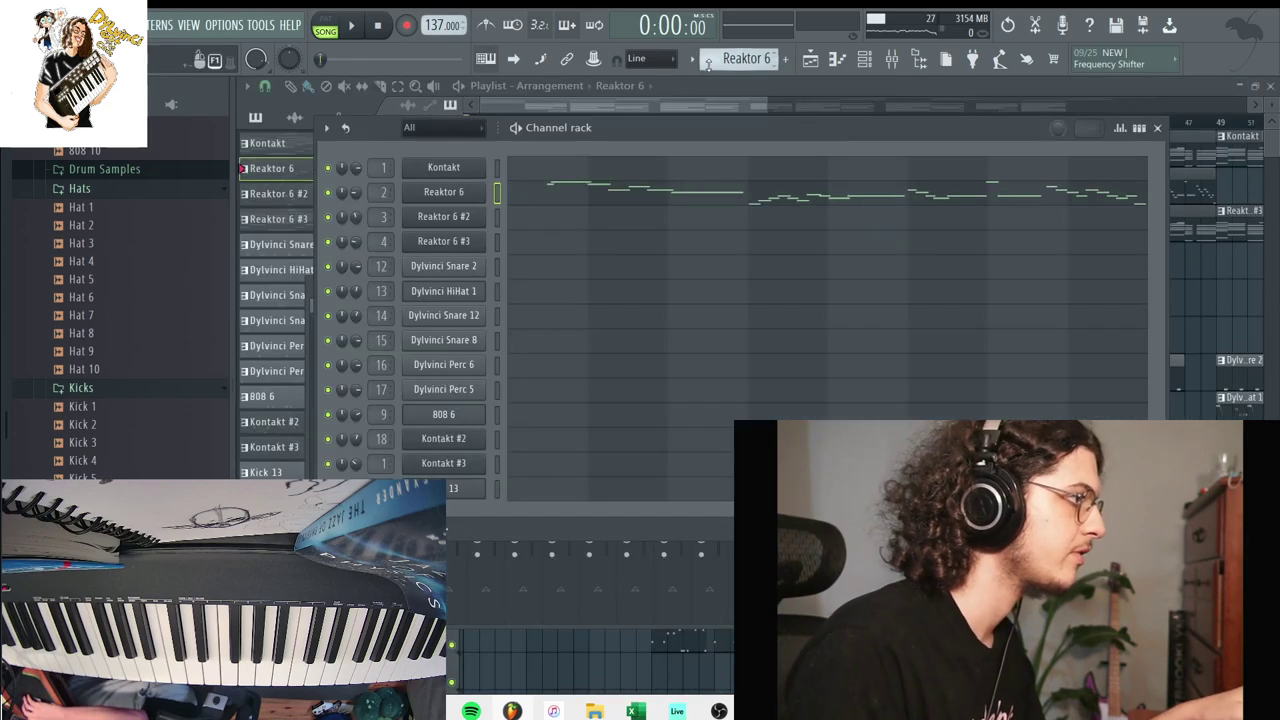
Transpose the Reaktor 6 pattern by +2 semitones.
click(708, 62)
click(793, 199)
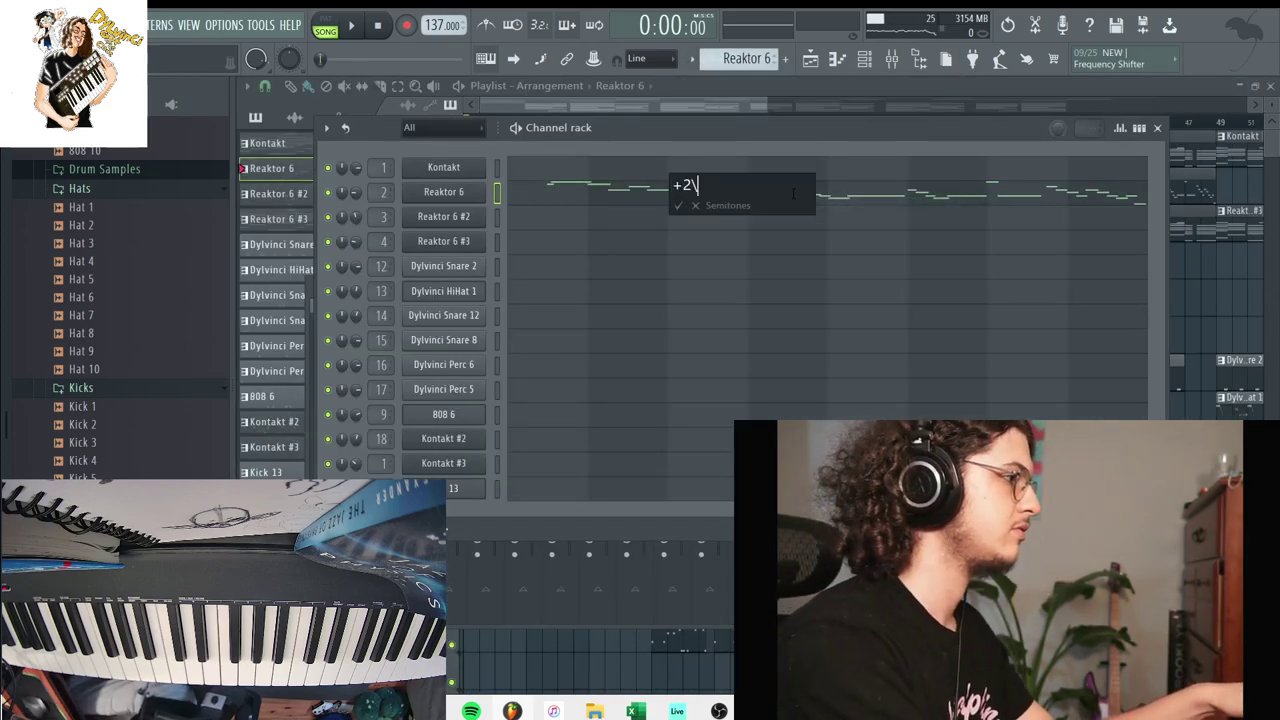
text(+2)
key(Return)
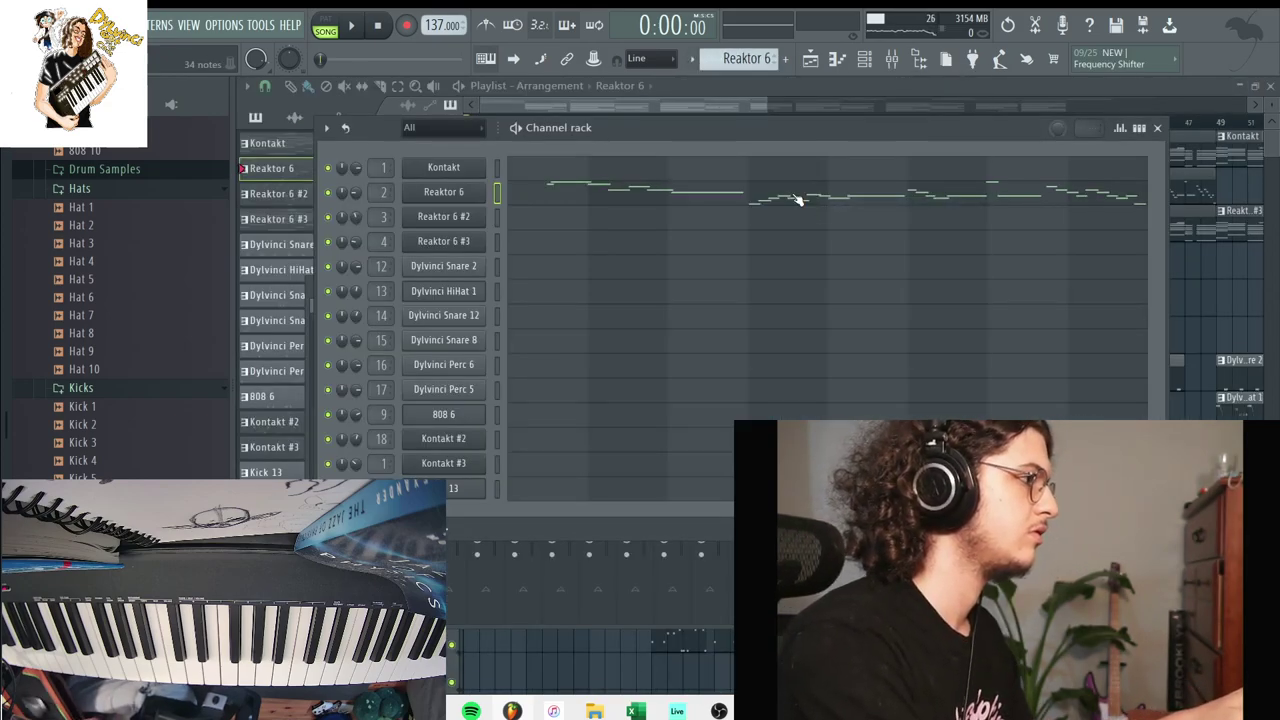
Transpose all notes of the Reaktor 6 #2 and Reaktor 6 #3 patterns up two semitones in the piano roll.
scroll(747, 66, down, 1)
click(660, 222)
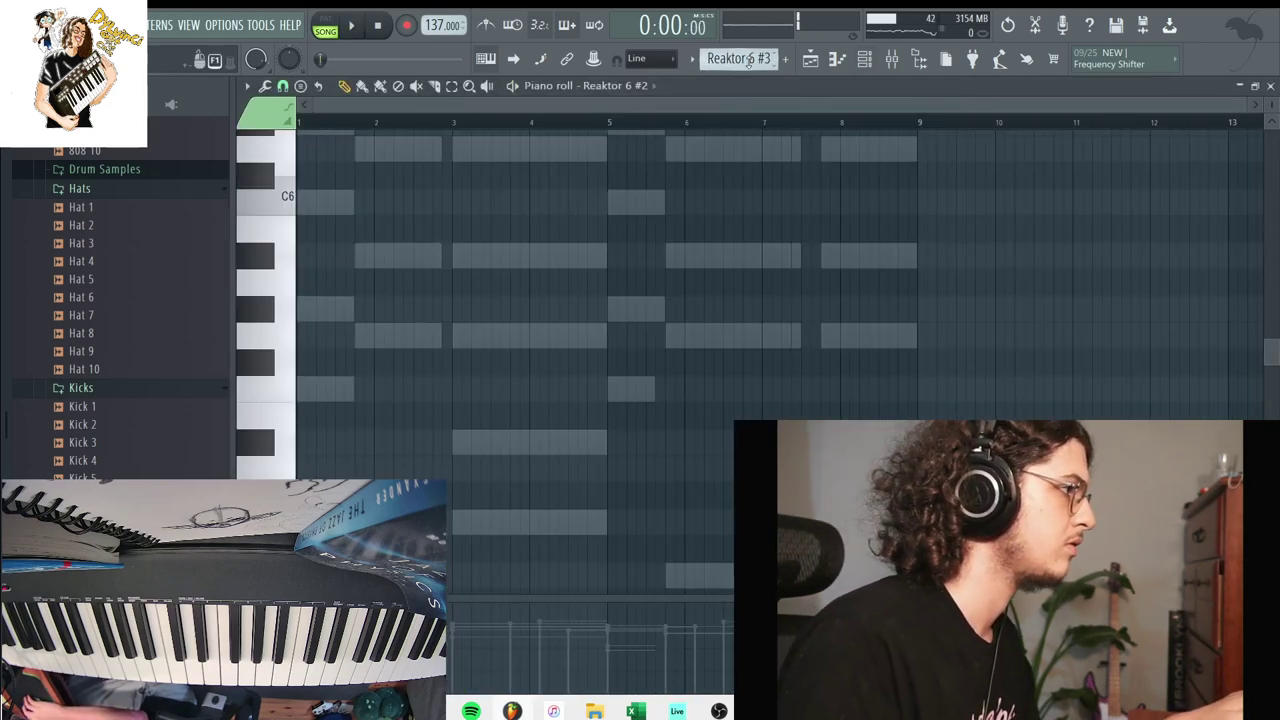
click(620, 85)
click(621, 152)
key(shift+Up)
key(shift+Up)
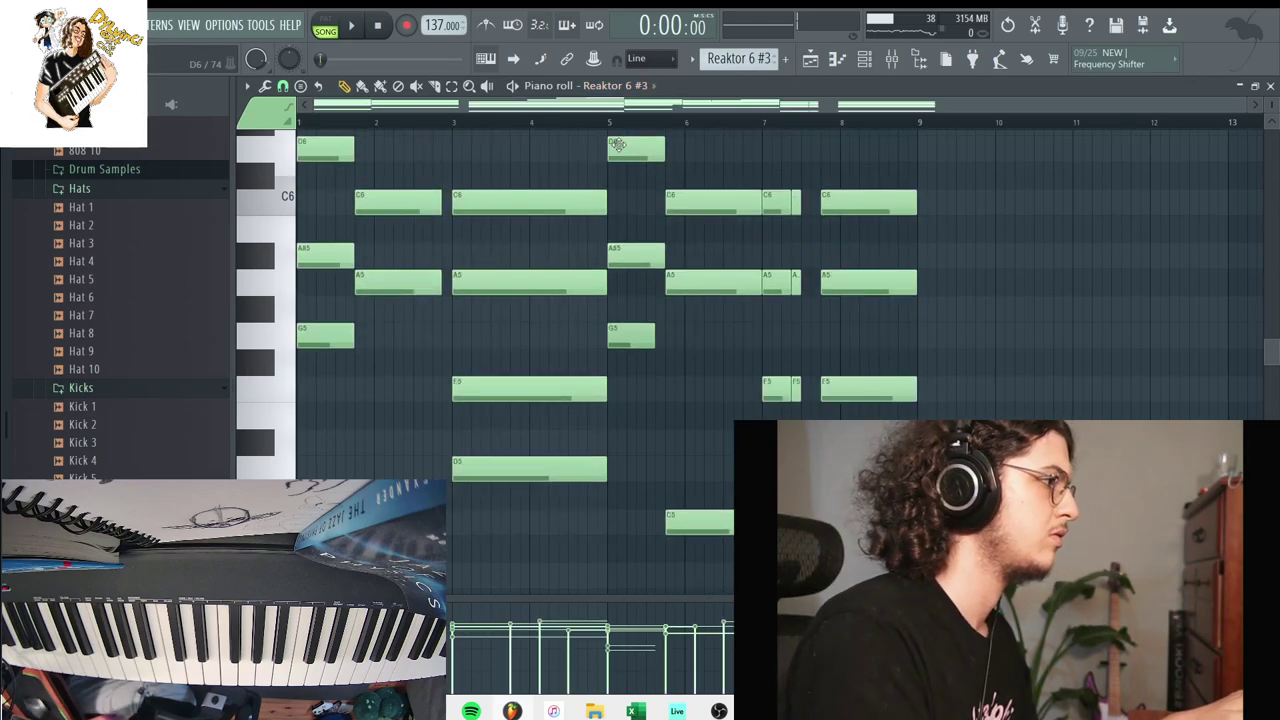
Transpose the 808 6, Kontakt #2 and Kontakt #3 patterns up two semitones in the piano roll.
click(620, 85)
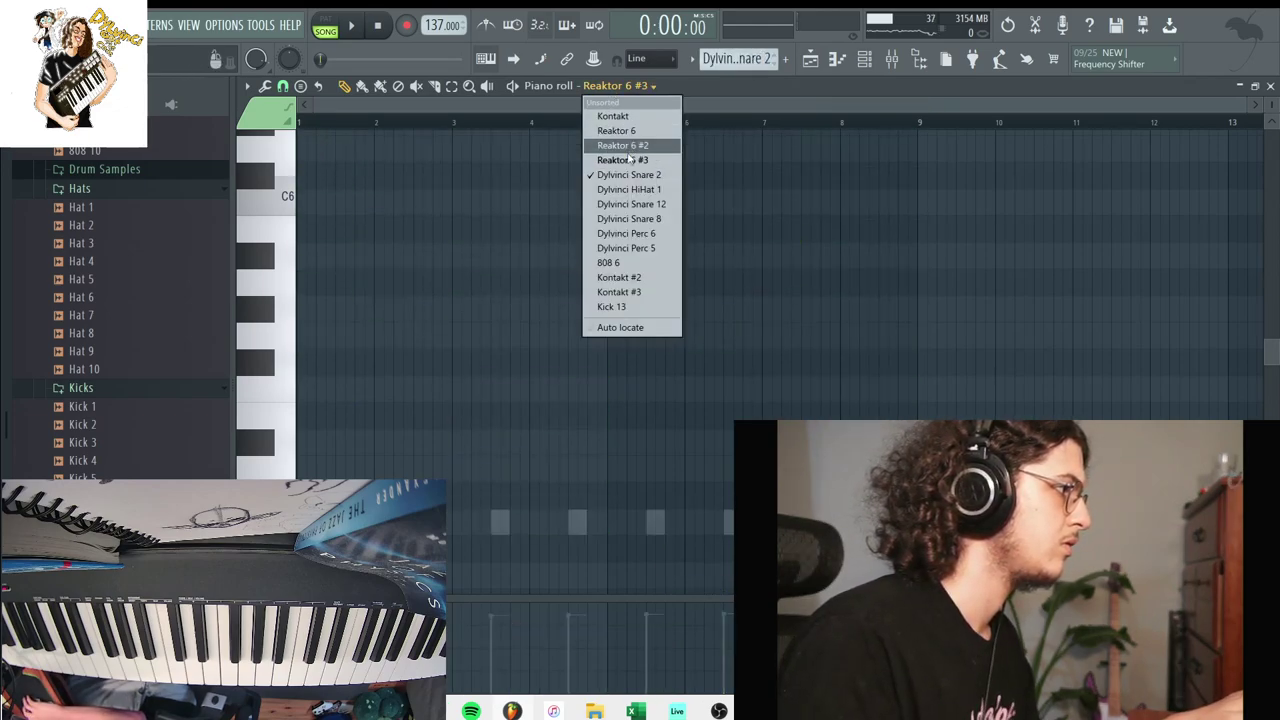
click(625, 263)
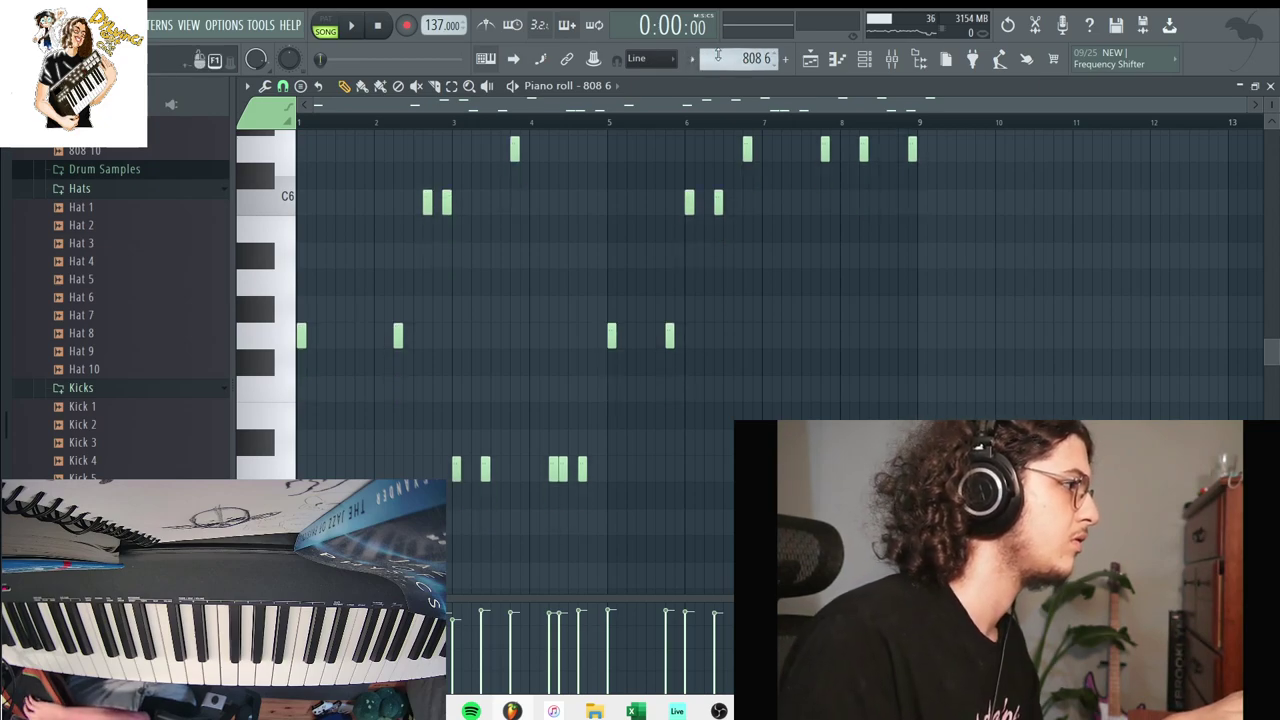
click(615, 85)
click(640, 256)
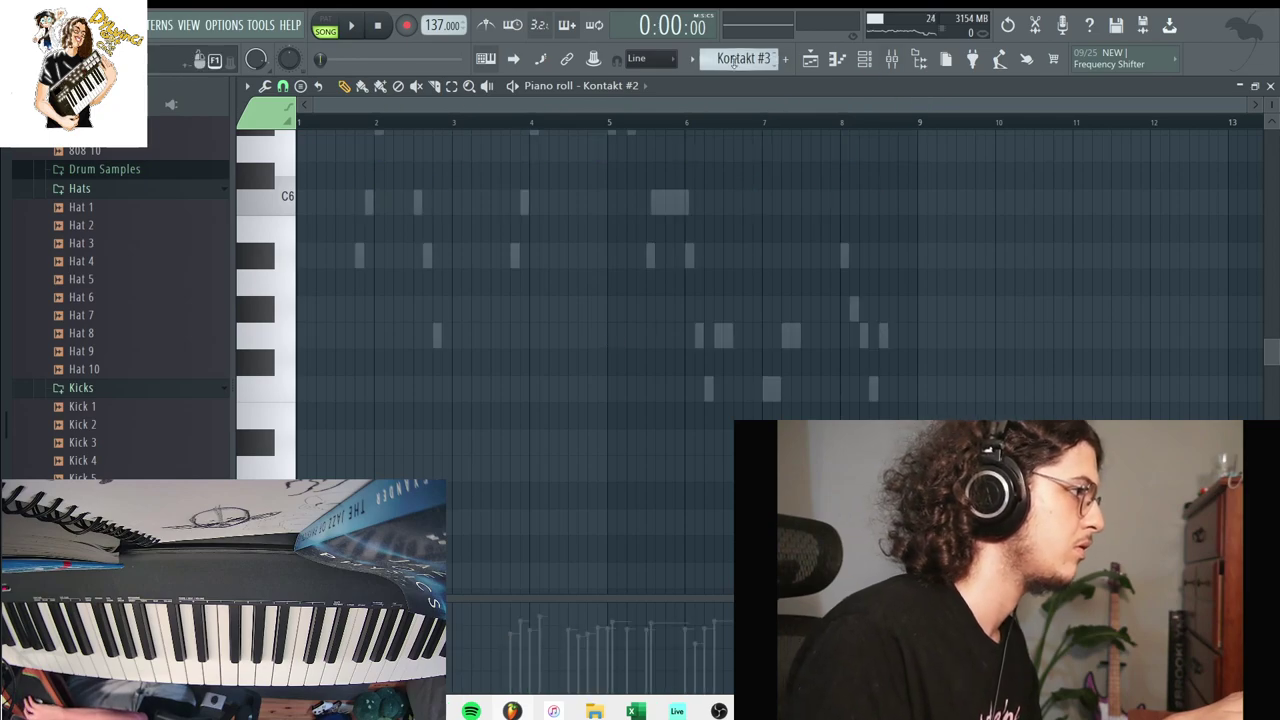
click(615, 85)
click(640, 298)
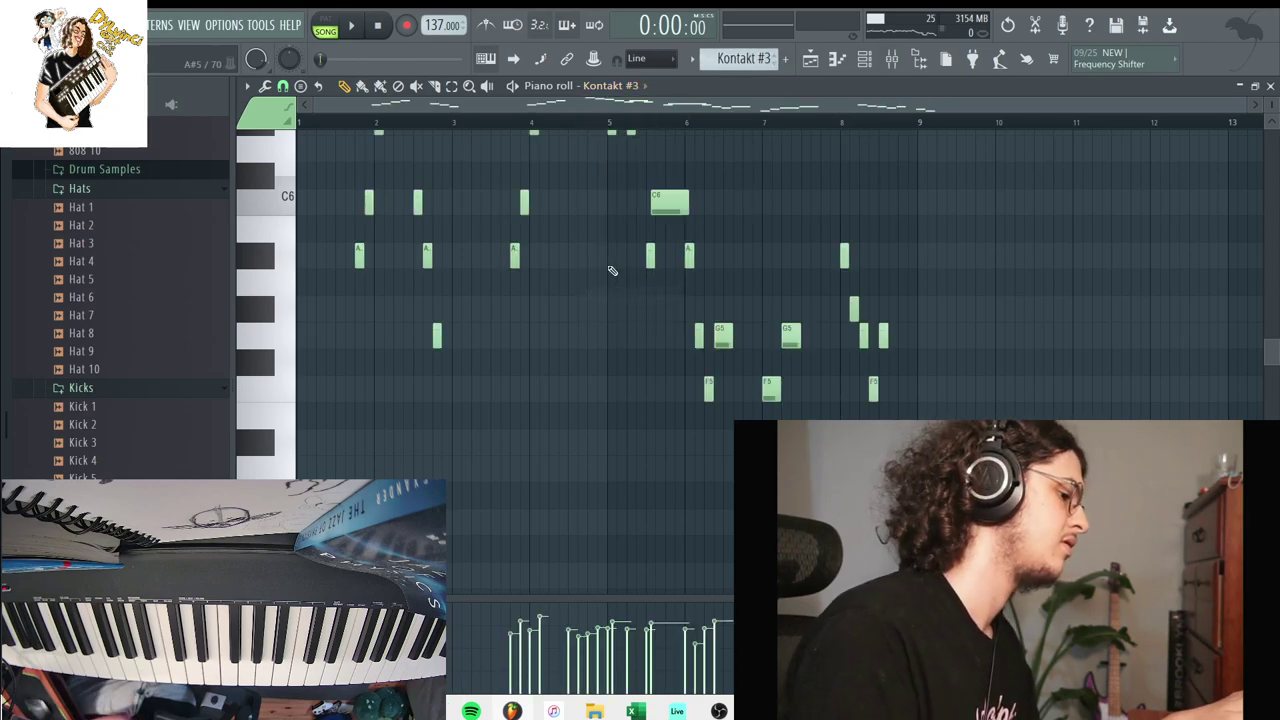
Play the song, return to the playlist and open the Drum Kits folder on drive E: in the browser.
key(space)
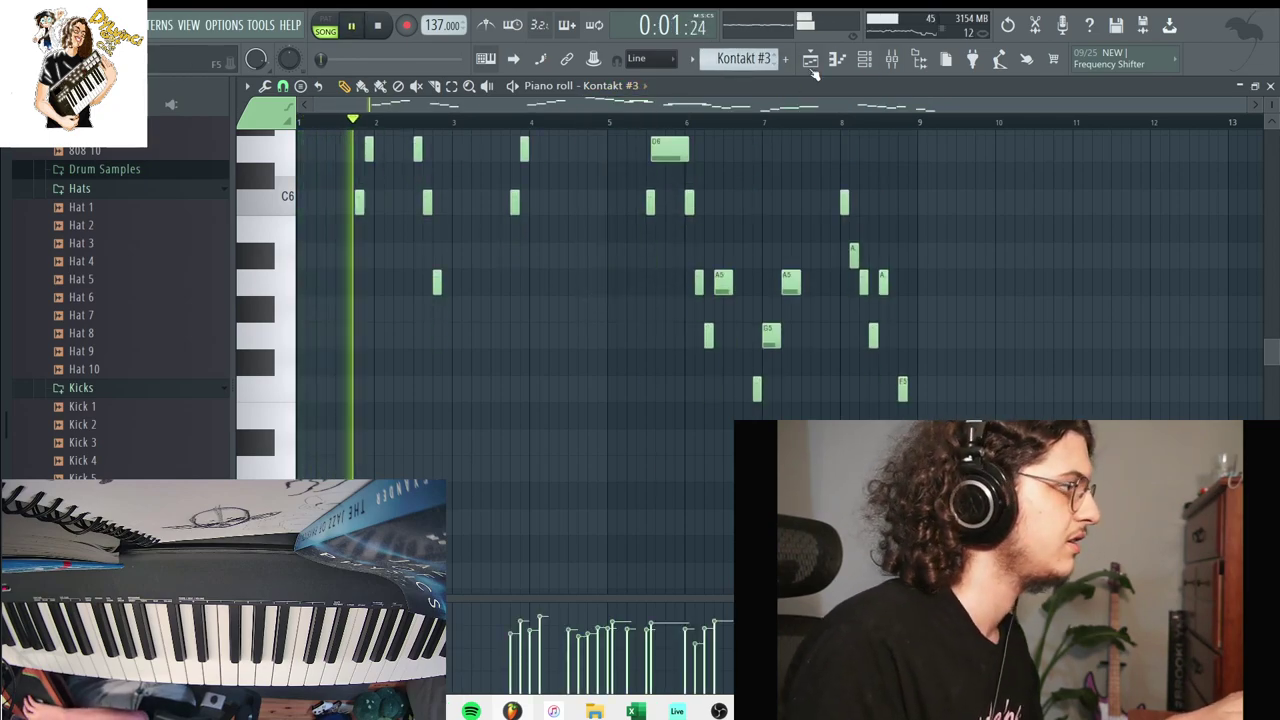
key(F5)
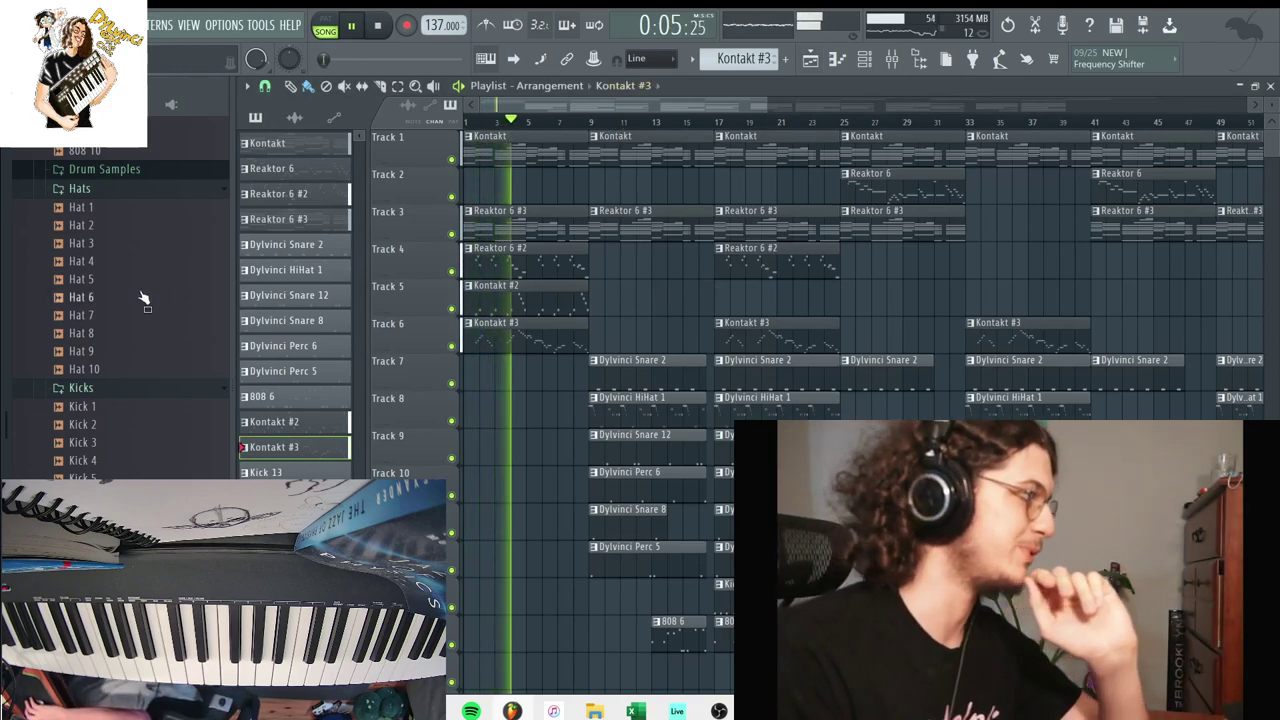
scroll(142, 298, up, 20)
scroll(72, 385, up, 10)
scroll(72, 385, down, 1)
click(83, 352)
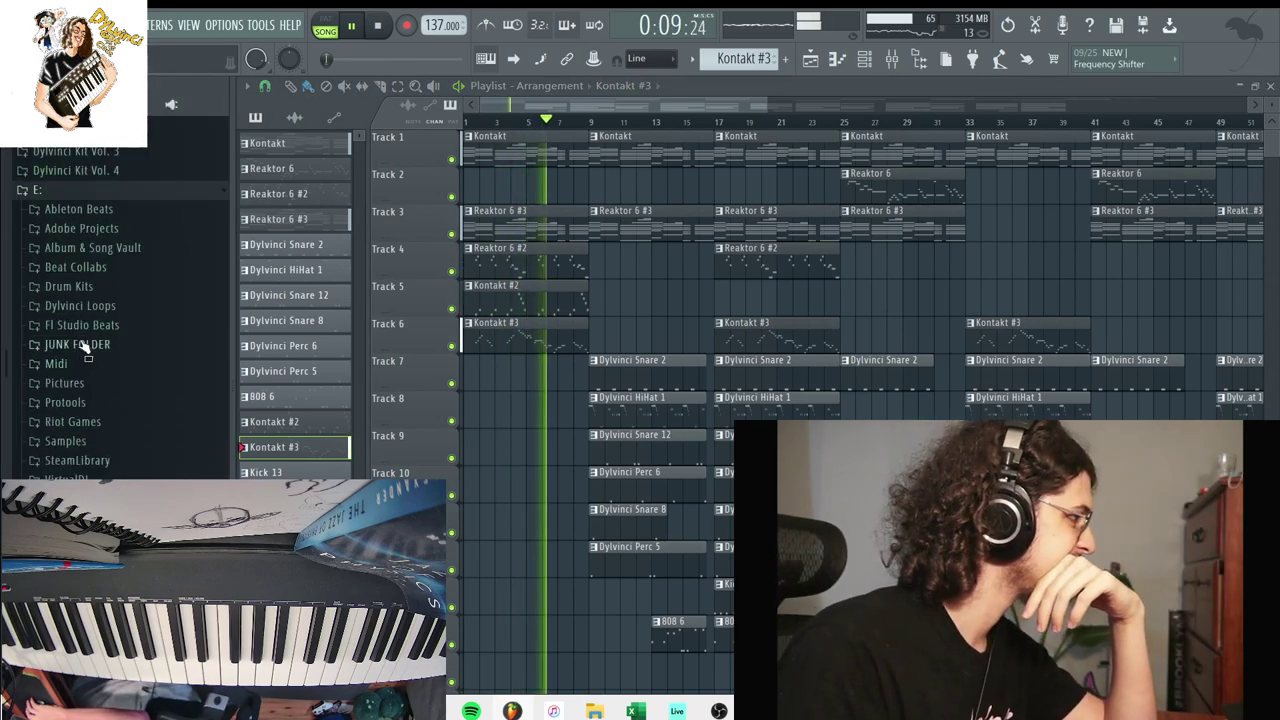
click(82, 291)
Open the Dylvinci Code kit folder and place the dylvinci tag sample at bar 9 on an empty track below the 808 clips.
click(913, 62)
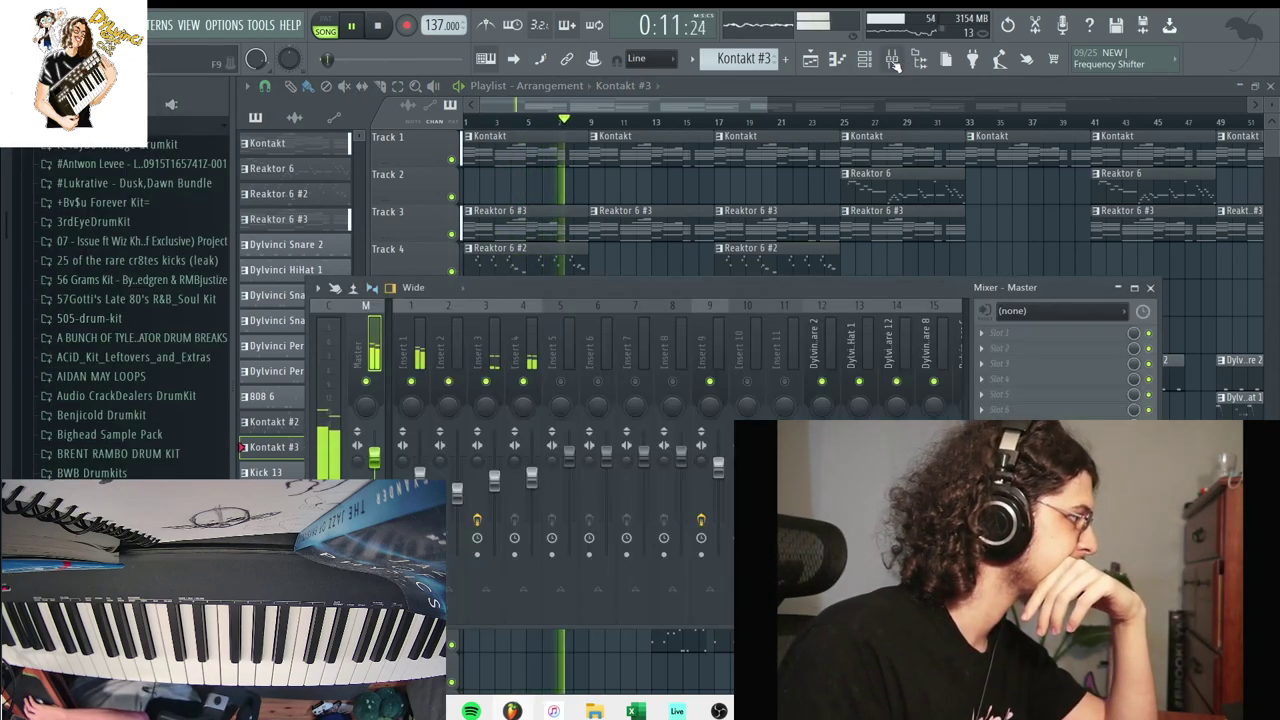
scroll(161, 458, down, 6)
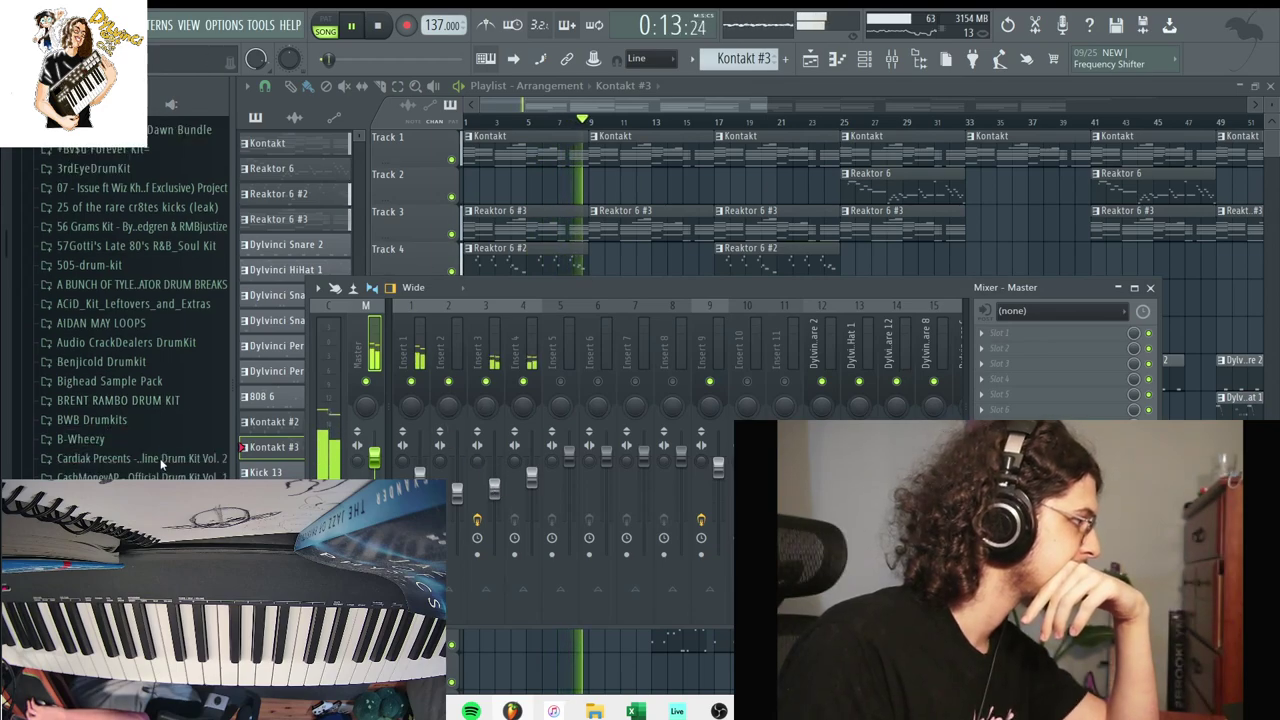
click(118, 360)
click(586, 657)
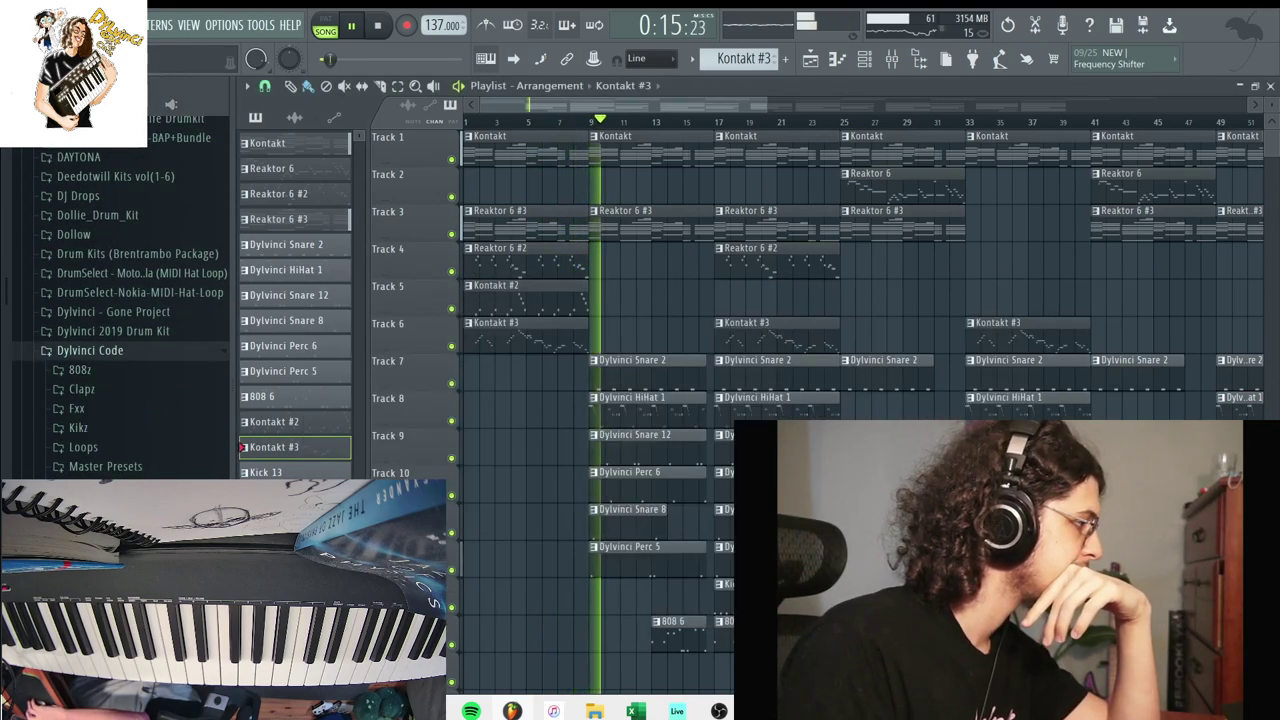
scroll(592, 655, down, 2)
drag(596, 653, 596, 652)
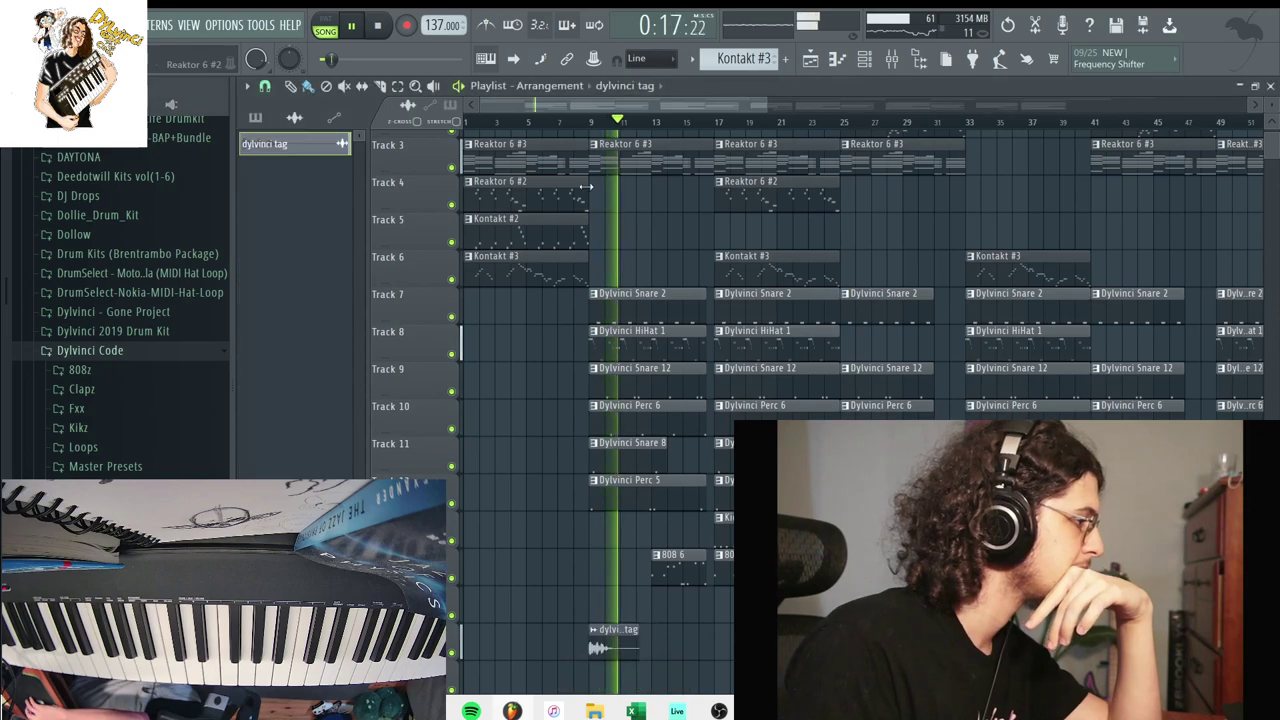
Adjust the volume of the dylvinci tag channel and inspect its sampler settings, returning to the playlist.
key(F6)
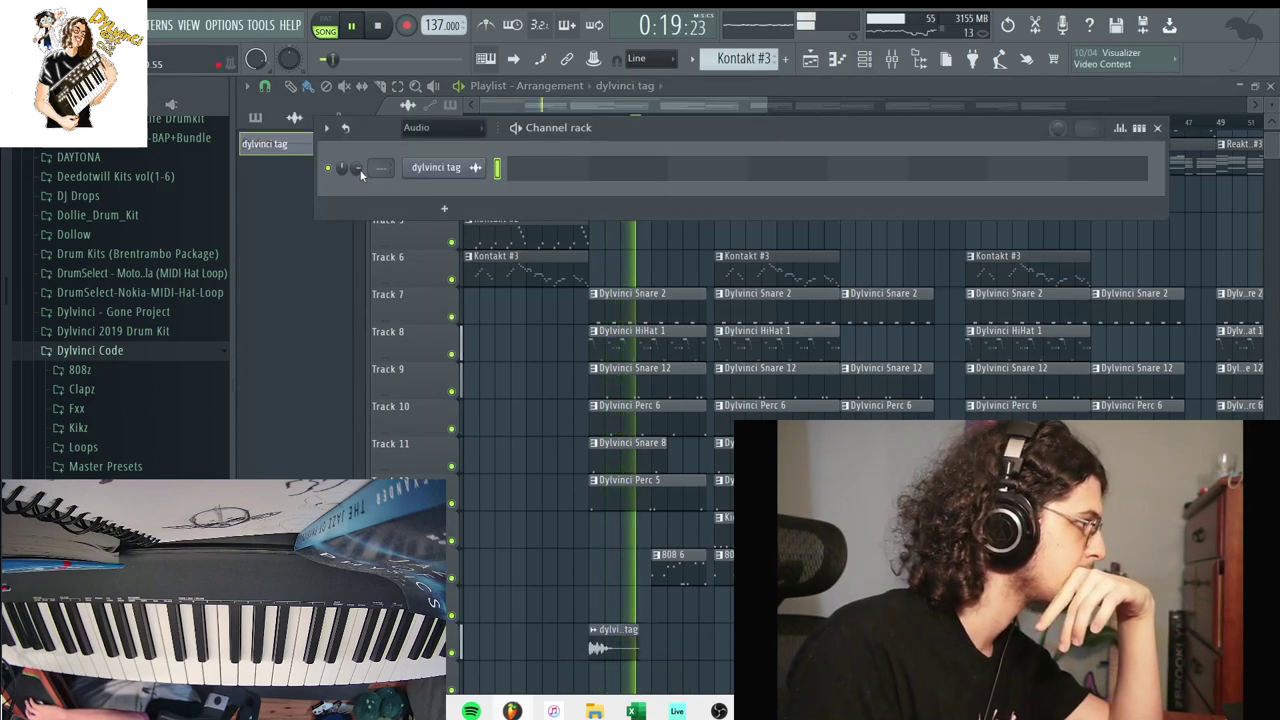
scroll(85, 452, up, 10)
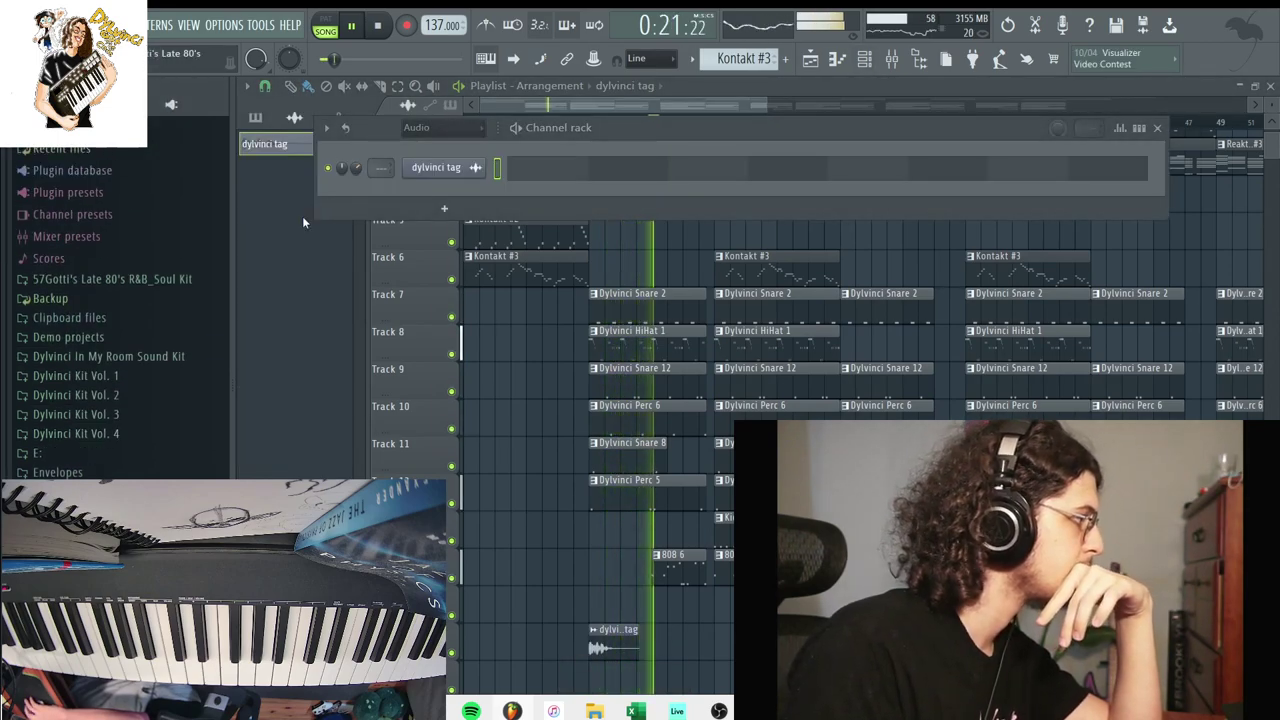
click(420, 170)
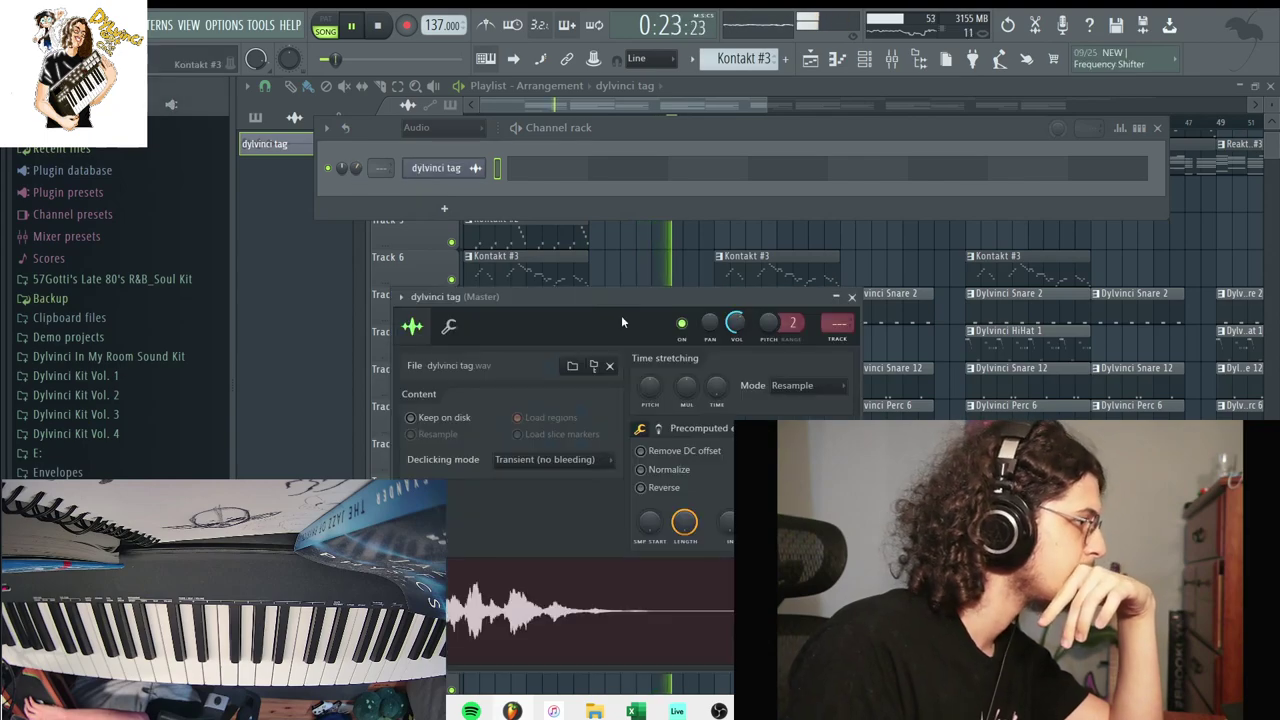
right_click(886, 264)
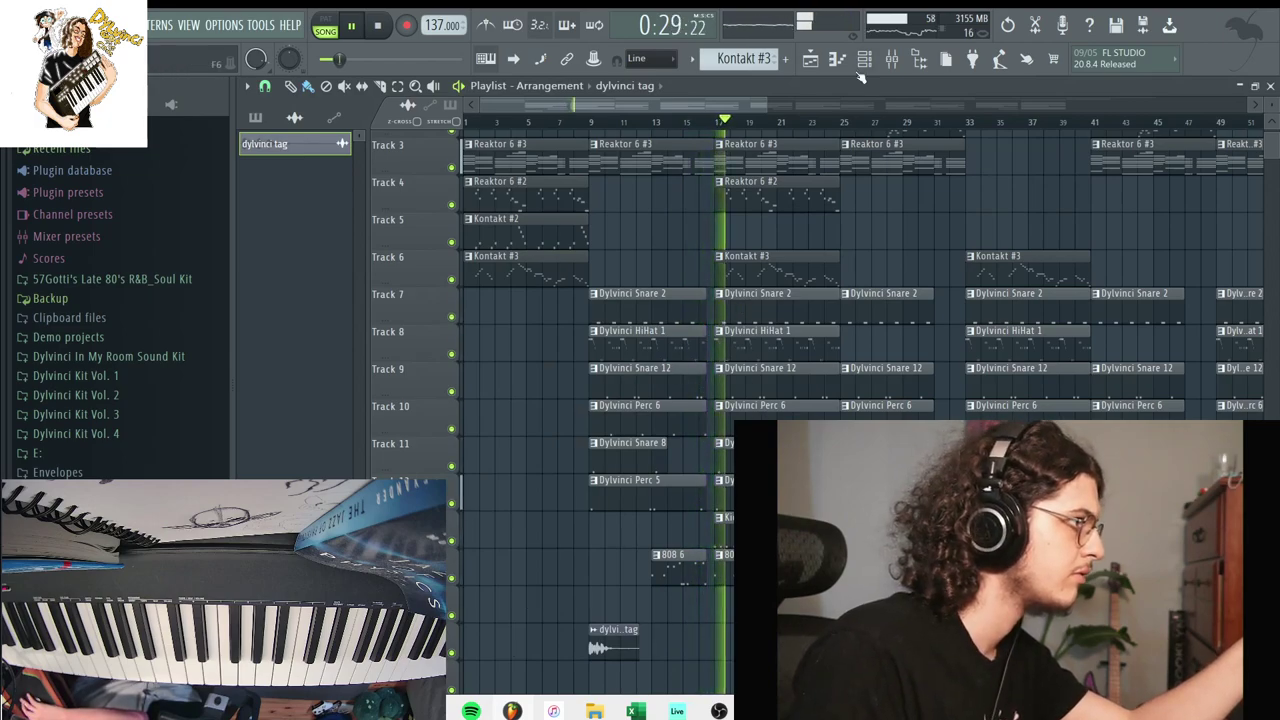
Enable the disabled mixer inserts, check the L1 limiter Stereo on the Master track and close the mixer.
key(F9)
click(790, 380)
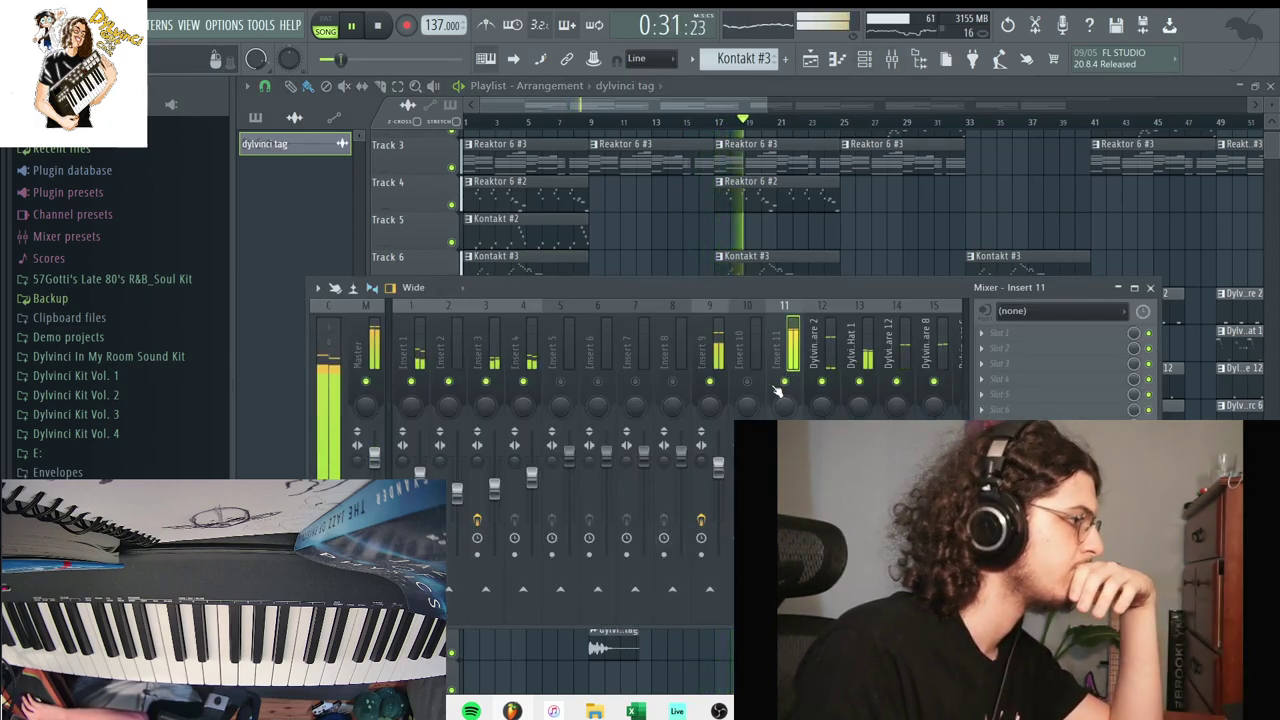
click(372, 342)
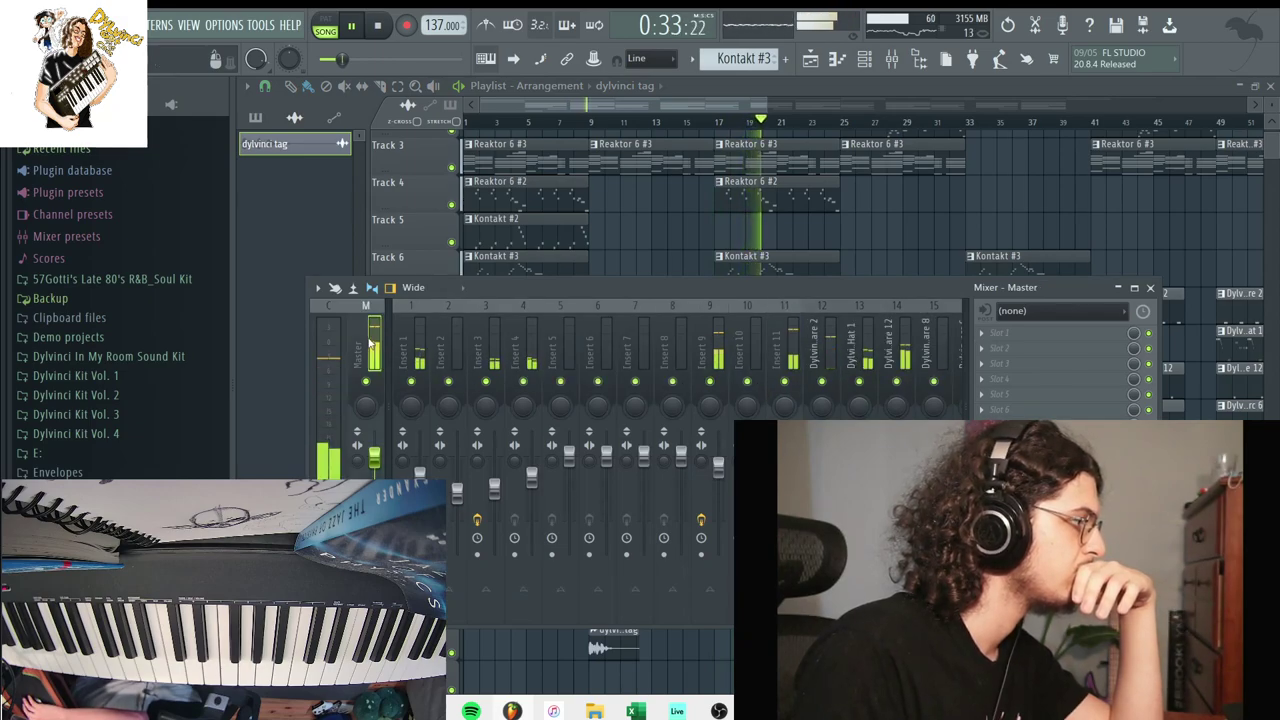
click(1045, 470)
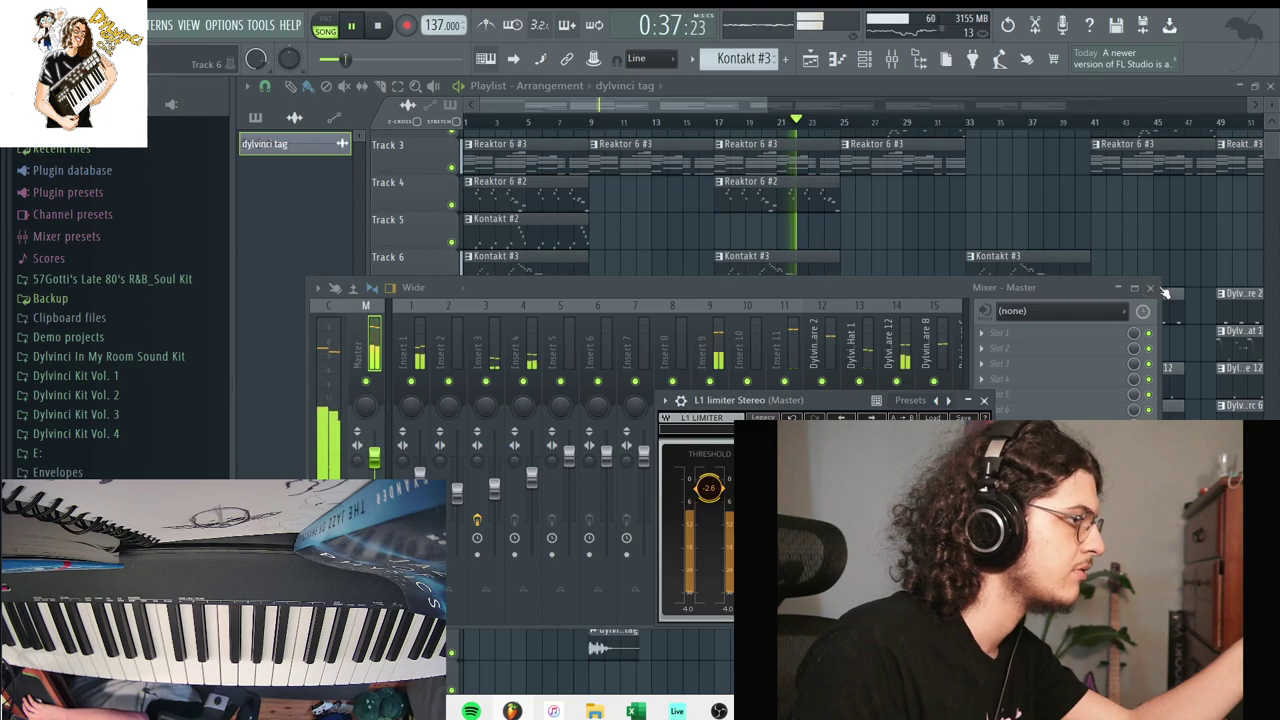
click(1012, 376)
click(986, 402)
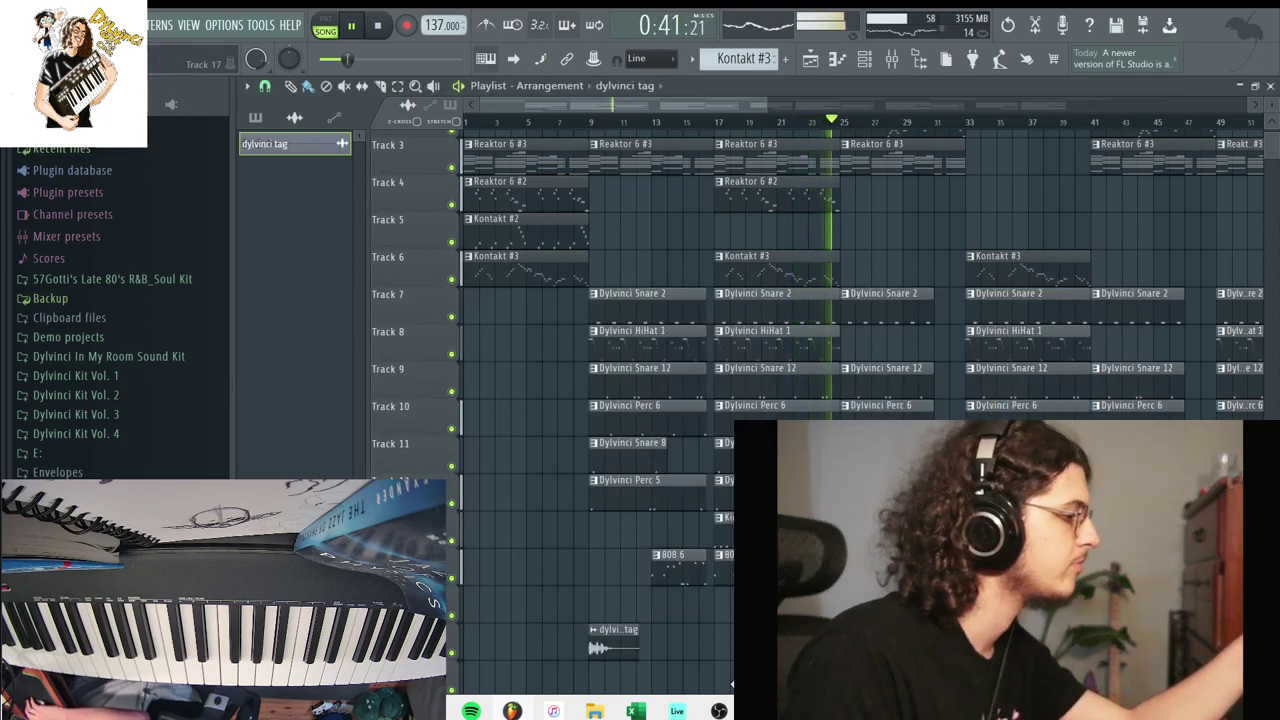
Switch briefly to OBS and back, listen to the arrangement and stop playback.
click(719, 711)
click(719, 711)
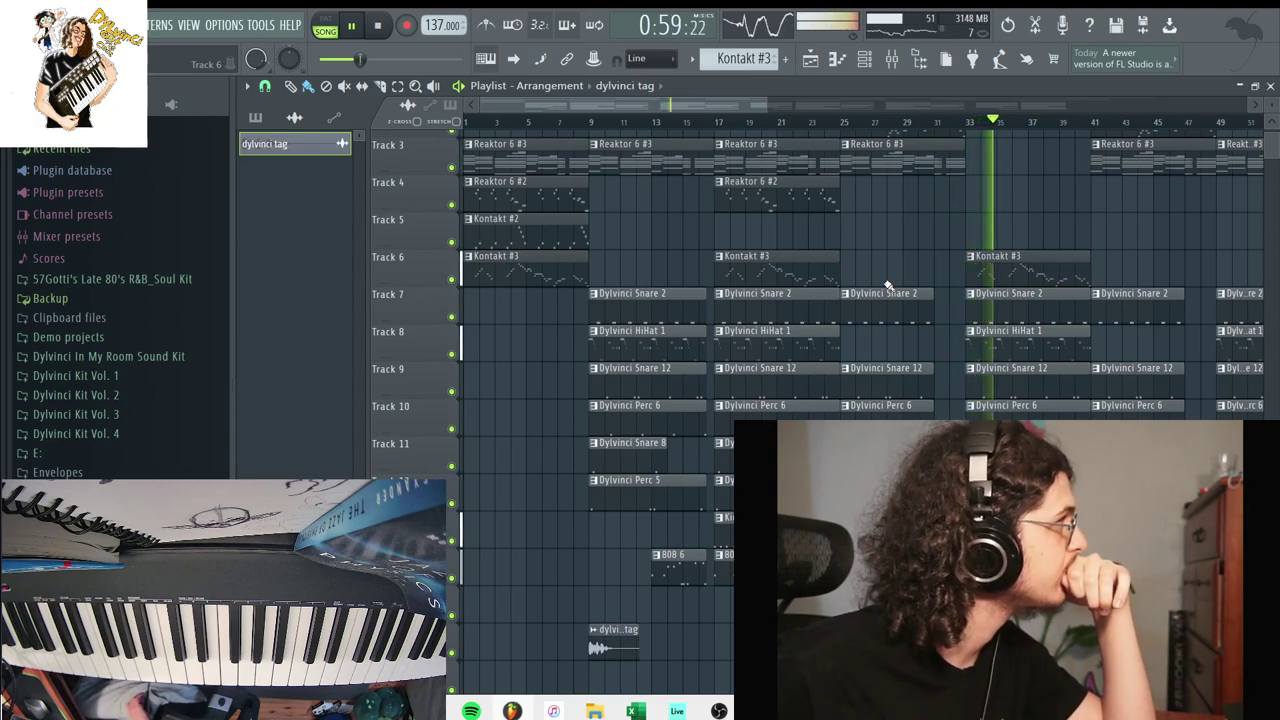
key(space)
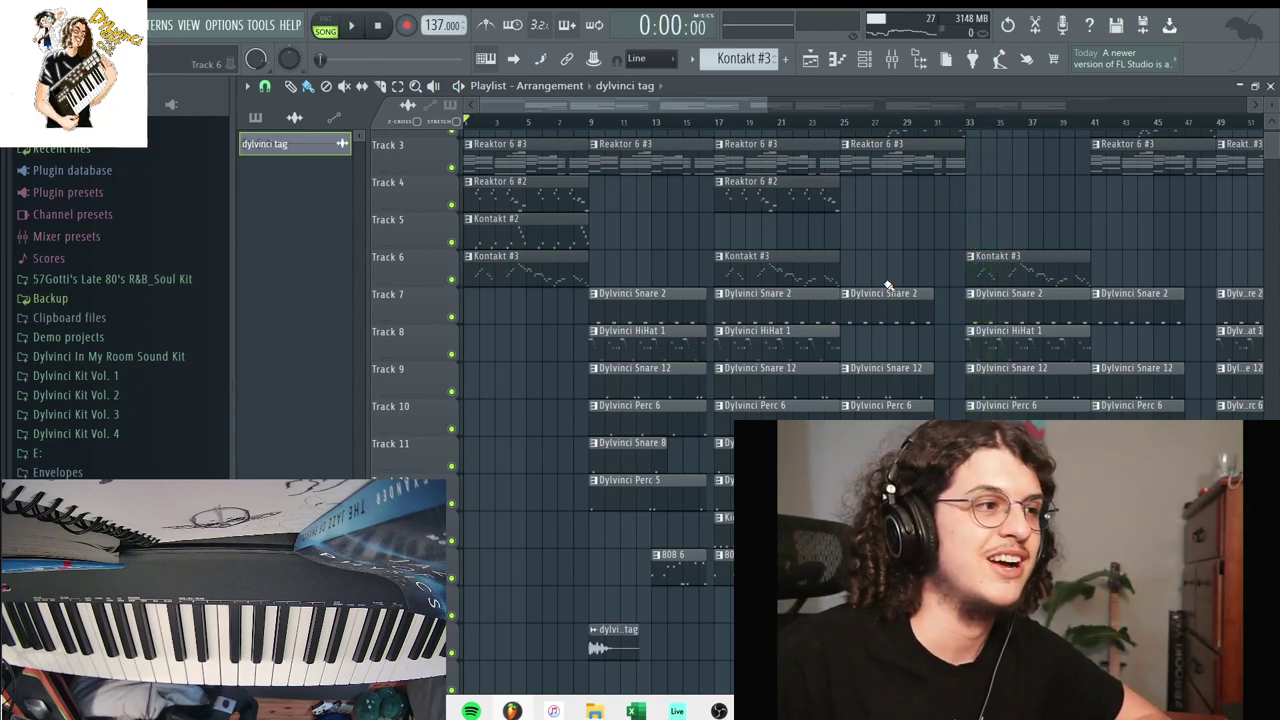